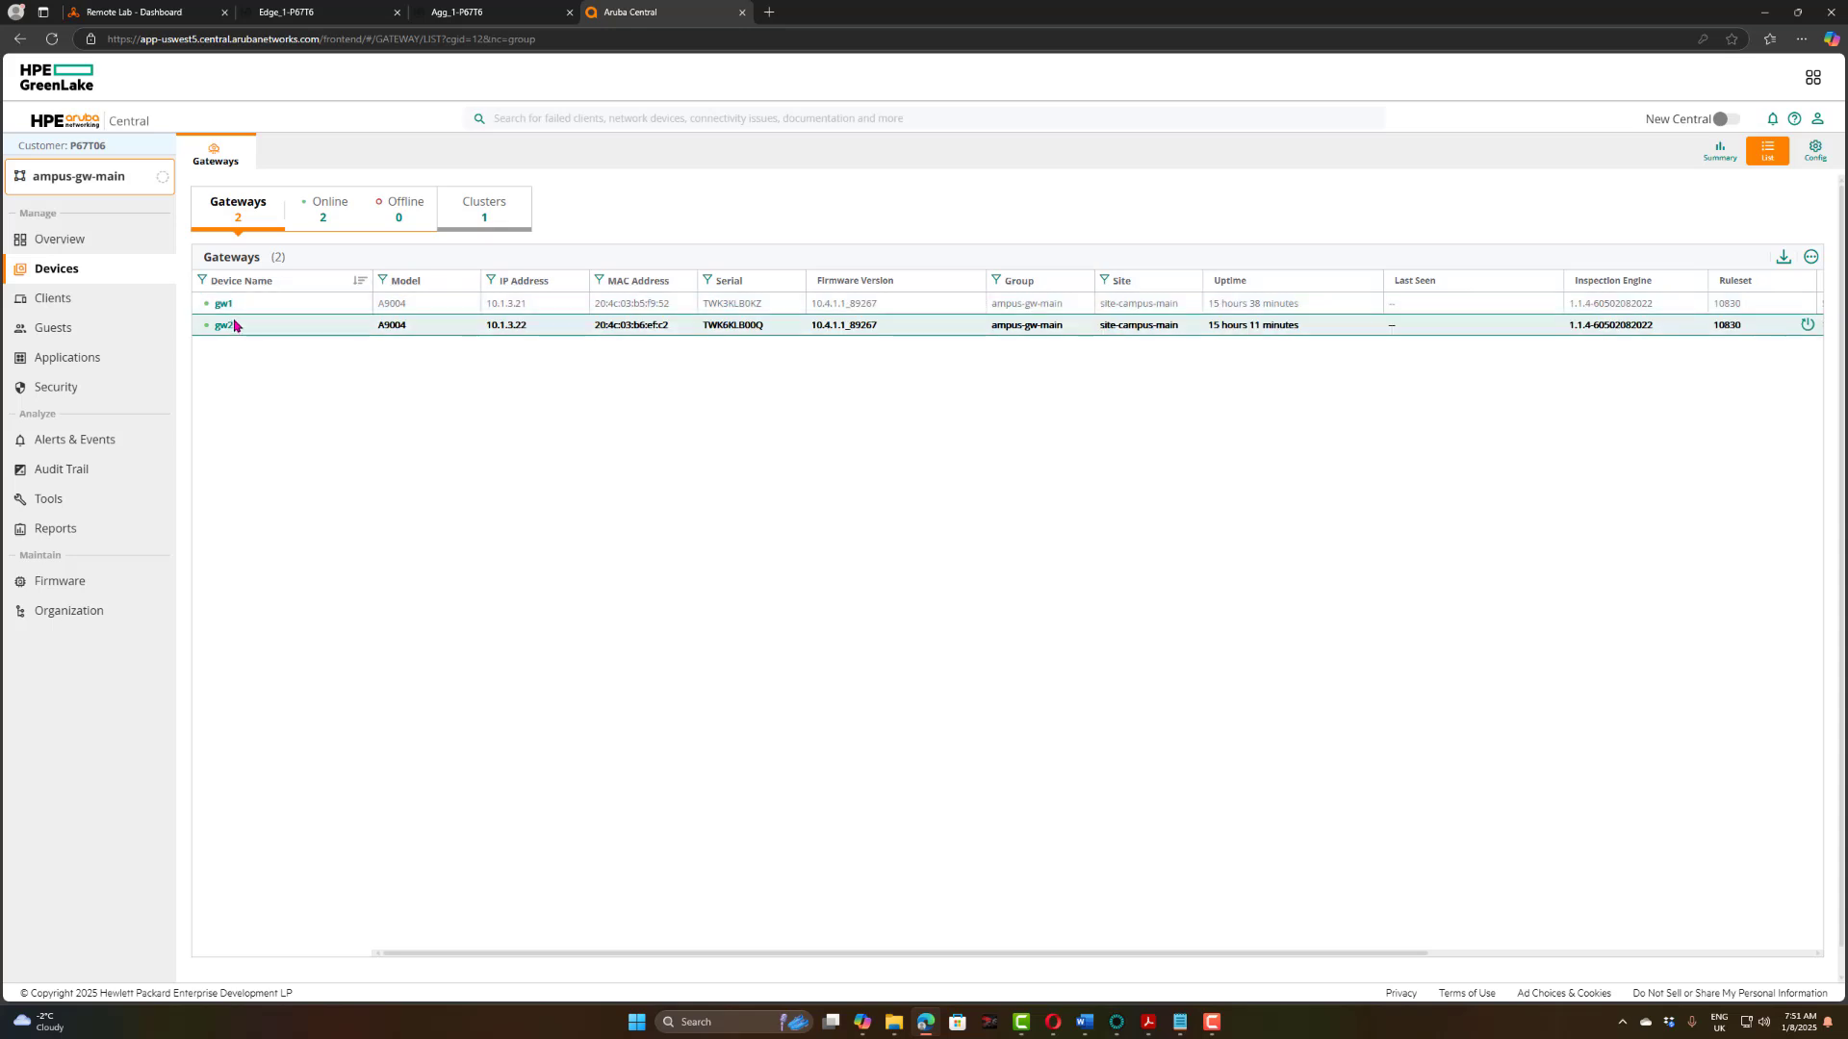
Step: Switch to the campus-wifi-ui group and open its access point WLAN configuration
left_click(106, 182)
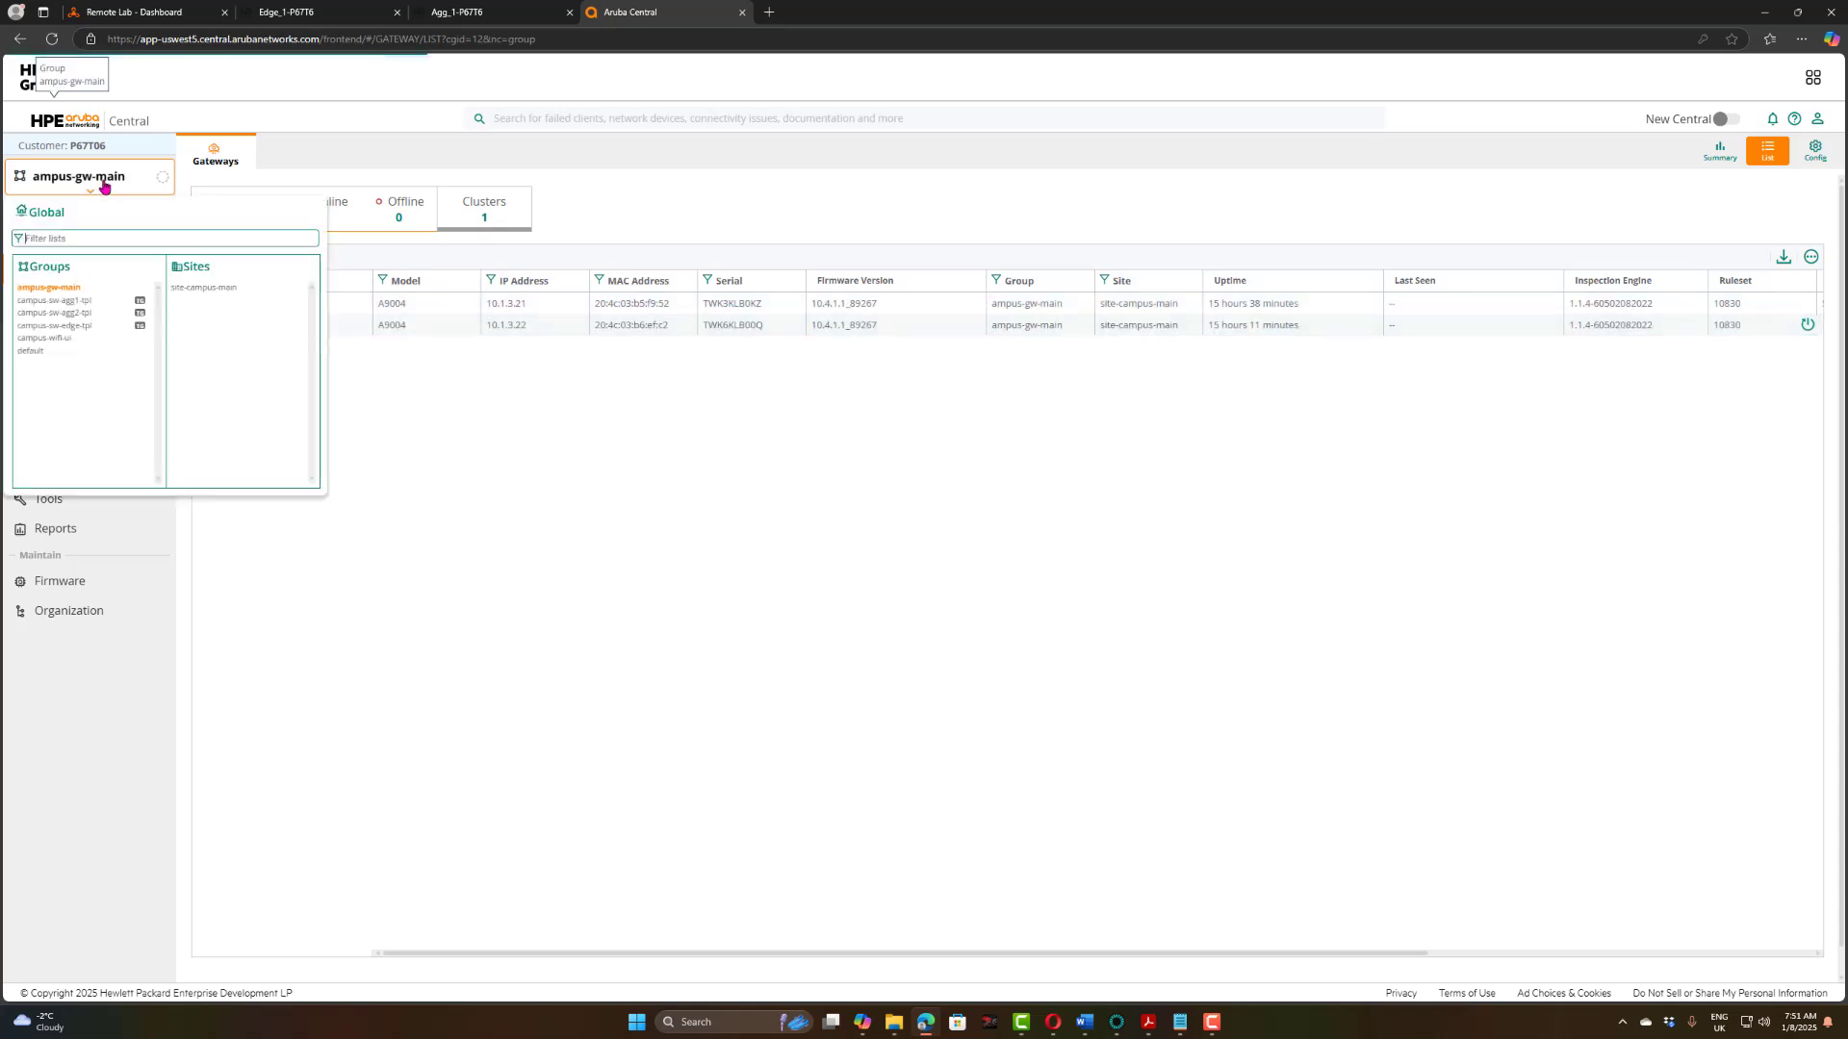
left_click(59, 339)
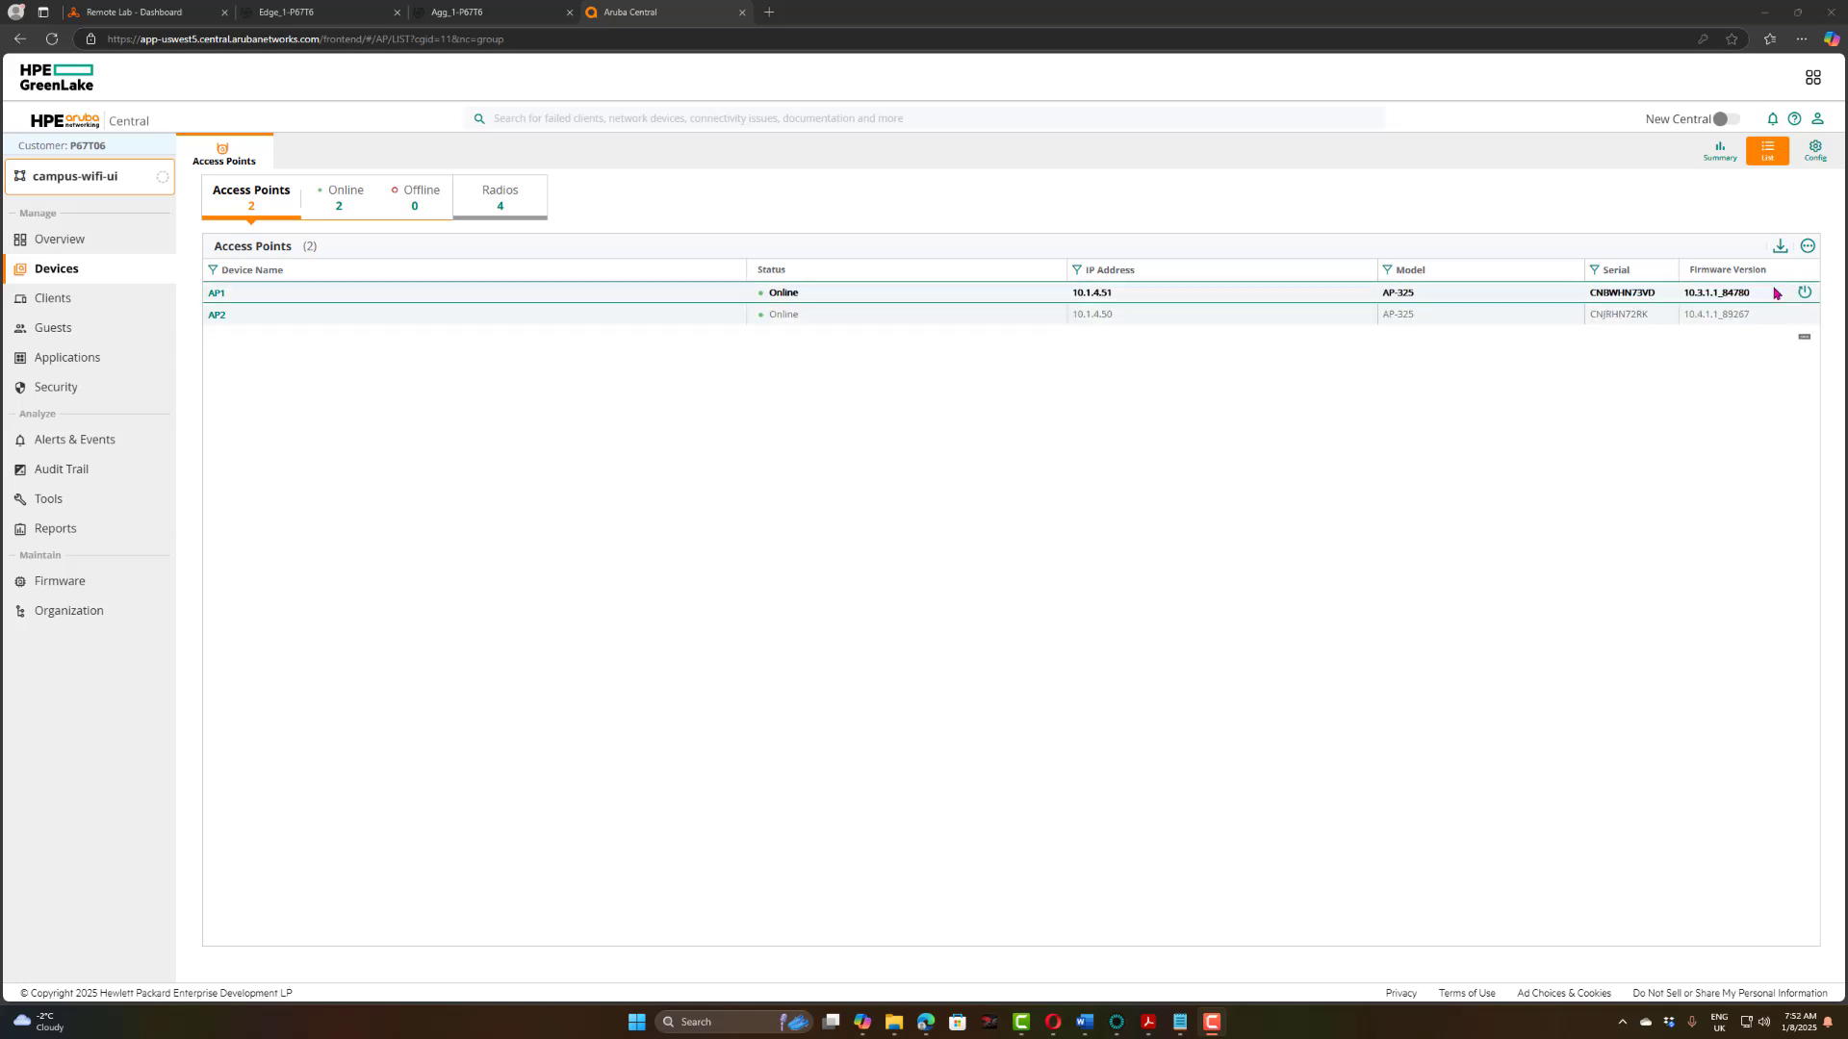
left_click(1821, 161)
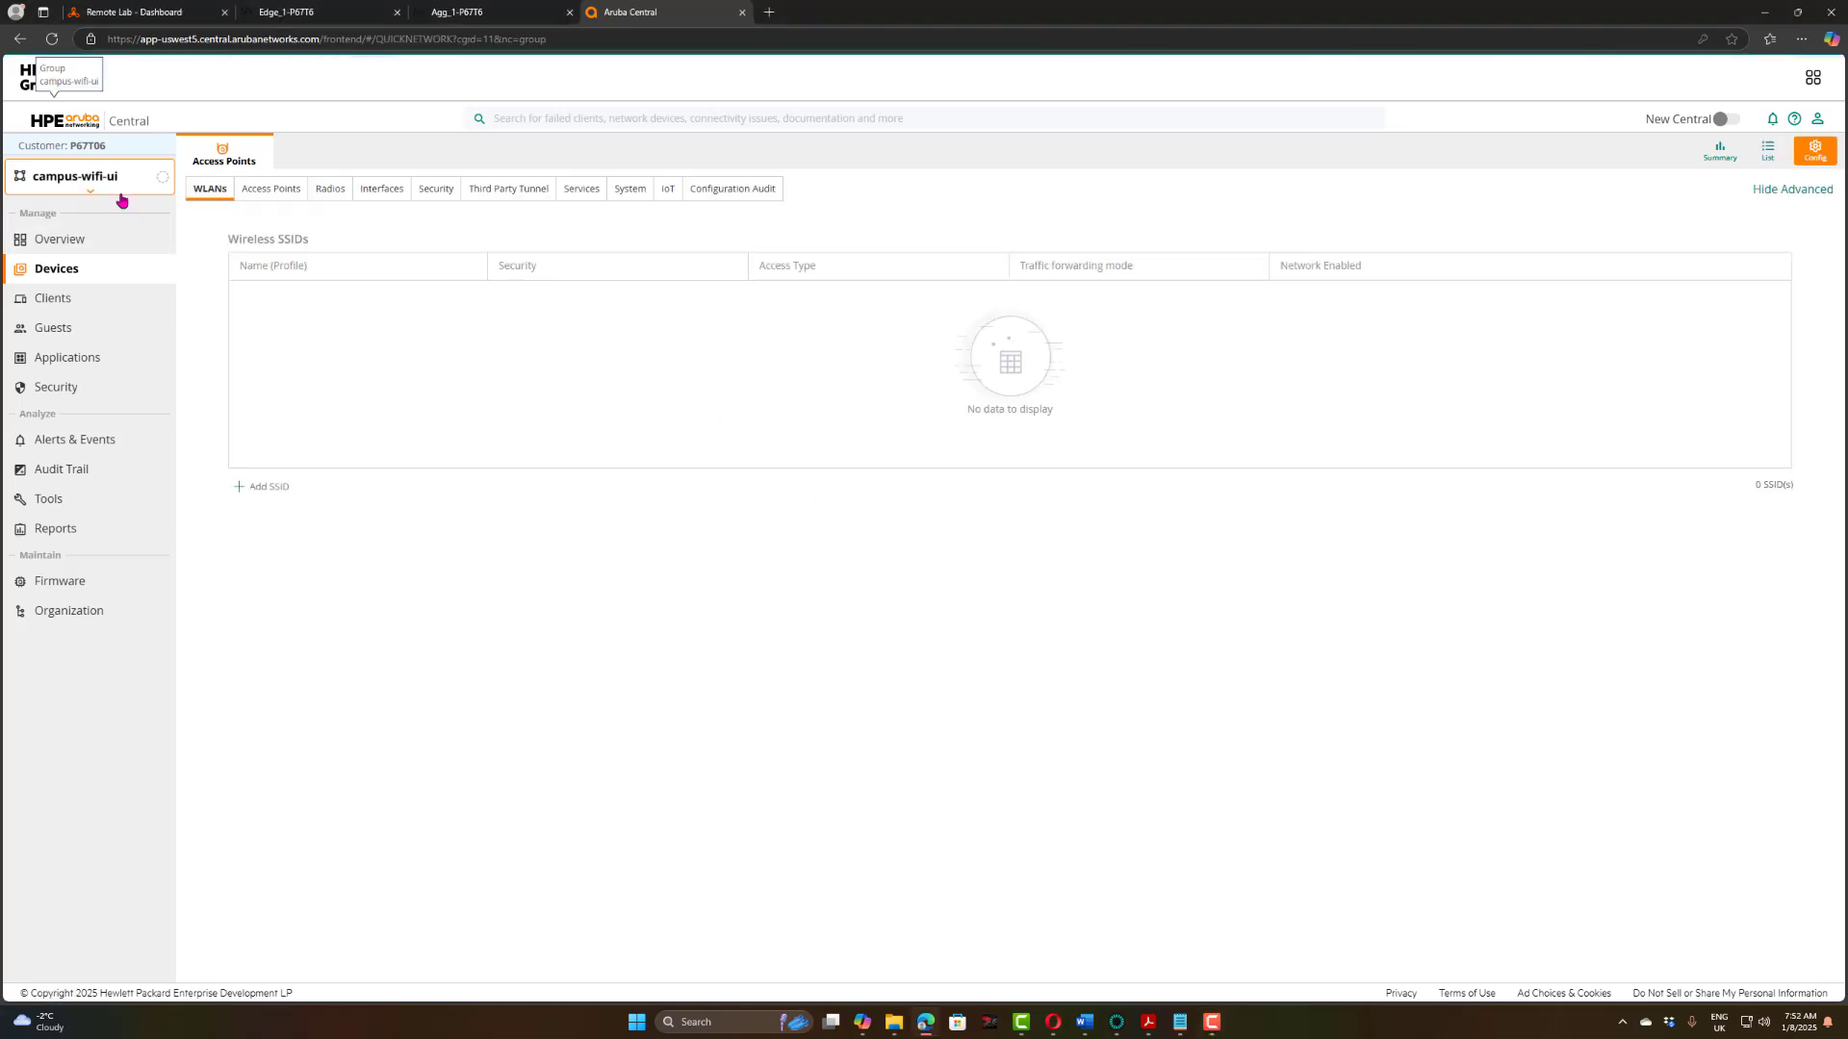
Step: Add a new SSID named with the owner's first name followed by "-PSK" and proceed to its VLAN settings
left_click(274, 490)
left_click(786, 310)
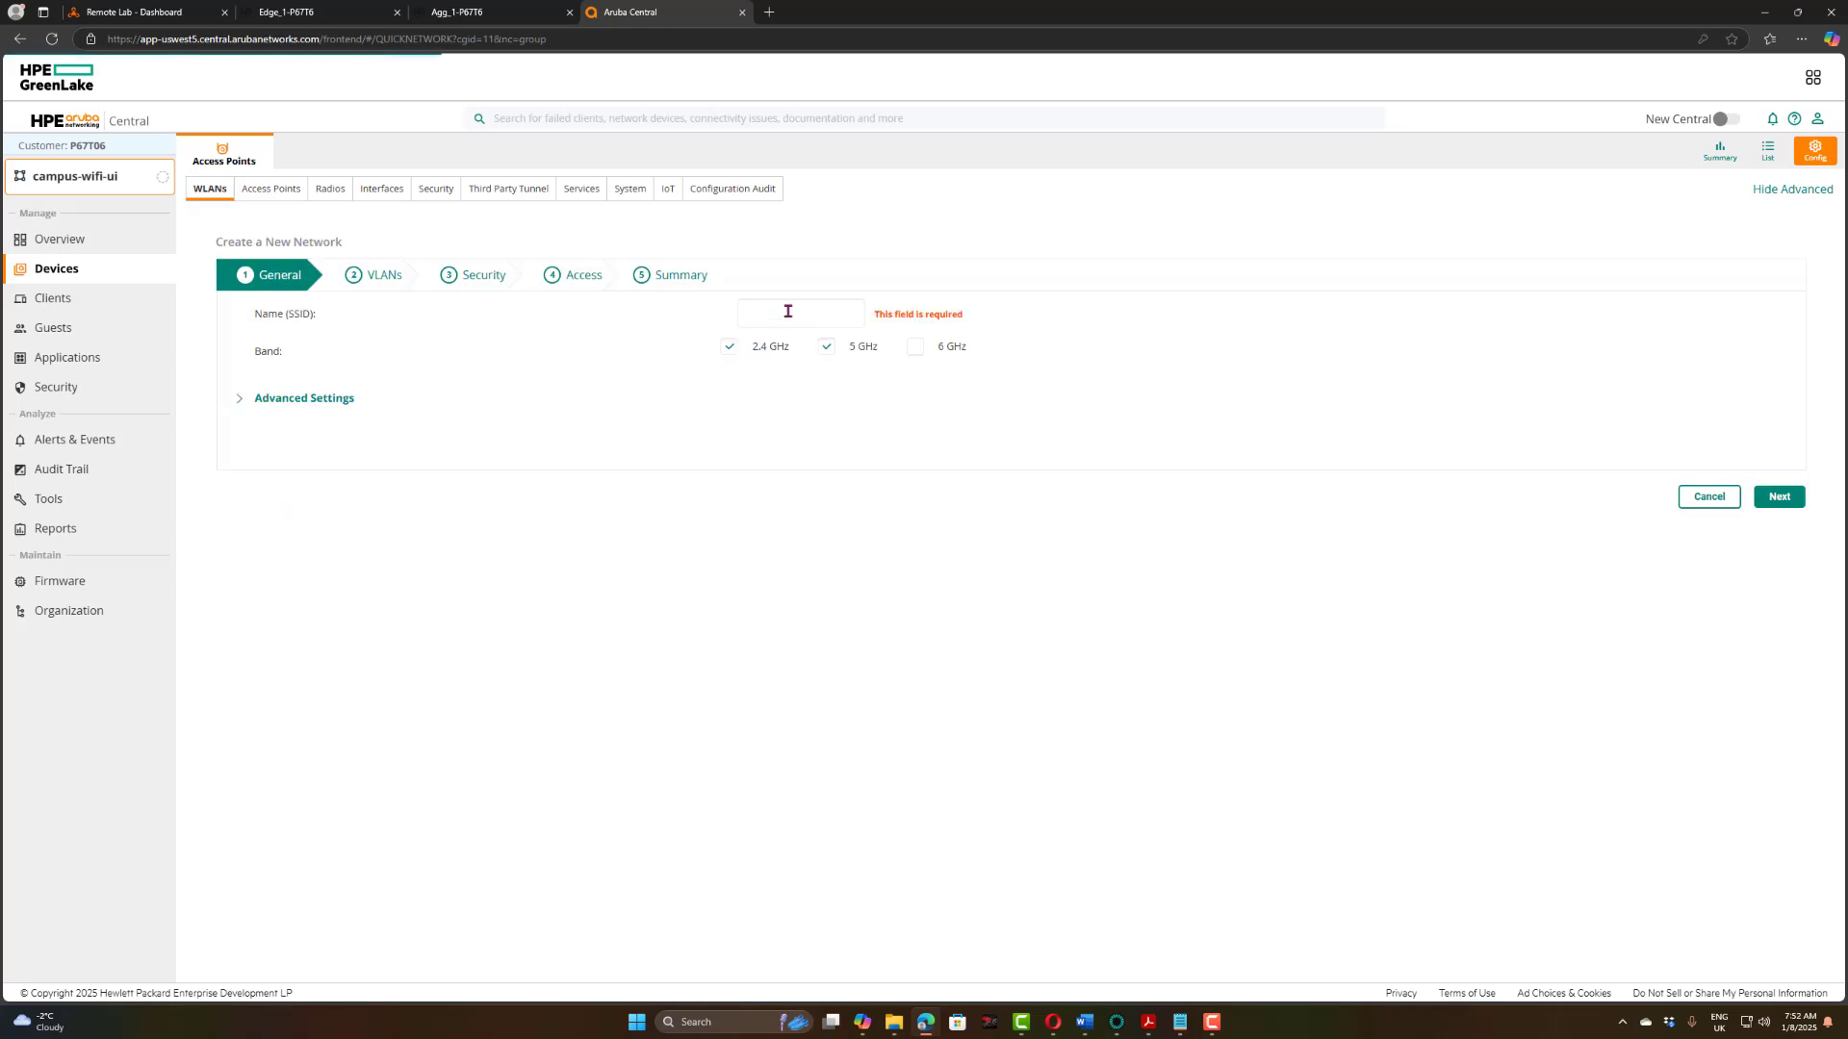
type("nafith")
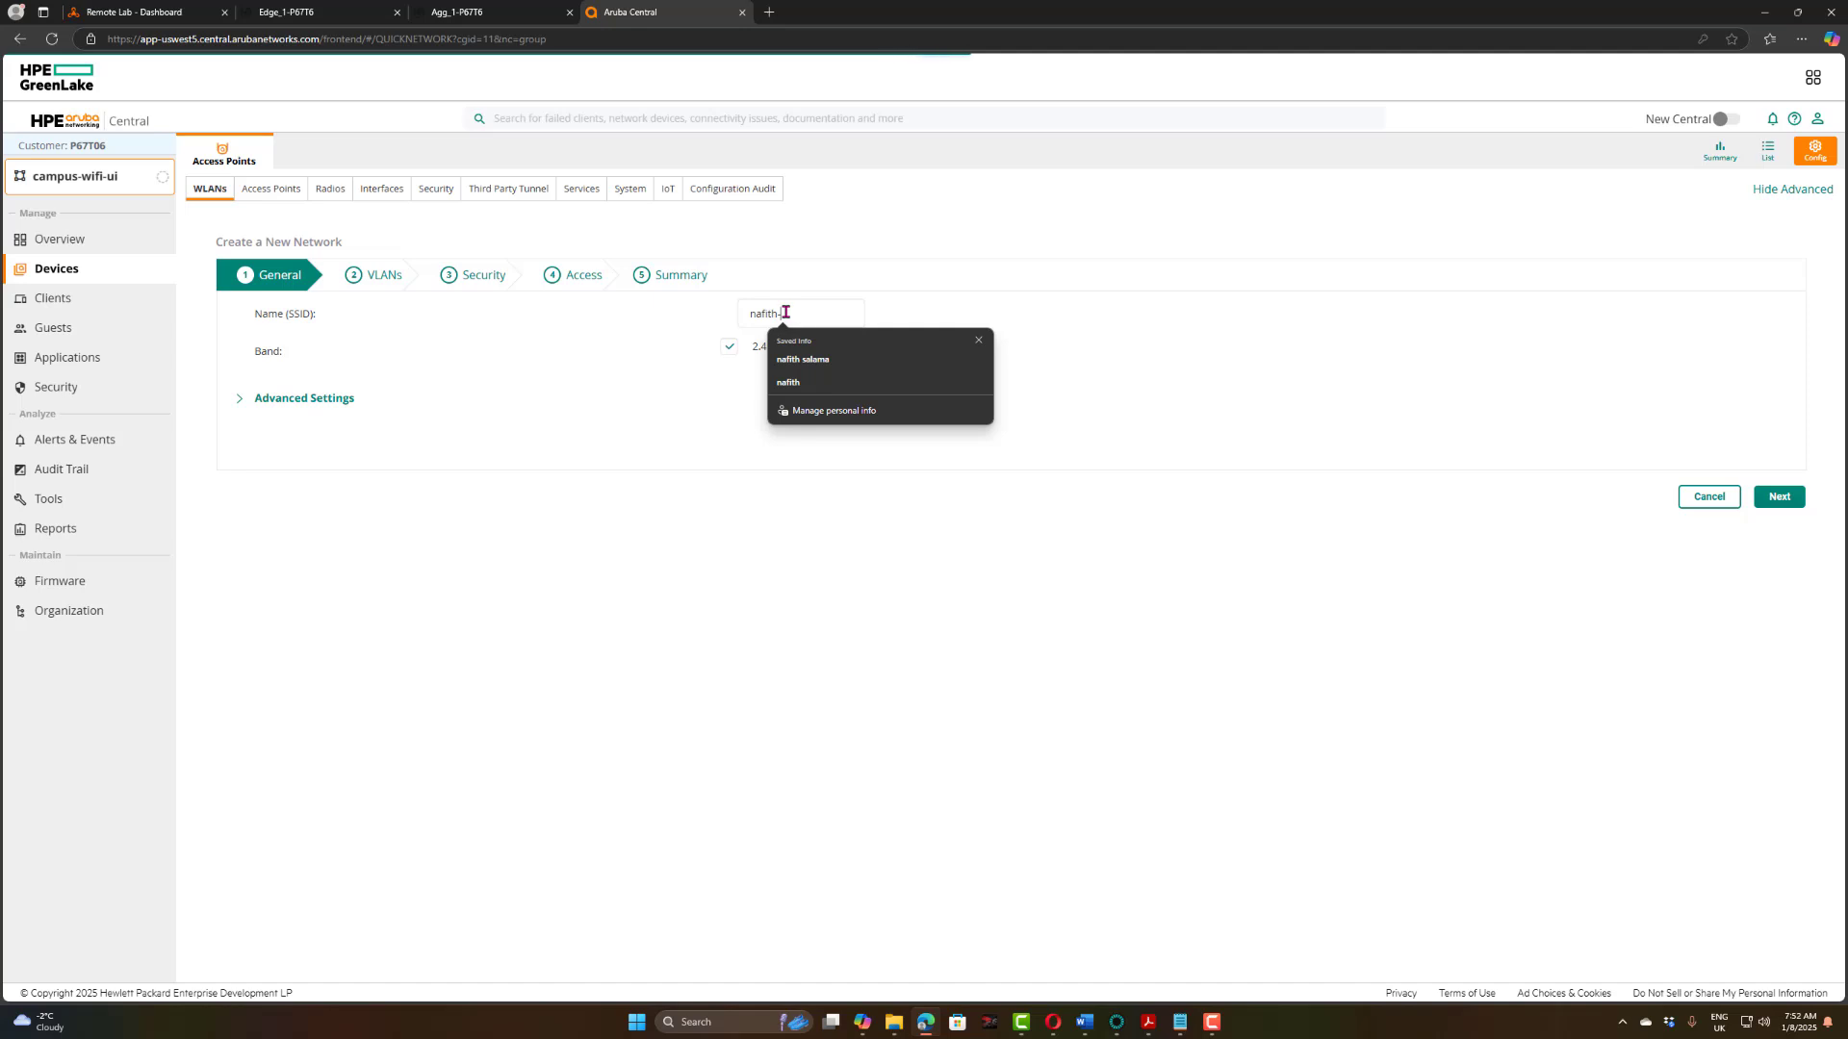
type("-PSK")
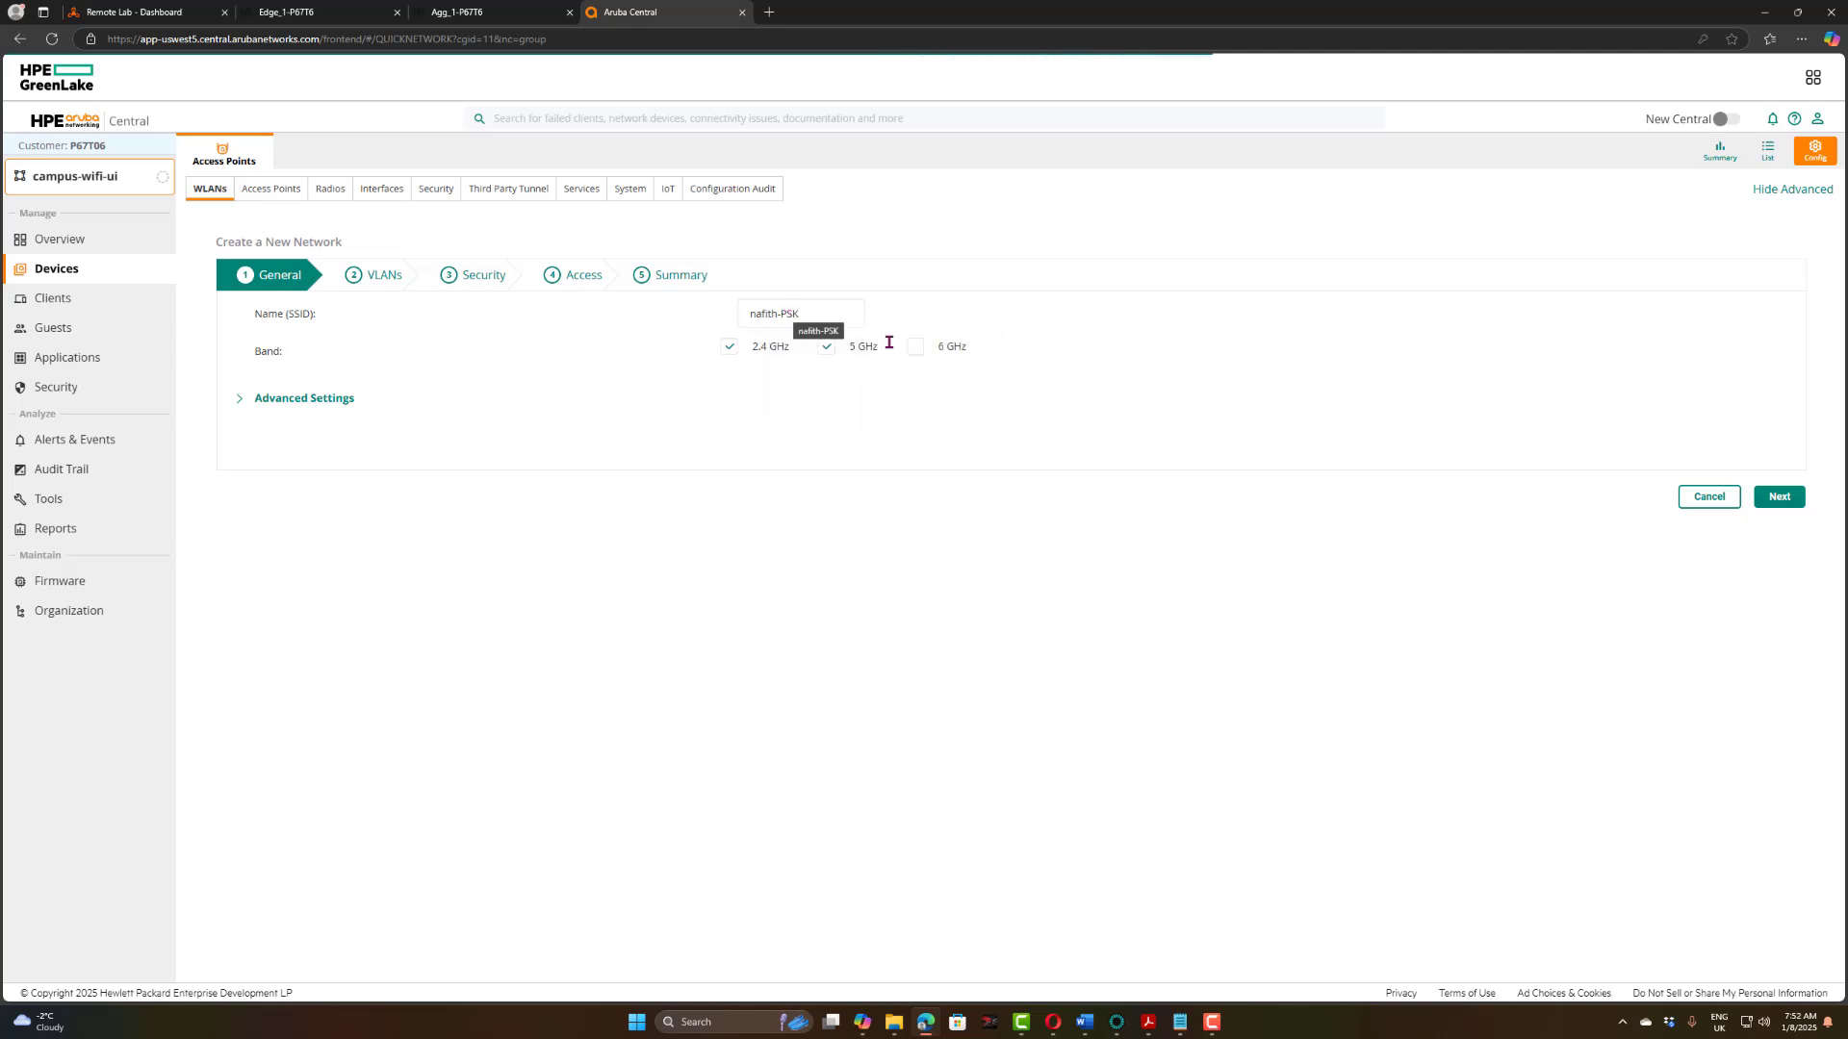
left_click(1778, 496)
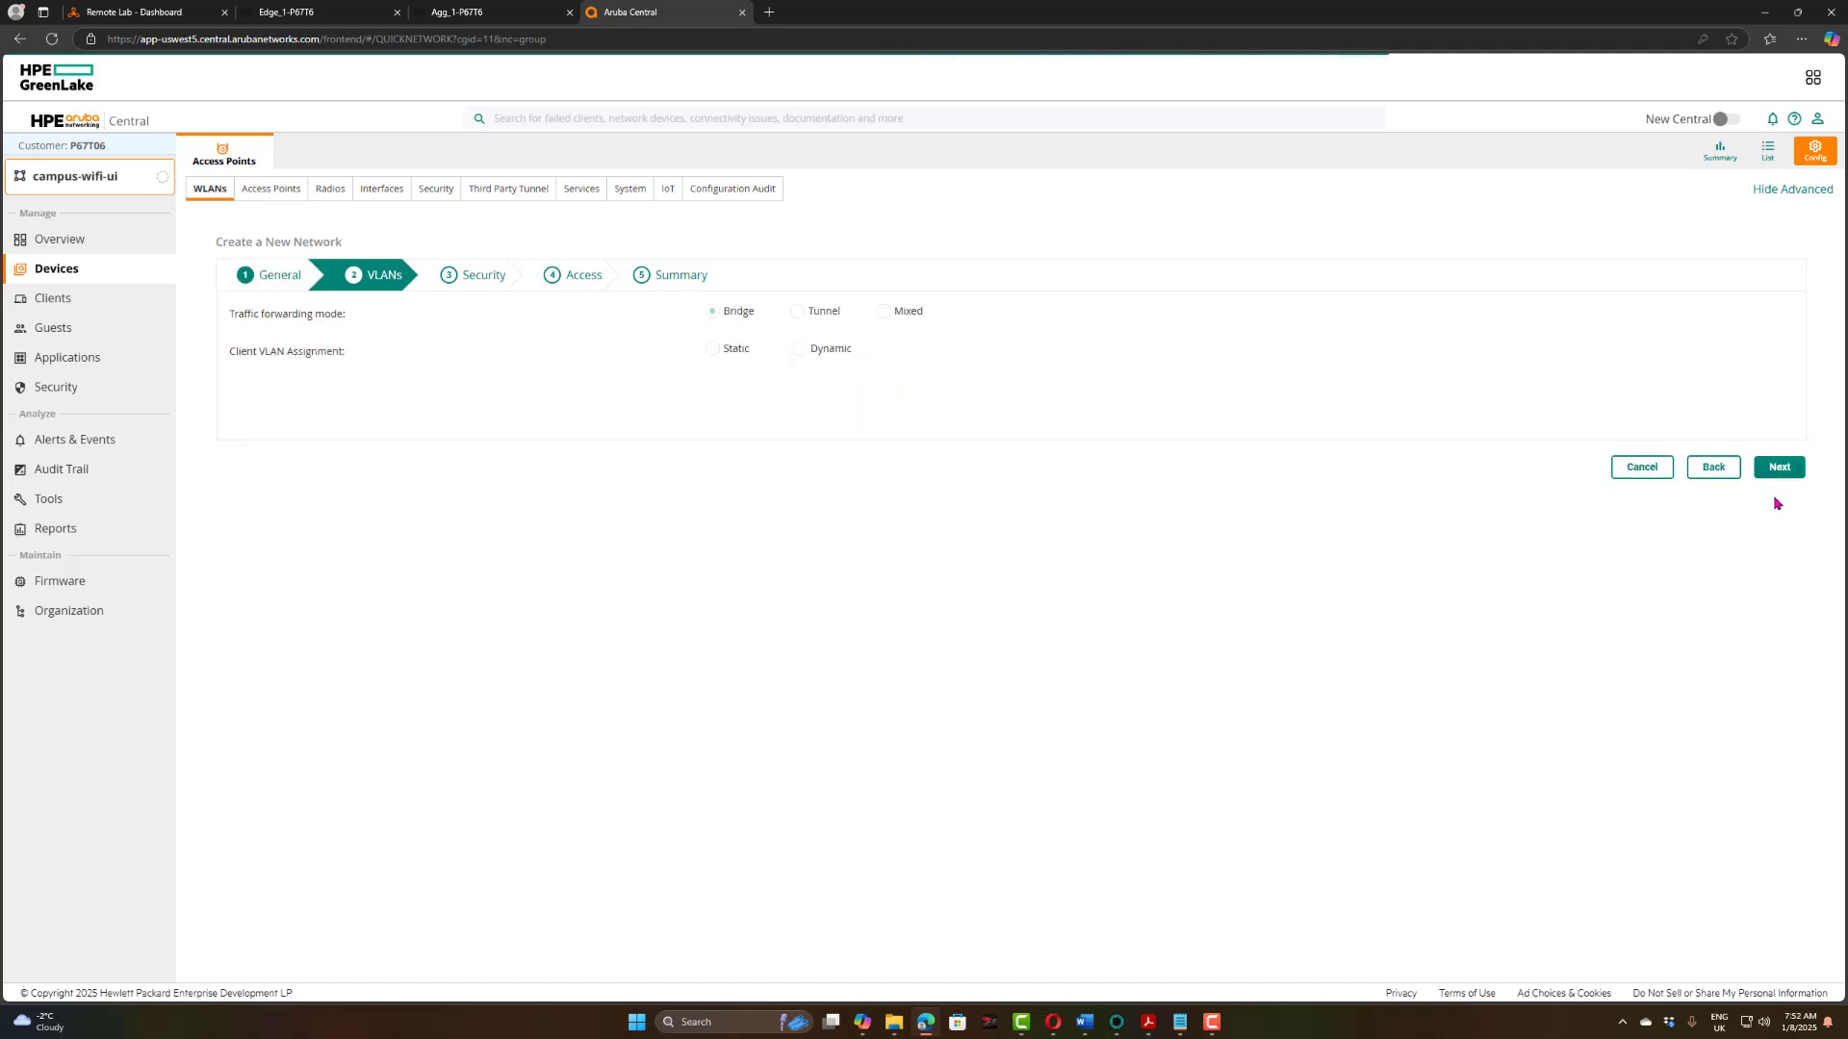
Step: Set traffic forwarding to Tunnel with ampus-gw-main:auto_group_107 as the primary gateway cluster
left_click(821, 311)
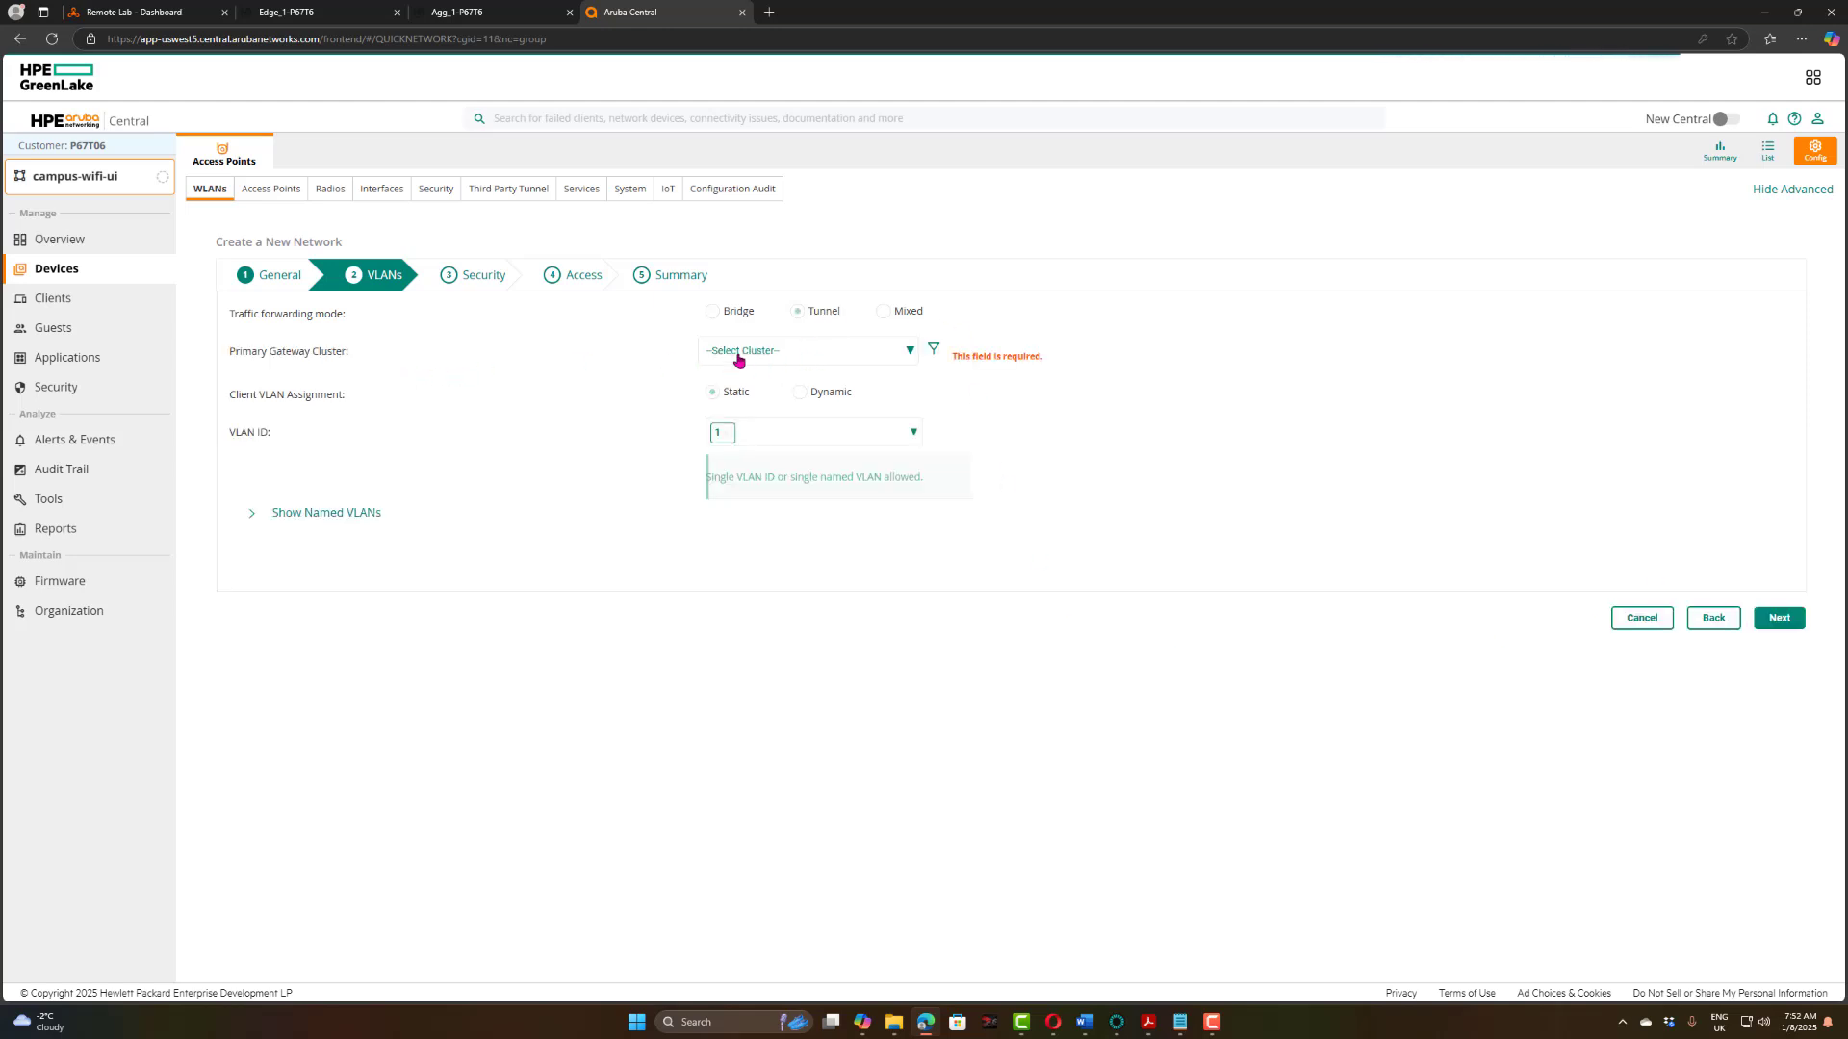
left_click(792, 351)
left_click(539, 403)
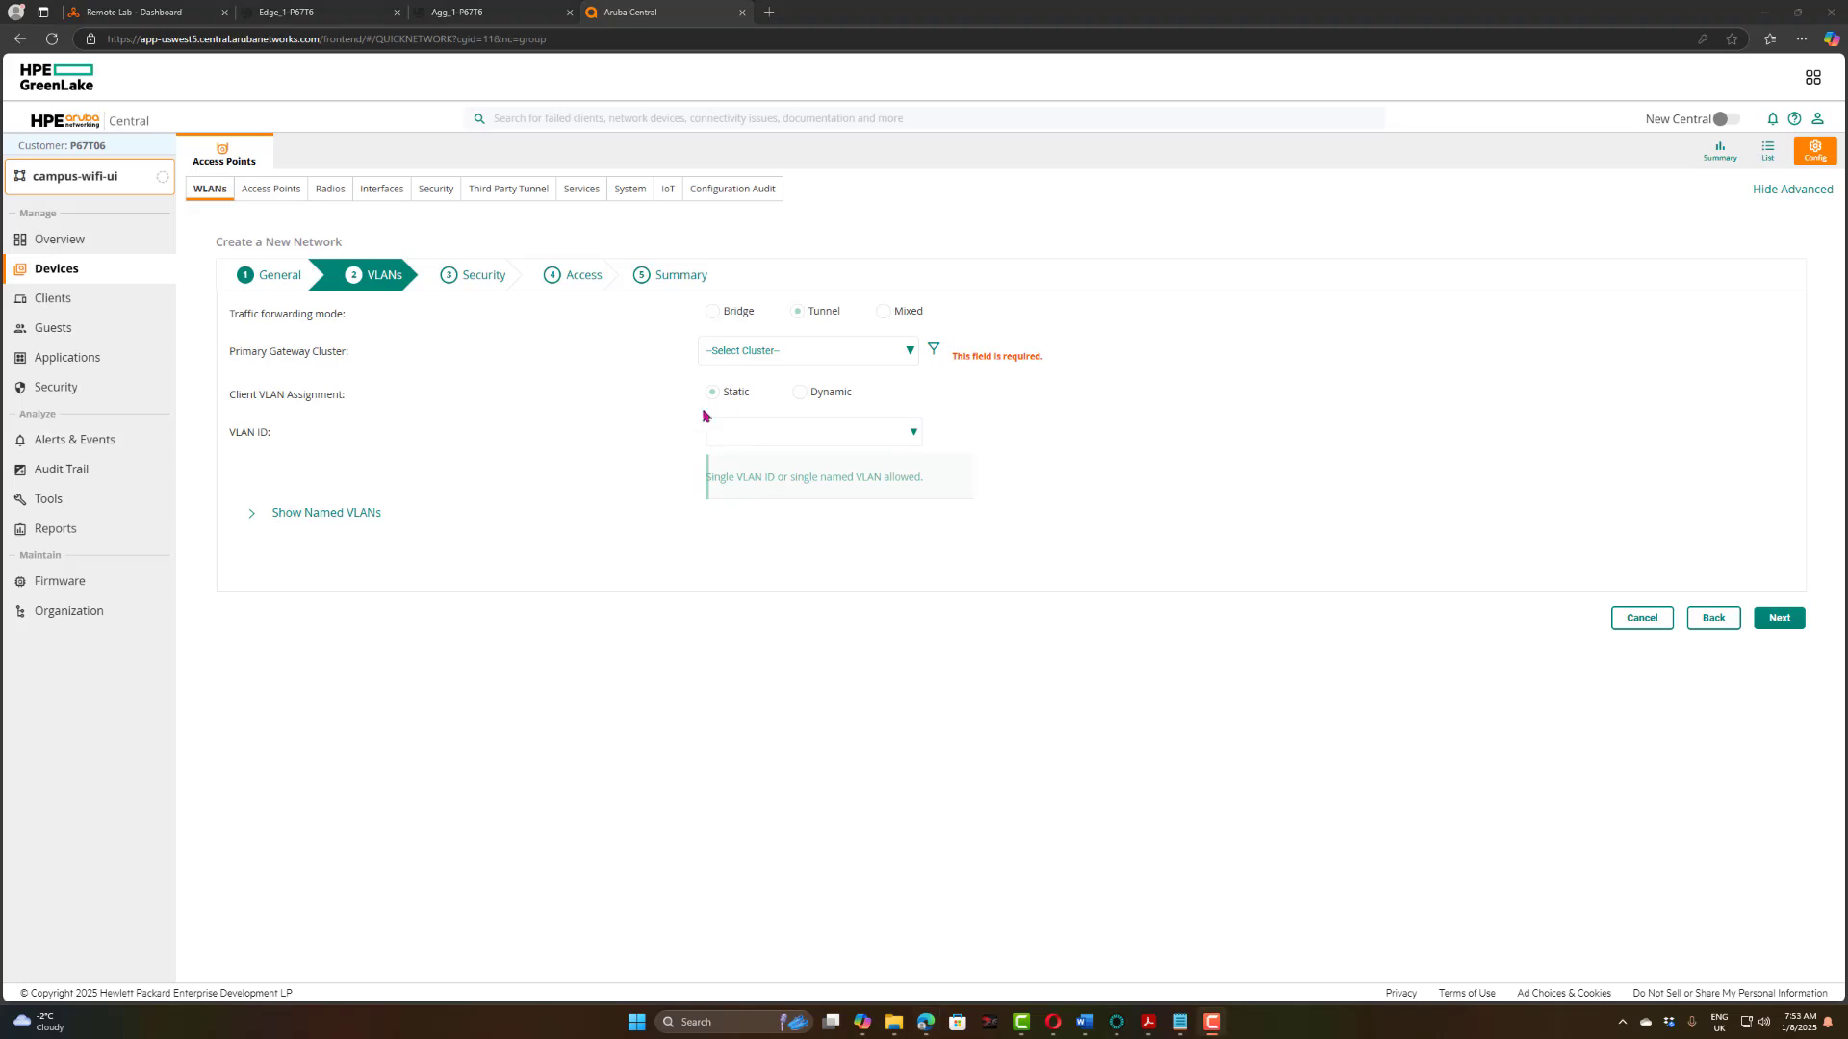
left_click(911, 356)
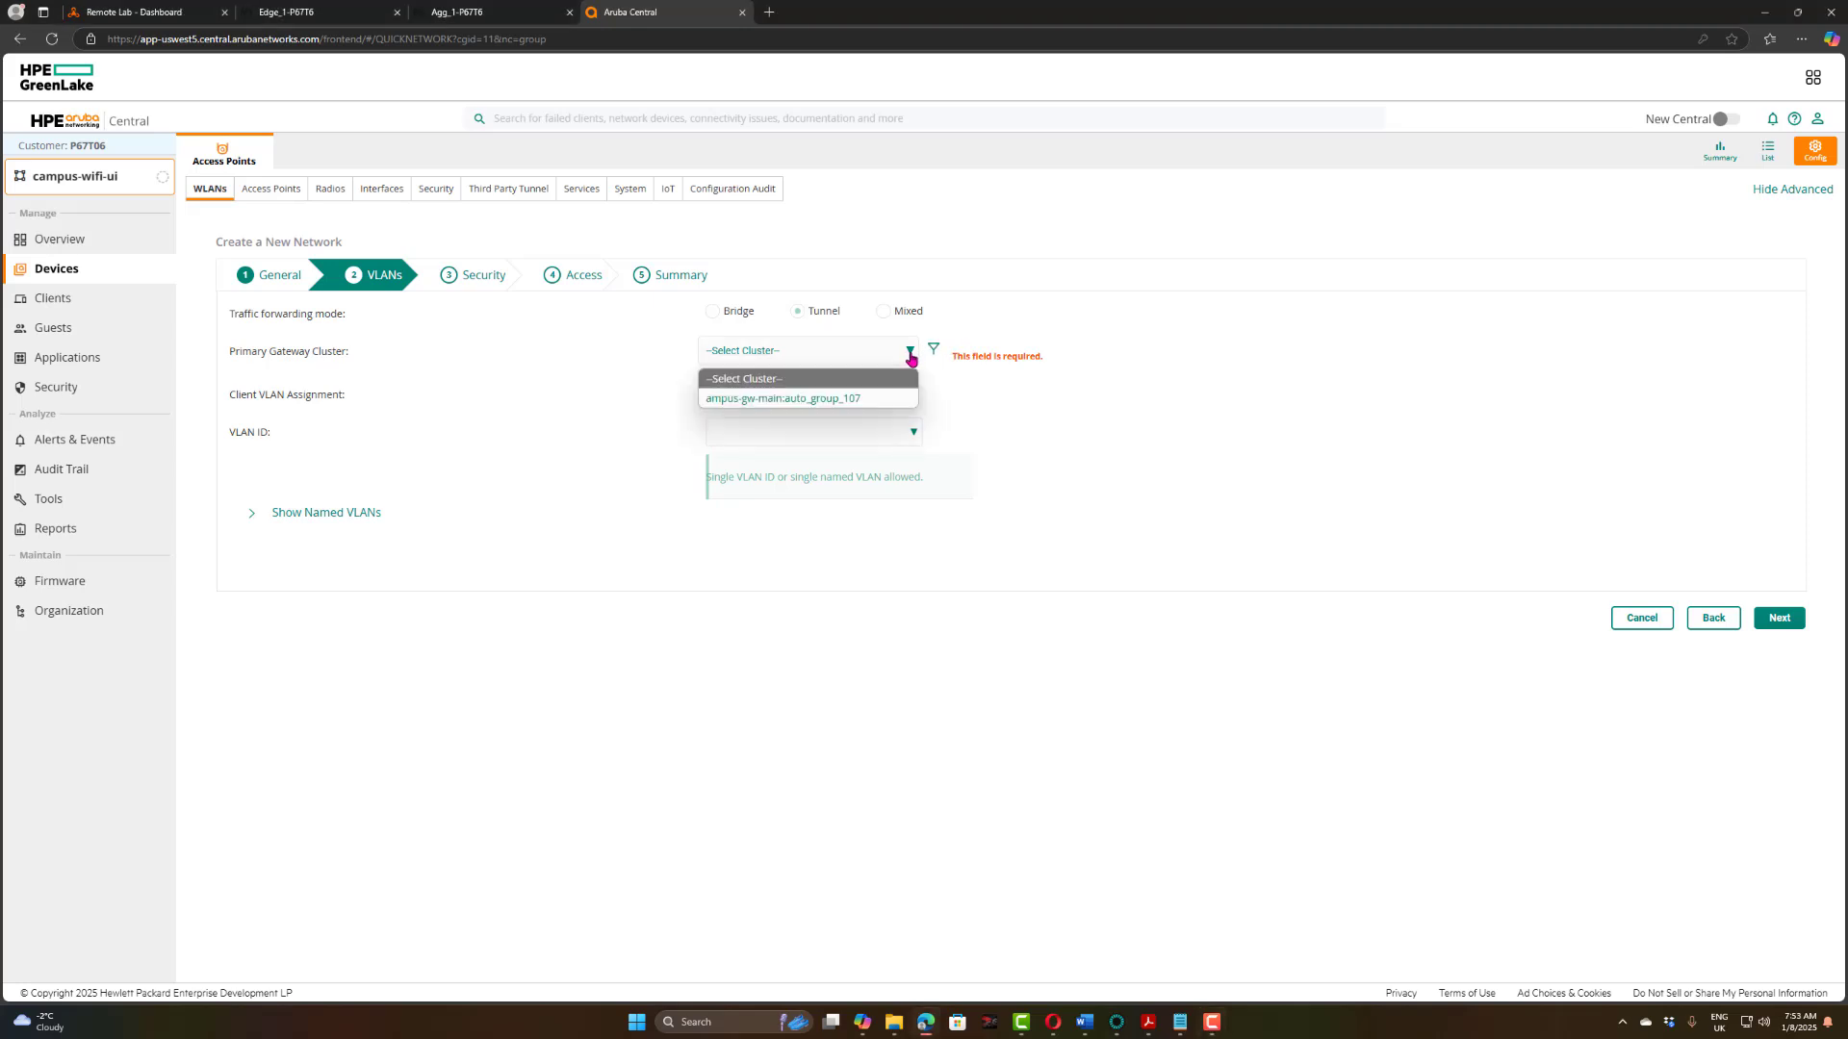
left_click(833, 401)
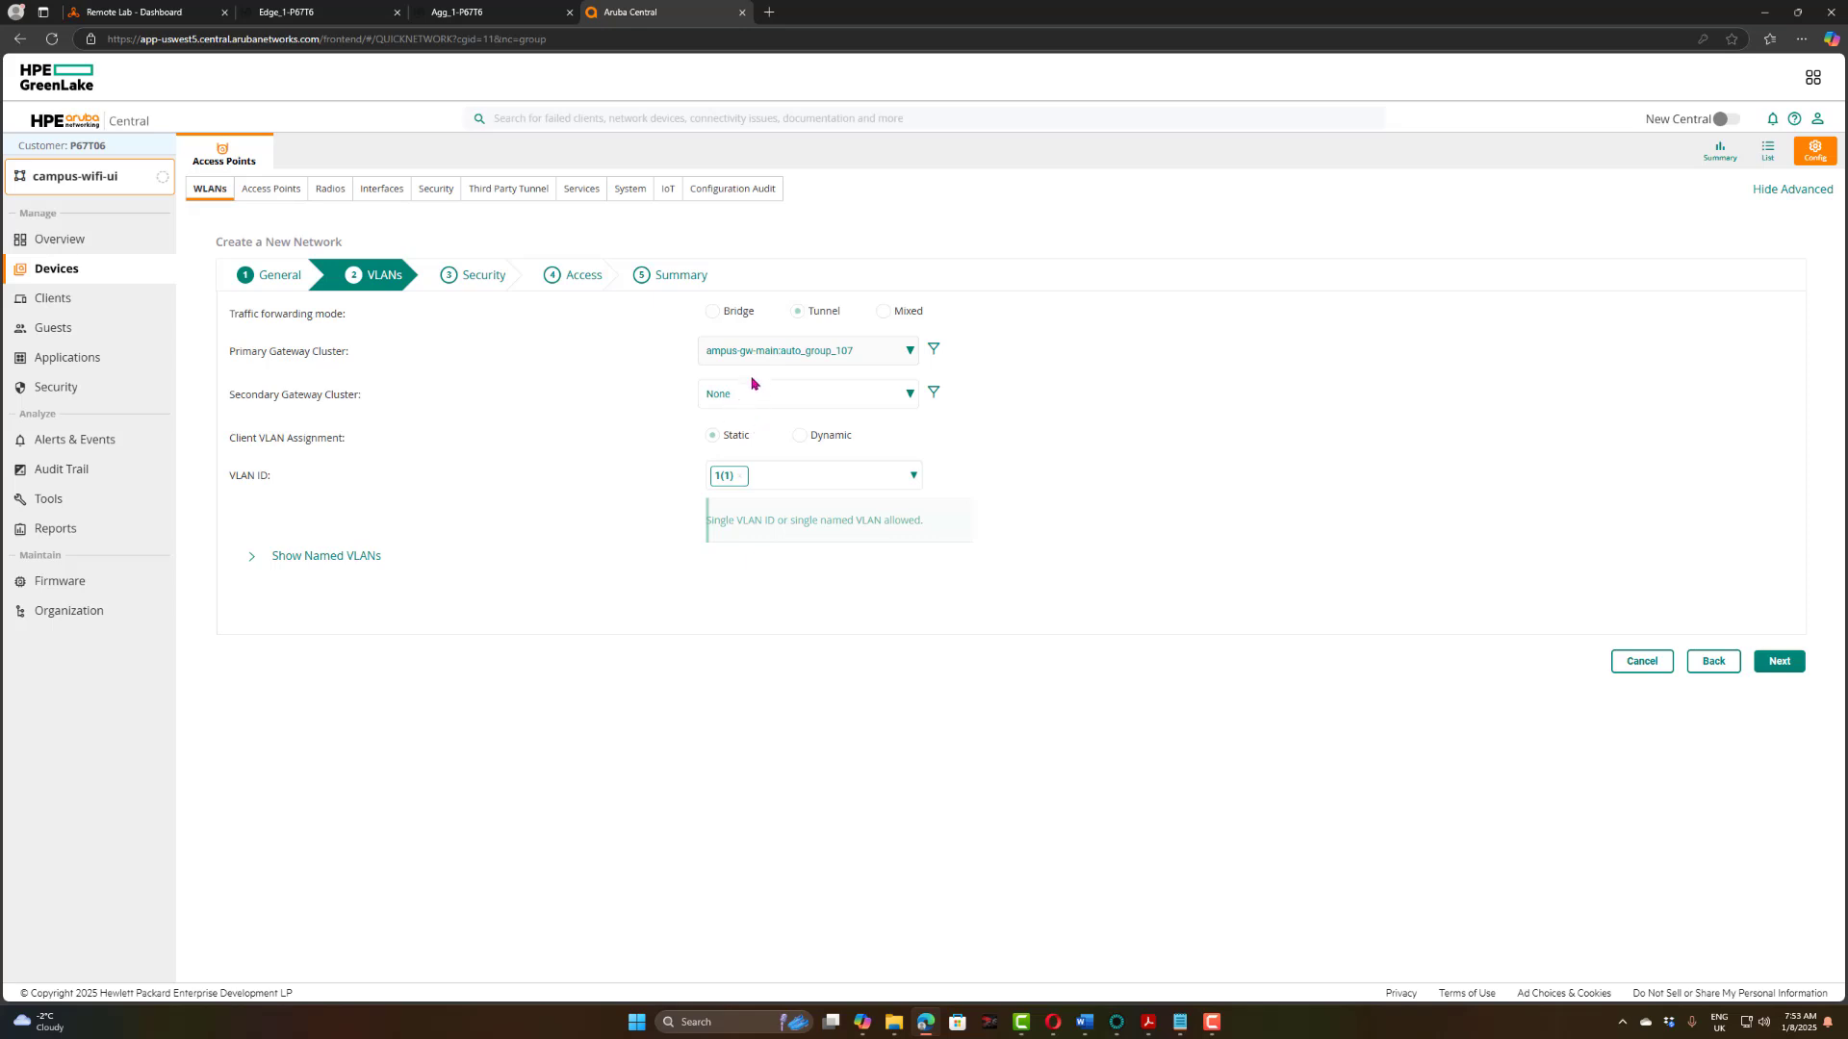
Step: Assign employee(31) as the static client VLAN and check the other available VLAN IDs
left_click(914, 479)
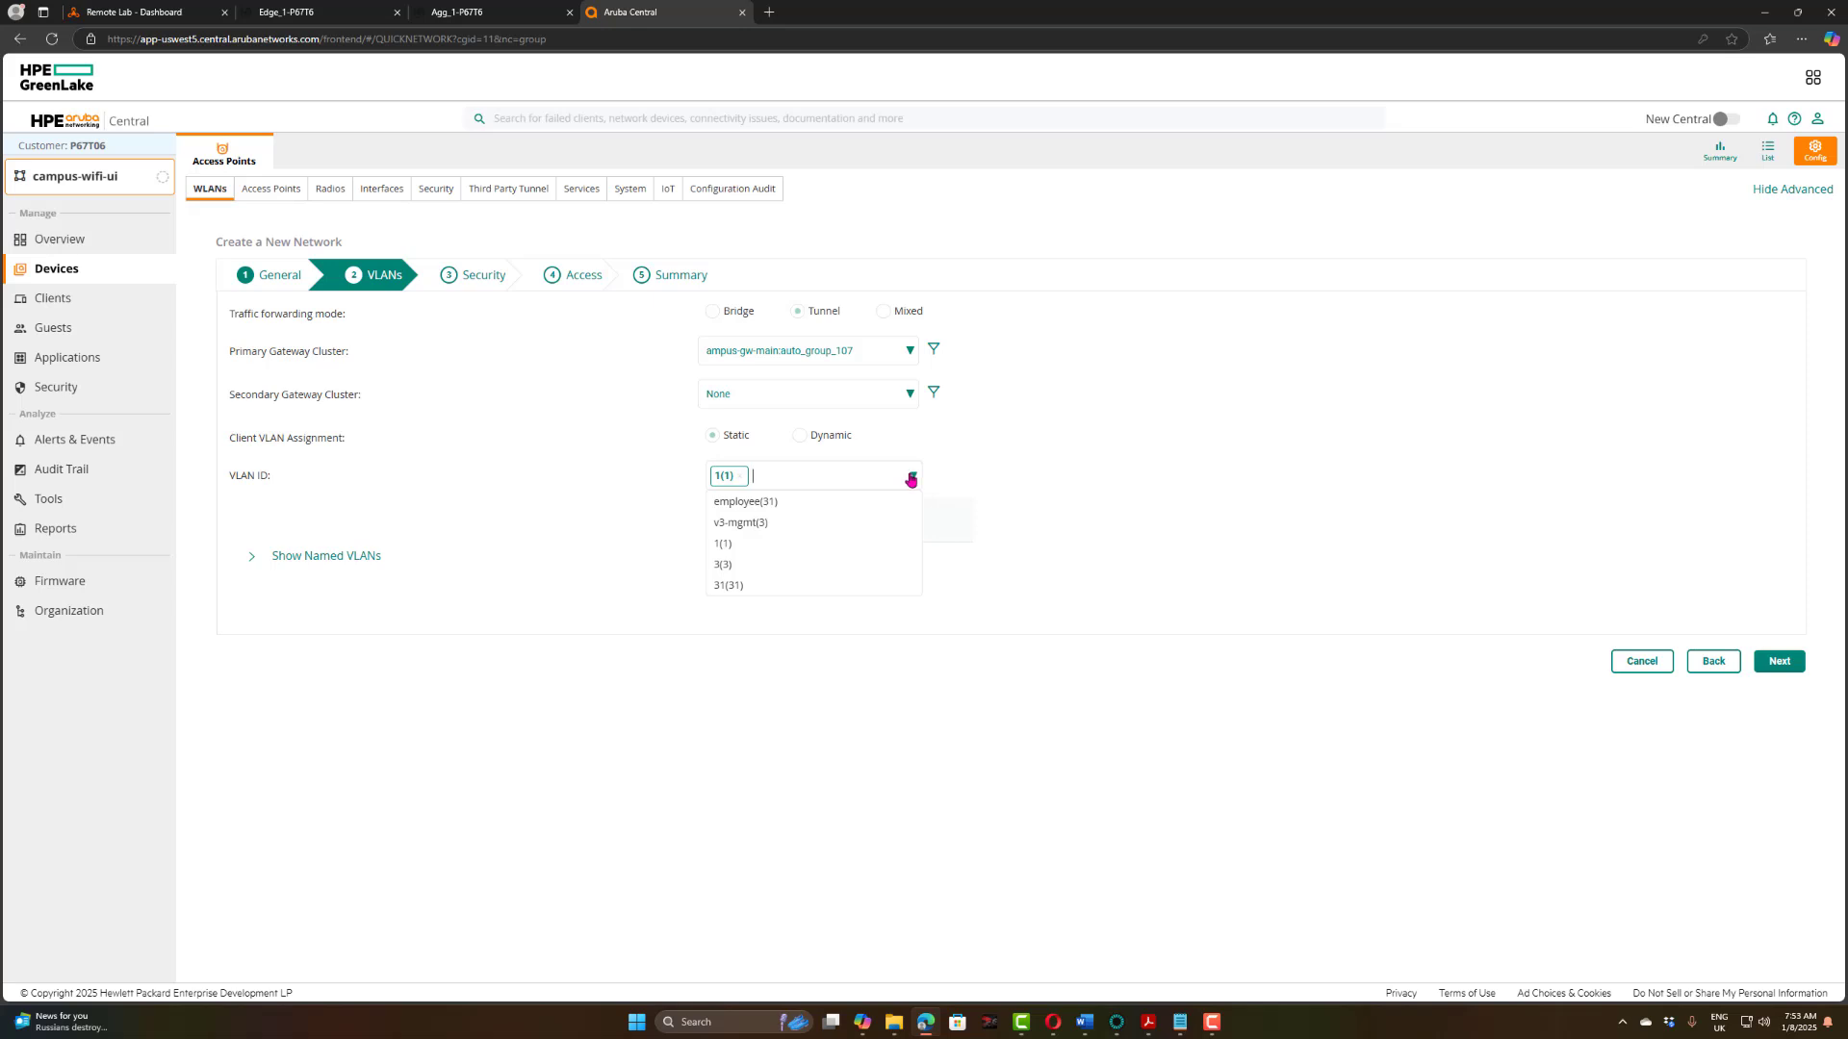
left_click(825, 517)
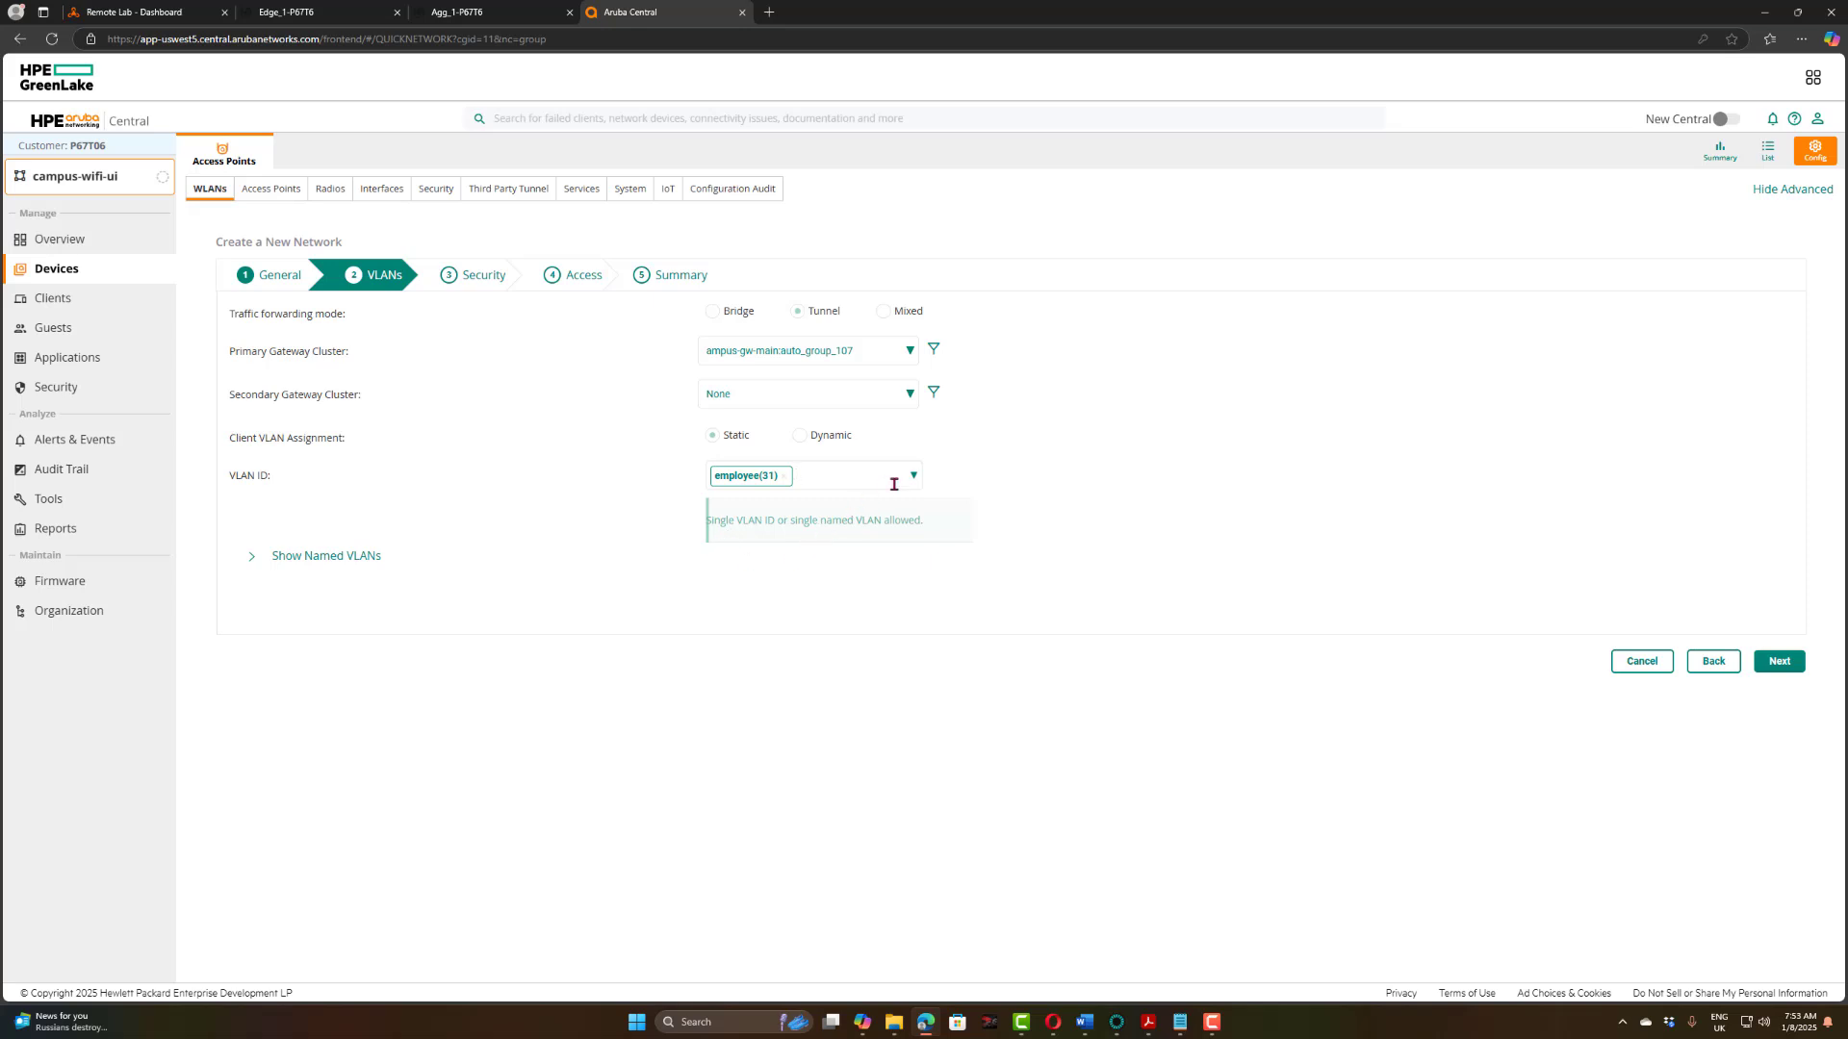
left_click(917, 476)
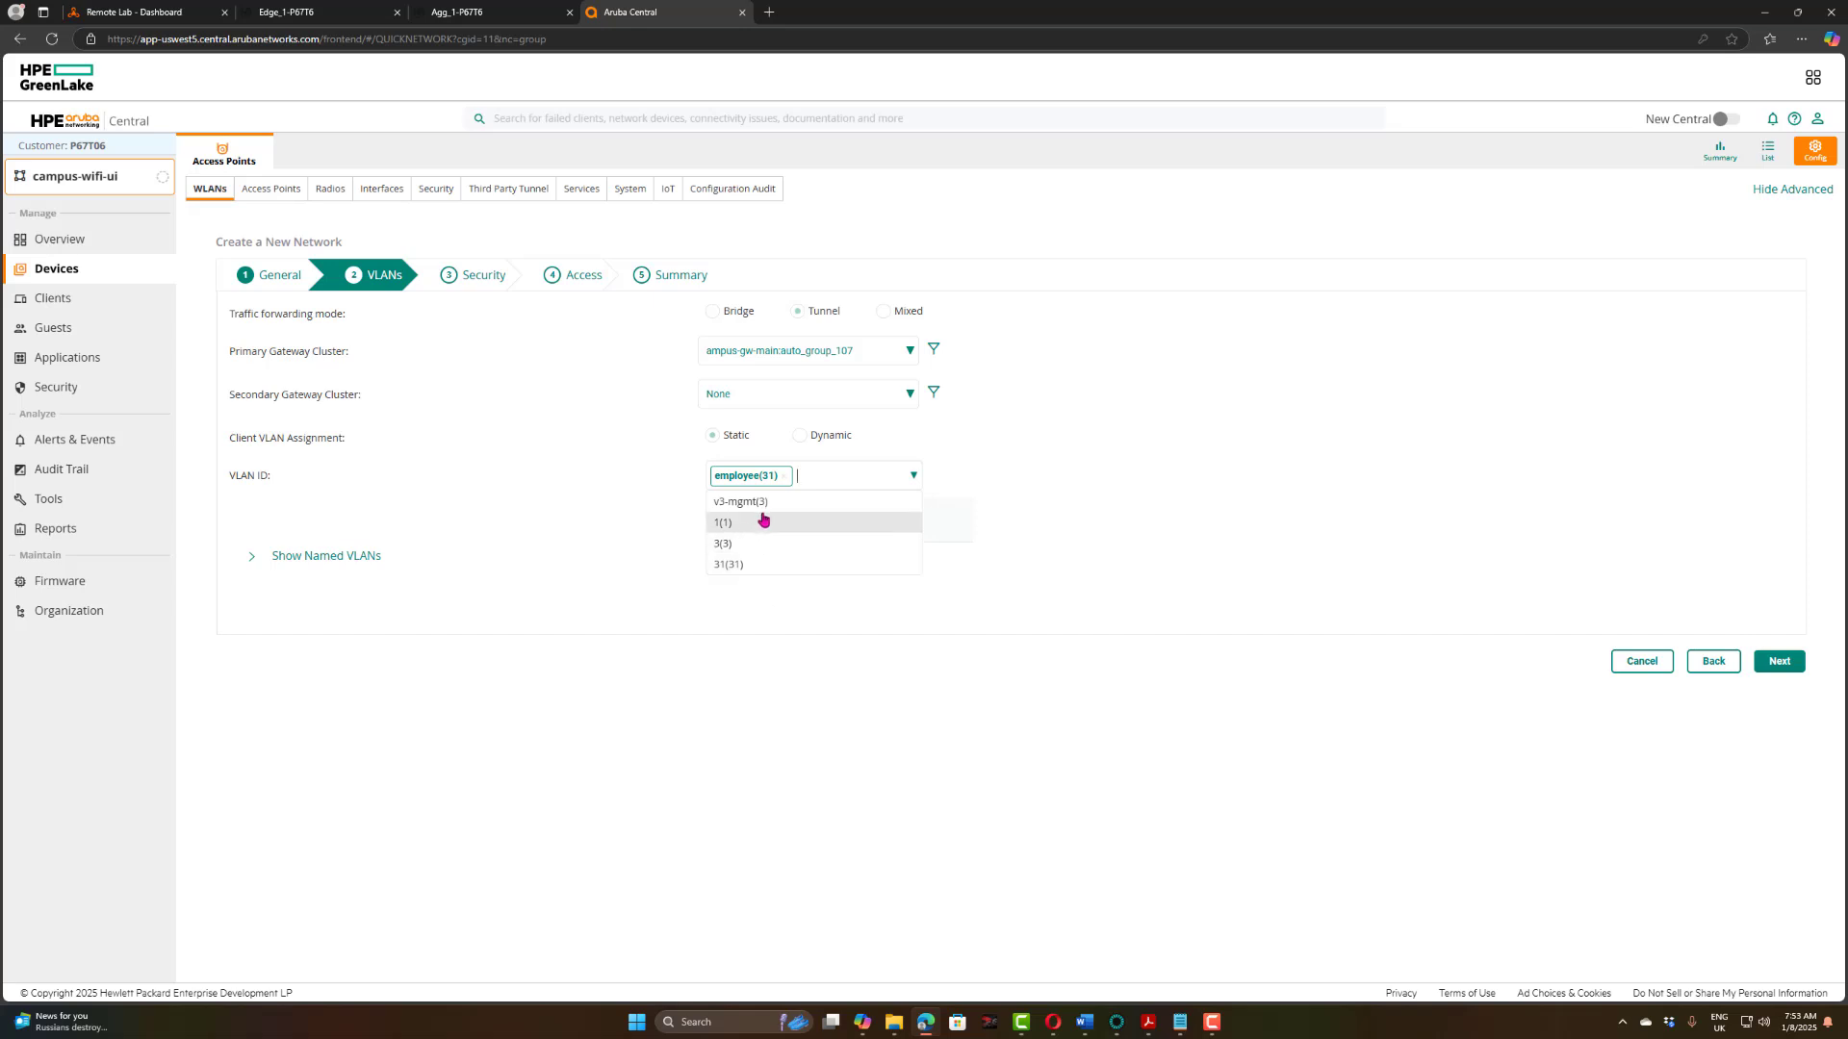
left_click(742, 646)
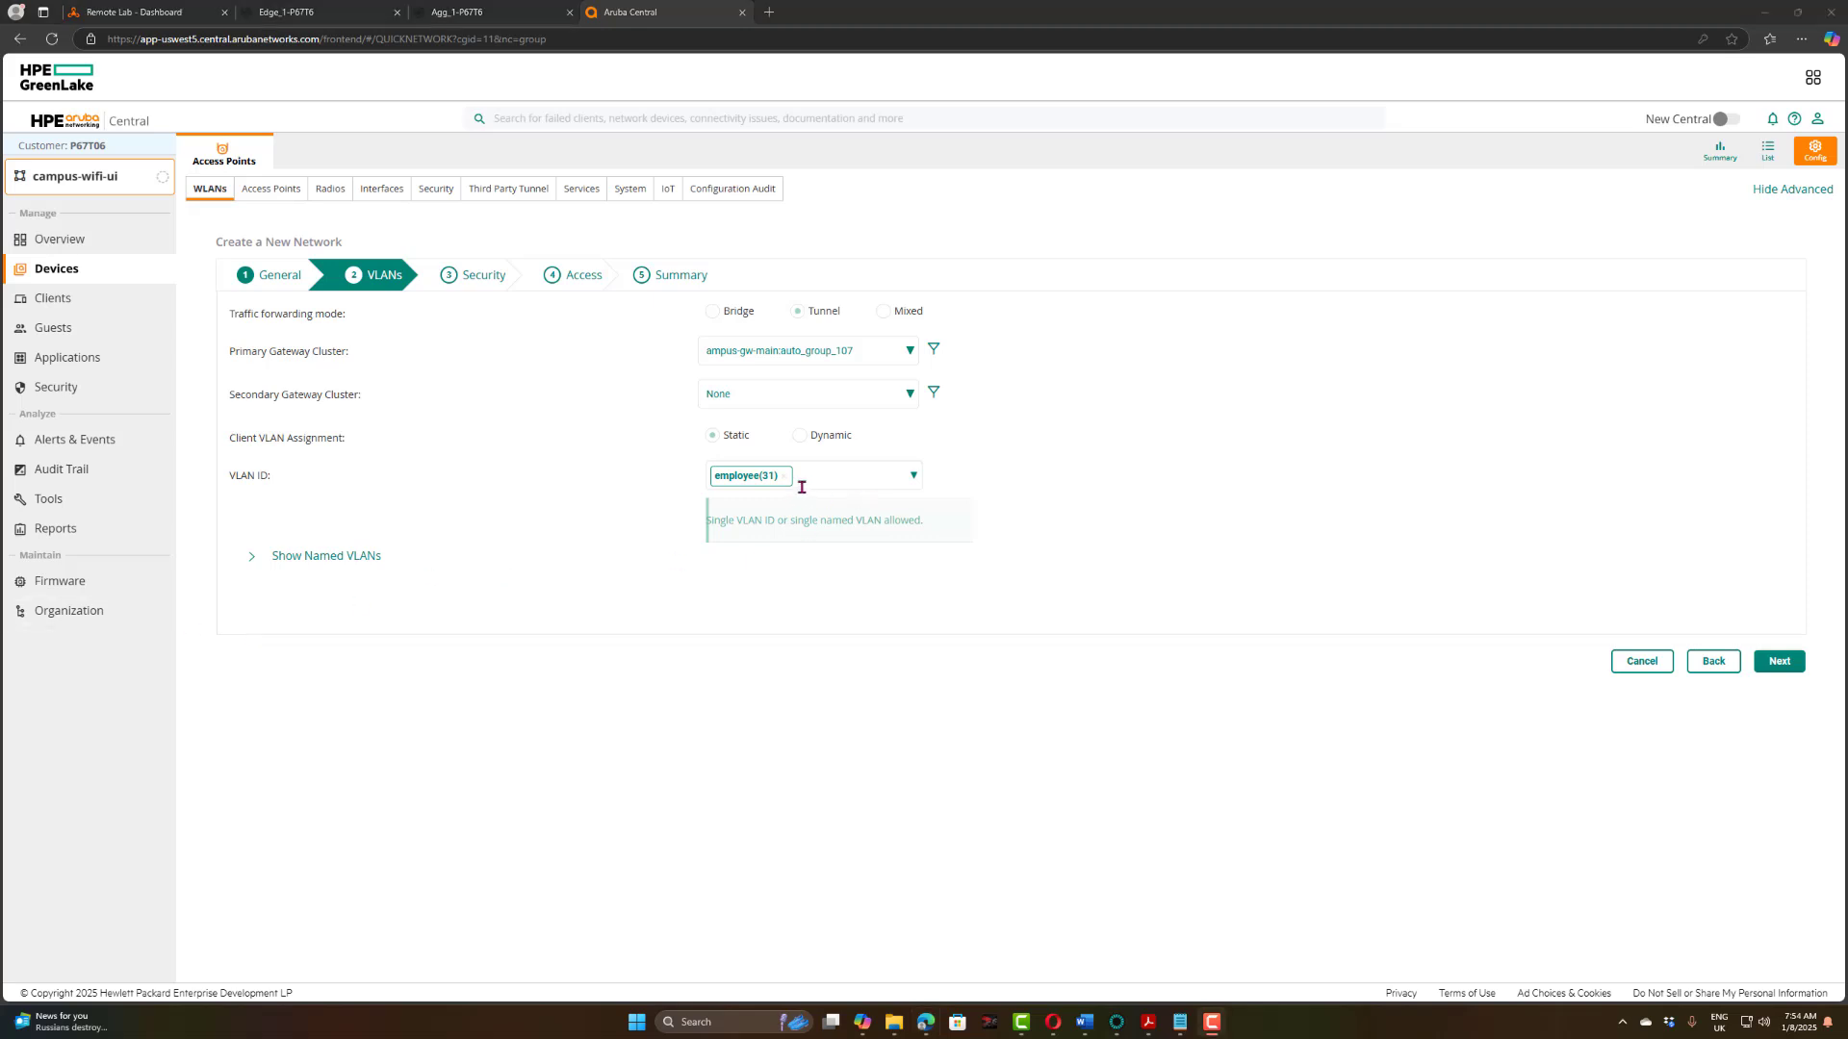
Step: Show the named VLANs and add one called iot with VLAN 34
left_click(309, 558)
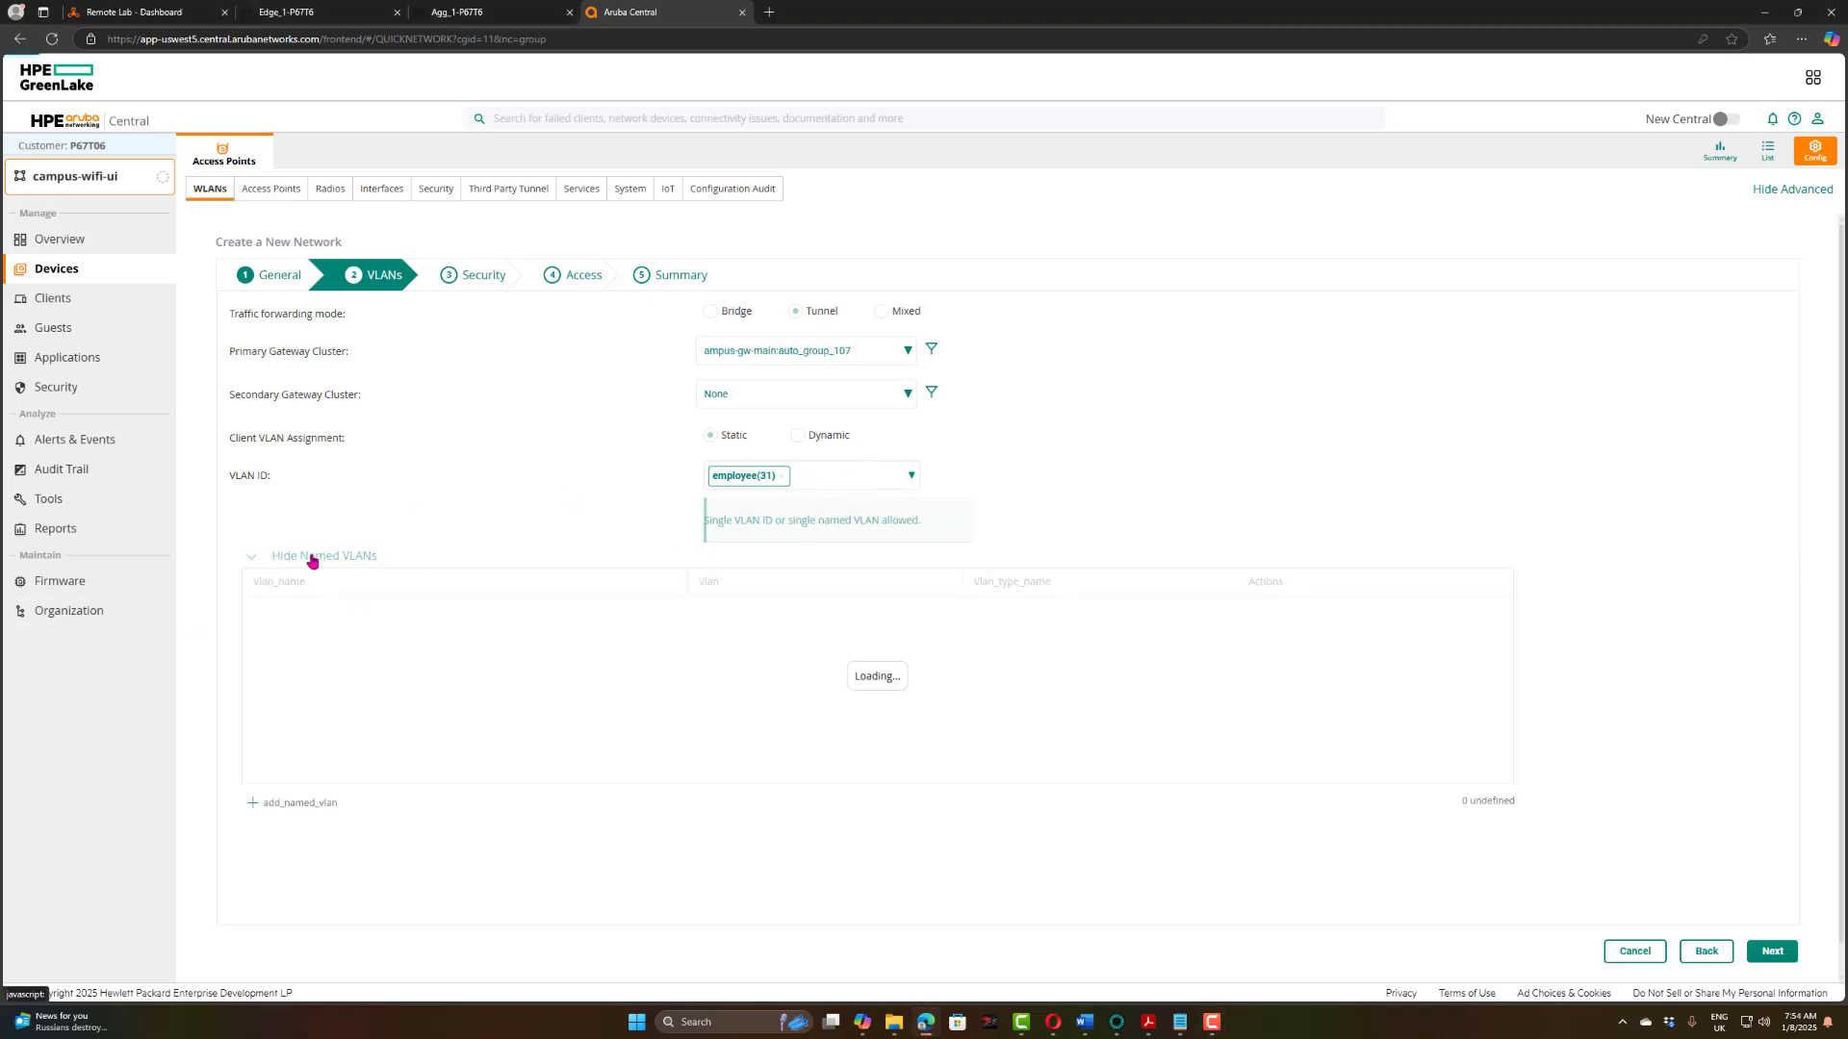
left_click(290, 562)
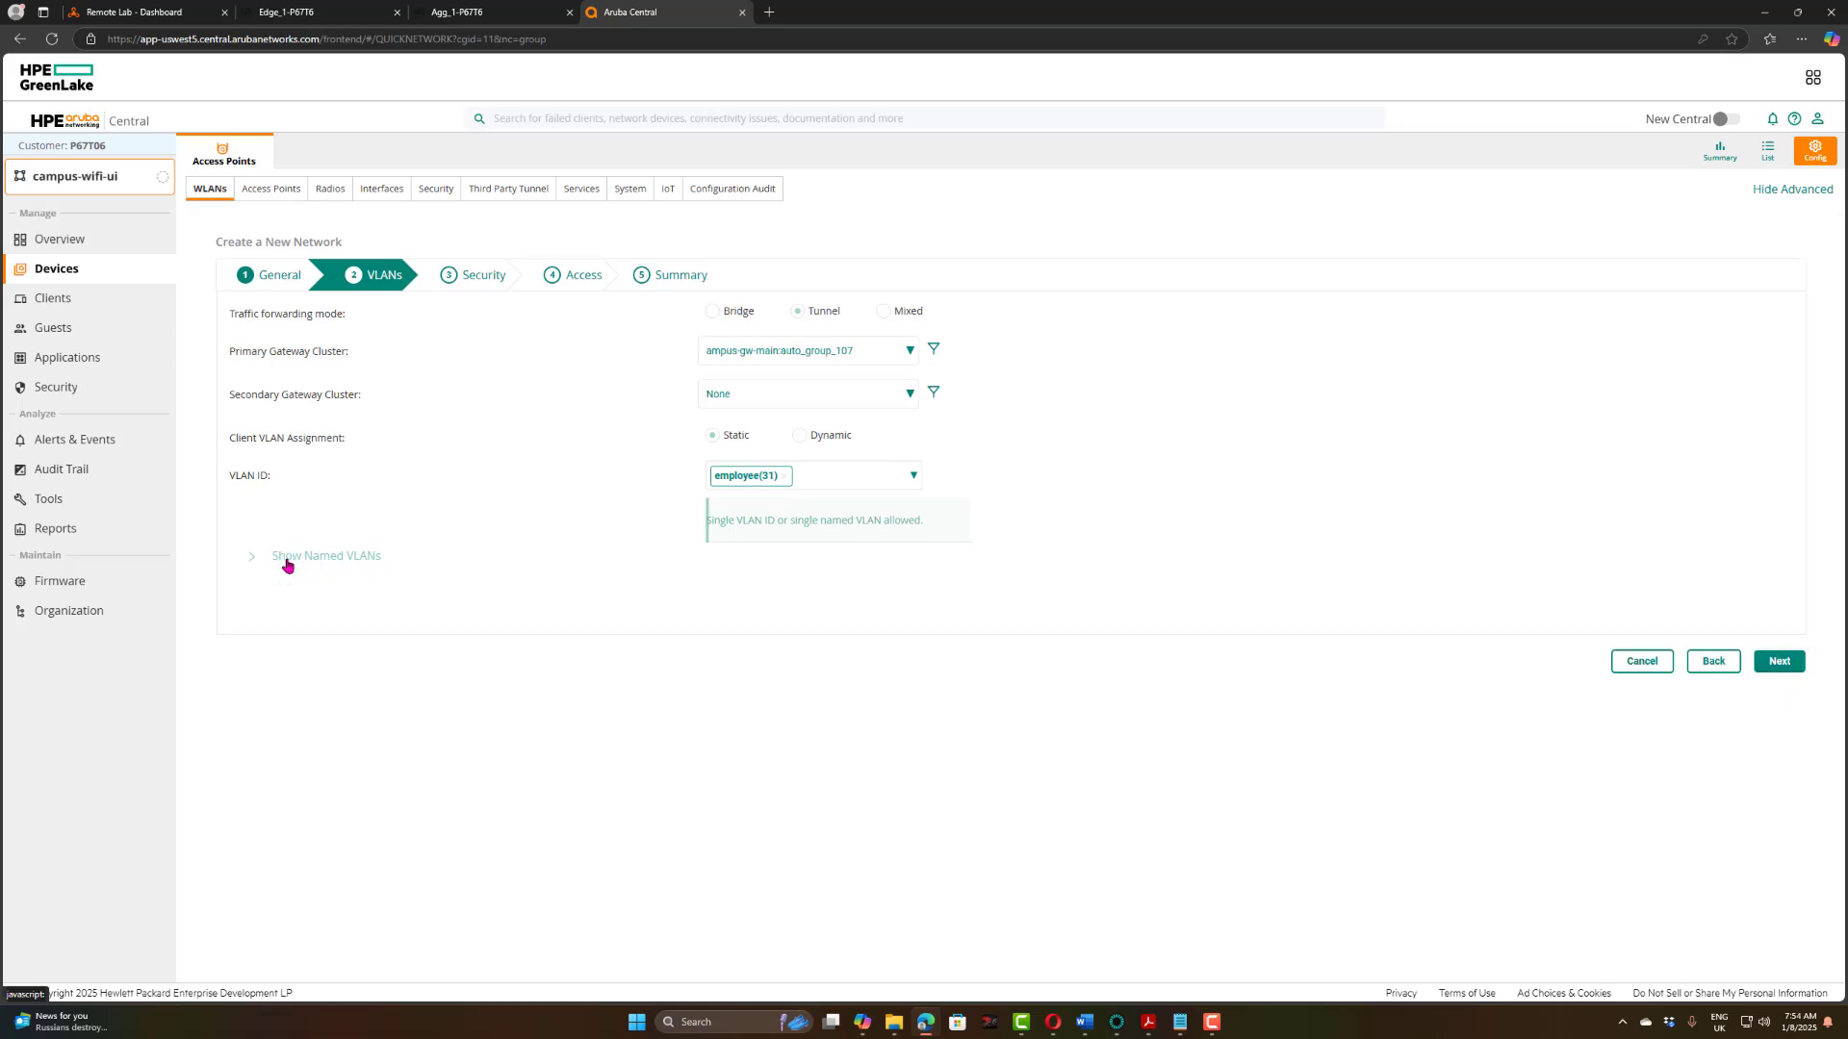
left_click(300, 562)
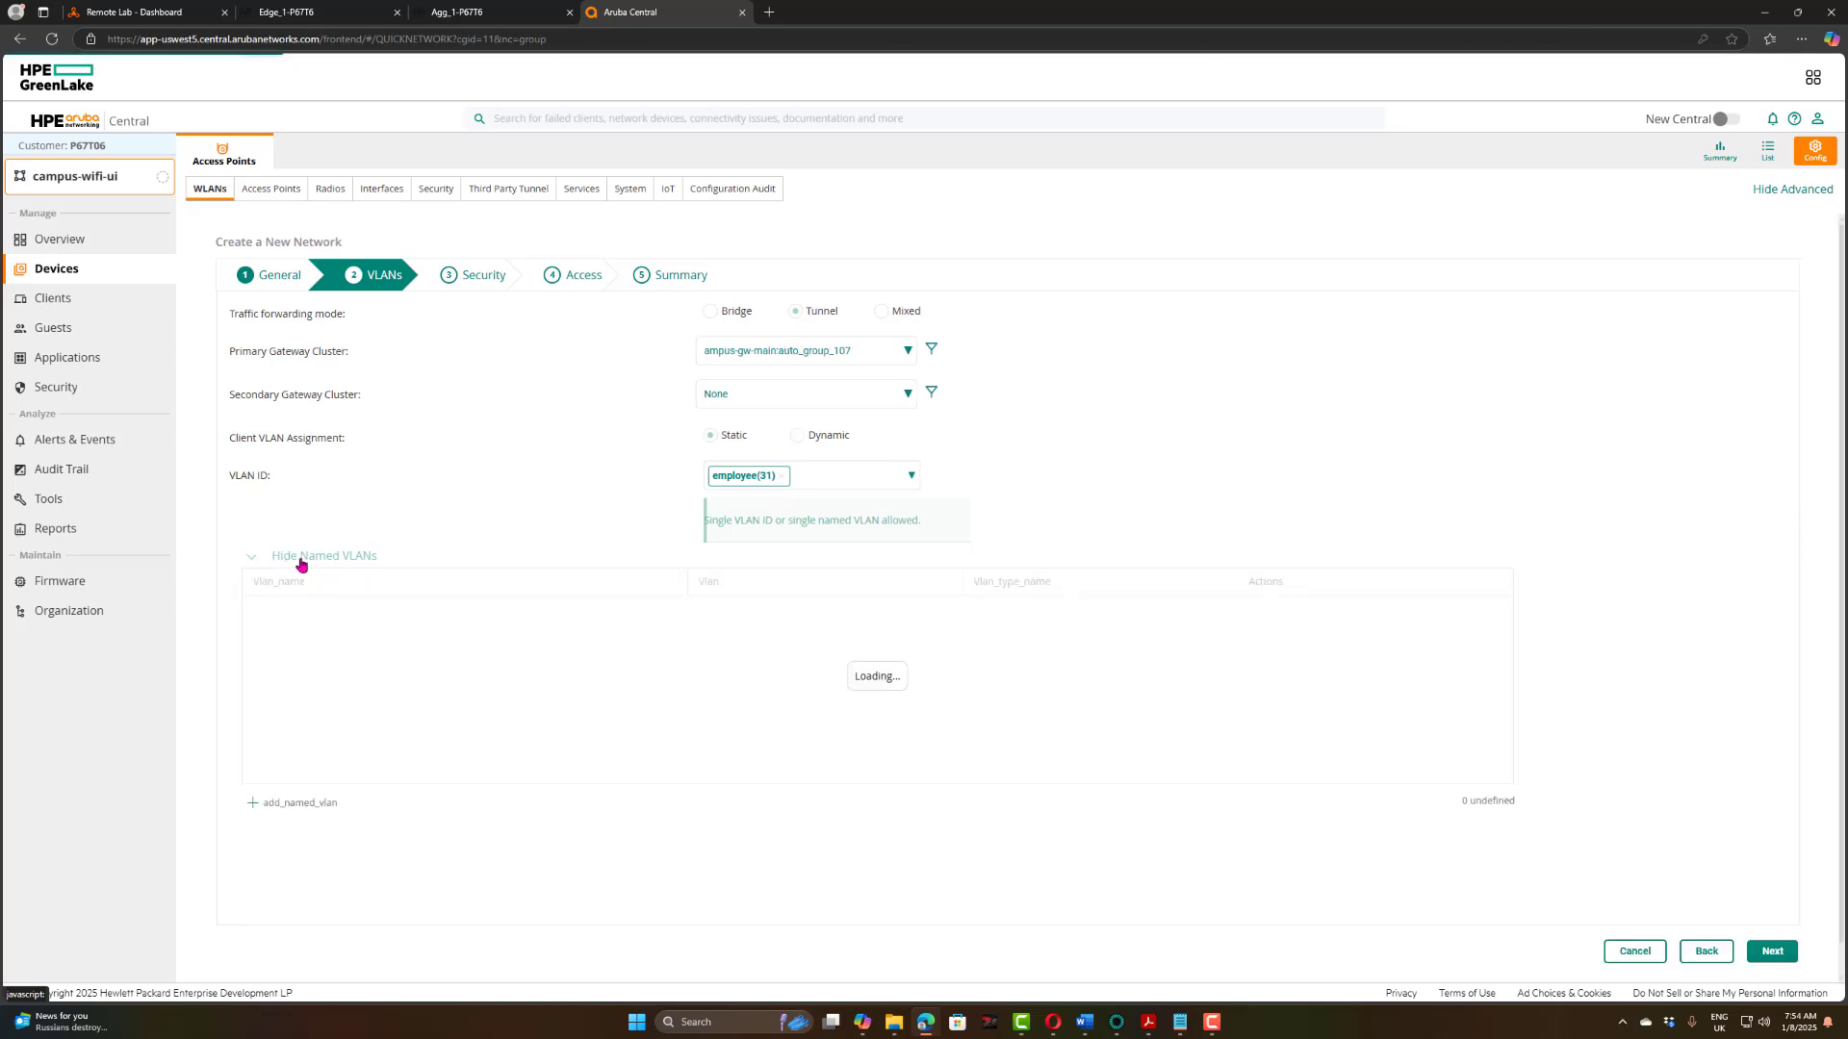
left_click(294, 803)
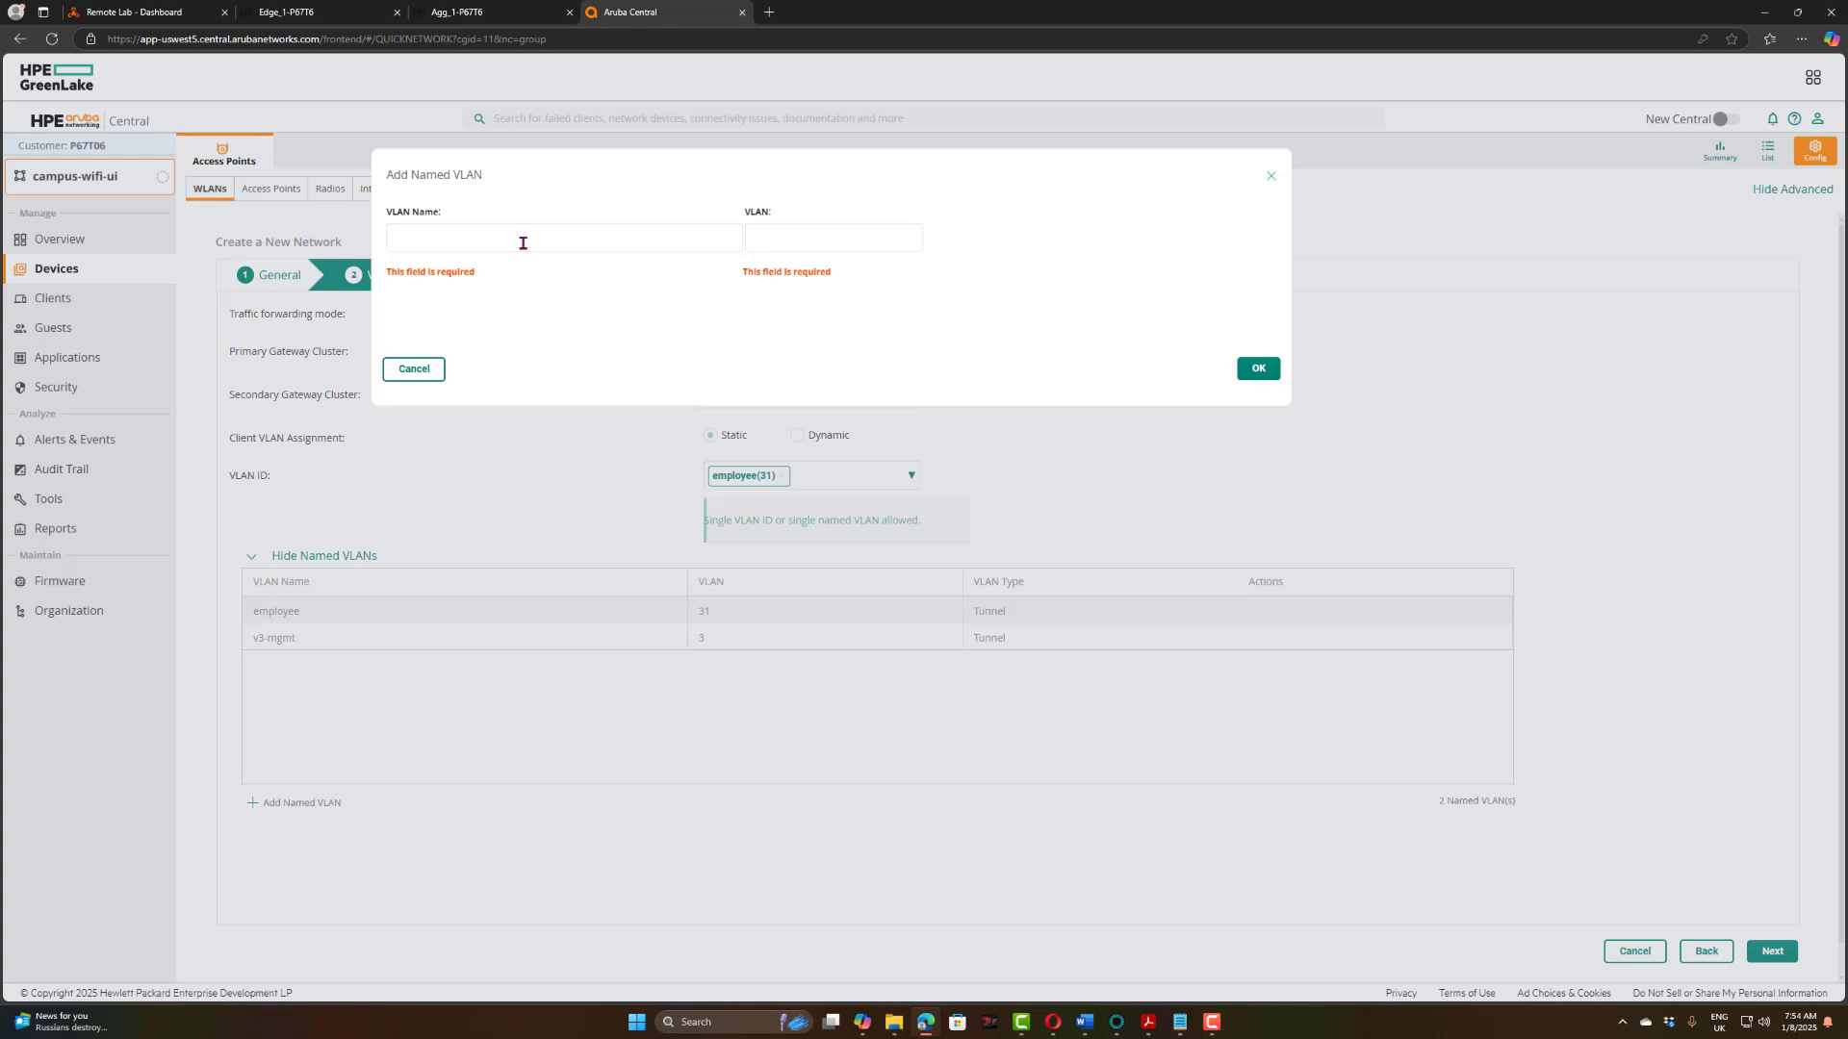
type("iot")
type("34")
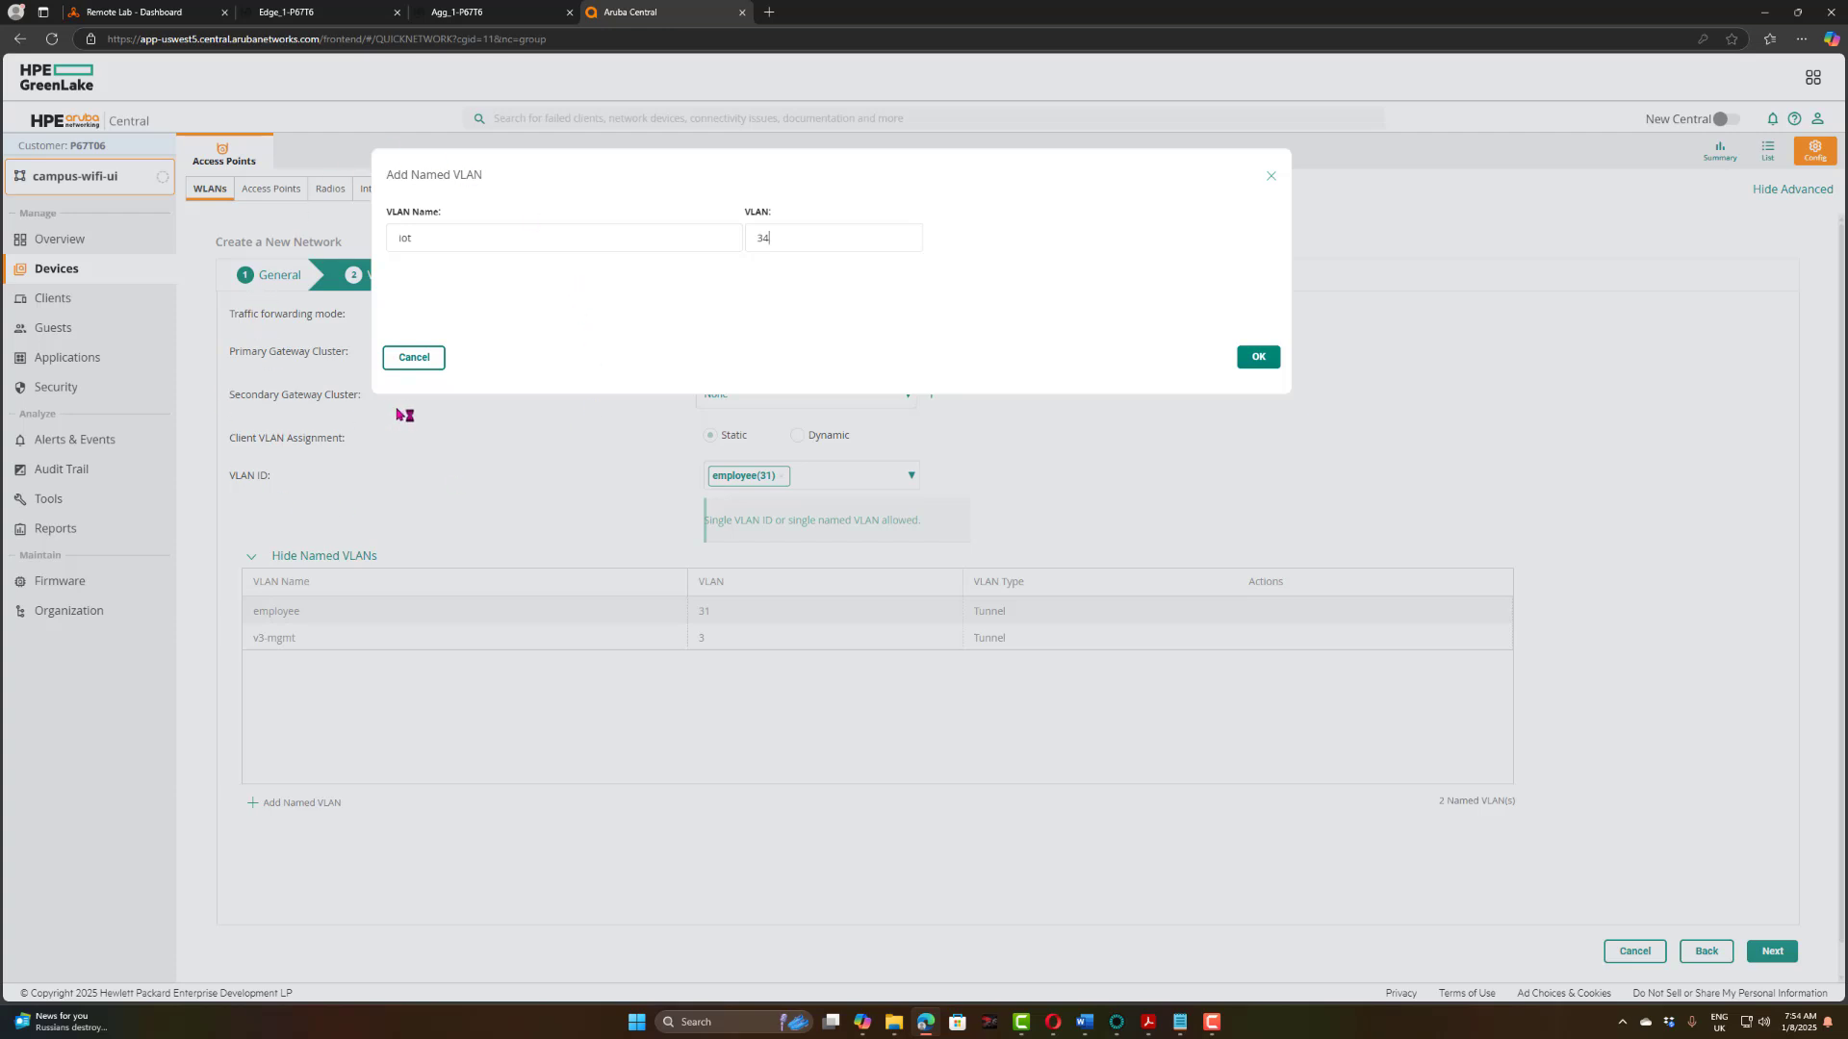
left_click(1251, 361)
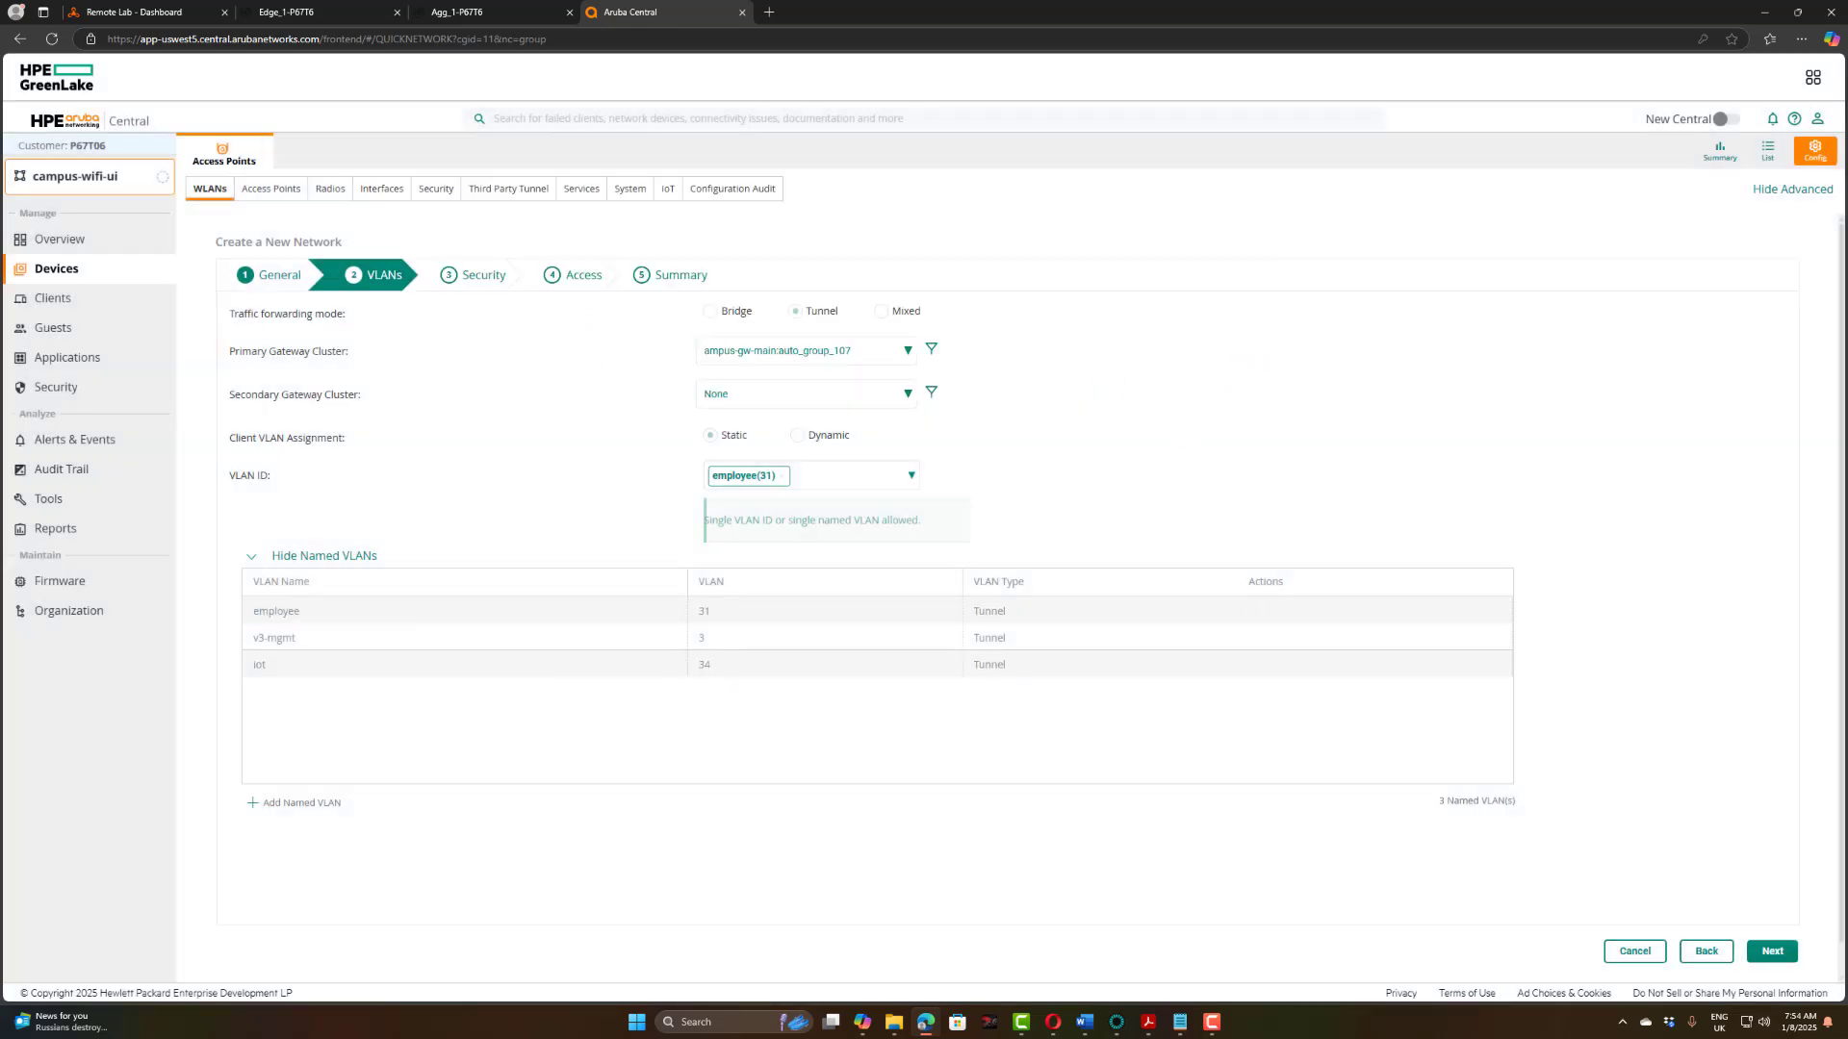
Step: Switch to the GW1 console and list the gateway's VLANs with show vlan
key("ctrl+1")
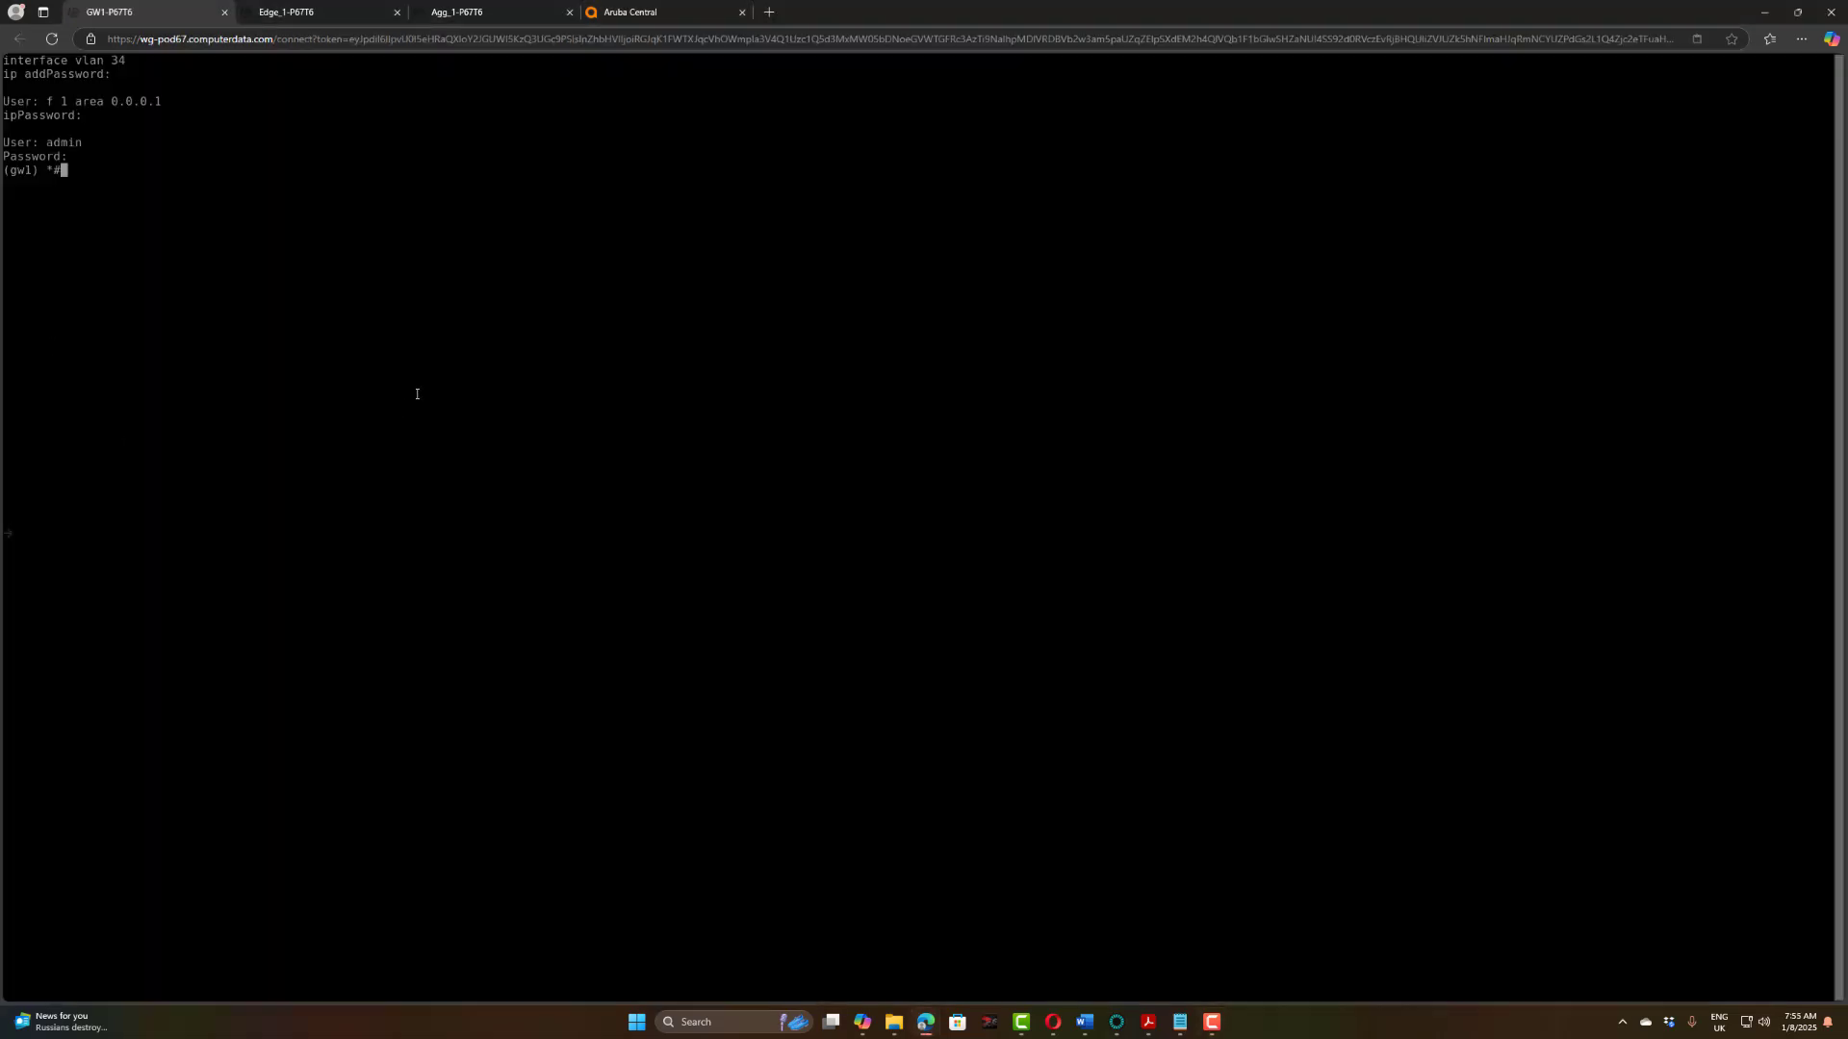
type("show vlan")
key("Return")
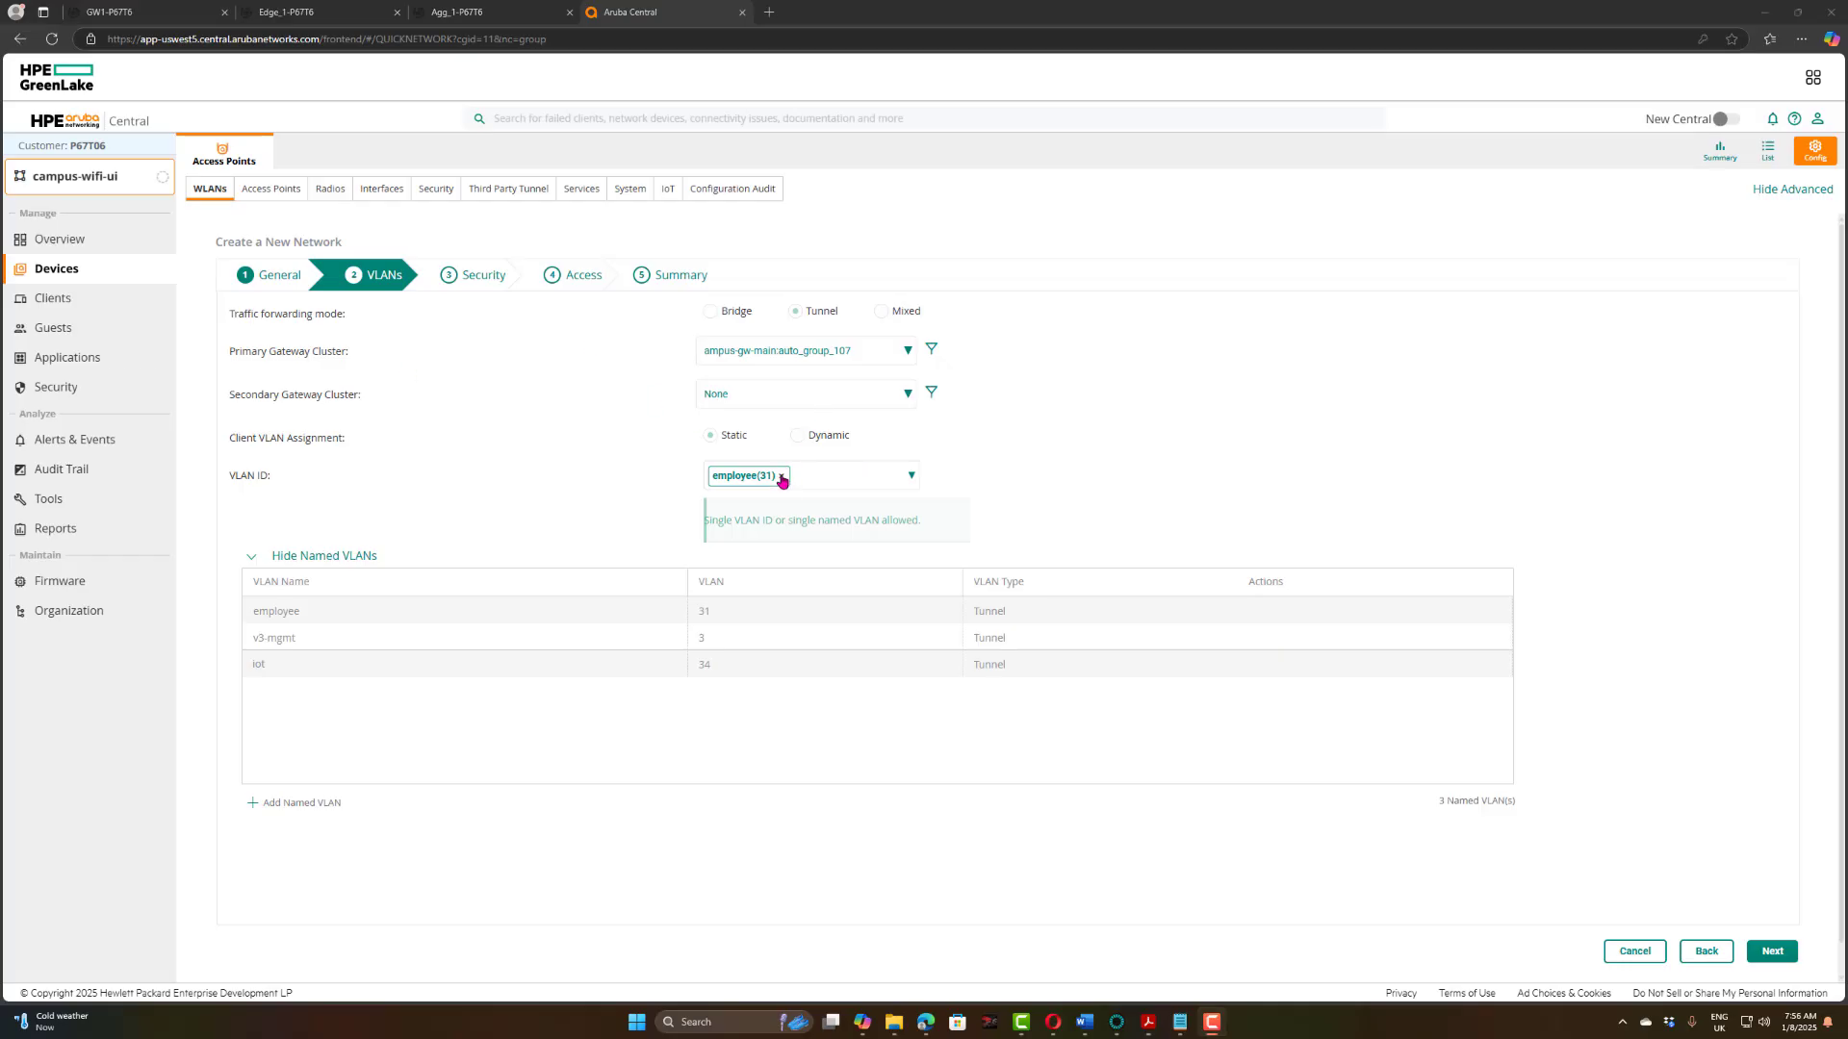
Step: Return to Aruba Central, set the SSID's static client VLAN to iot(34), and proceed to the security settings
left_click(781, 475)
left_click(910, 479)
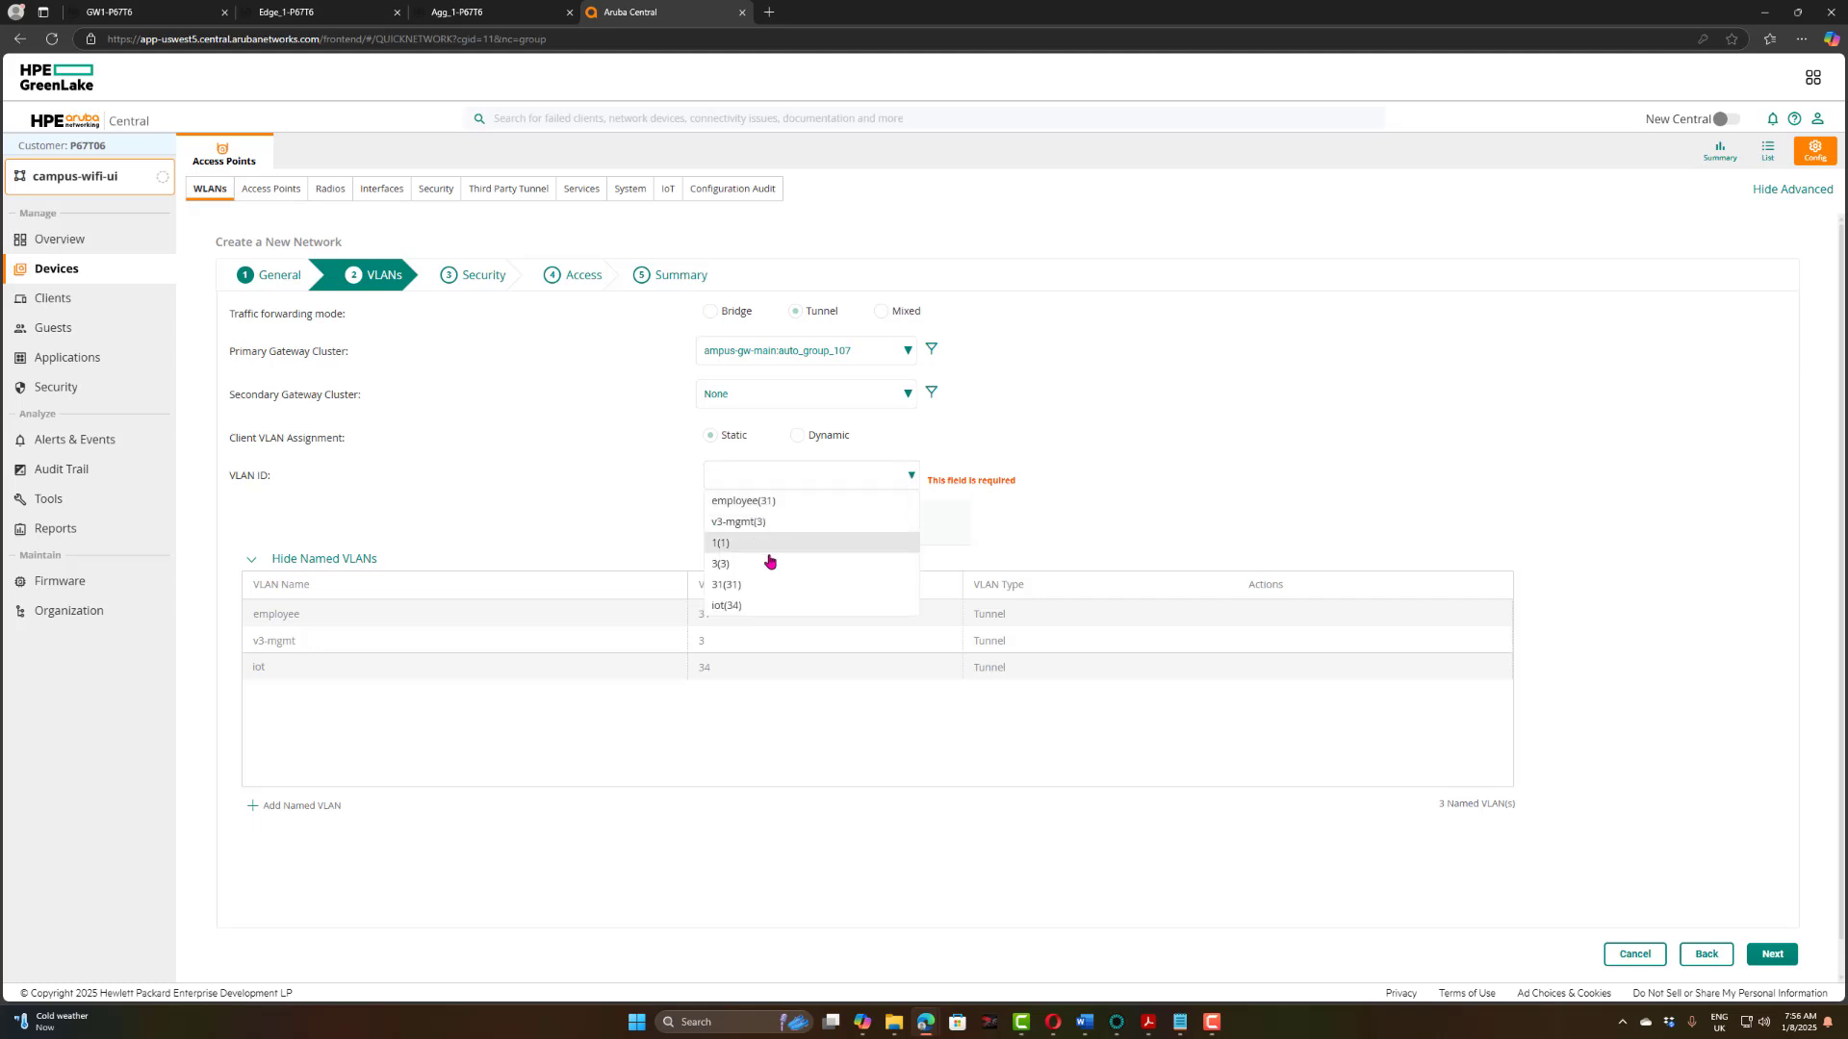
left_click(741, 606)
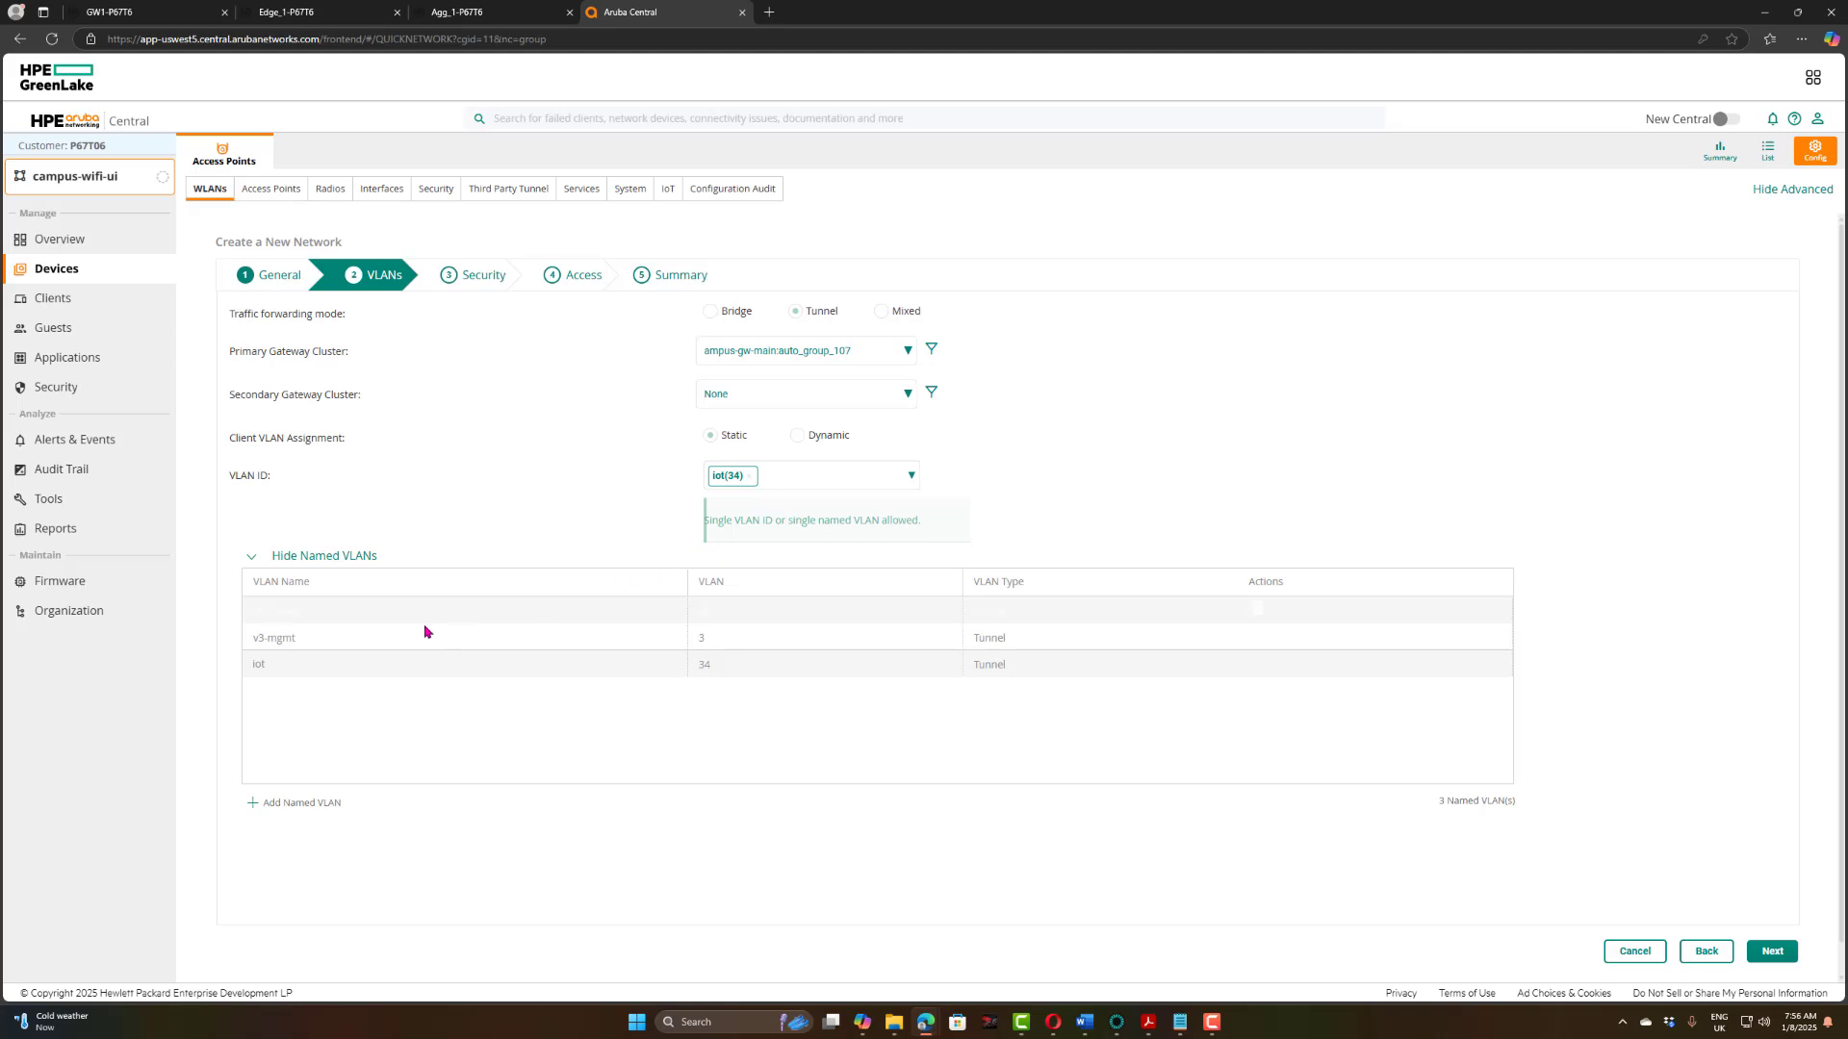
left_click(253, 557)
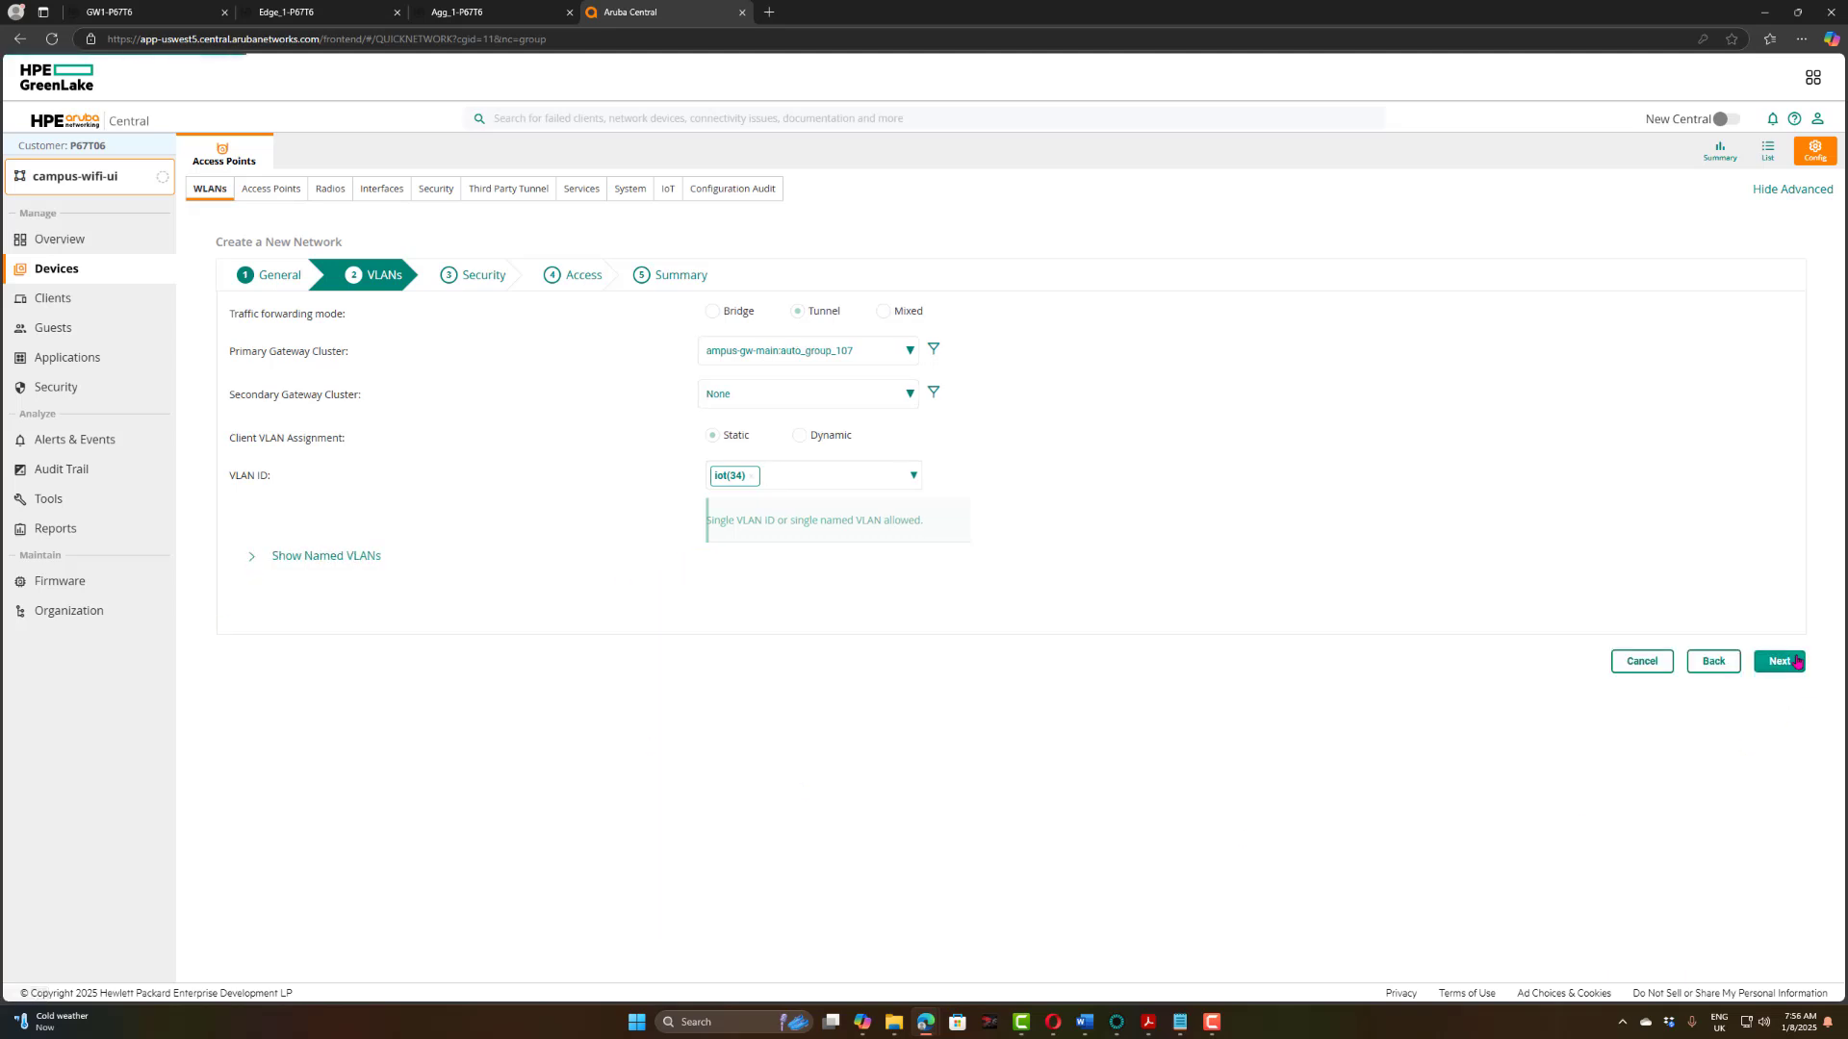
left_click(1783, 662)
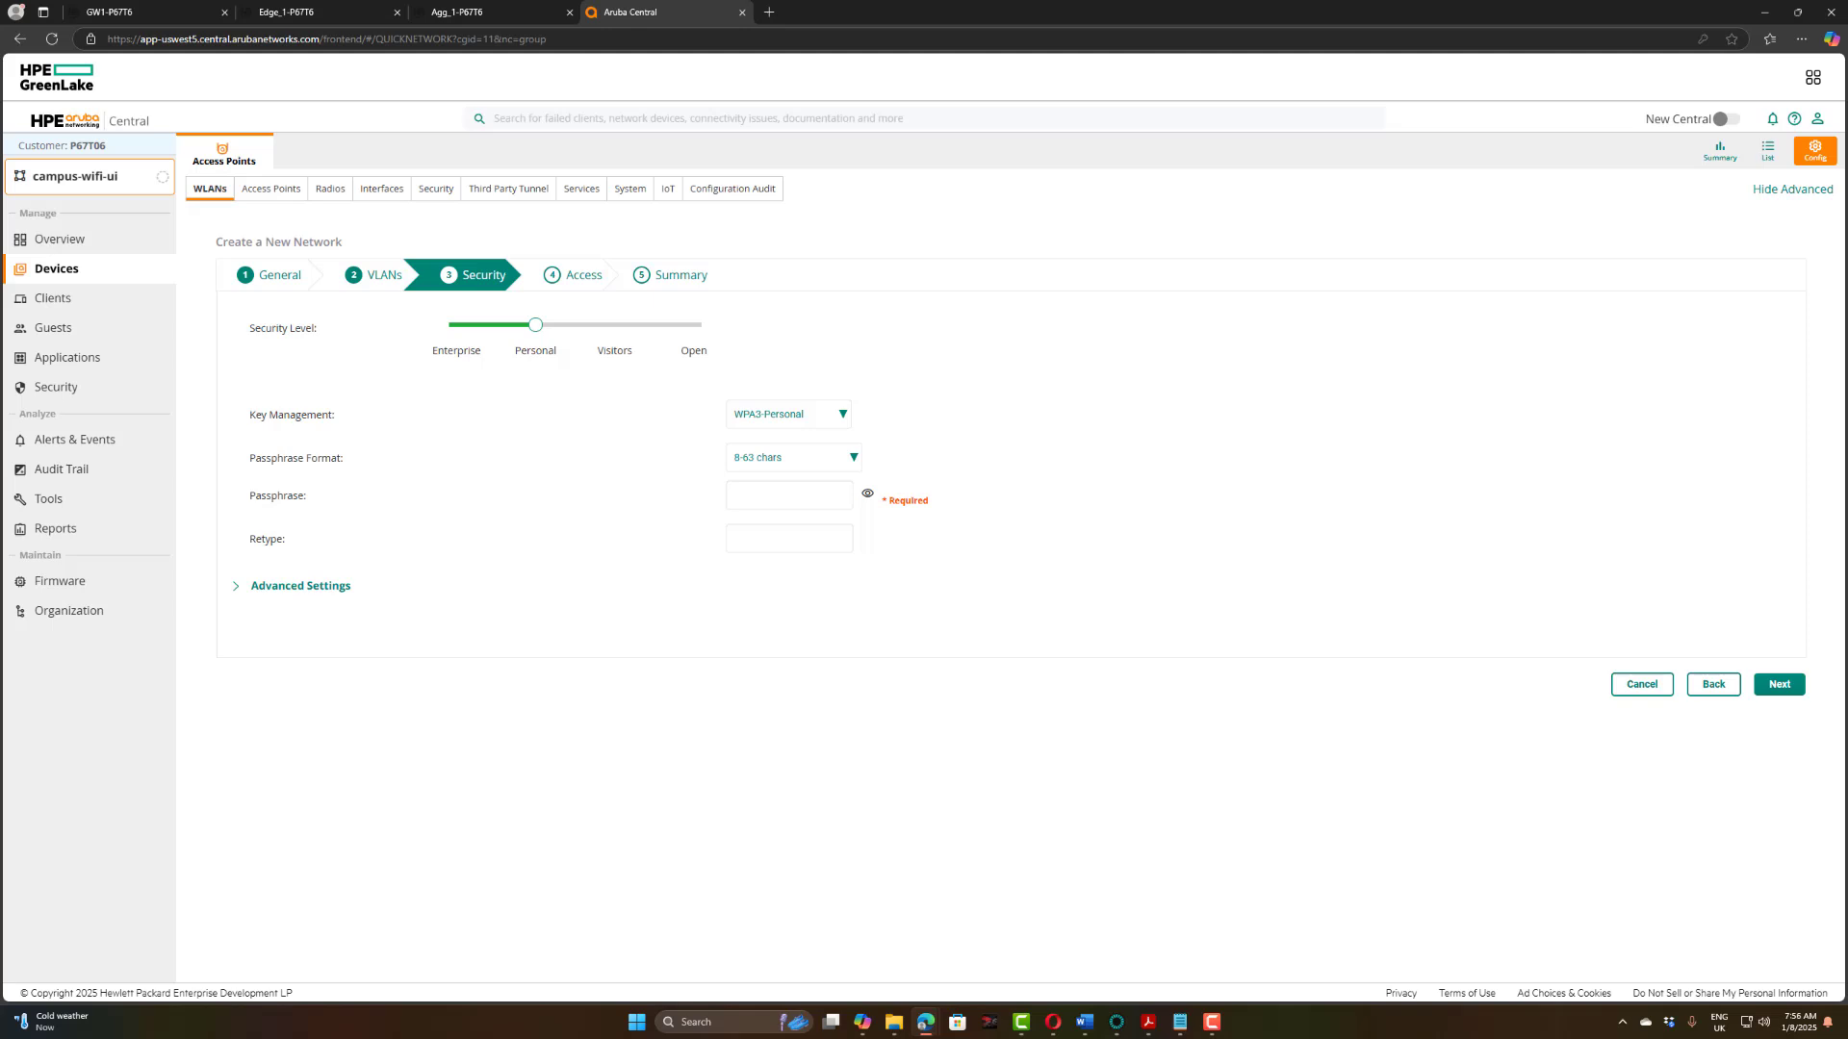
Step: Enter and retype the WPA3-Personal passphrase for the SSID, then proceed to the access rules
left_click(794, 489)
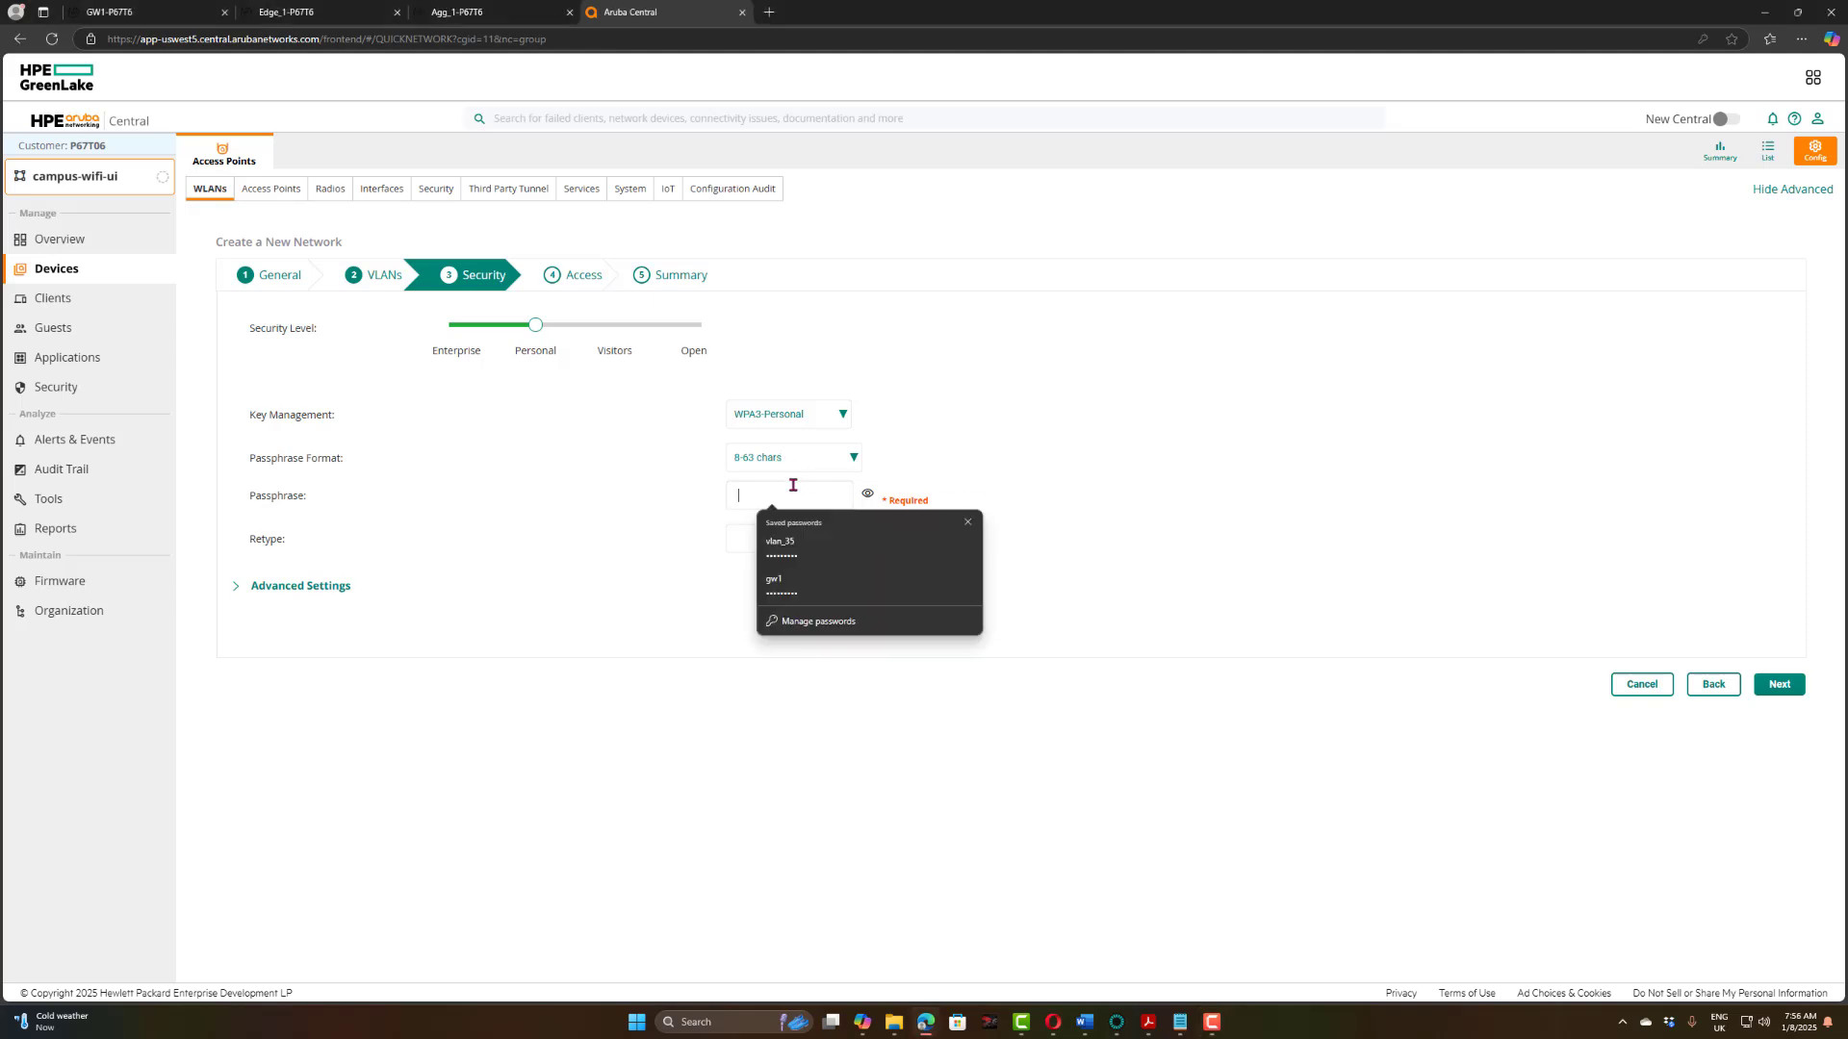
type("•••••••")
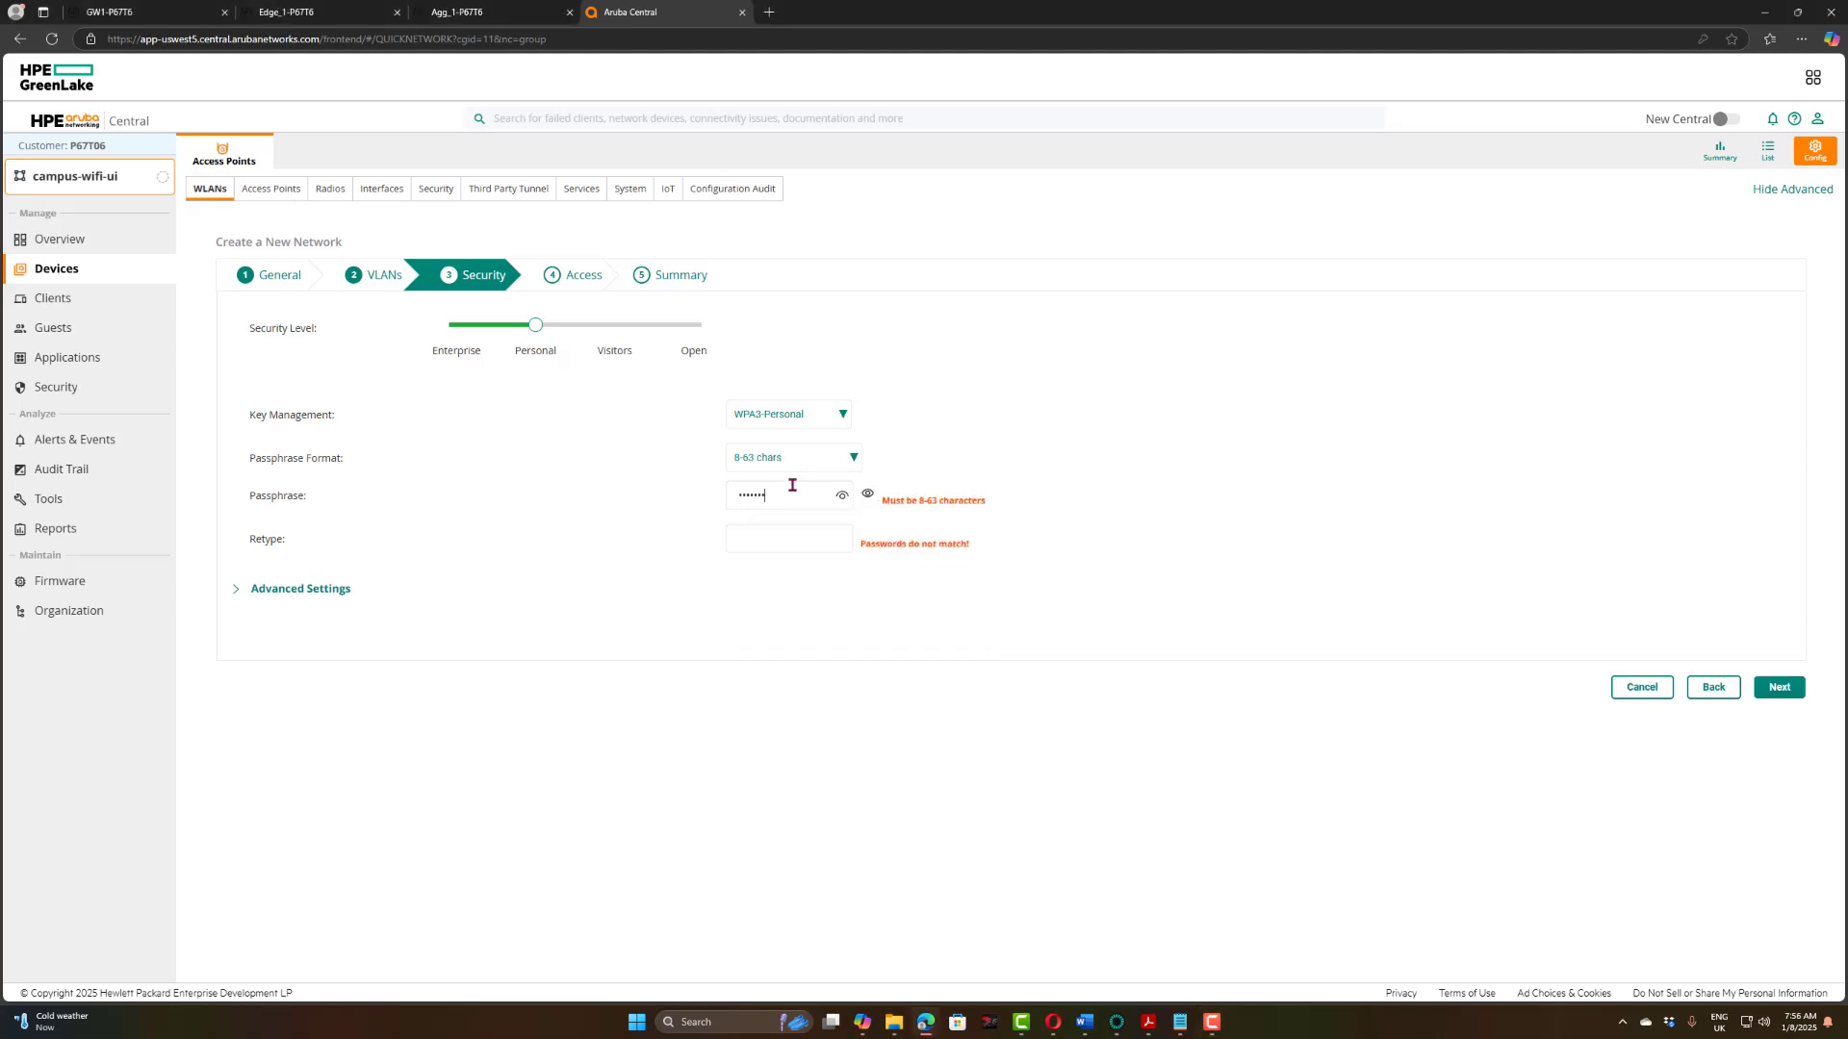
type("•••")
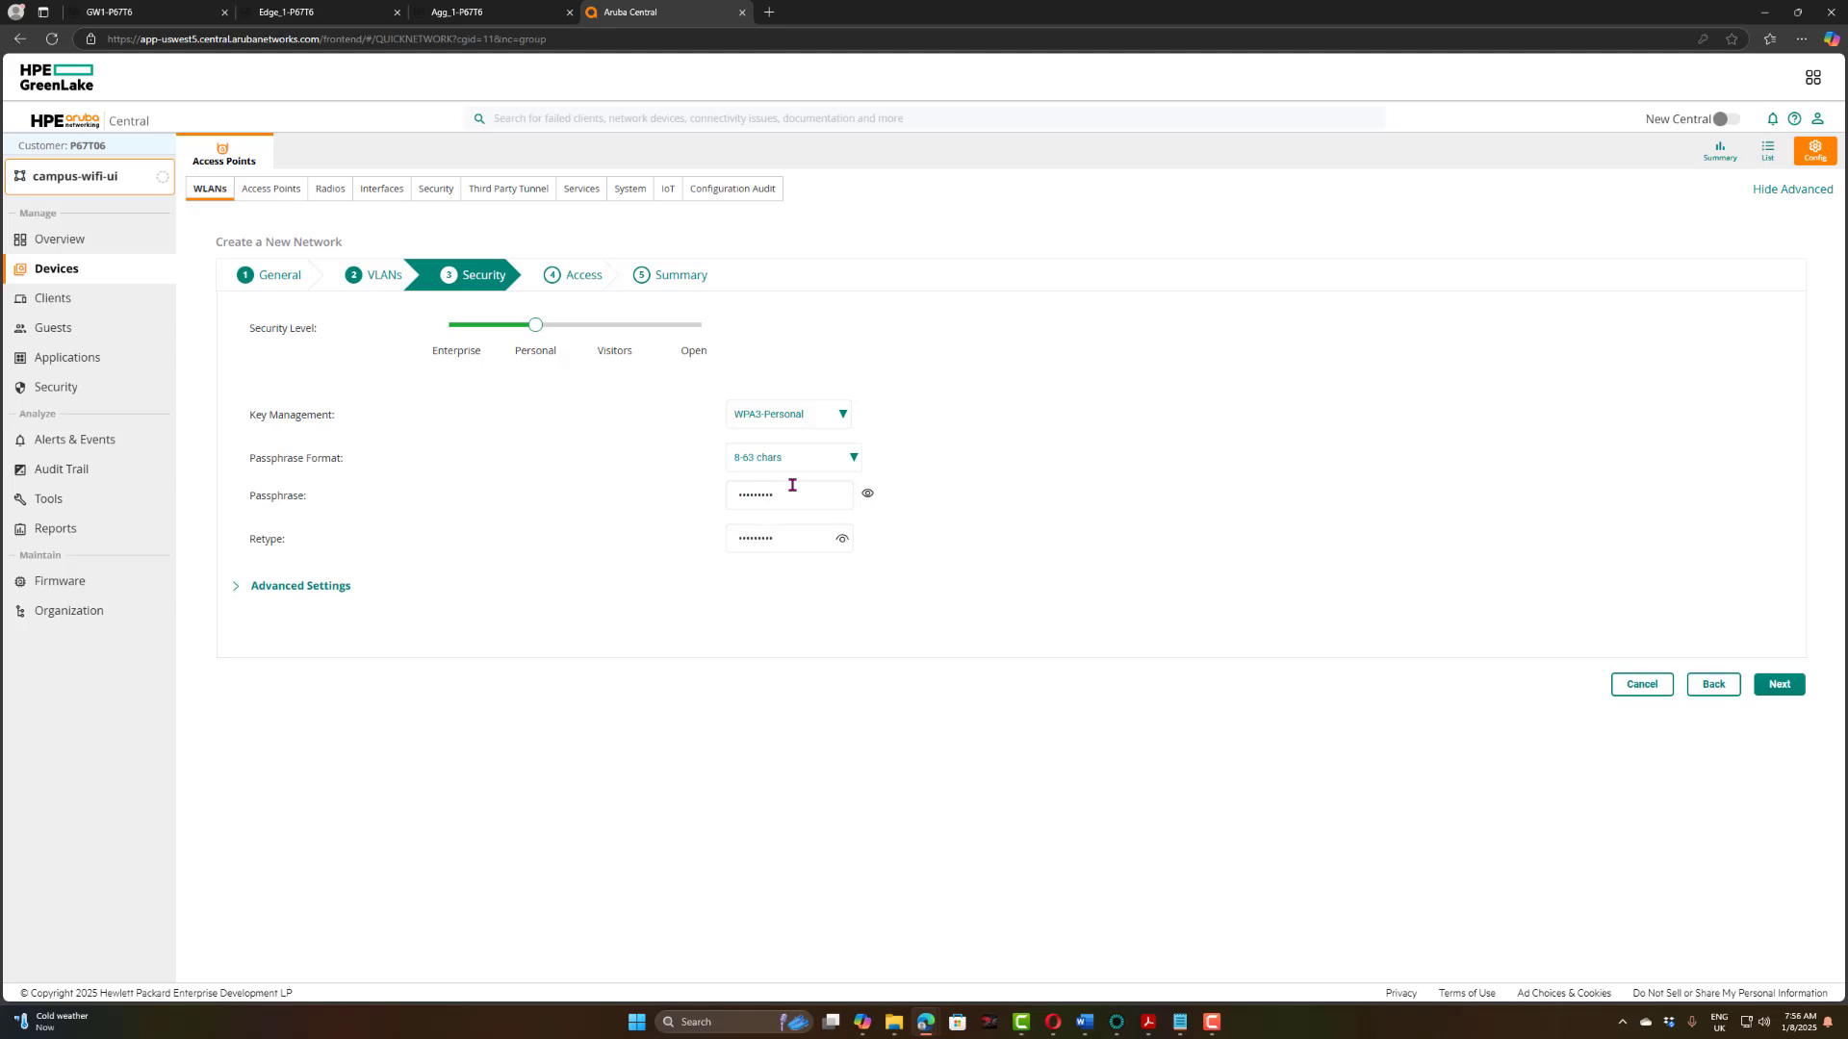
left_click(1792, 685)
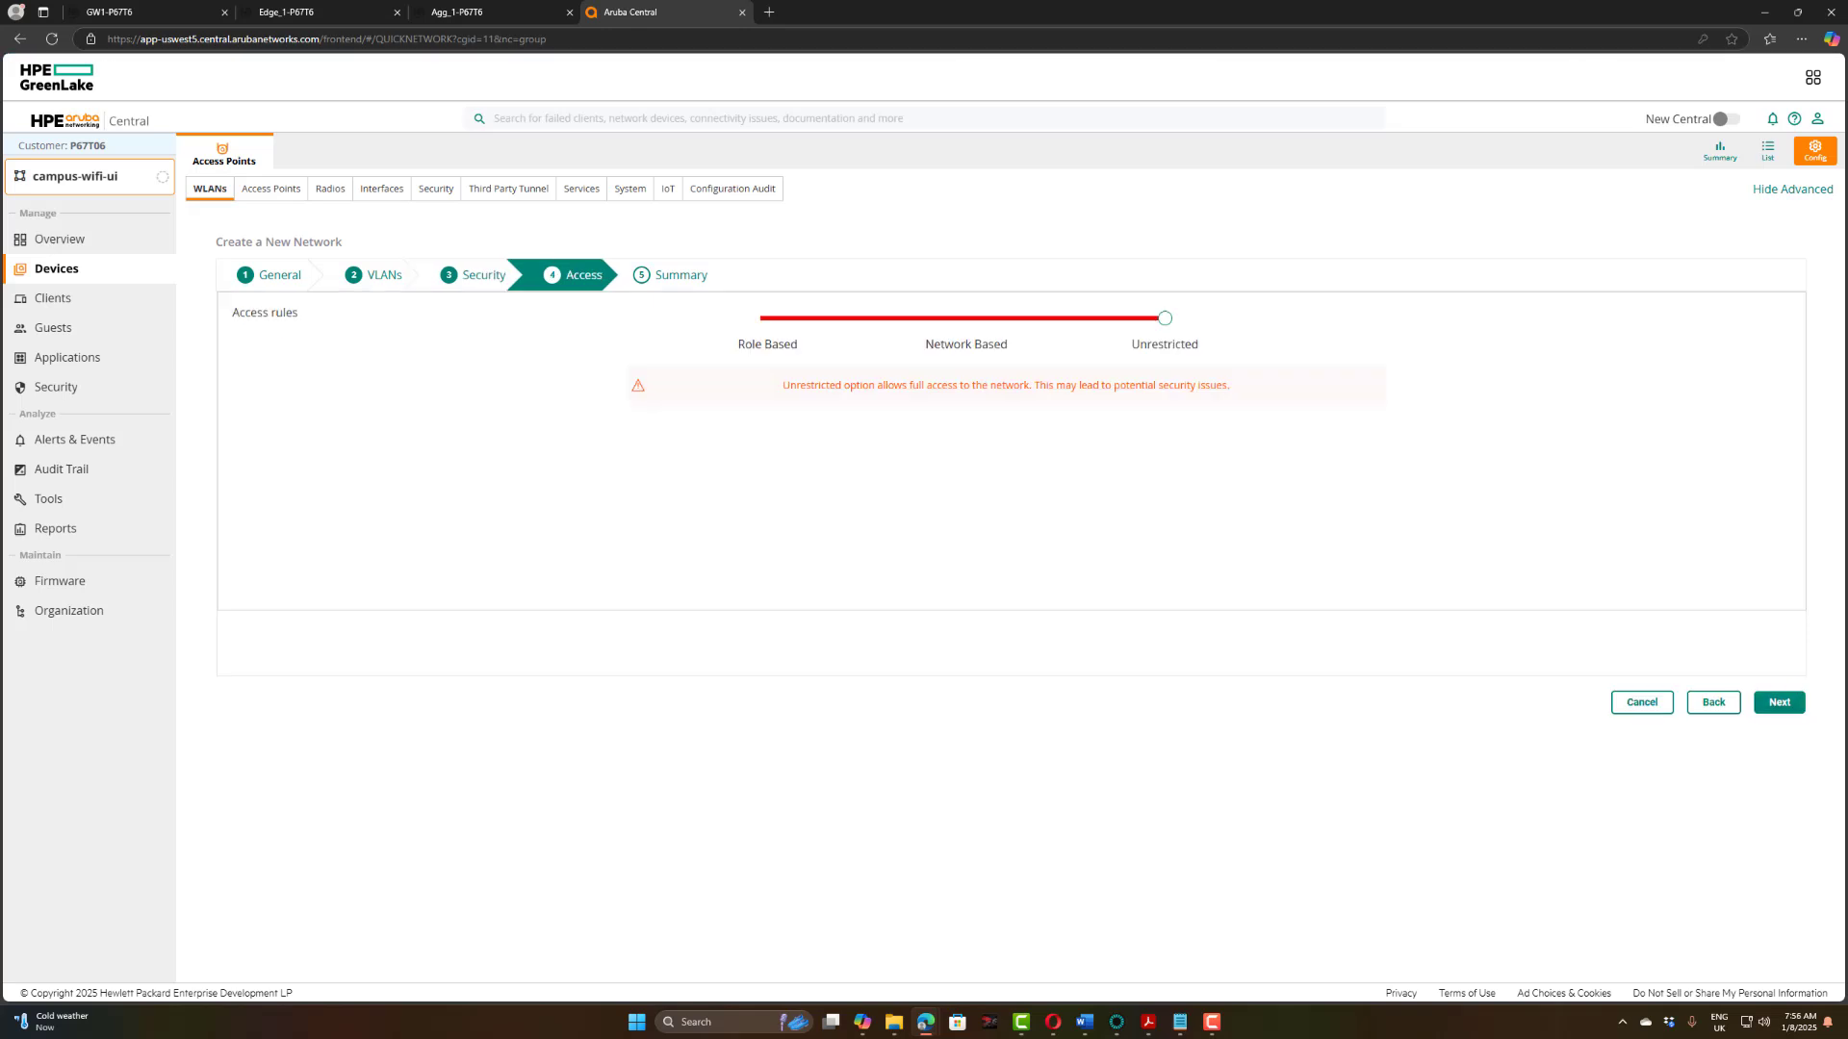
Step: Keep the access rules Unrestricted, finish creating the SSID from its summary, and acknowledge the confirmation
left_click(1785, 706)
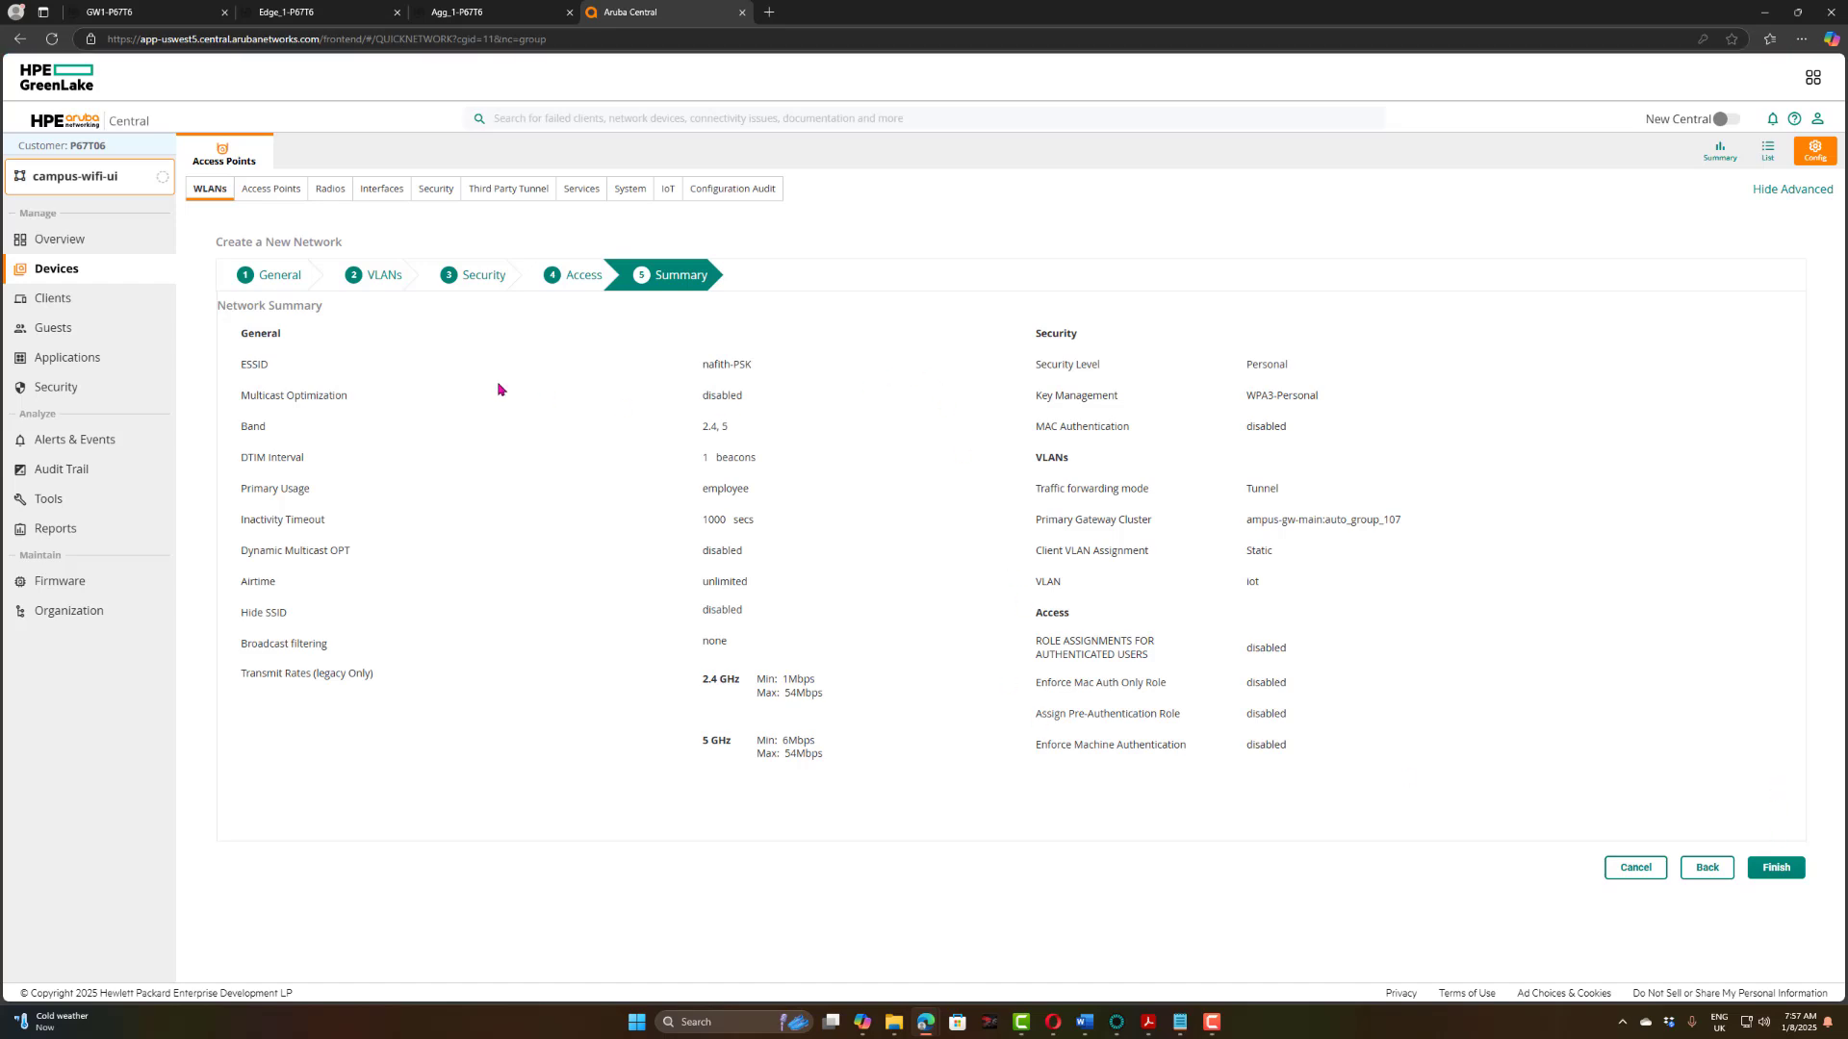
left_click(1796, 871)
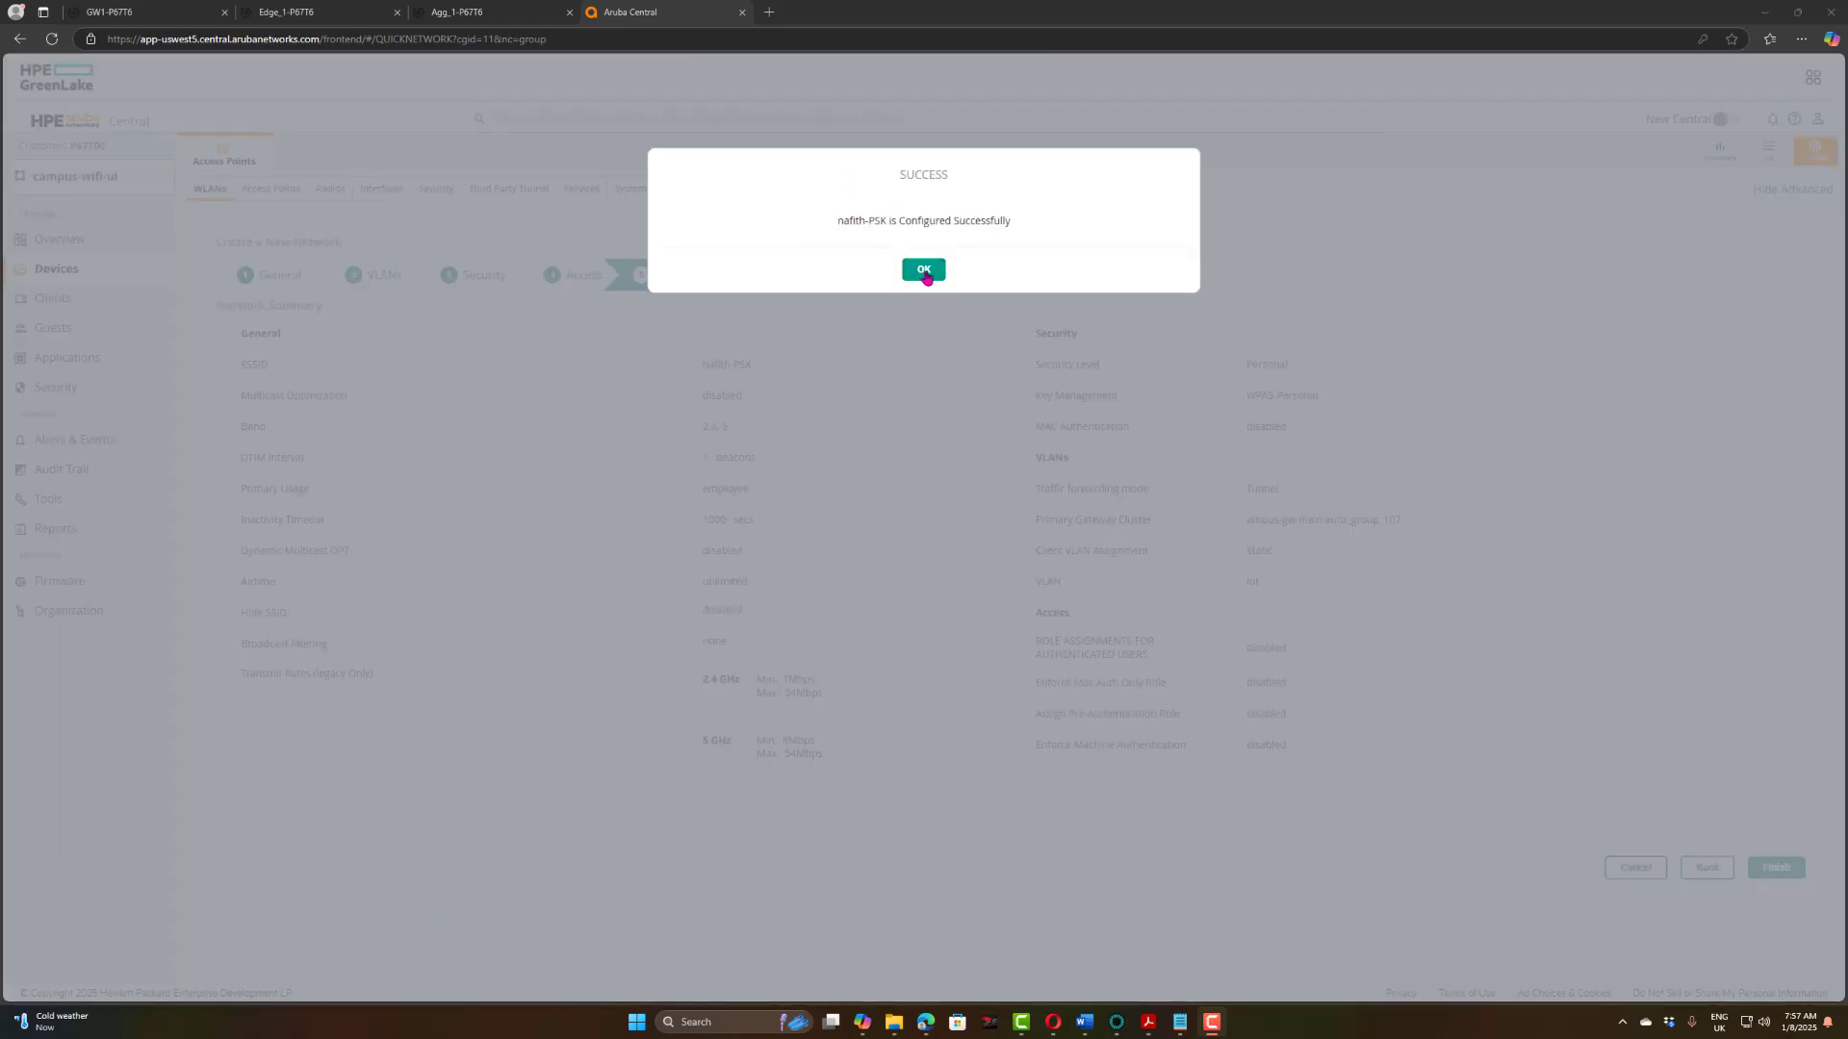
left_click(923, 275)
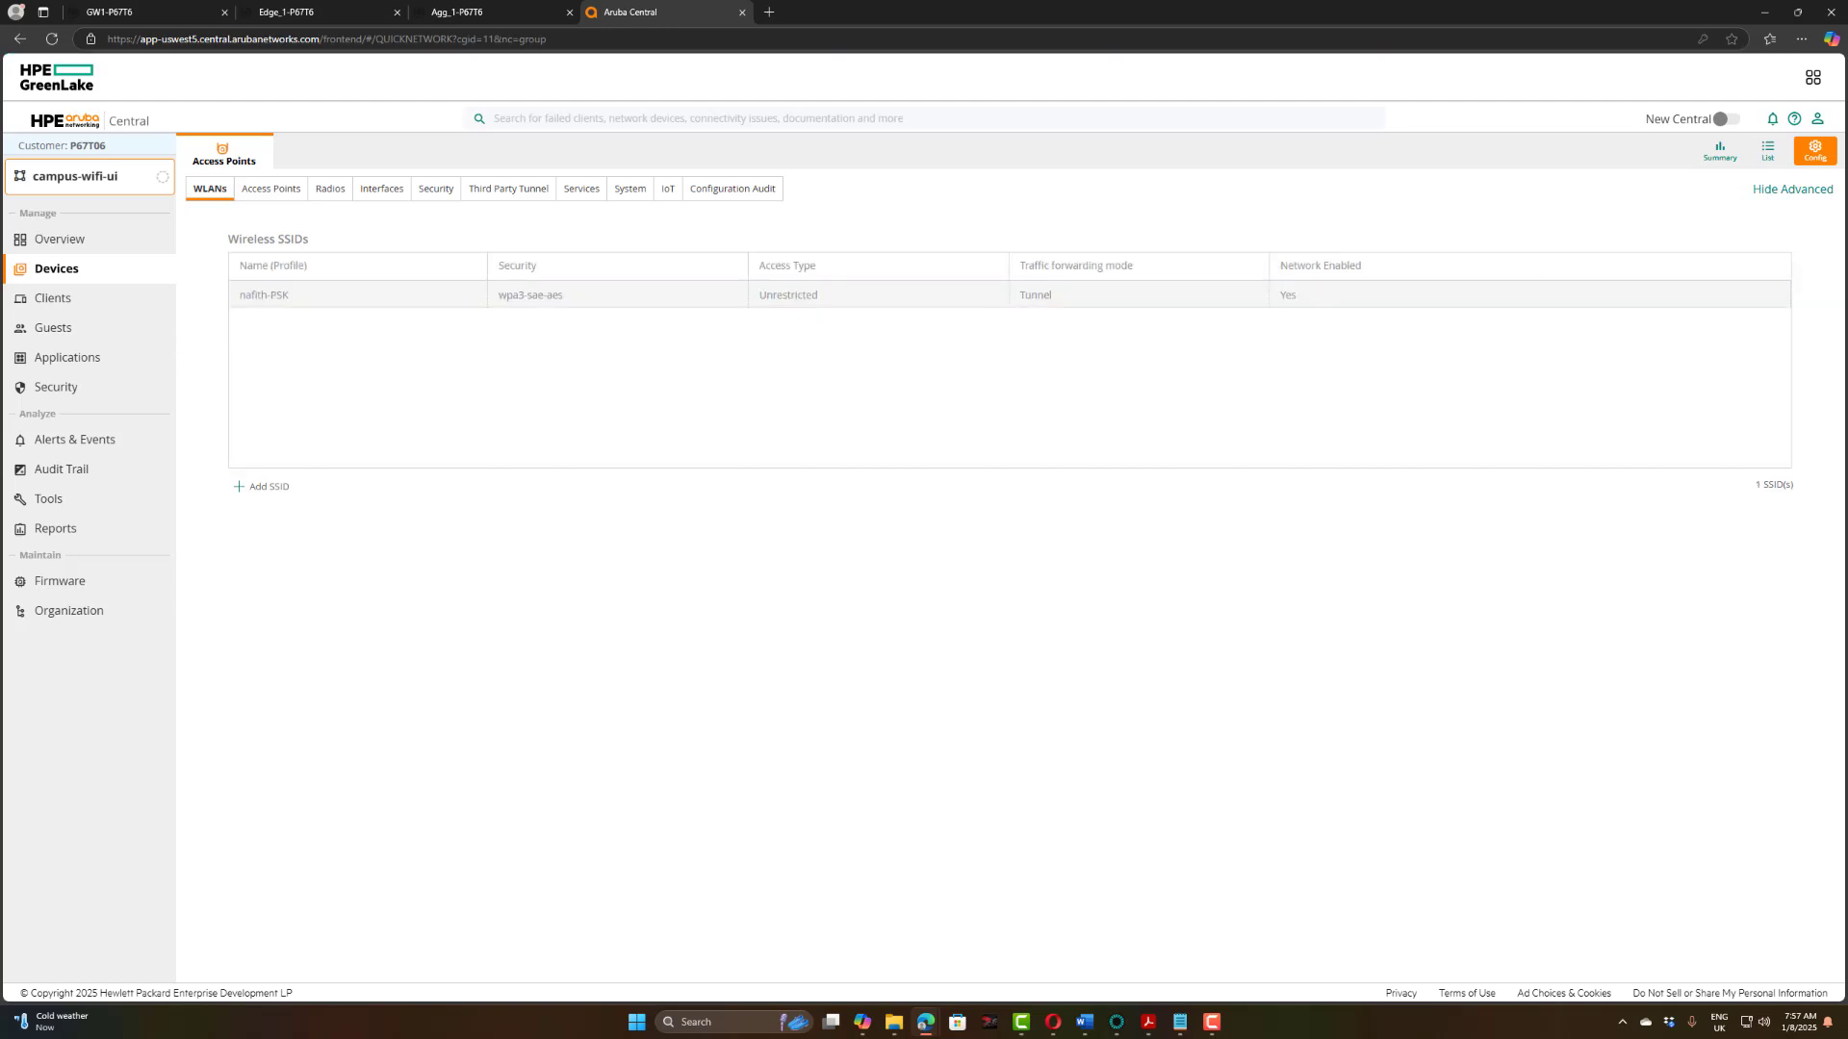
Step: Open the audit trail of the campus-wifi-ui group to review the logged WLAN configuration changes
left_click(74, 477)
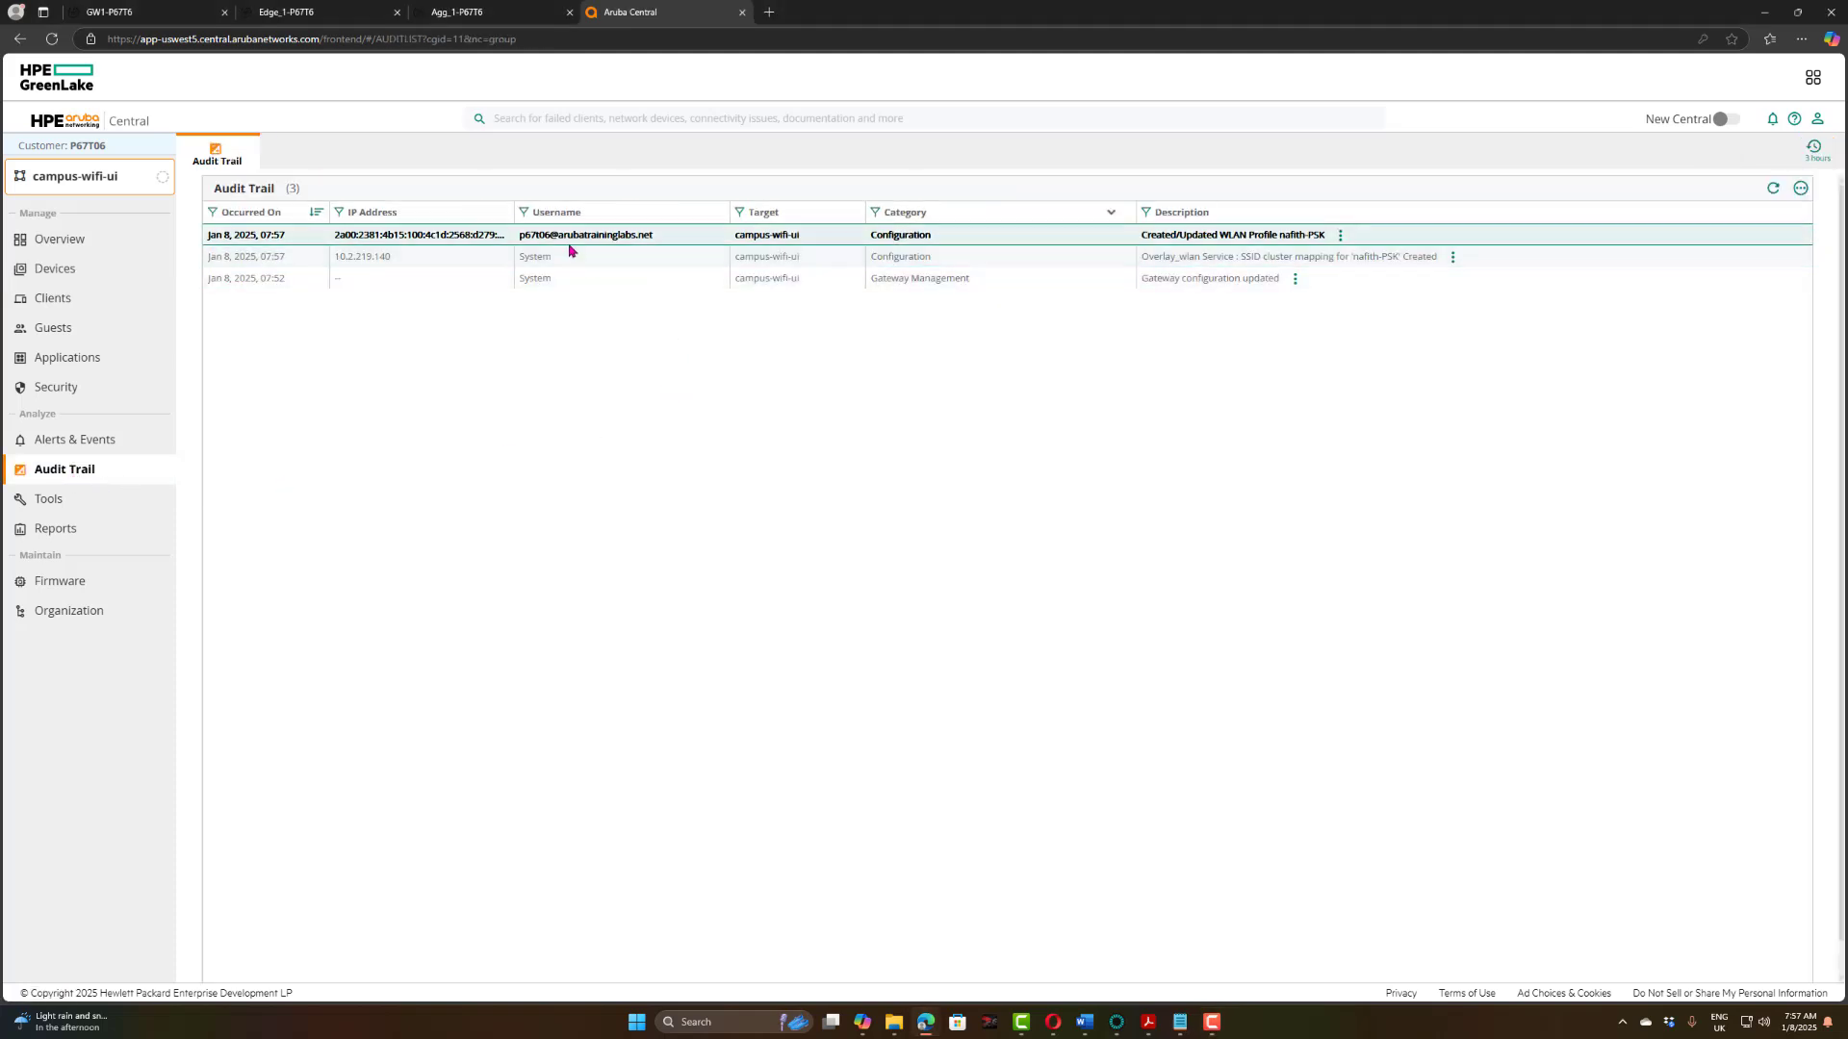
Step: View the logged details of the WLAN profile creation and of the SSID cluster mapping creation in the audit trail
left_click(1343, 239)
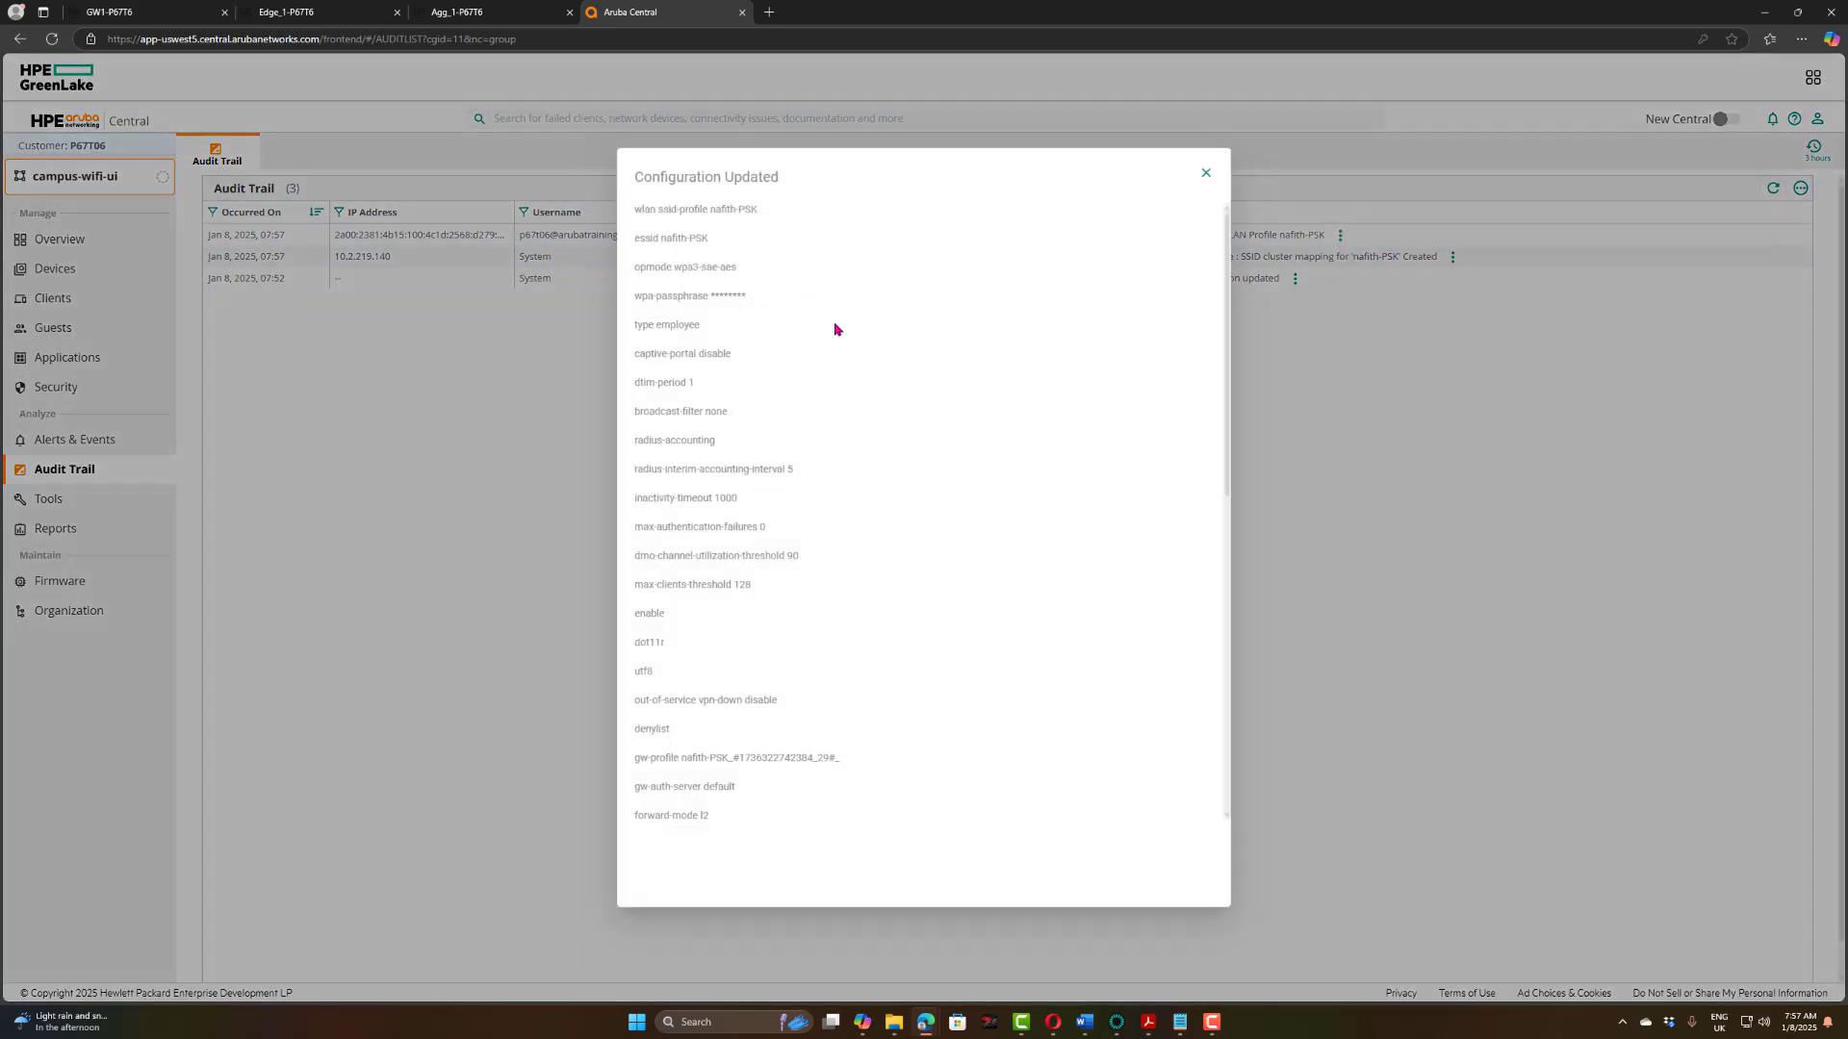
scroll(834, 329, "down", 7)
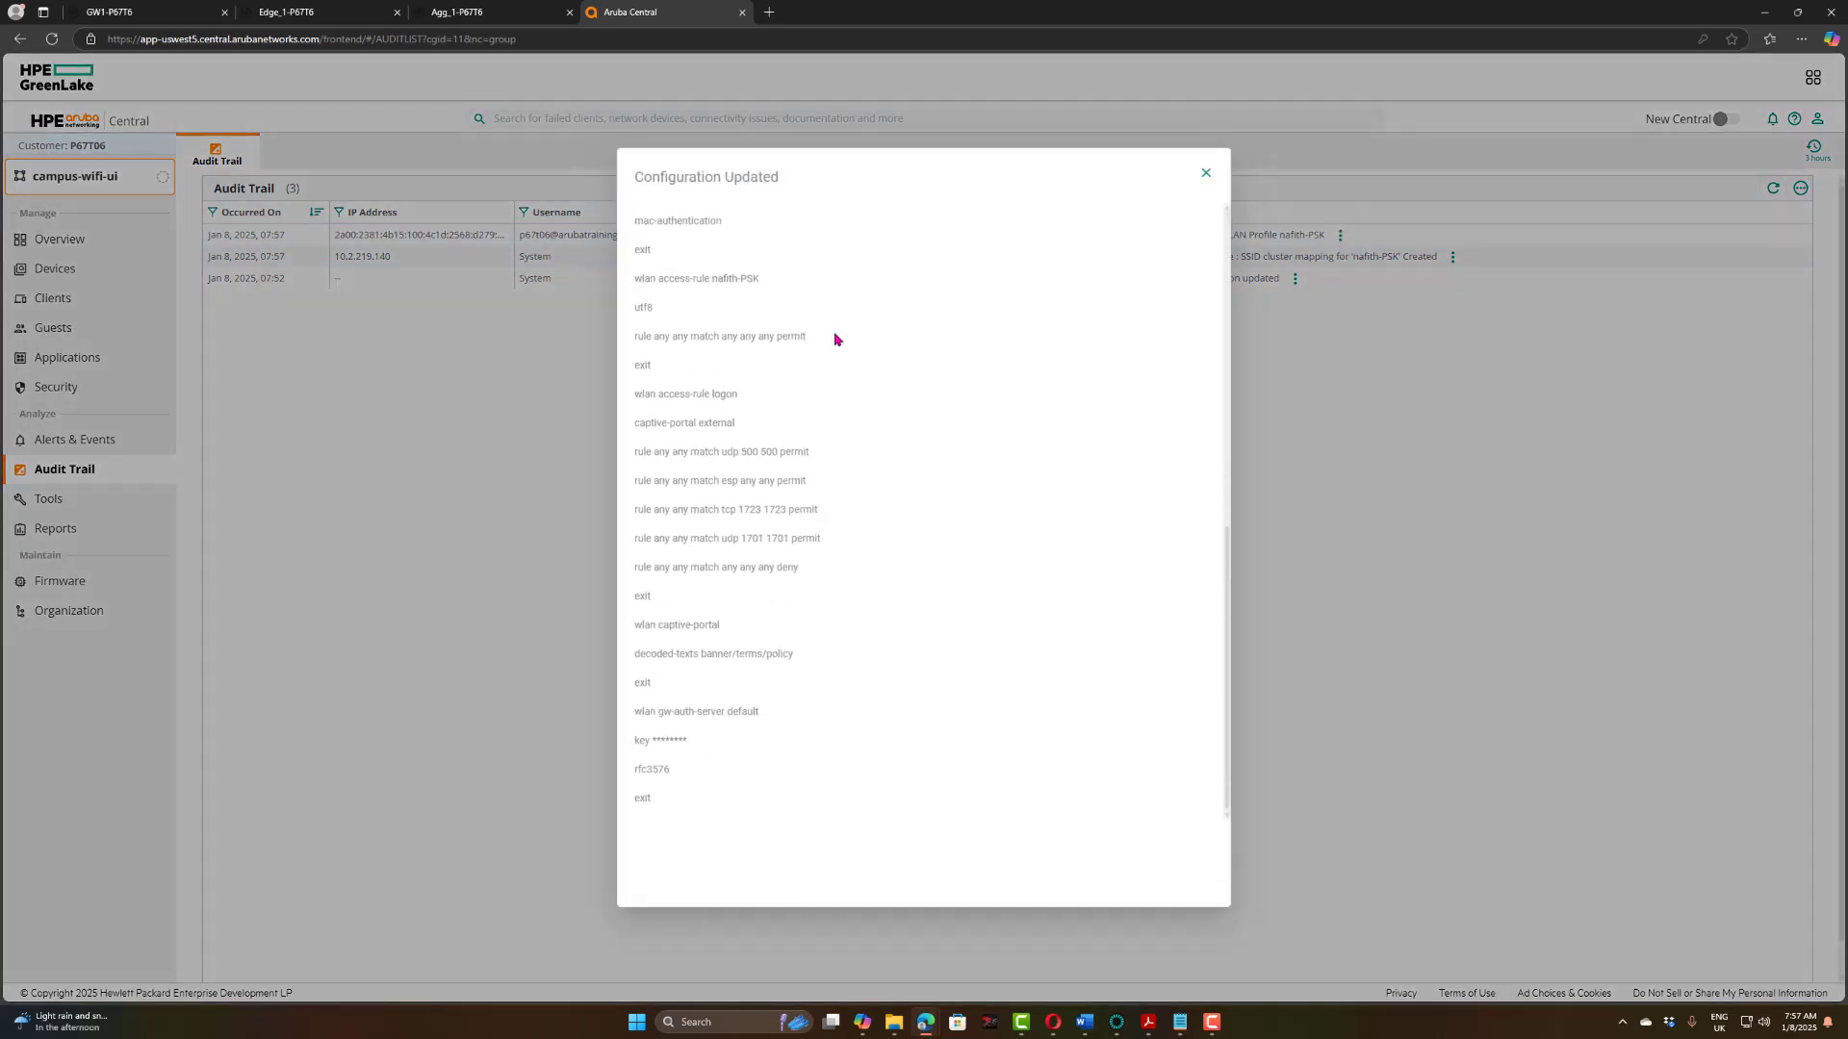
left_click(1208, 177)
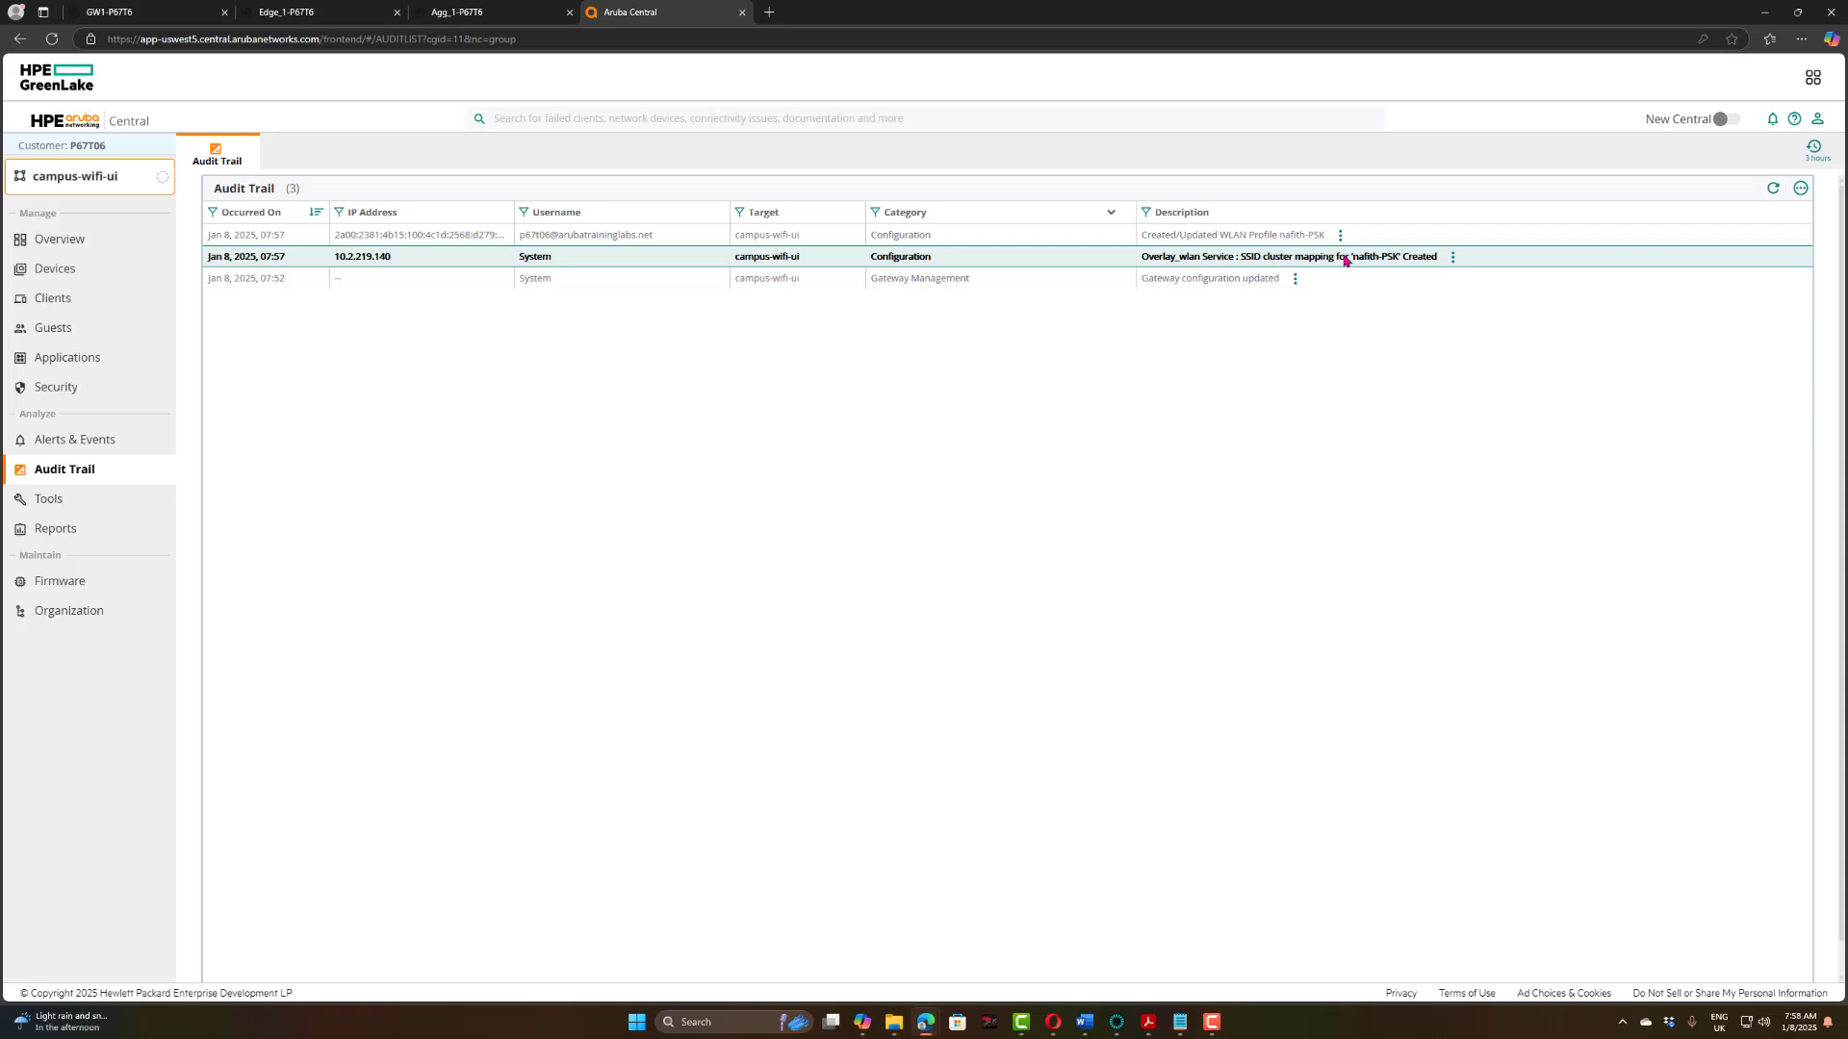
left_click(1455, 257)
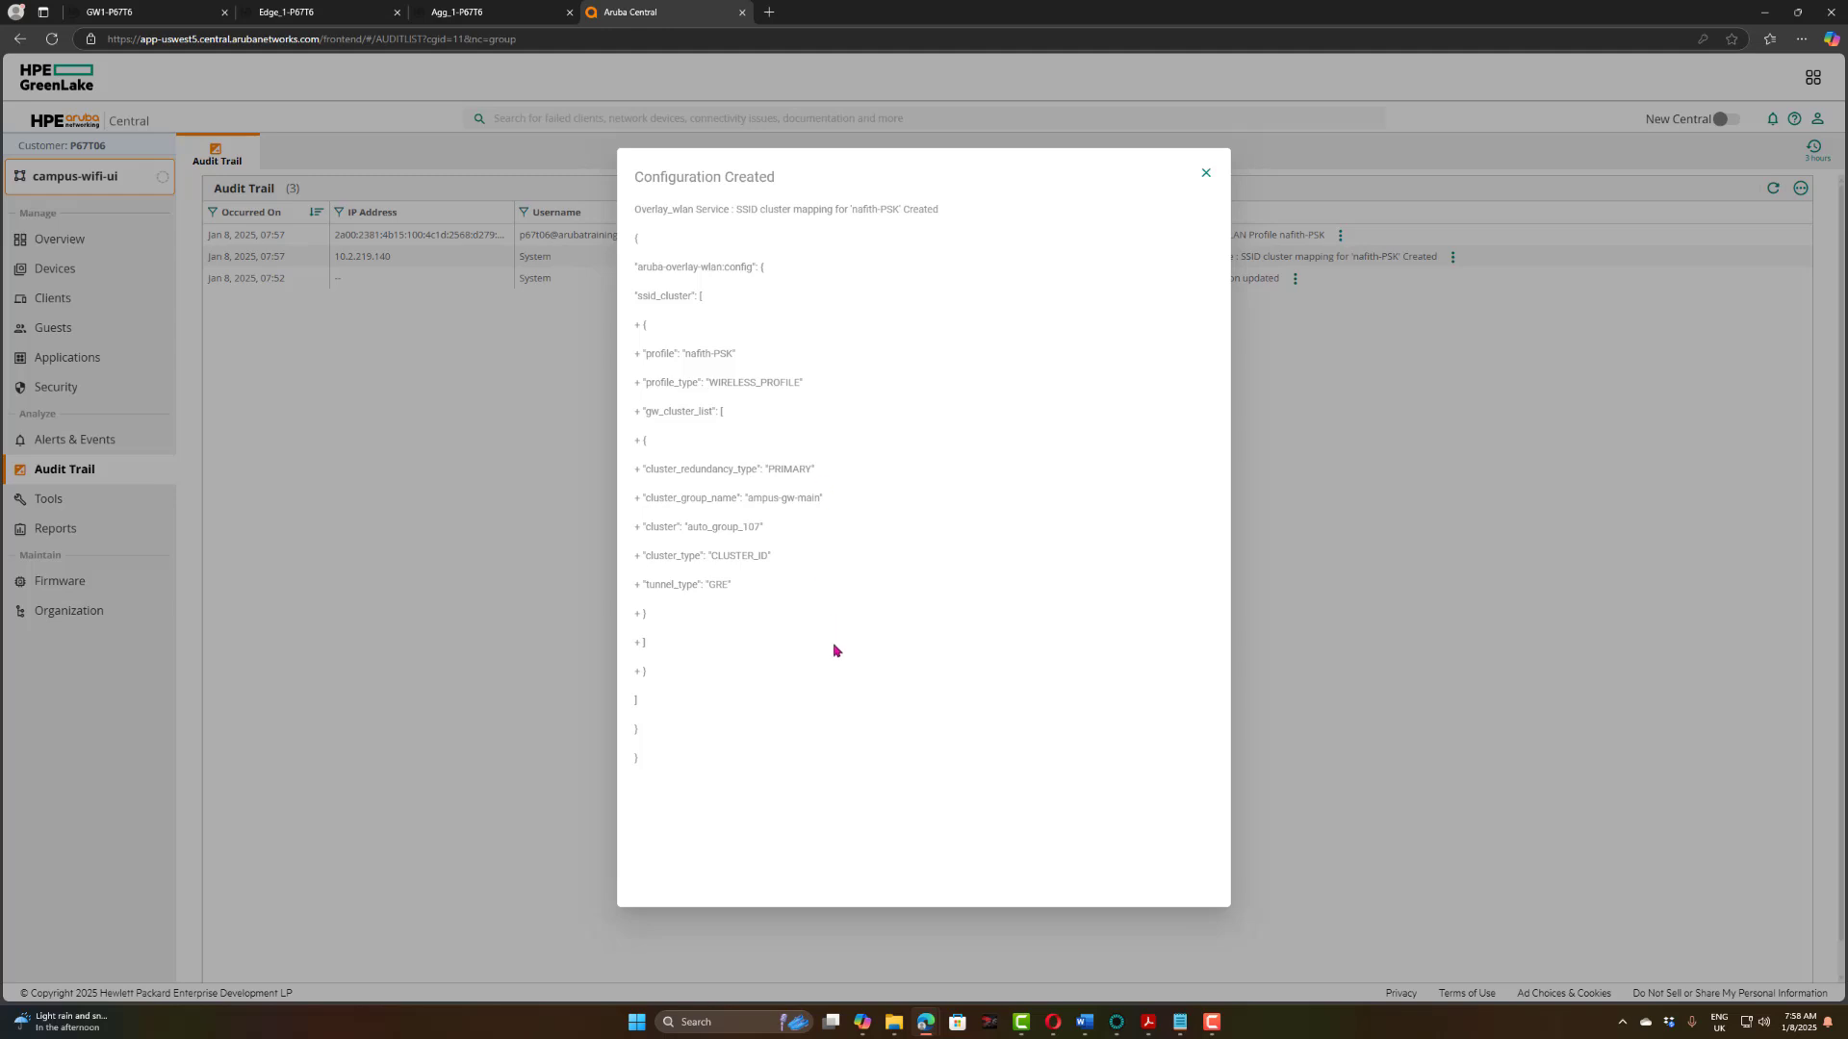
left_click(1204, 174)
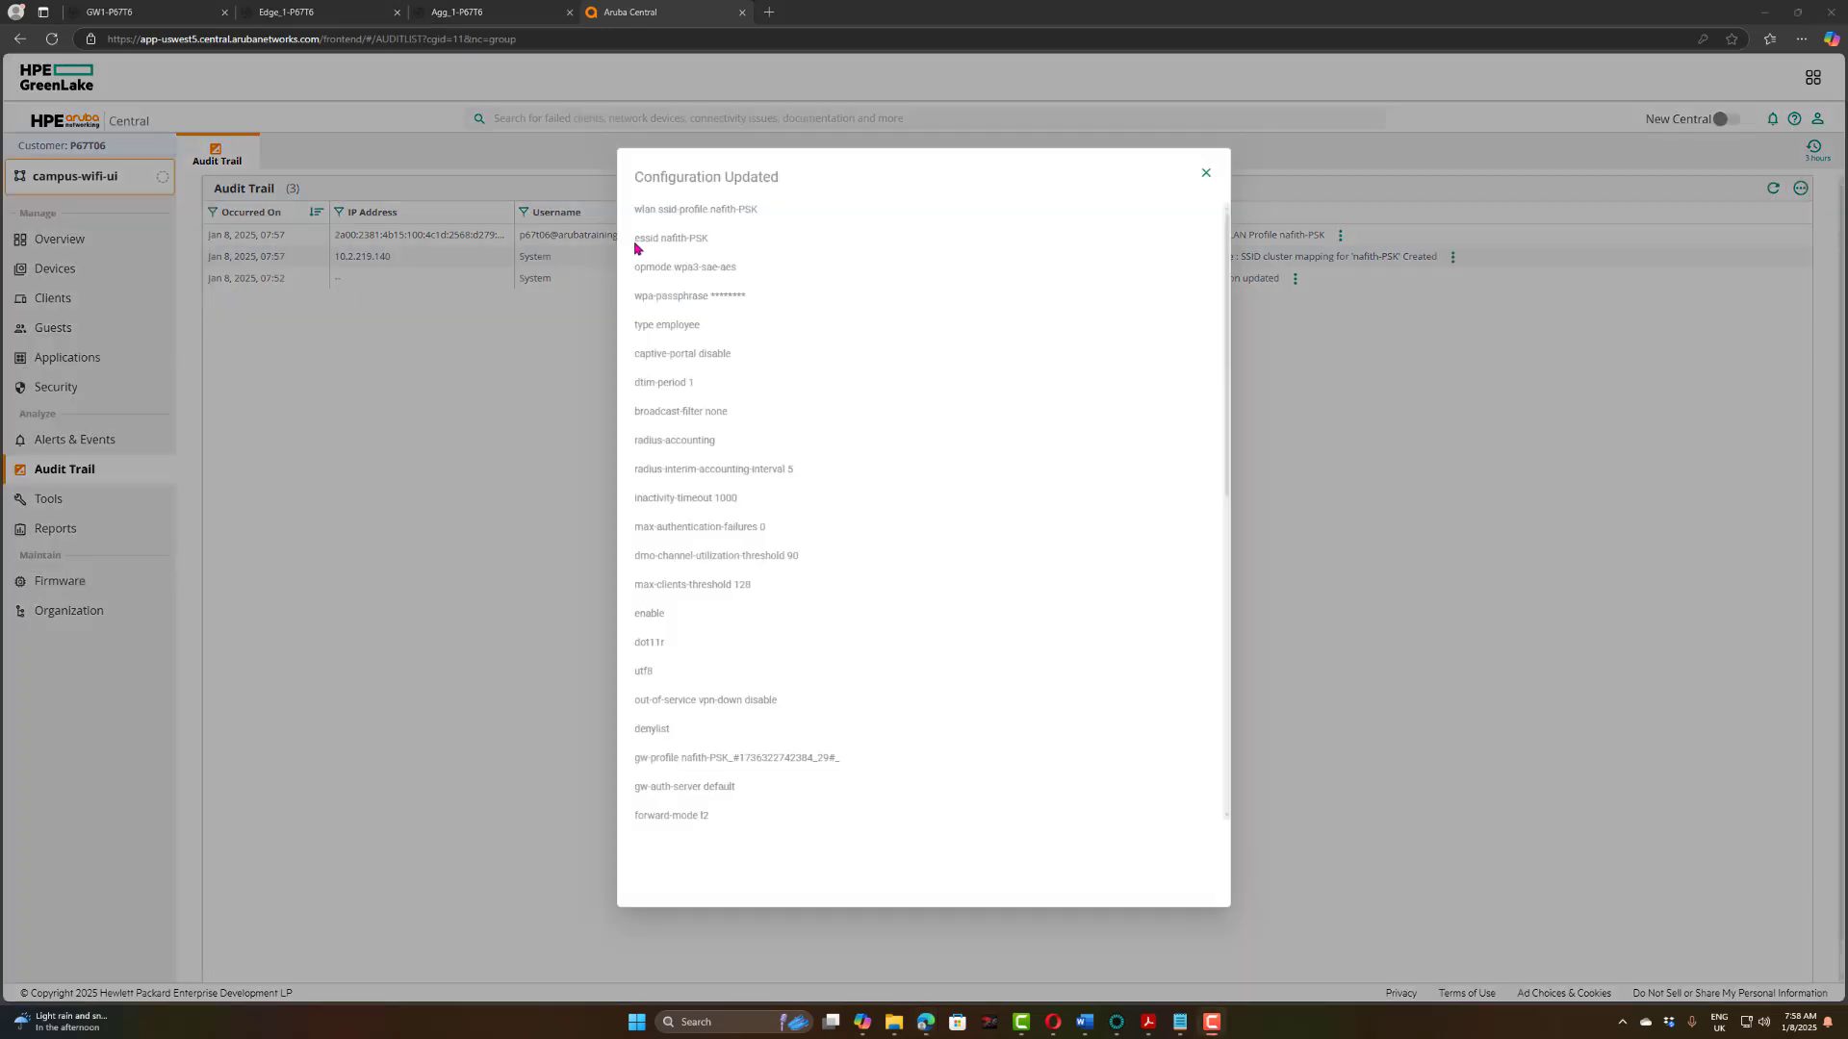
Step: Examine the opmode, passphrase and logon access-rule lines in the WLAN profile's audit details, then close them
left_click_drag(633, 241, 750, 281)
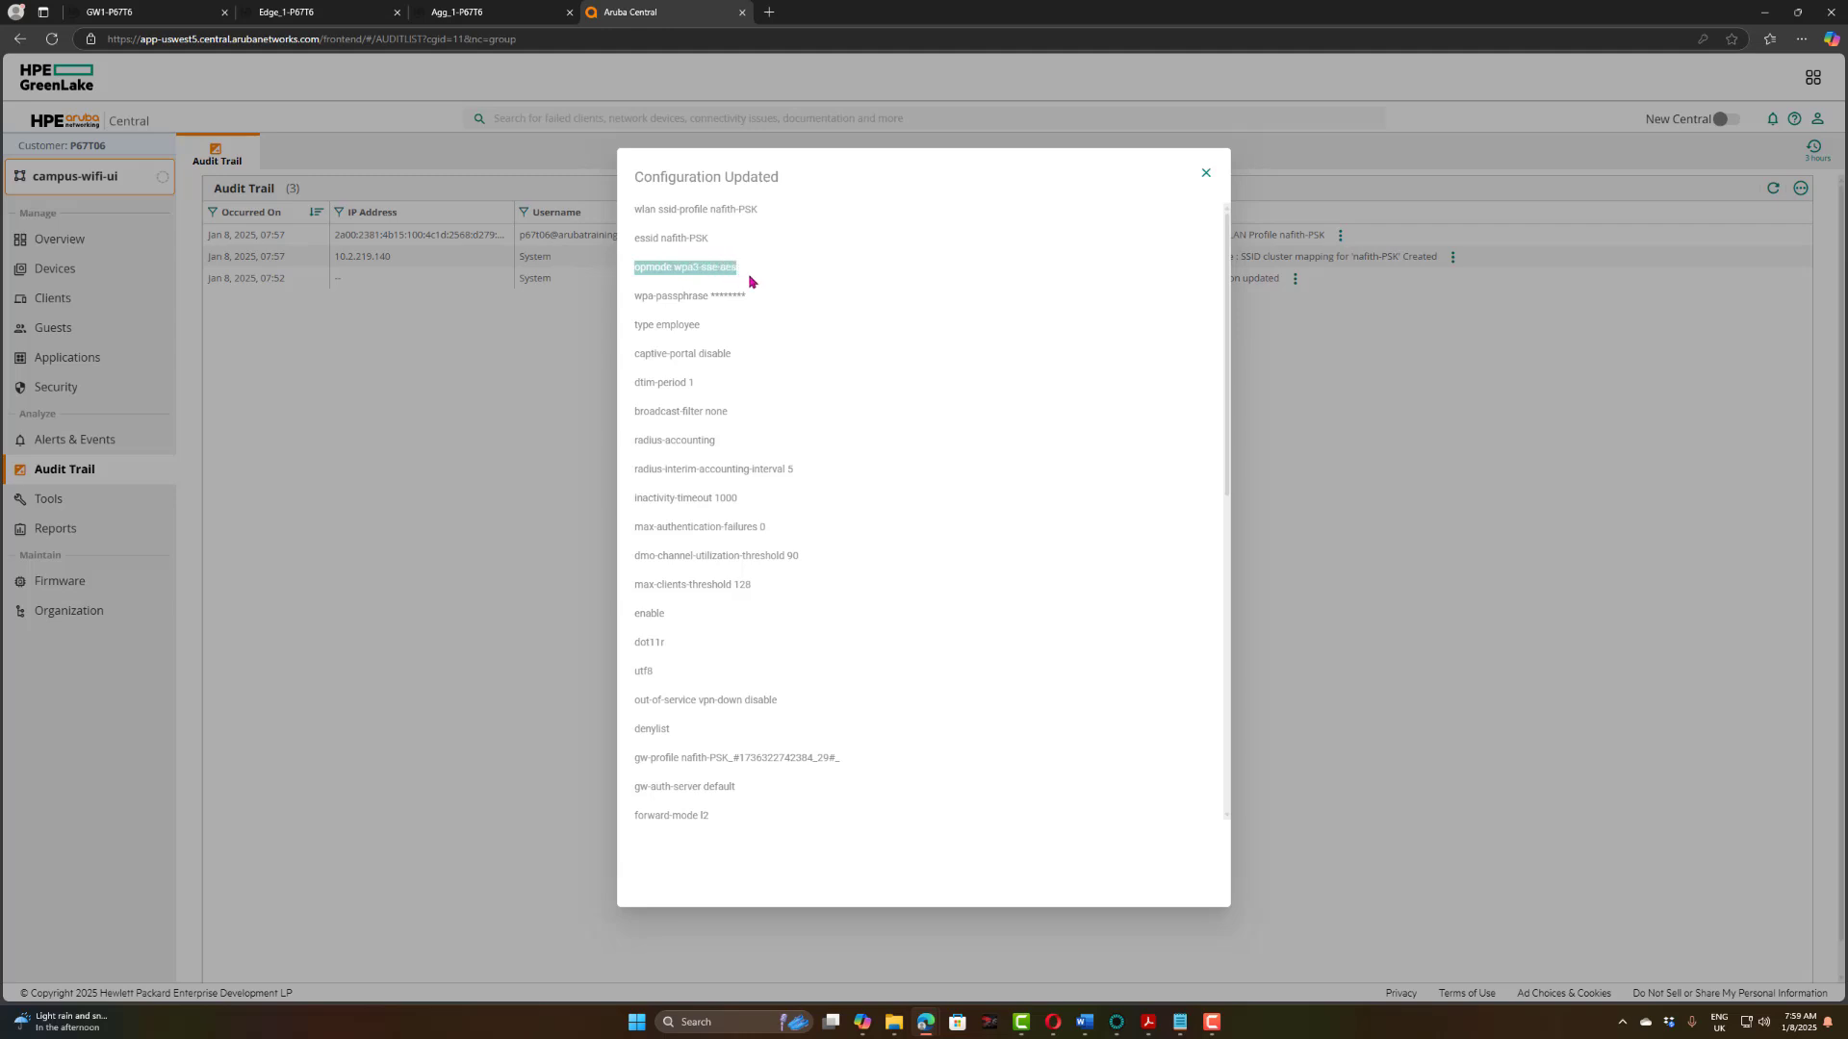
left_click_drag(634, 299, 751, 297)
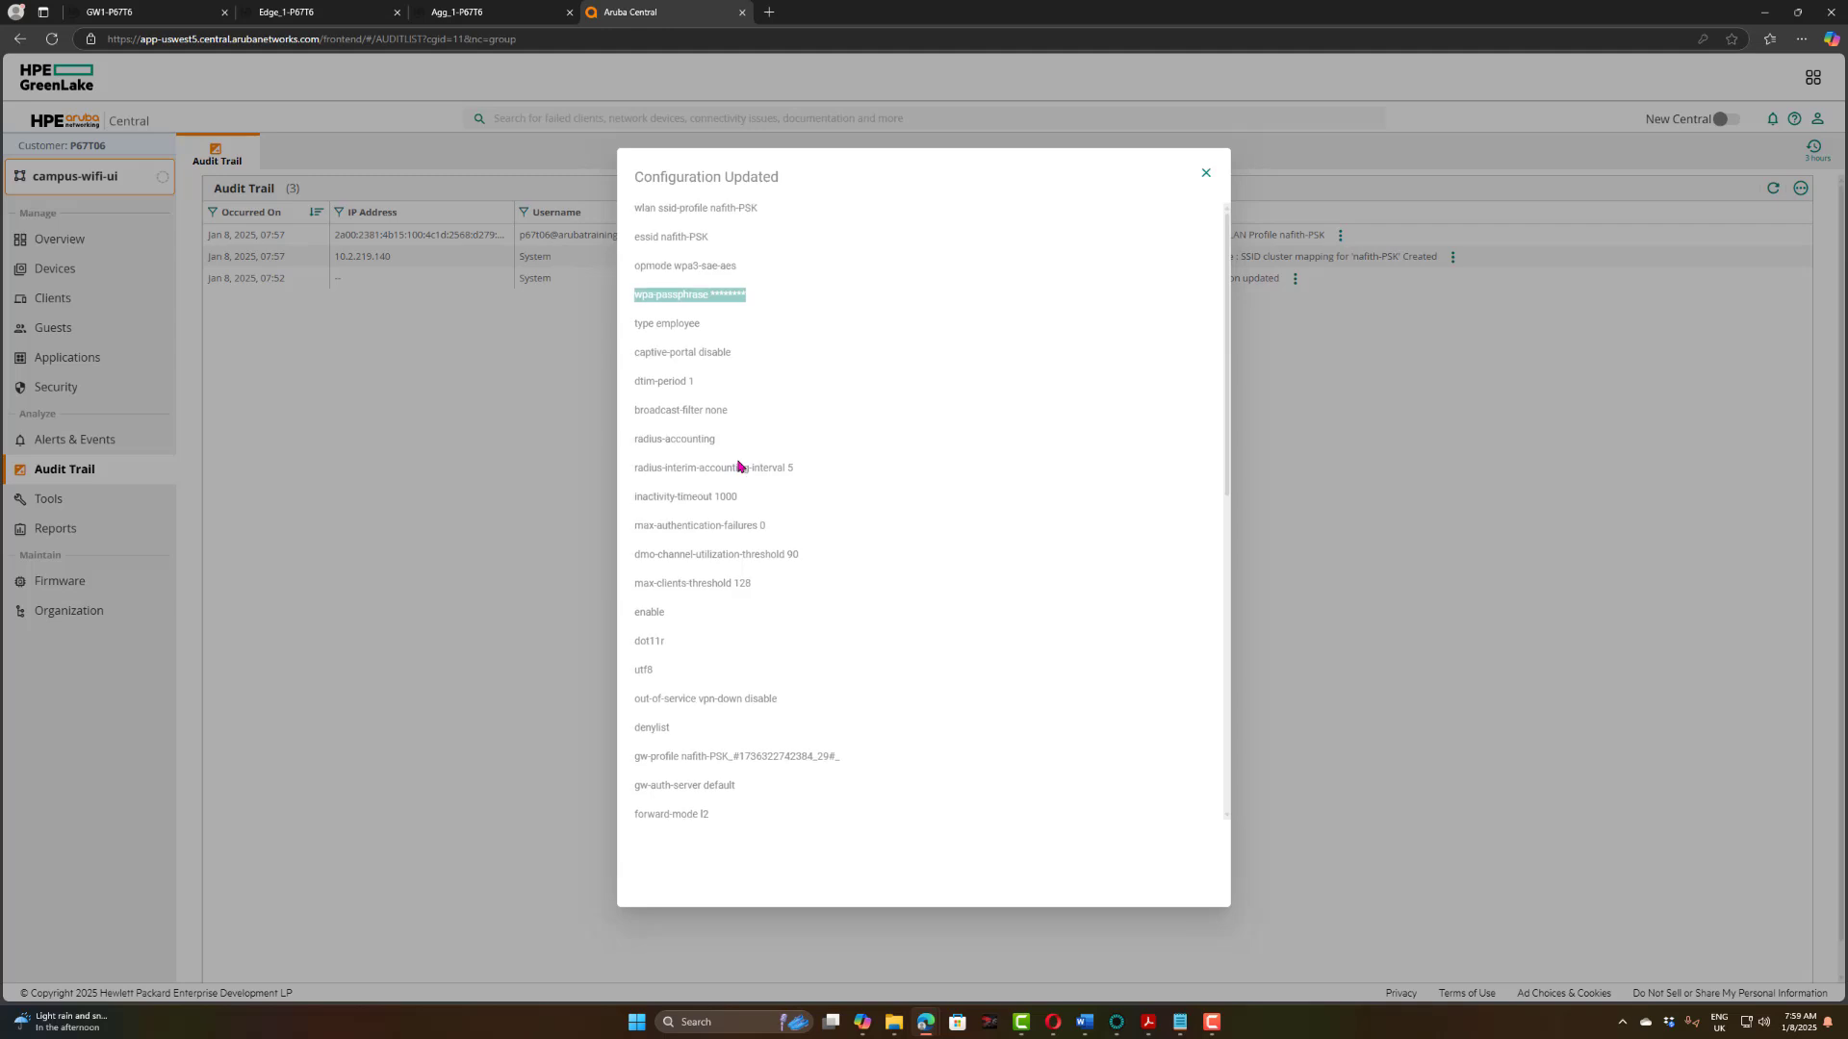
scroll(736, 465, "down", 10)
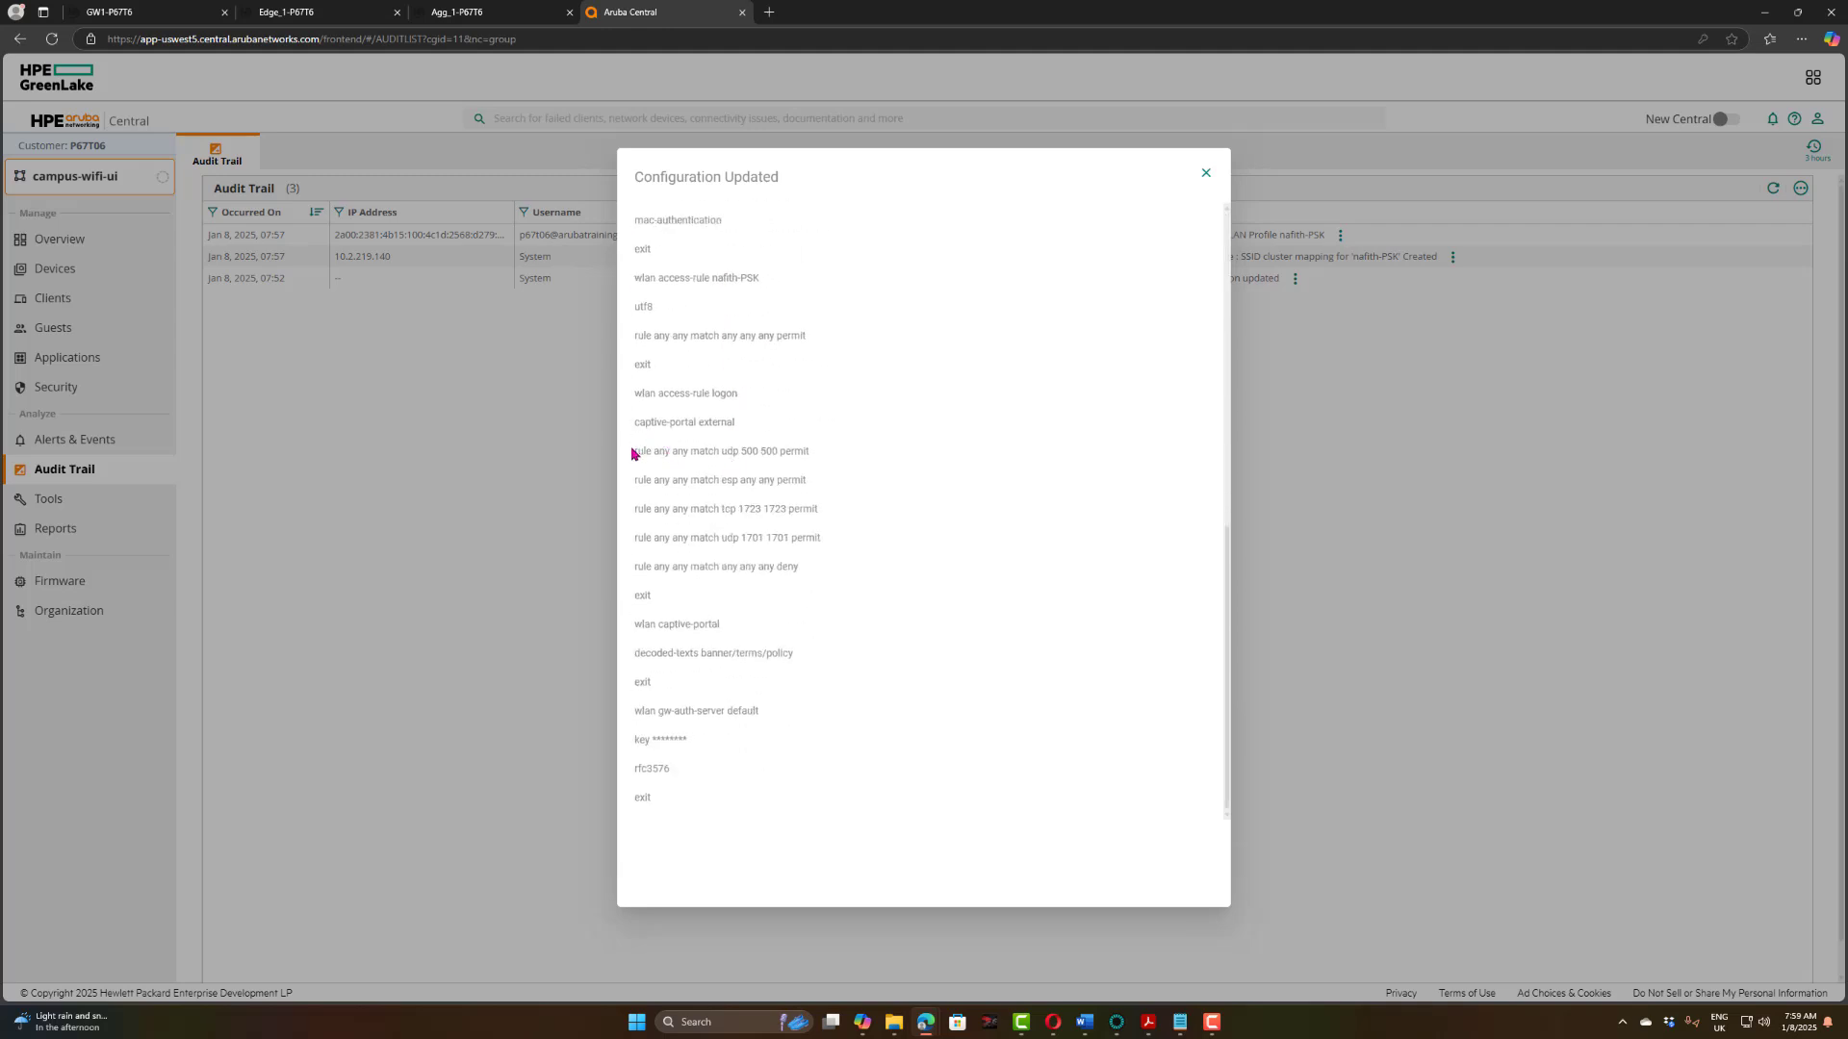
left_click_drag(635, 451, 832, 577)
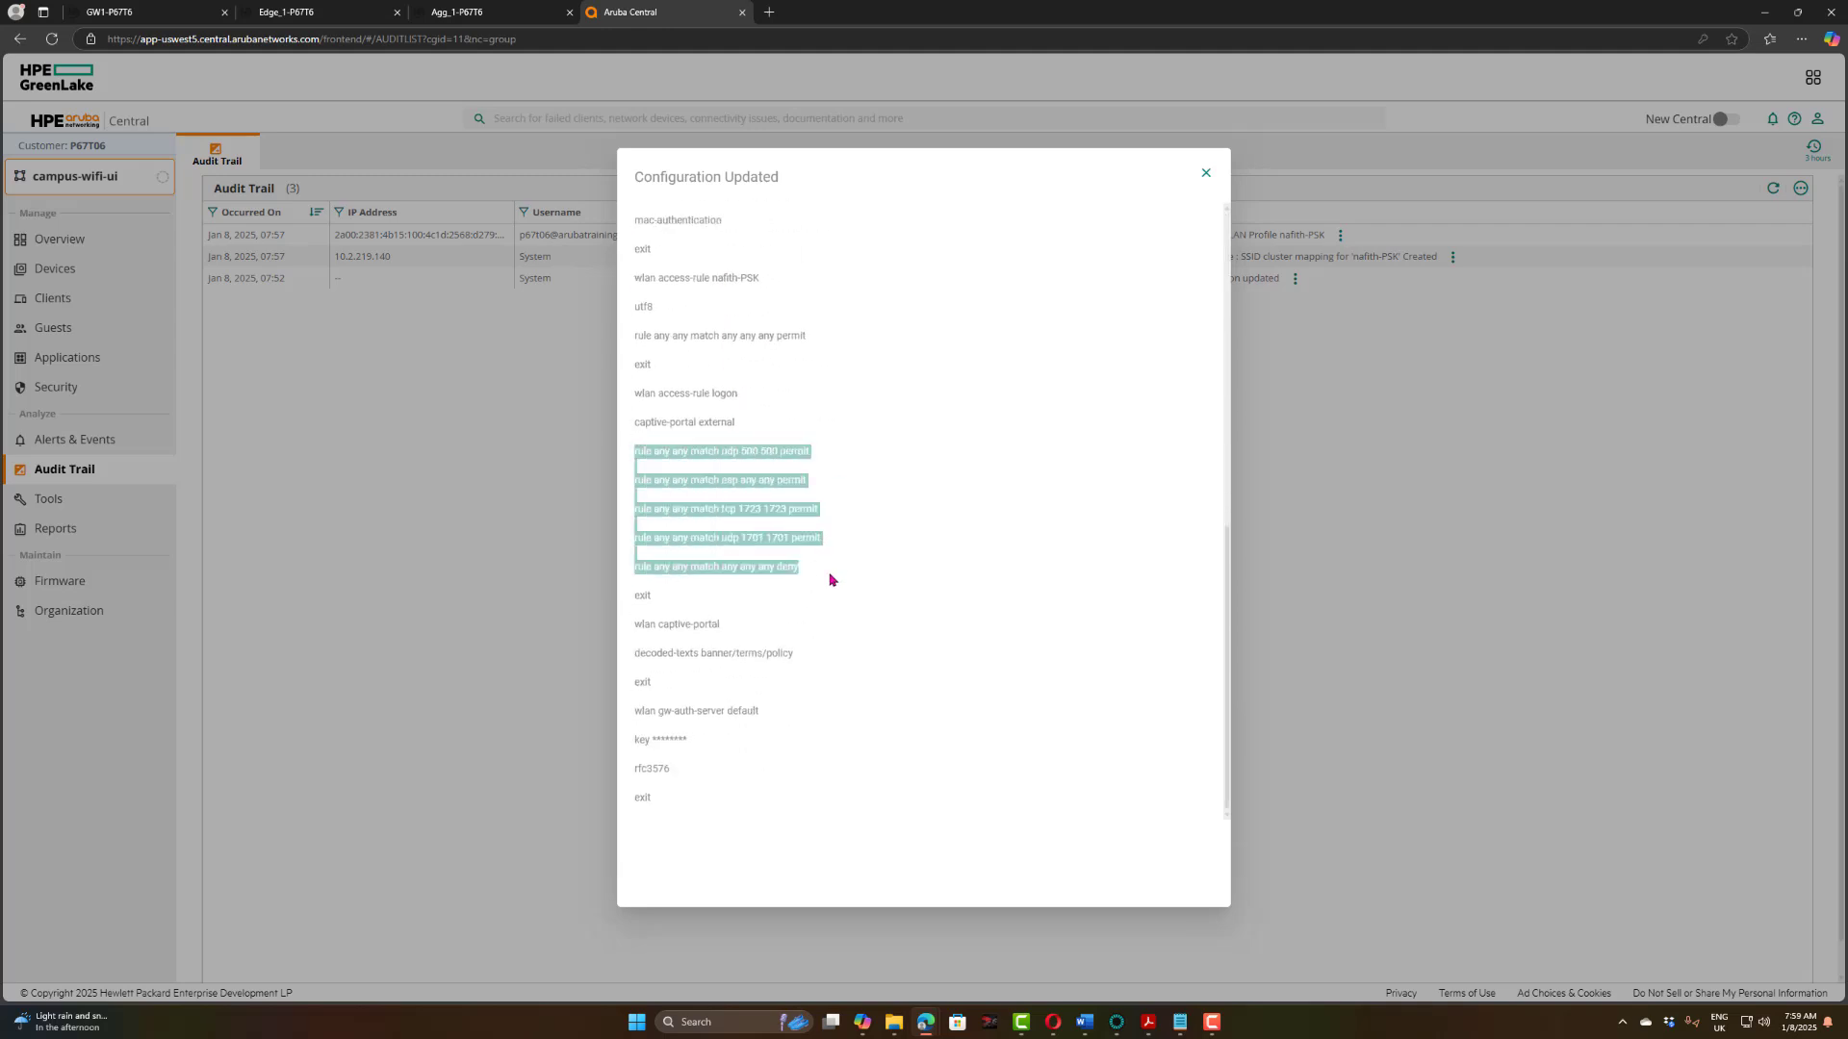
left_click(771, 634)
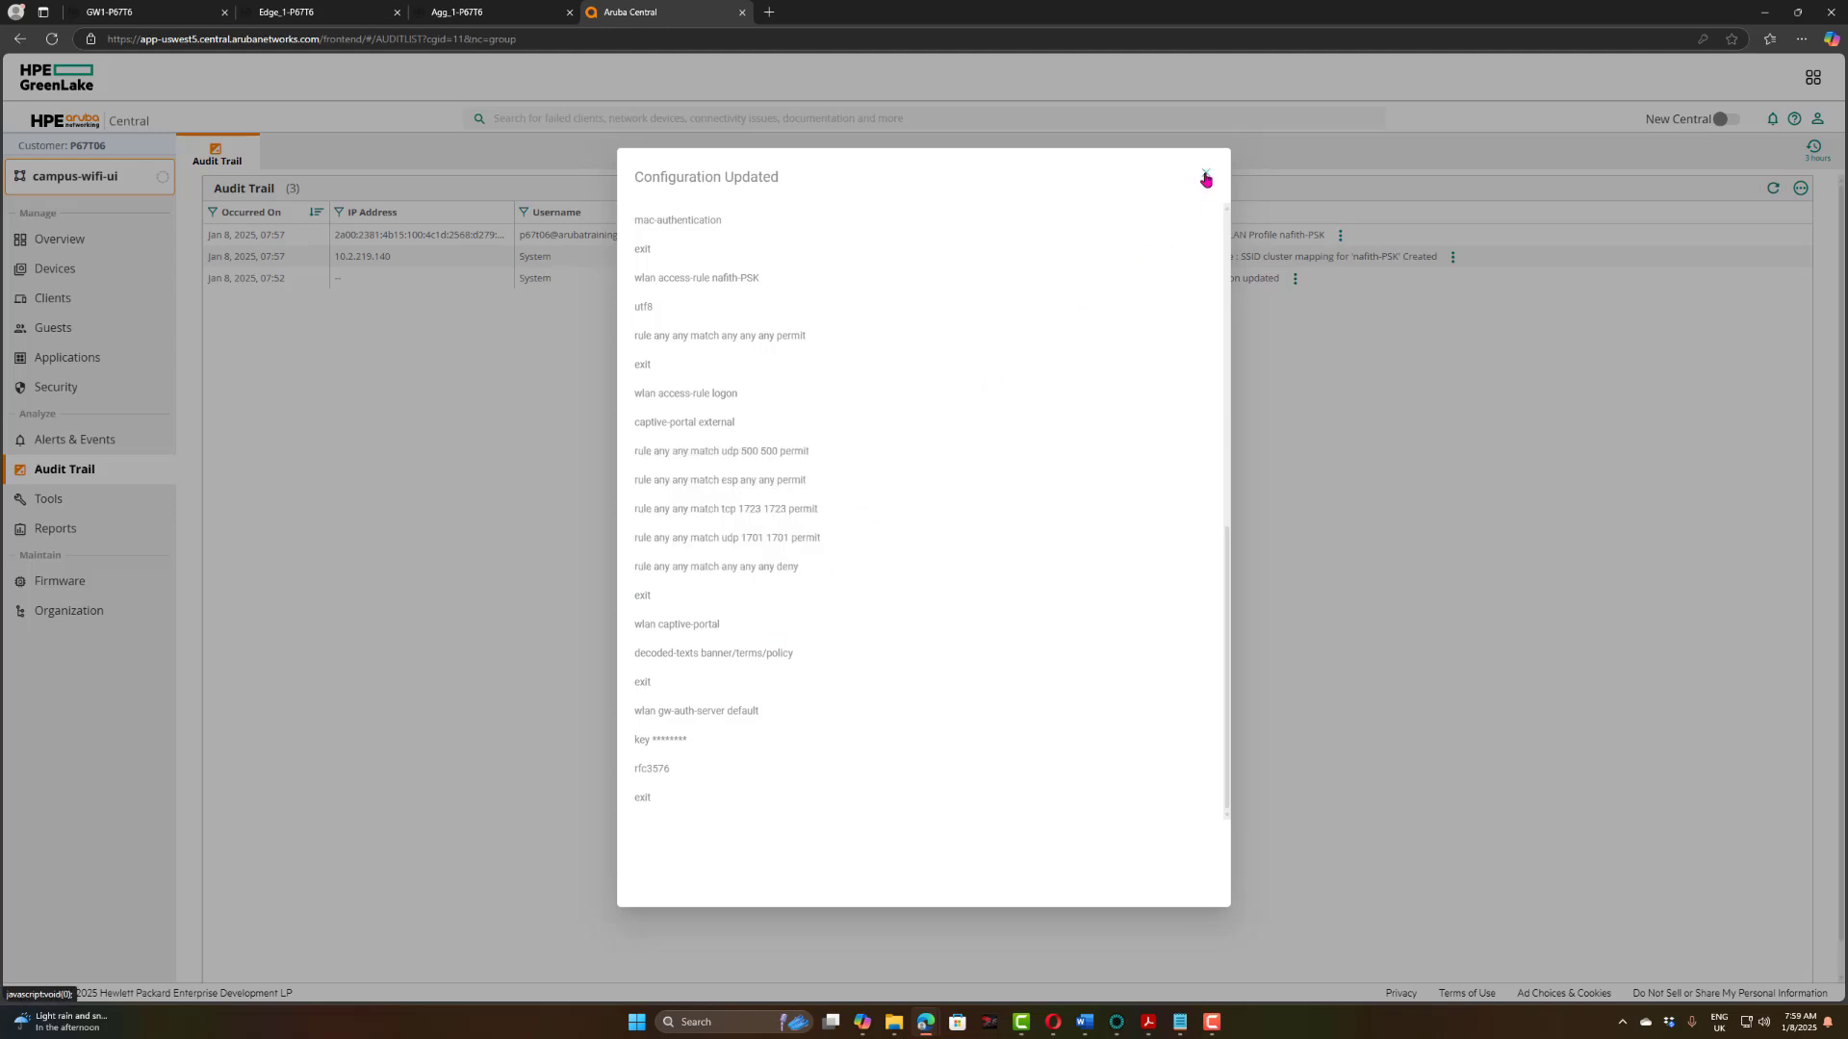
left_click(1206, 177)
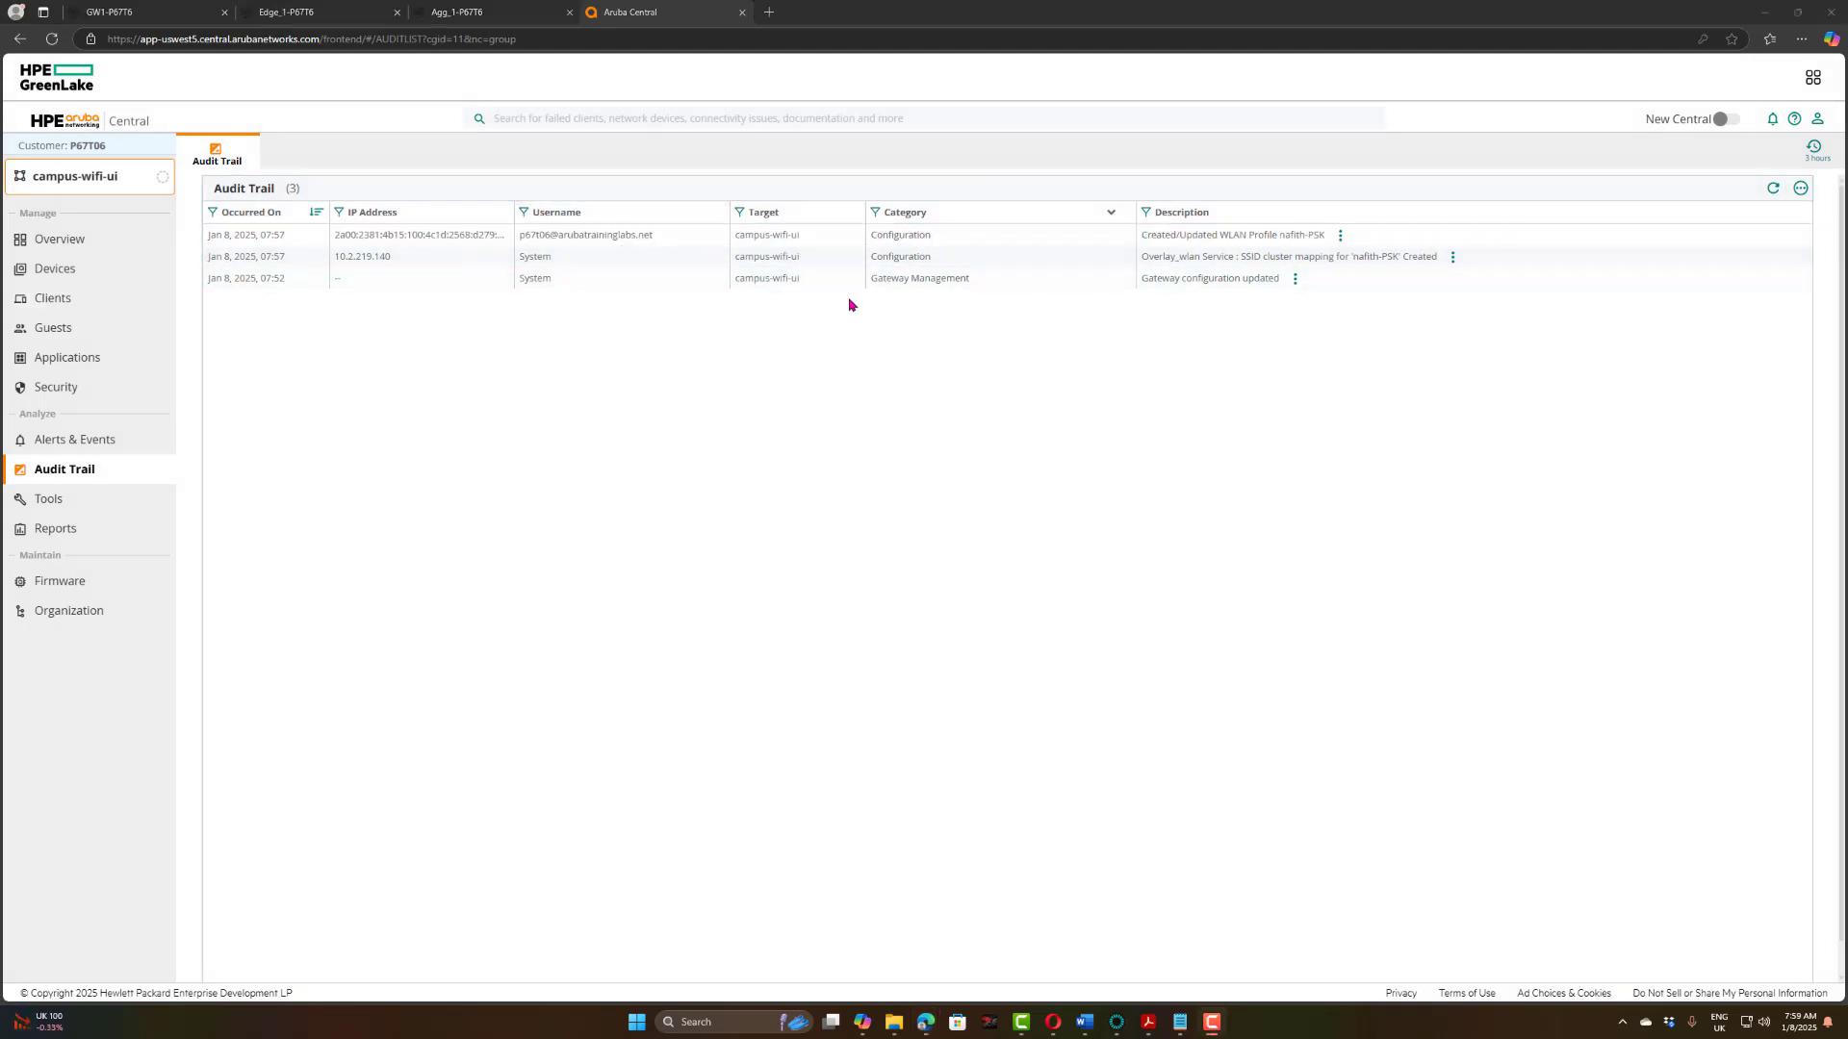
Step: Examine the Gateway configuration updated entry's details, including its transaction ID, config ID and configuration node, then close them
left_click(921, 280)
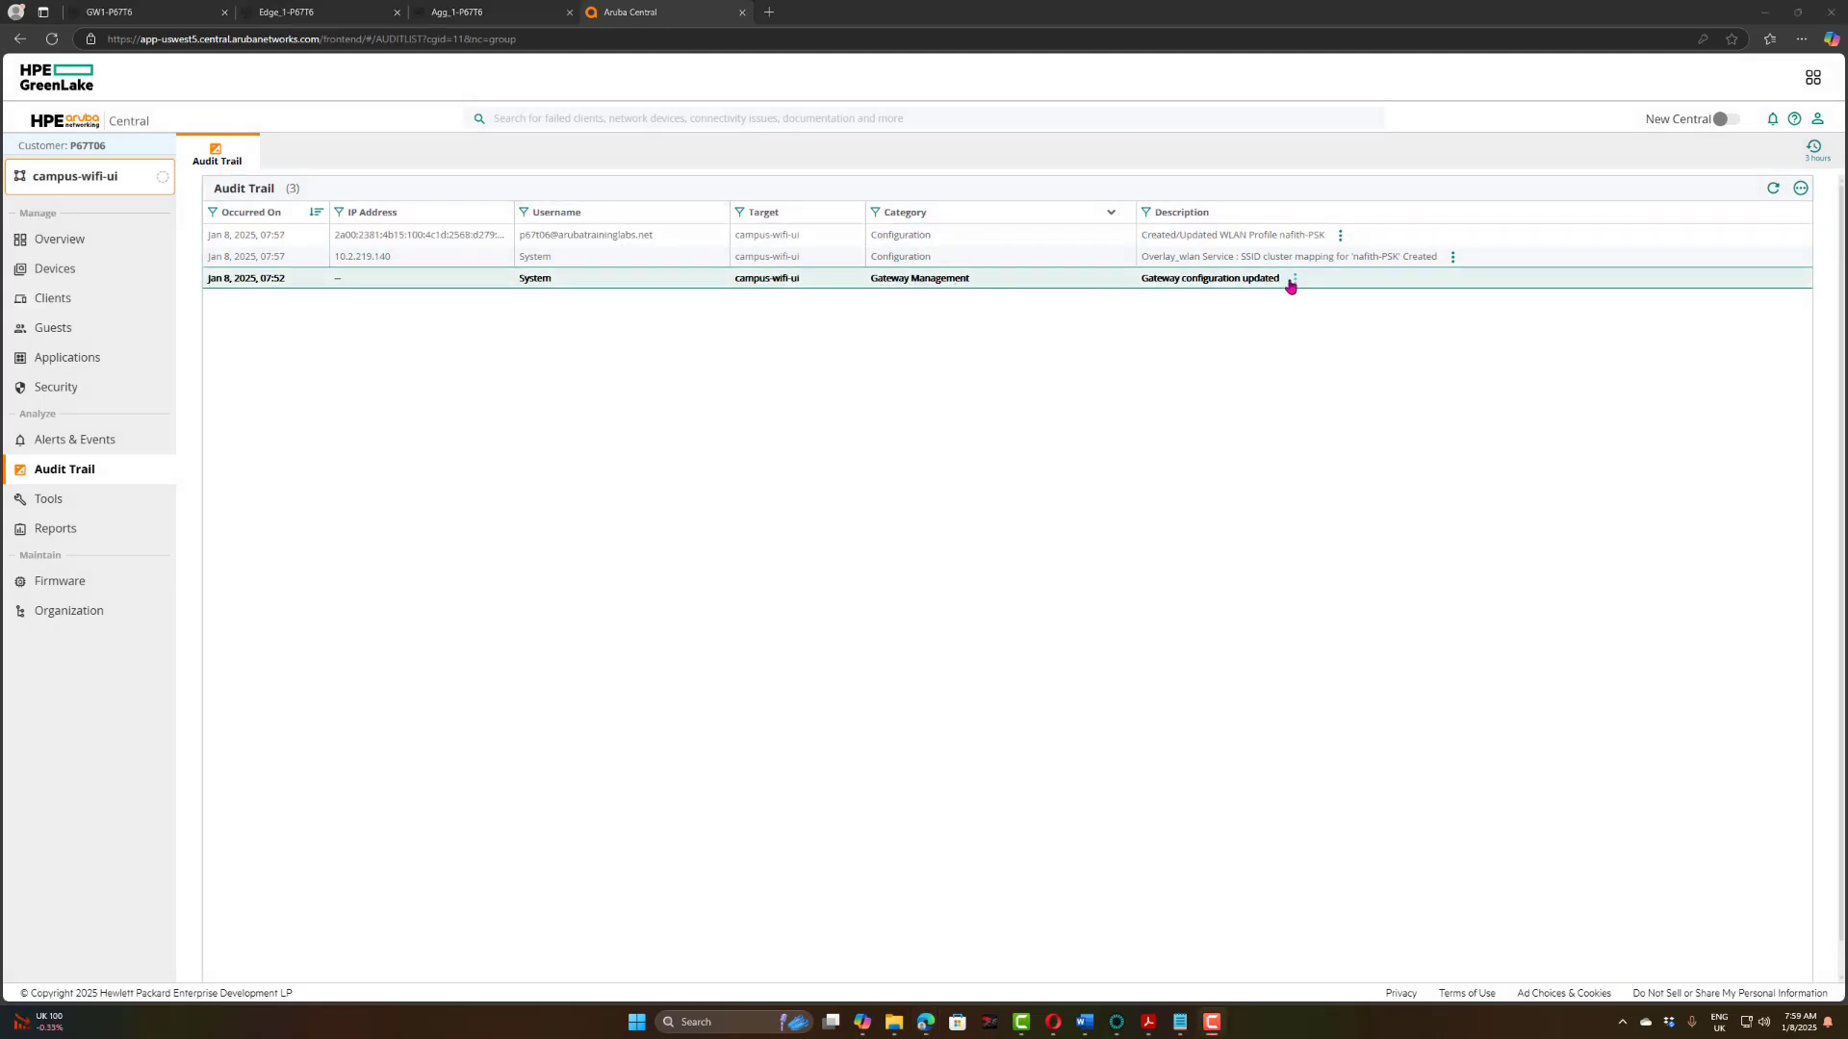
left_click_drag(1291, 280, 1148, 289)
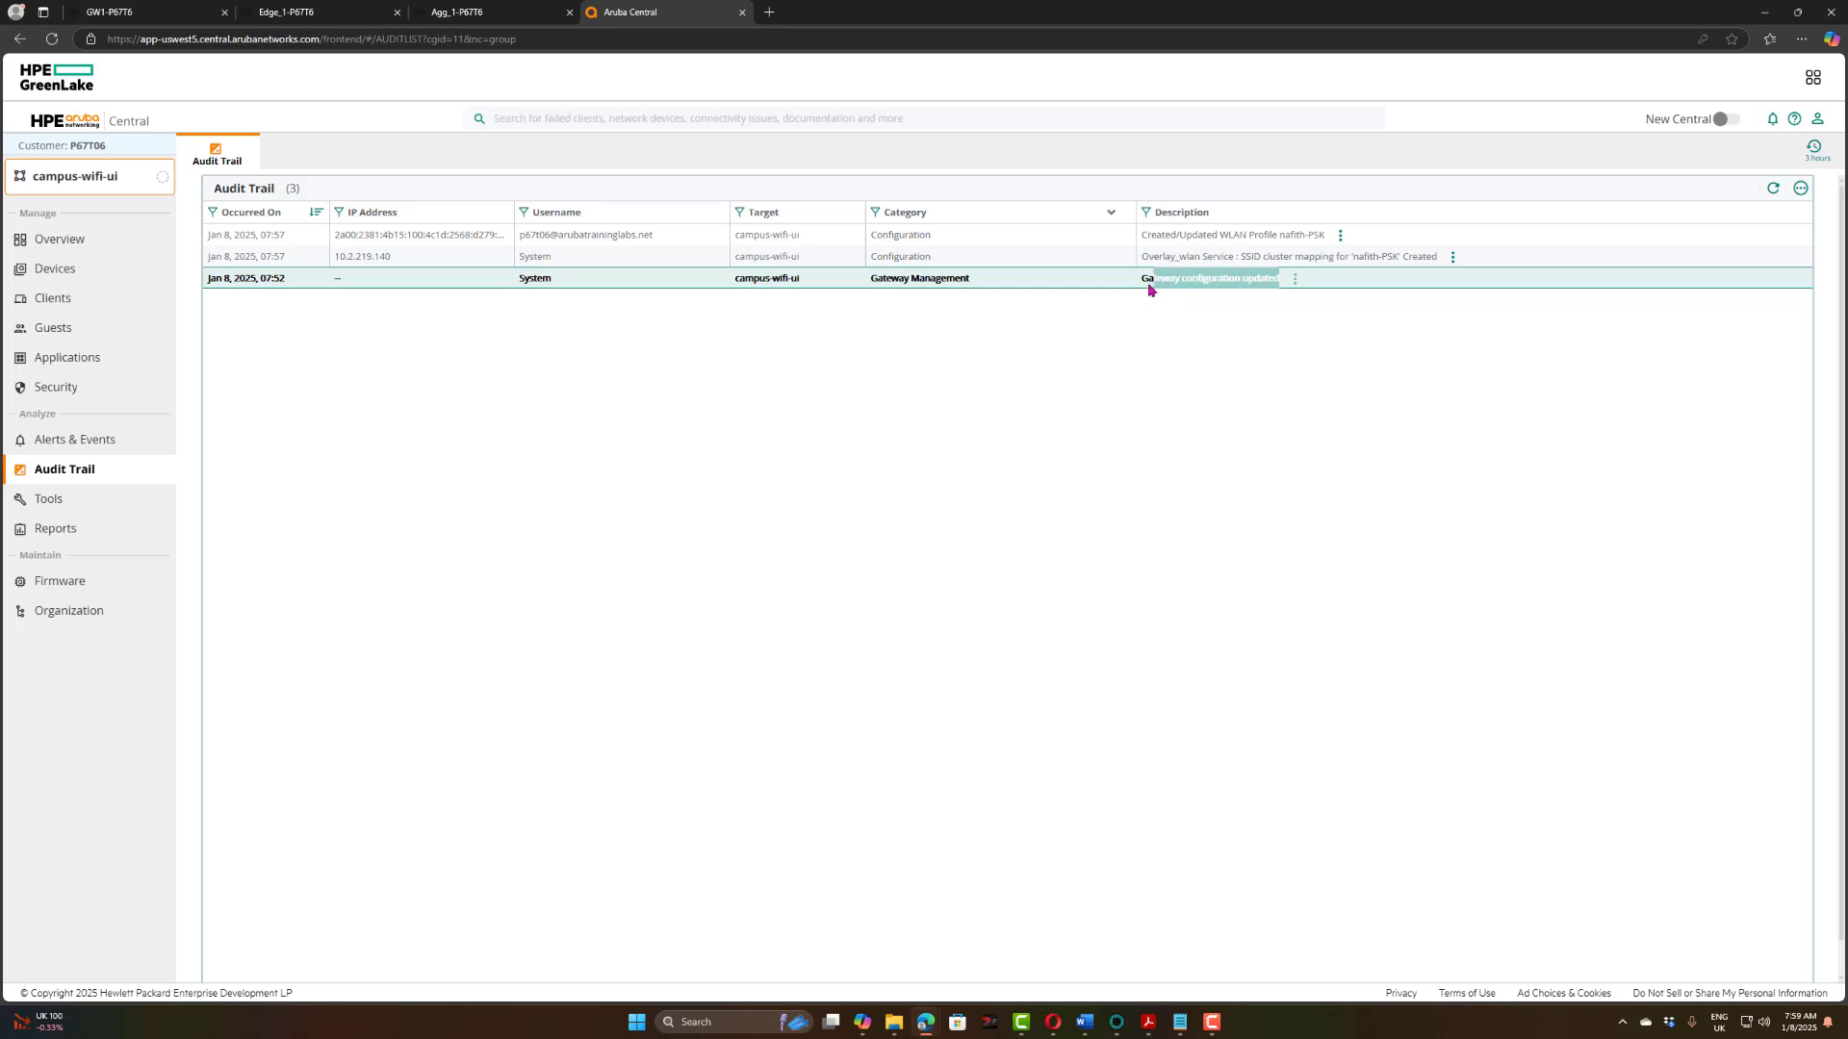
left_click(1293, 282)
left_click(1296, 280)
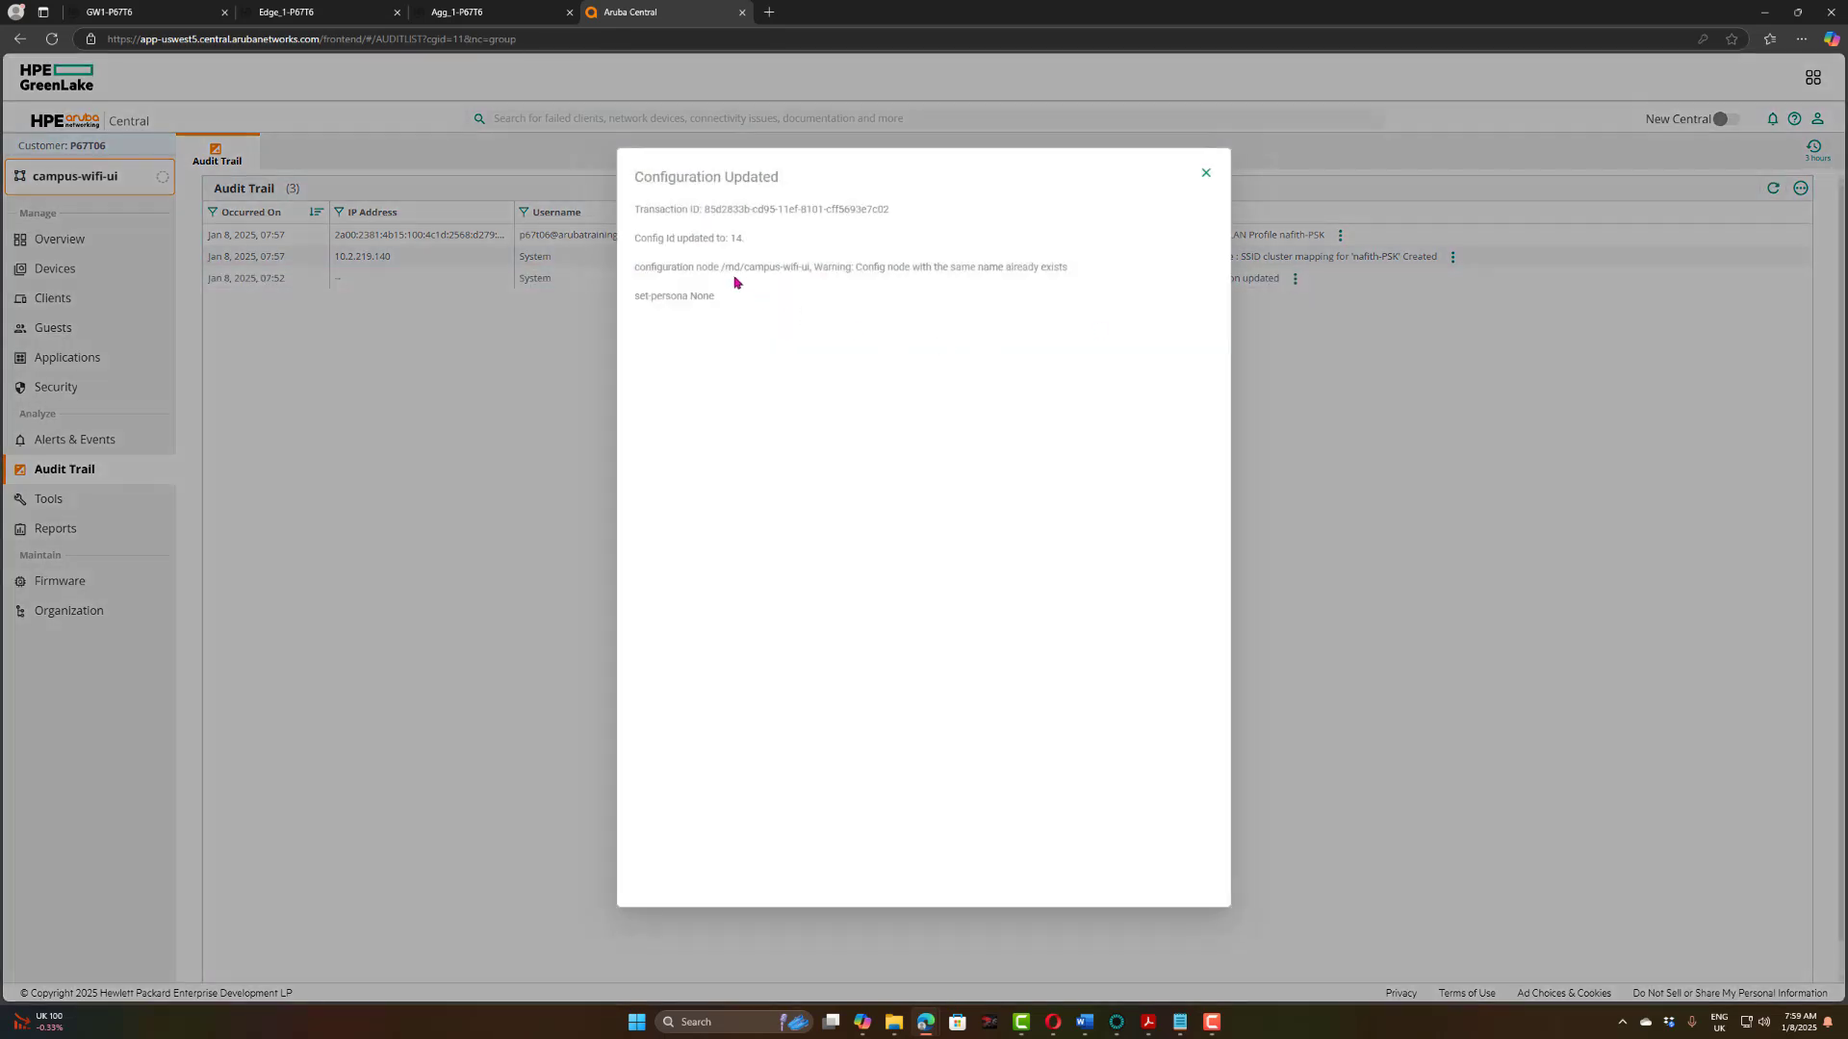
left_click_drag(636, 243, 749, 251)
left_click(765, 419)
left_click_drag(640, 208, 819, 209)
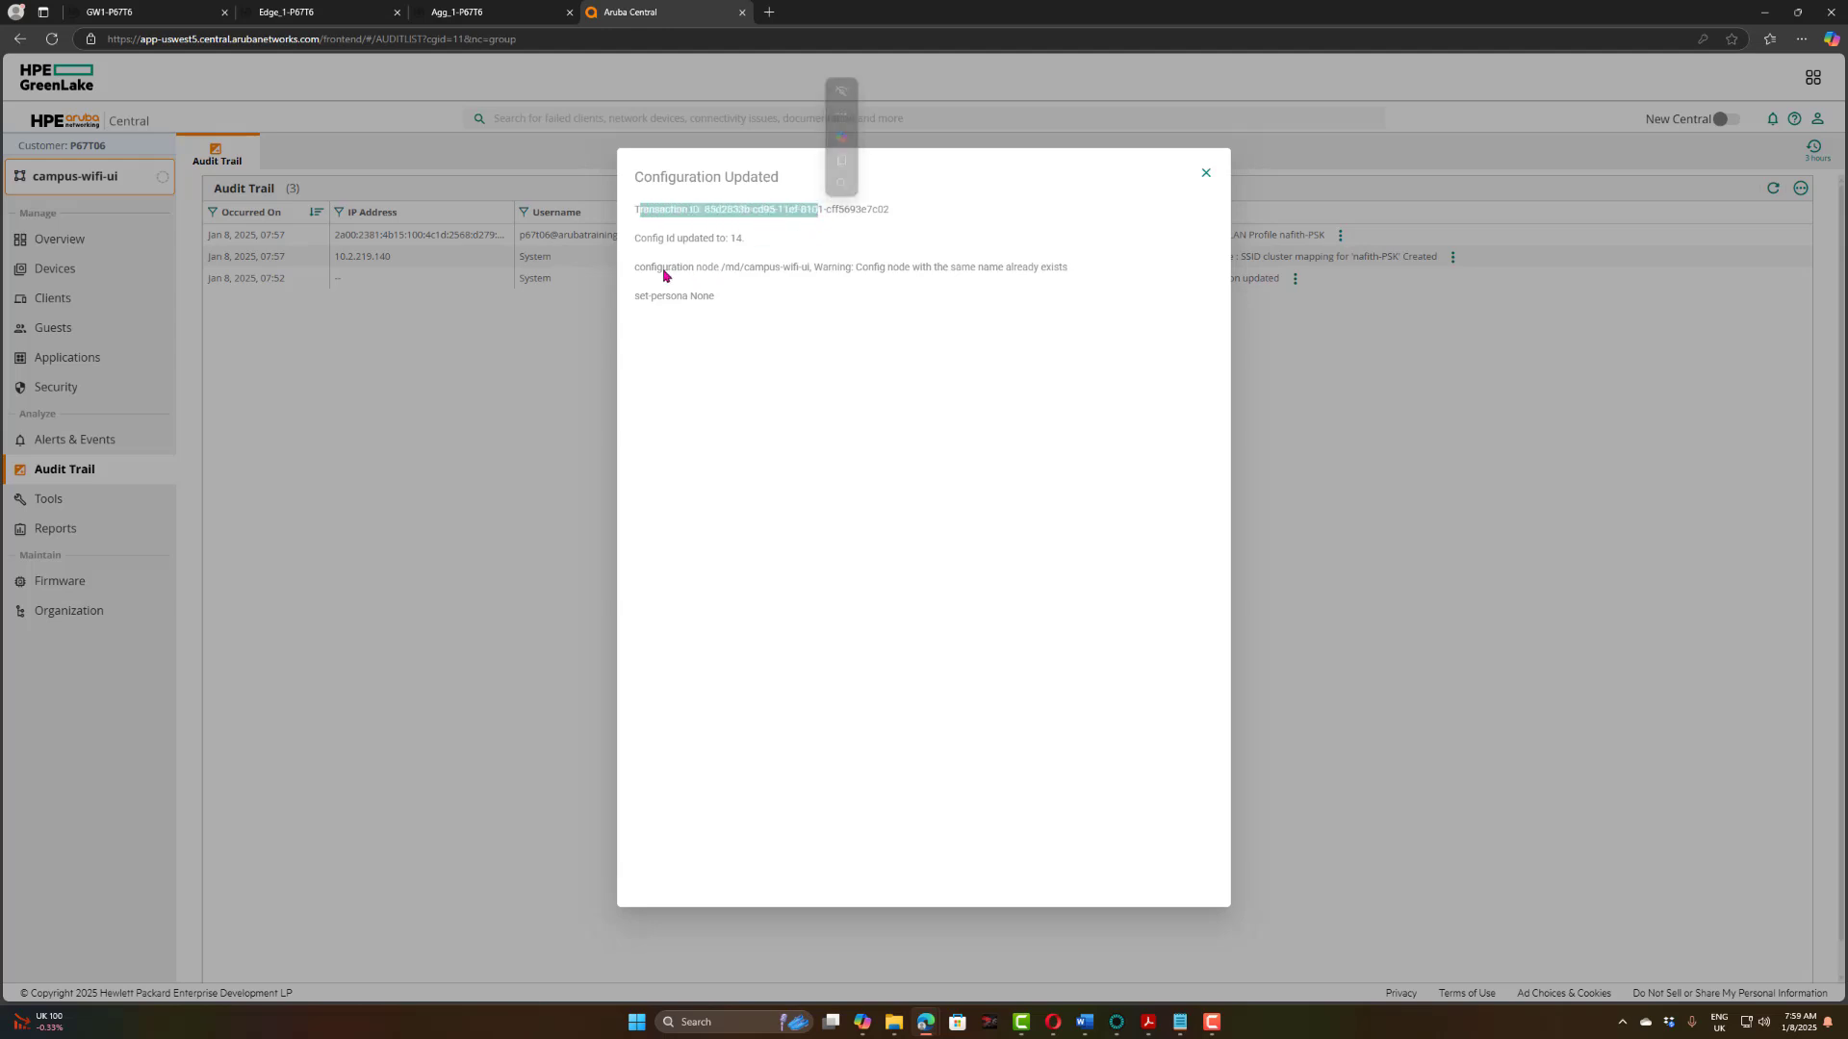
left_click_drag(651, 268, 725, 268)
left_click(723, 272)
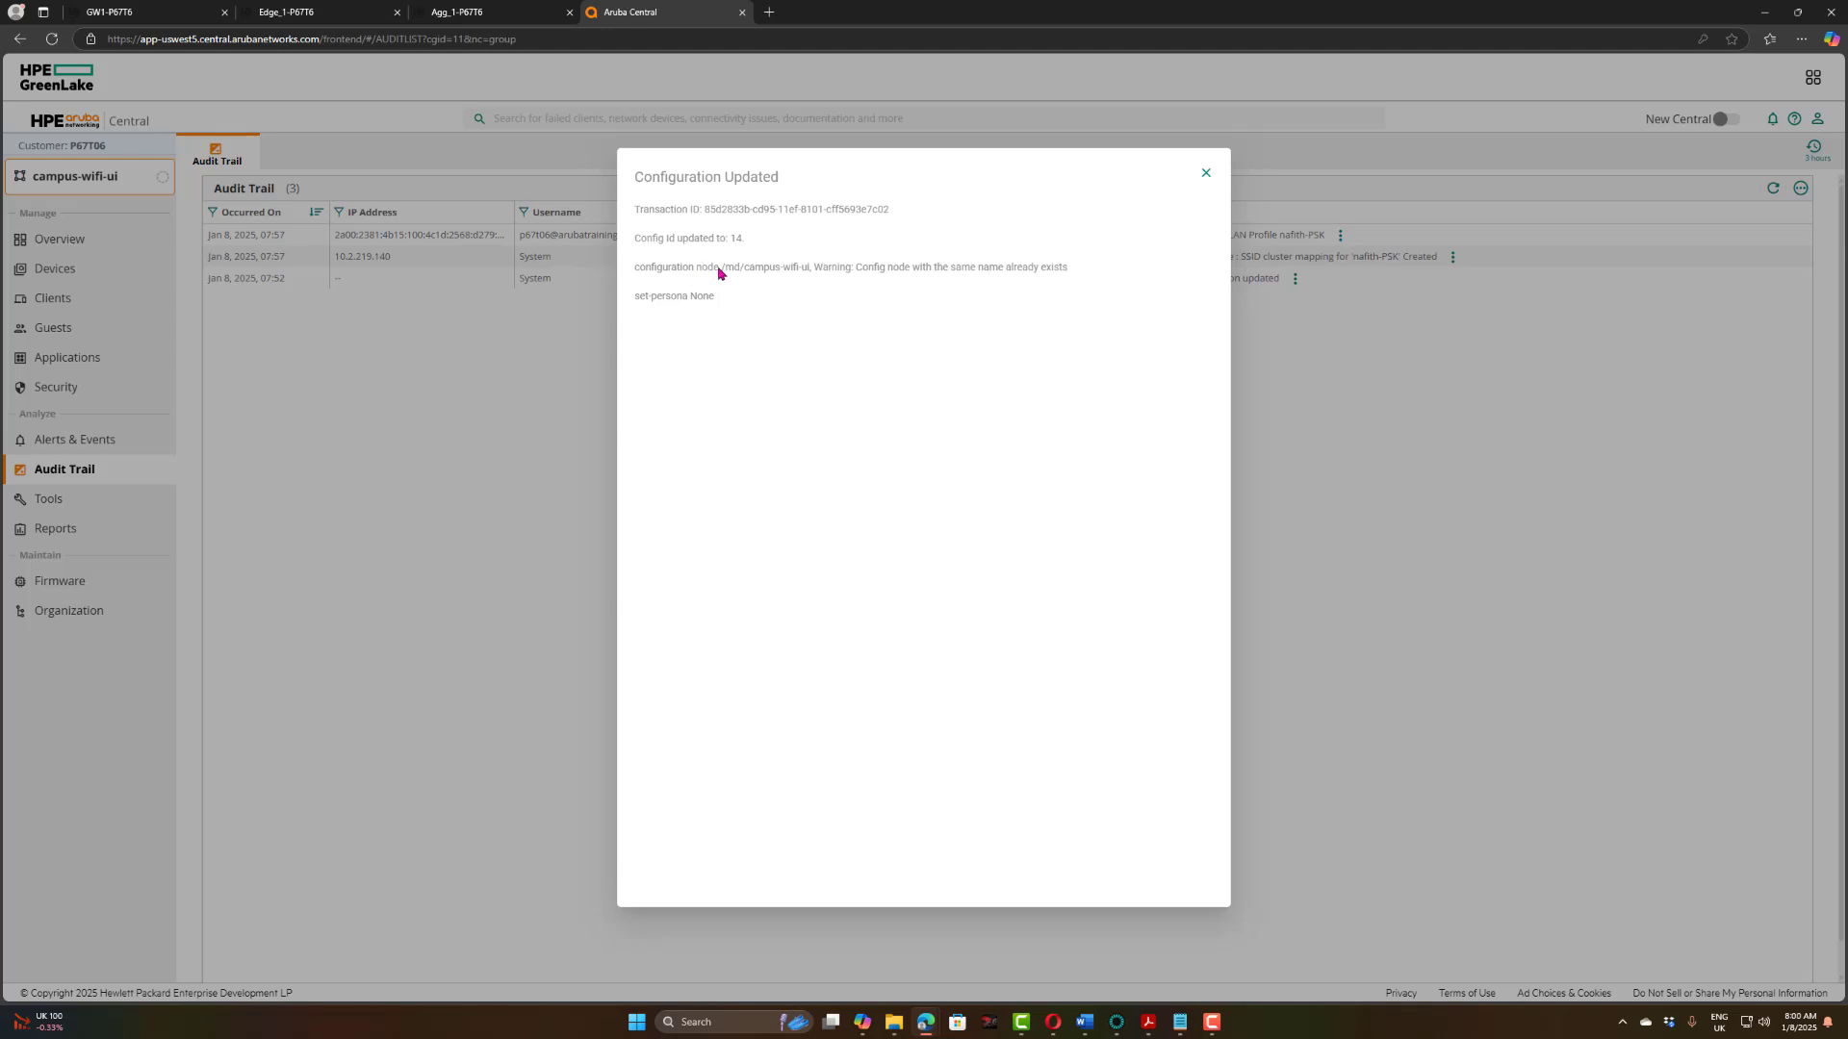
left_click_drag(720, 273, 811, 276)
left_click(735, 278)
left_click_drag(749, 274, 809, 279)
left_click(771, 353)
key("Escape")
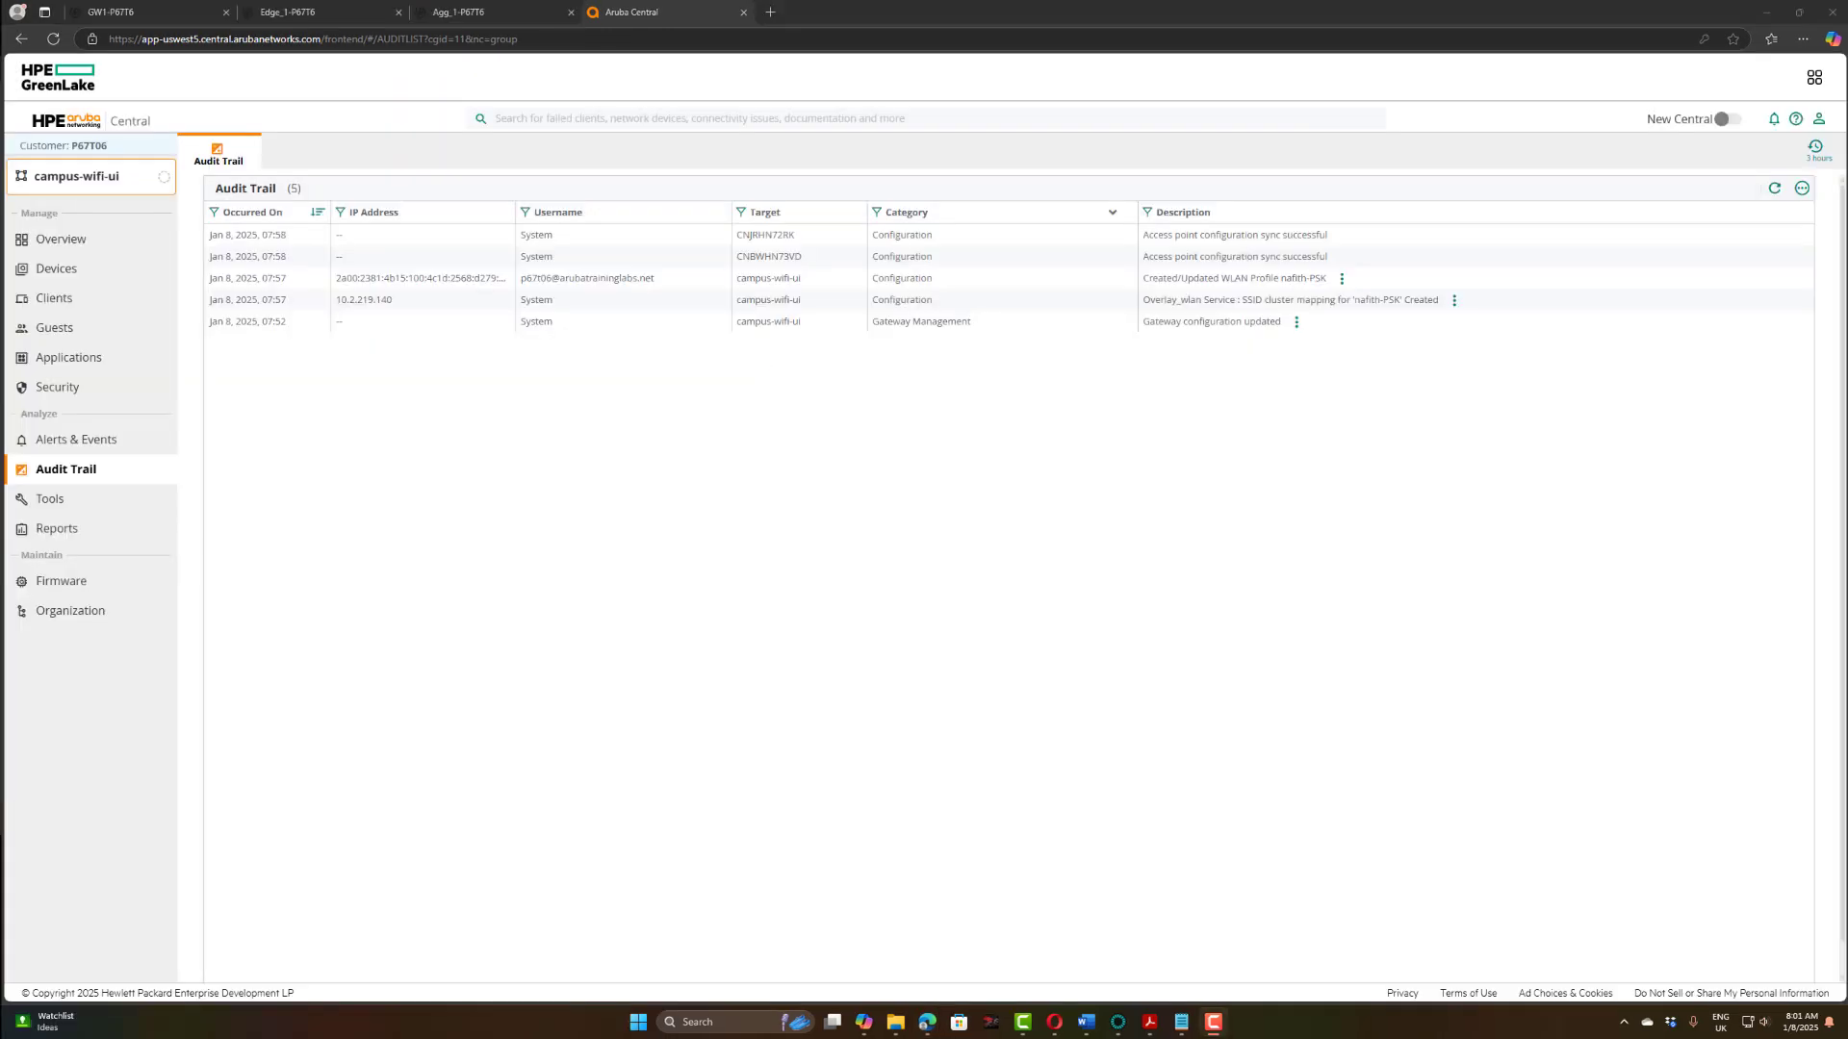
Step: Switch to the GW1 console and run show vlan to check the VLAN 34 entry
left_click(138, 12)
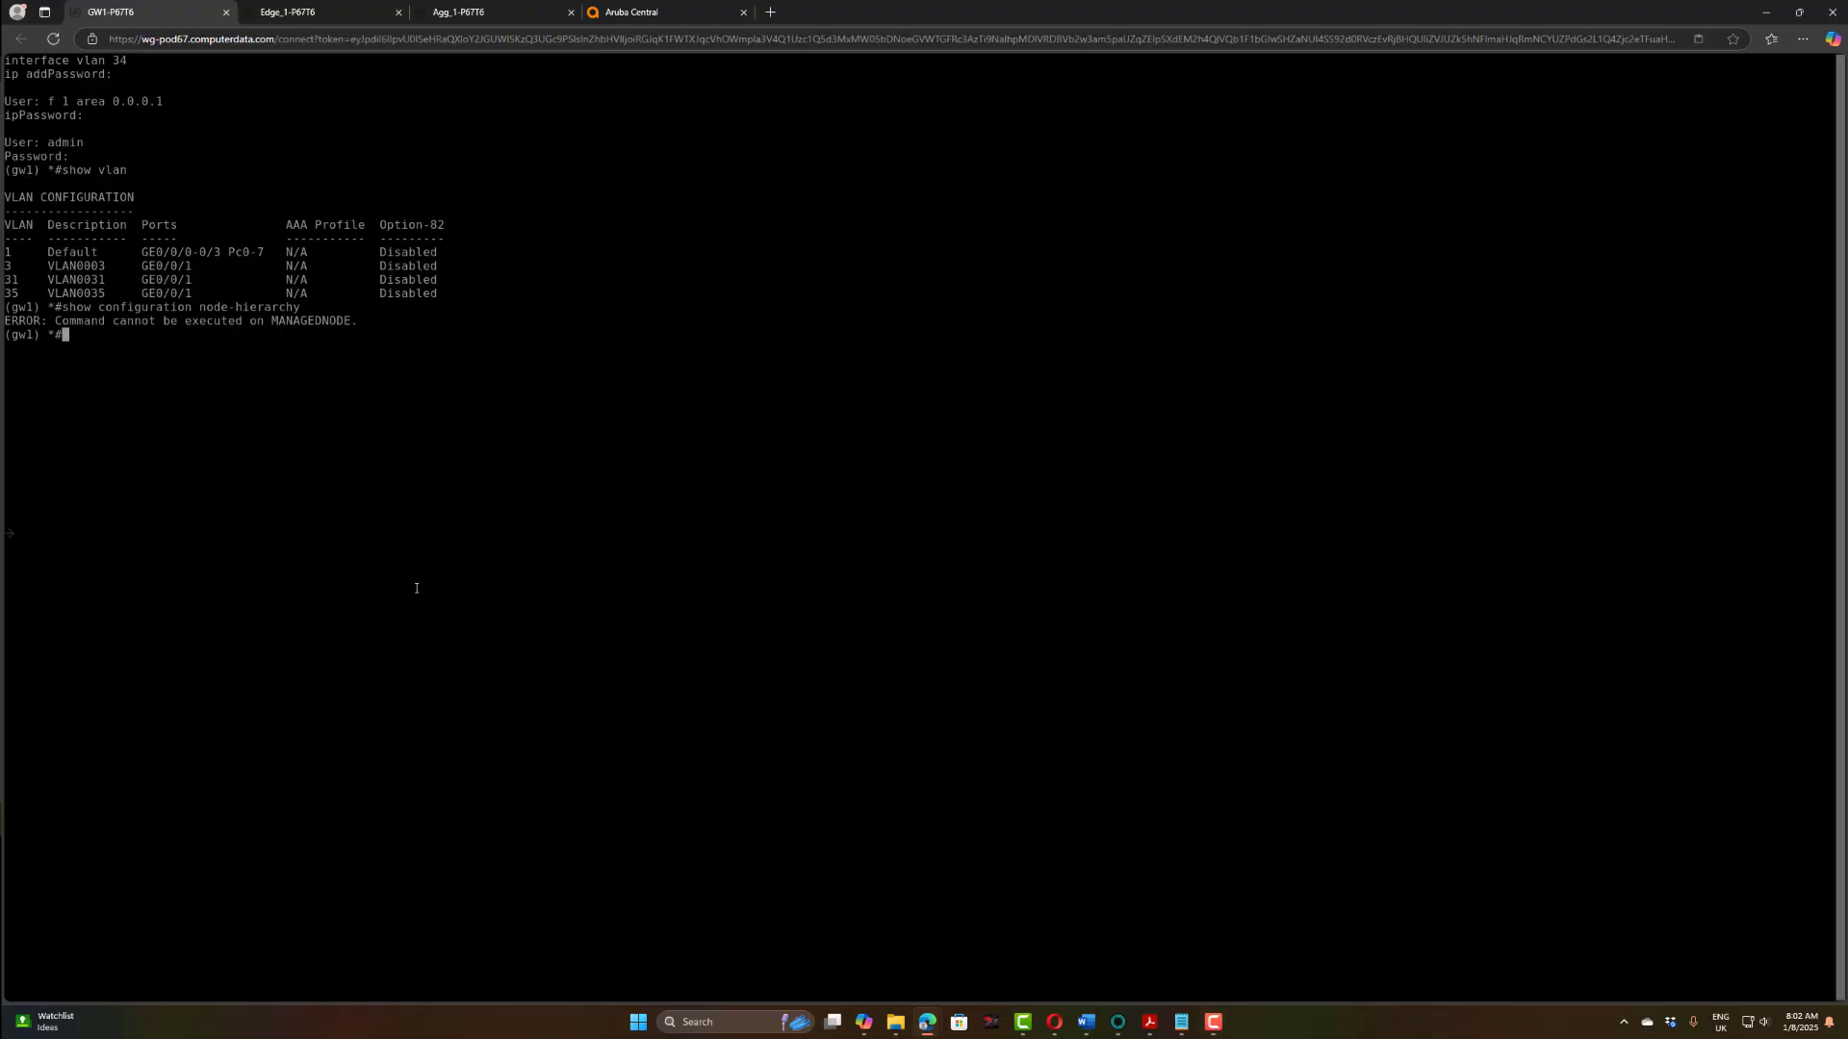
type("show vlan")
key("Return")
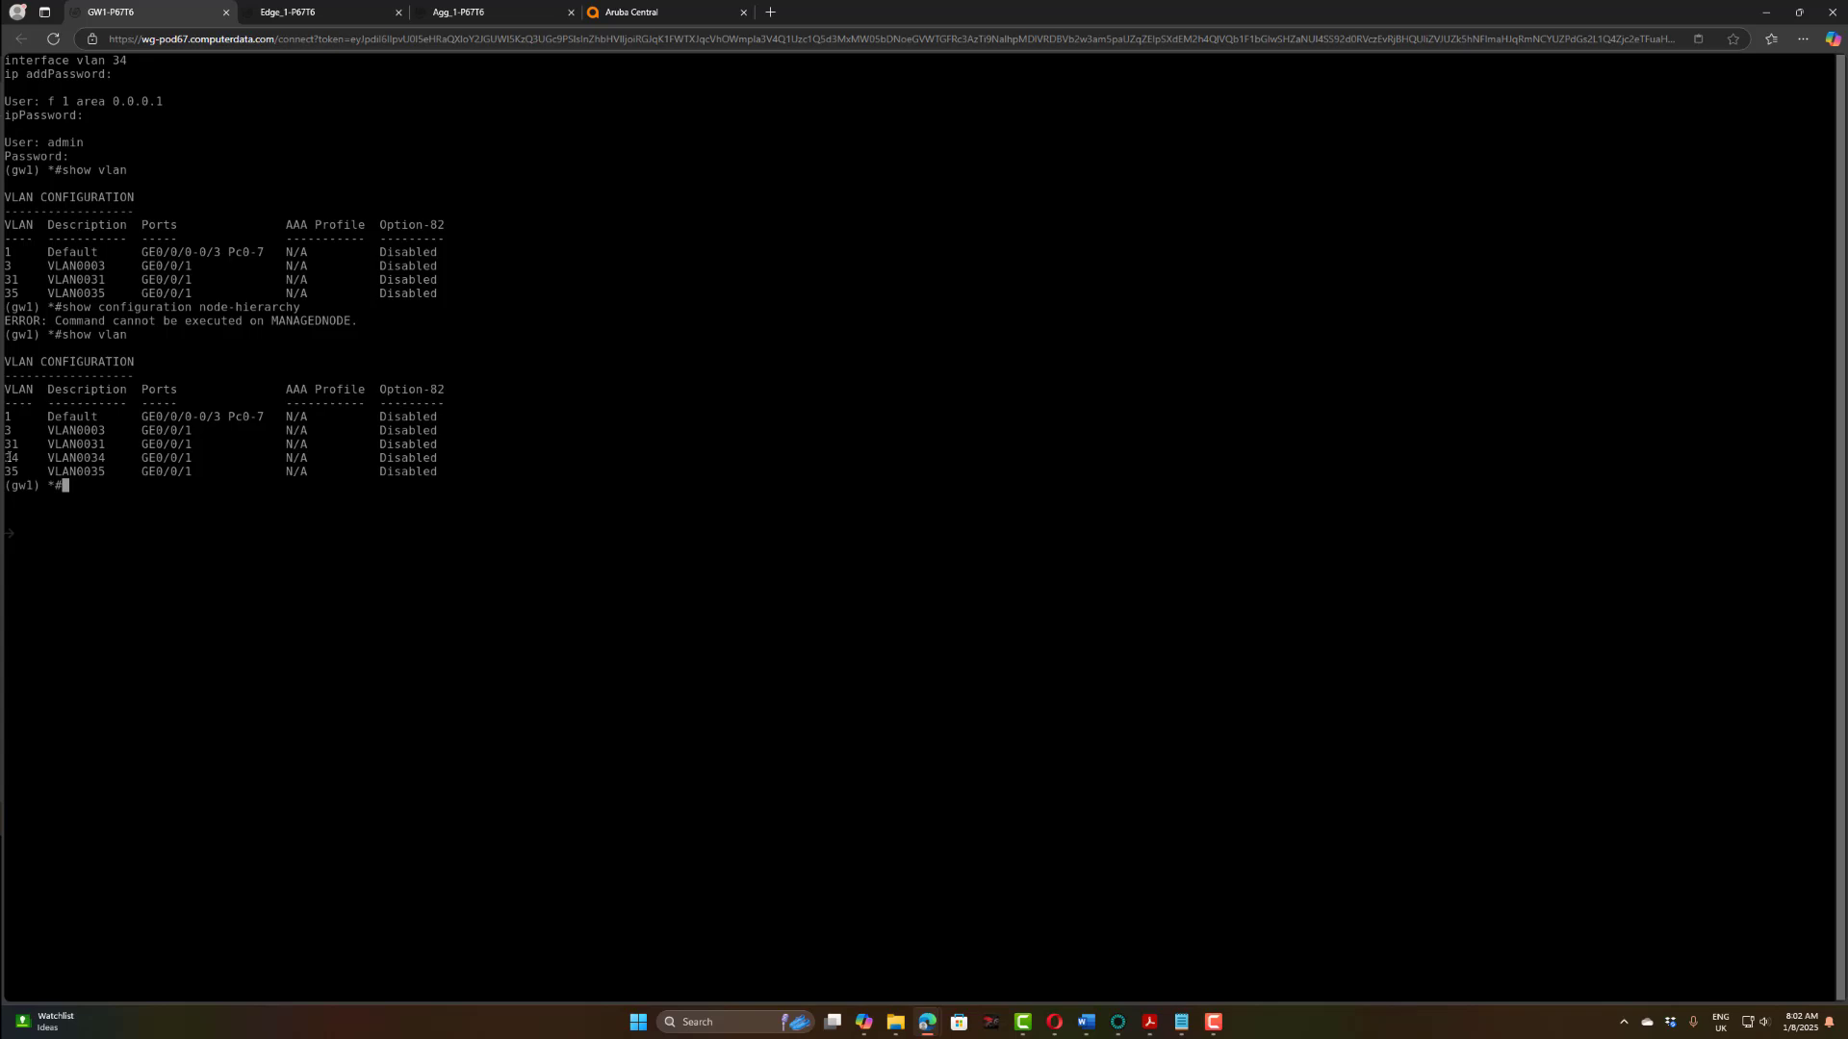
left_click_drag(6, 457, 213, 459)
left_click(236, 535)
Step: Run show vlan mapping on gw1 and check the VLAN ID mapped to the iot name
type("show vlan mapping")
key("Return")
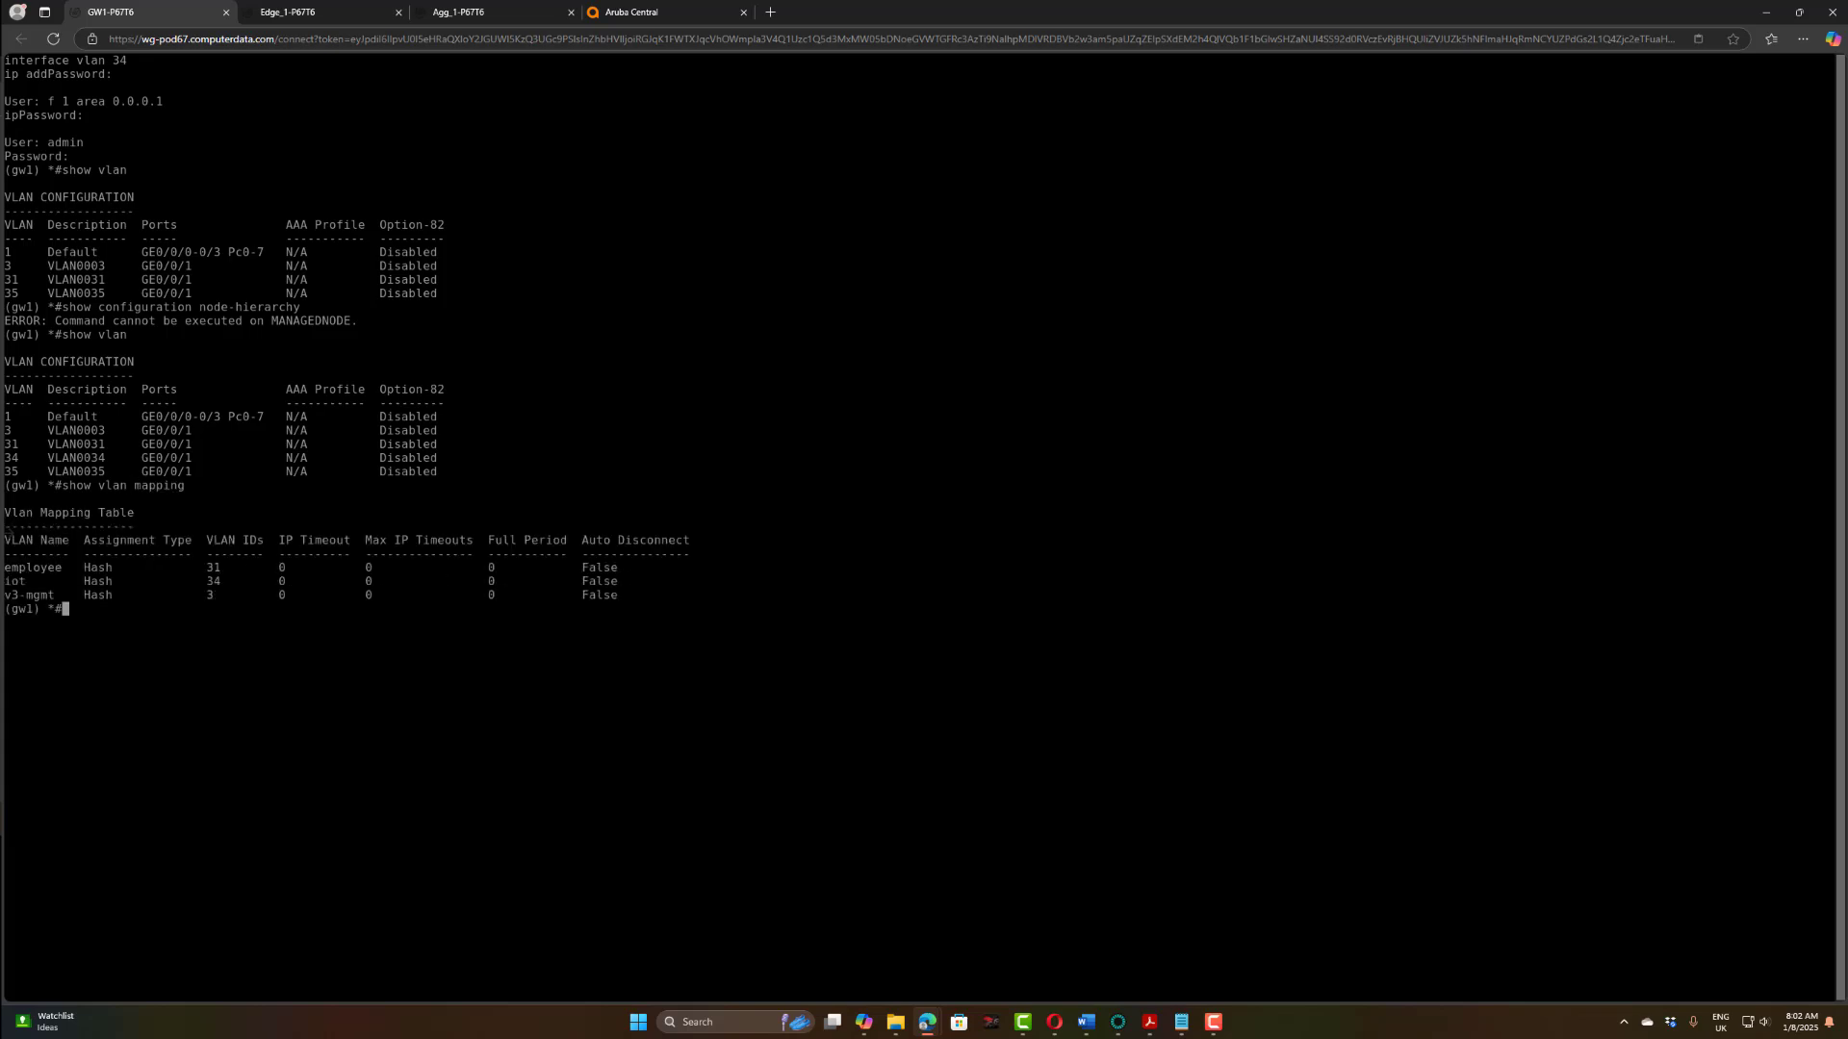
left_click_drag(48, 581, 4, 578)
left_click_drag(226, 582, 208, 581)
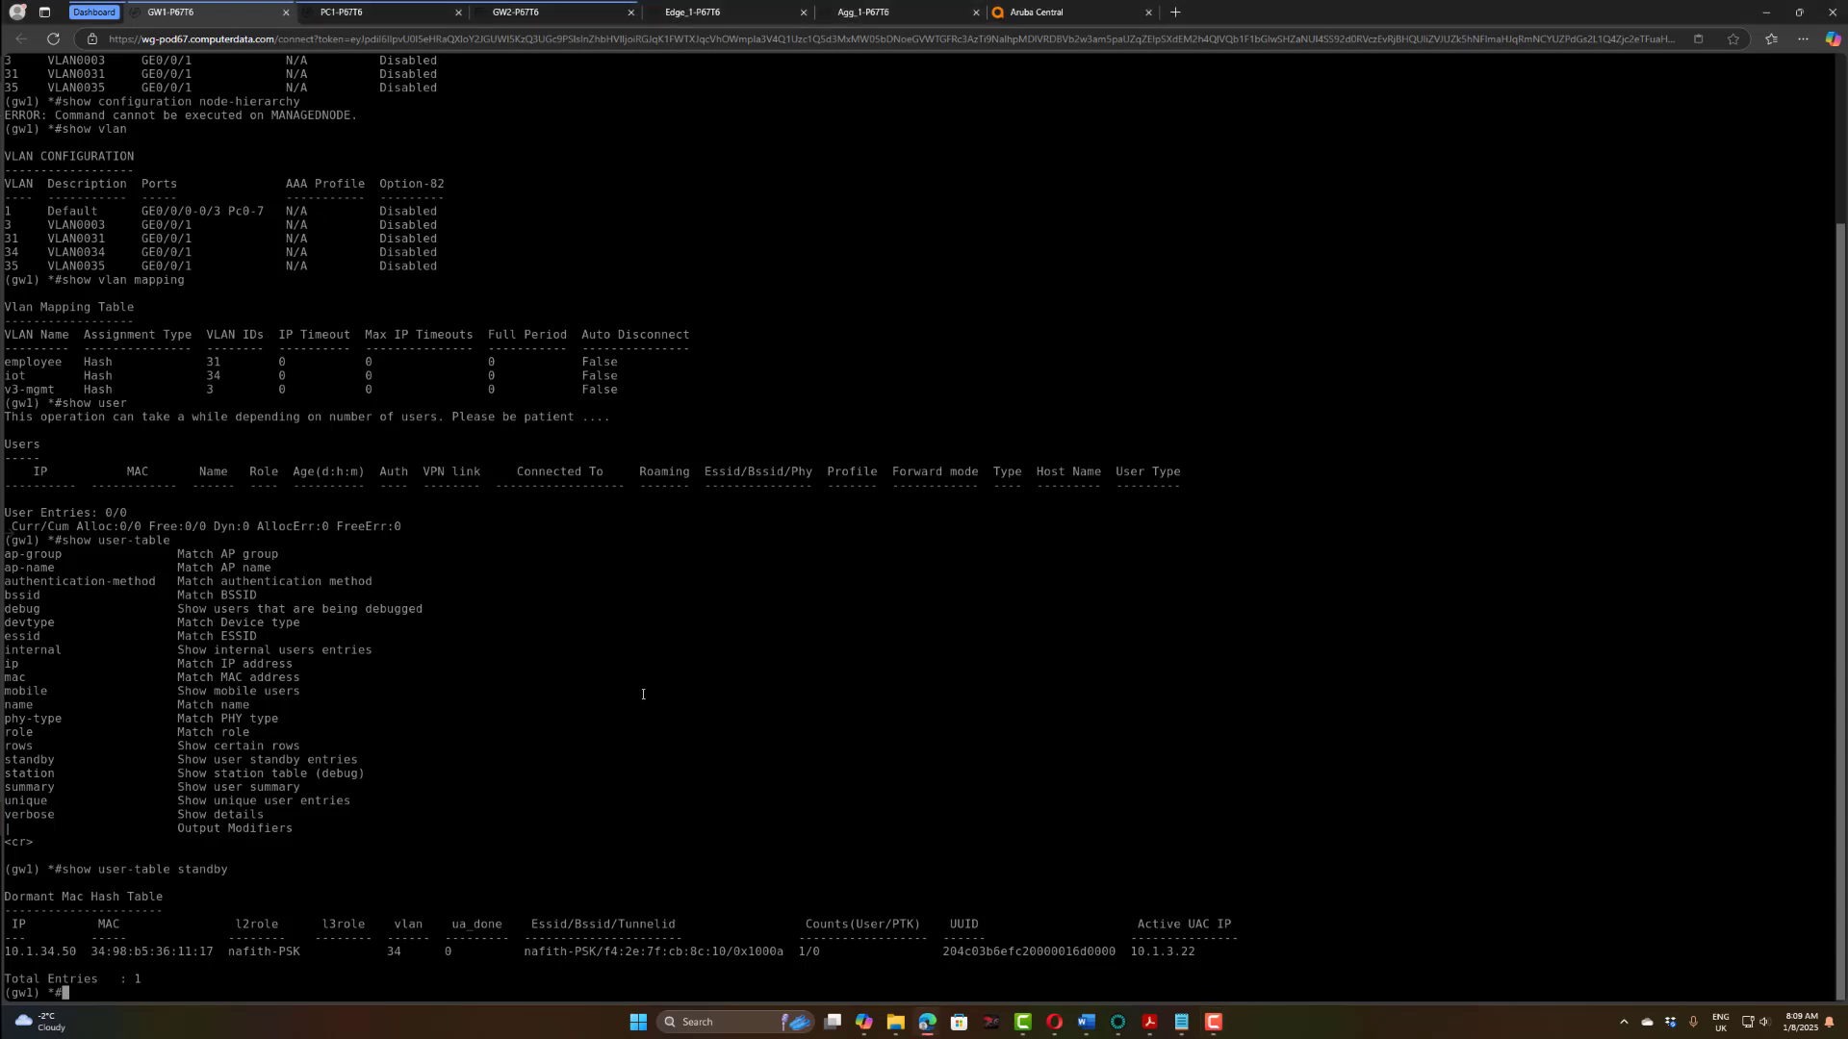
Step: Run show user on gw1 to check for active user entries
key("Up")
key("BackSpace")
key("BackSpace")
key("BackSpace")
key("BackSpace")
key("BackSpace")
key("BackSpace")
key("BackSpace")
key("BackSpace")
key("BackSpace")
key("BackSpace")
key("BackSpace")
key("BackSpace")
key("BackSpace")
key("BackSpace")
key("Return")
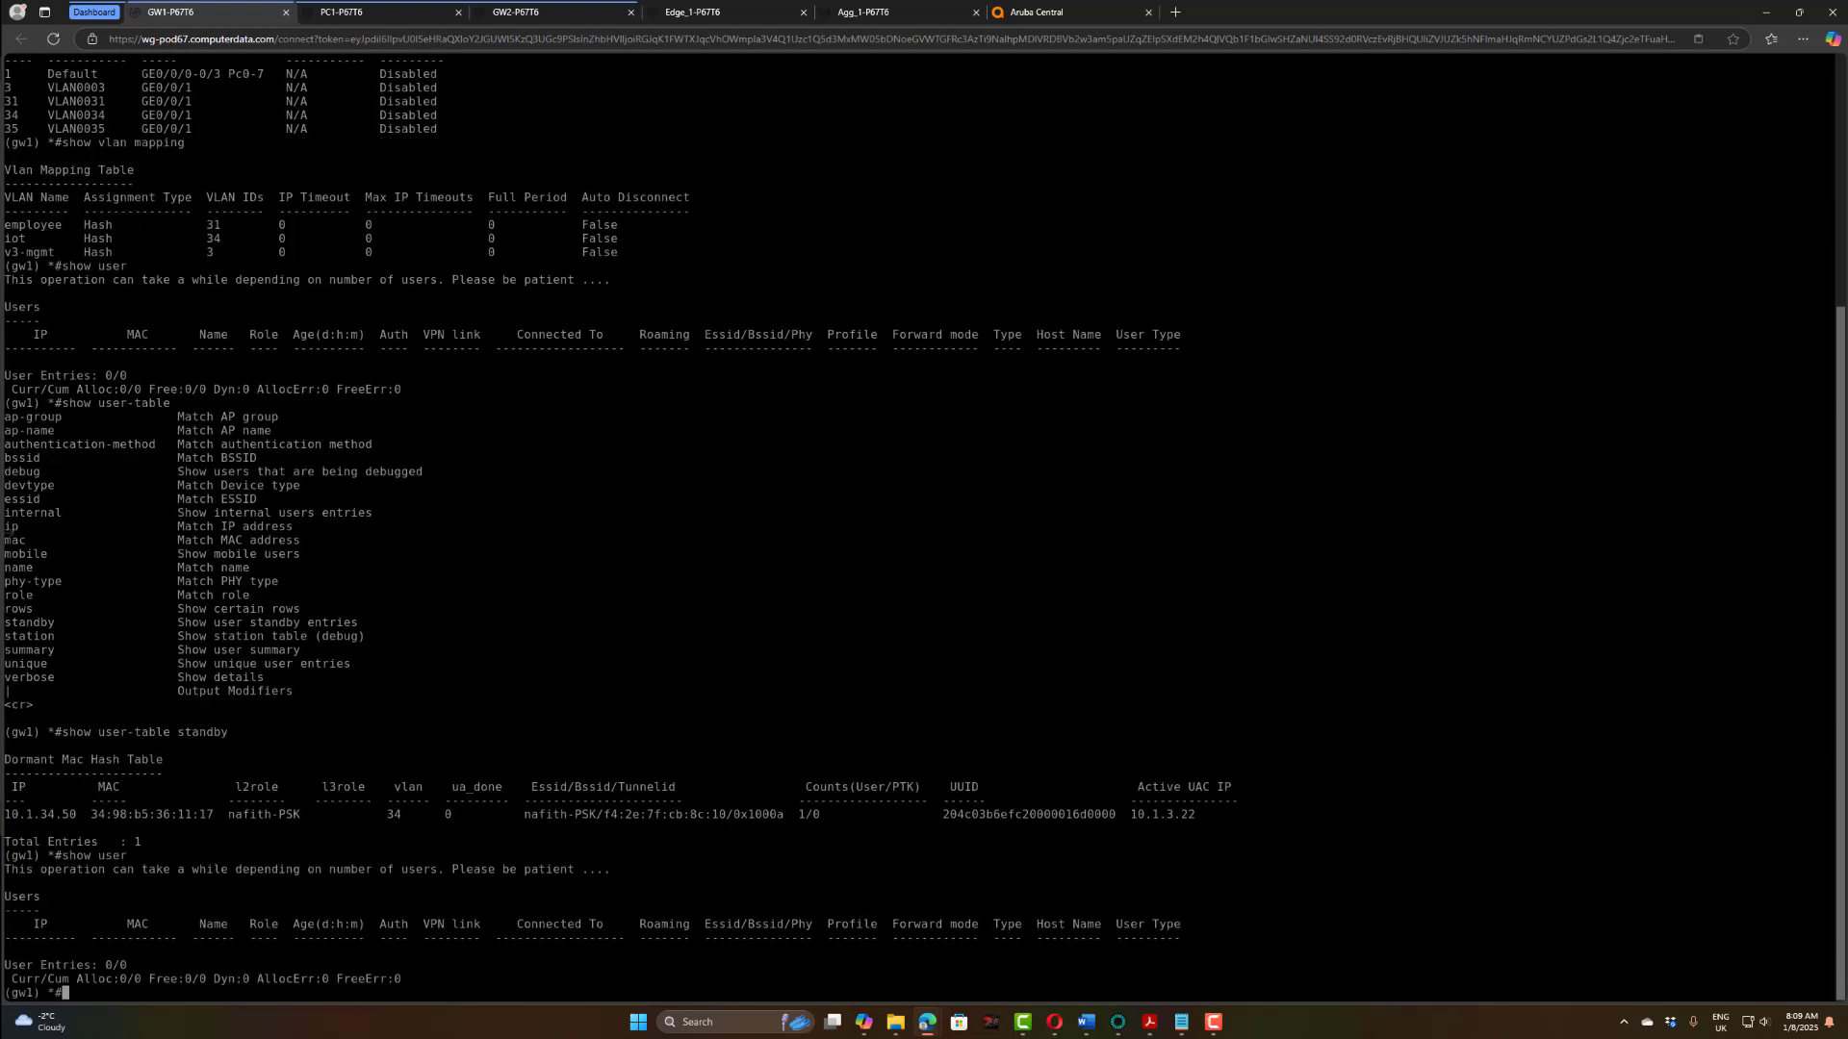
Step: Run show user-table standby on gw1 and examine the client's VLAN, role, ESSID/BSSID and active UAC IP
key("Up")
key("Up")
key("Return")
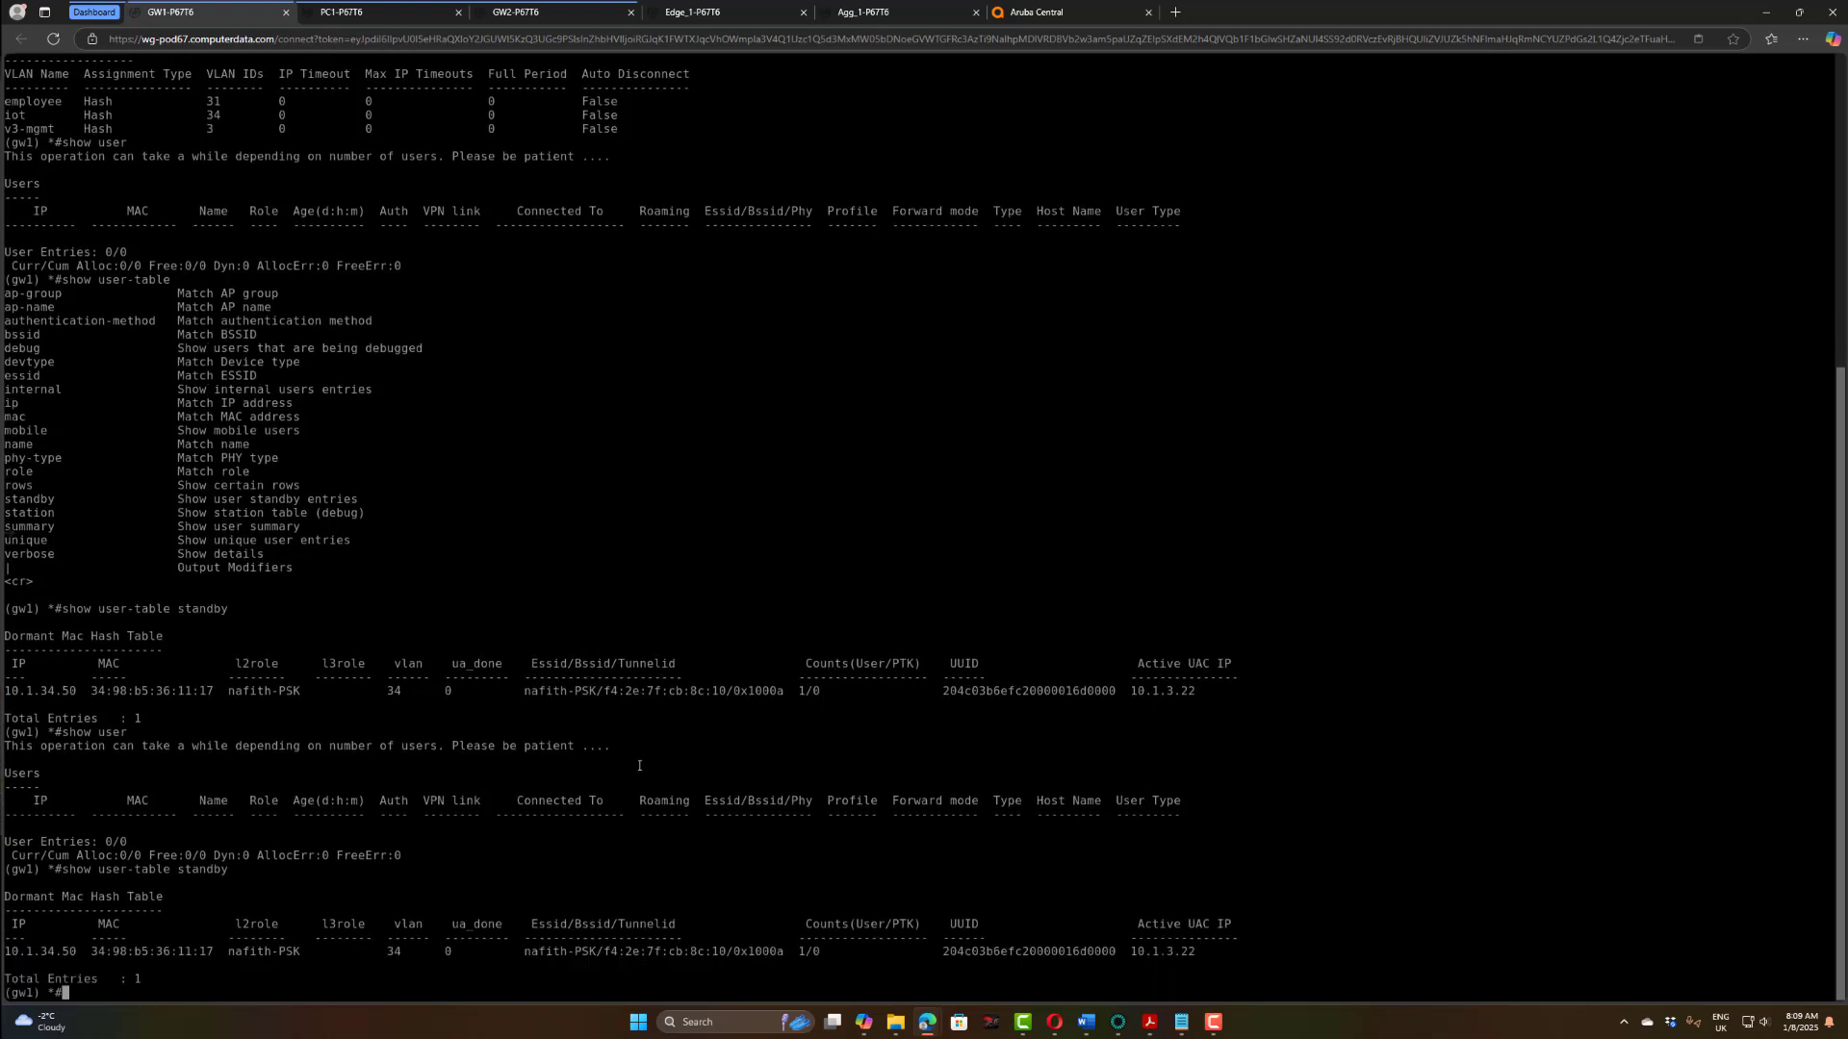
left_click_drag(401, 955, 387, 952)
mouse_move(236, 922)
left_mouse_down()
mouse_move(282, 924)
mouse_move(297, 951)
mouse_move(235, 951)
left_mouse_up()
left_click_drag(529, 926, 681, 926)
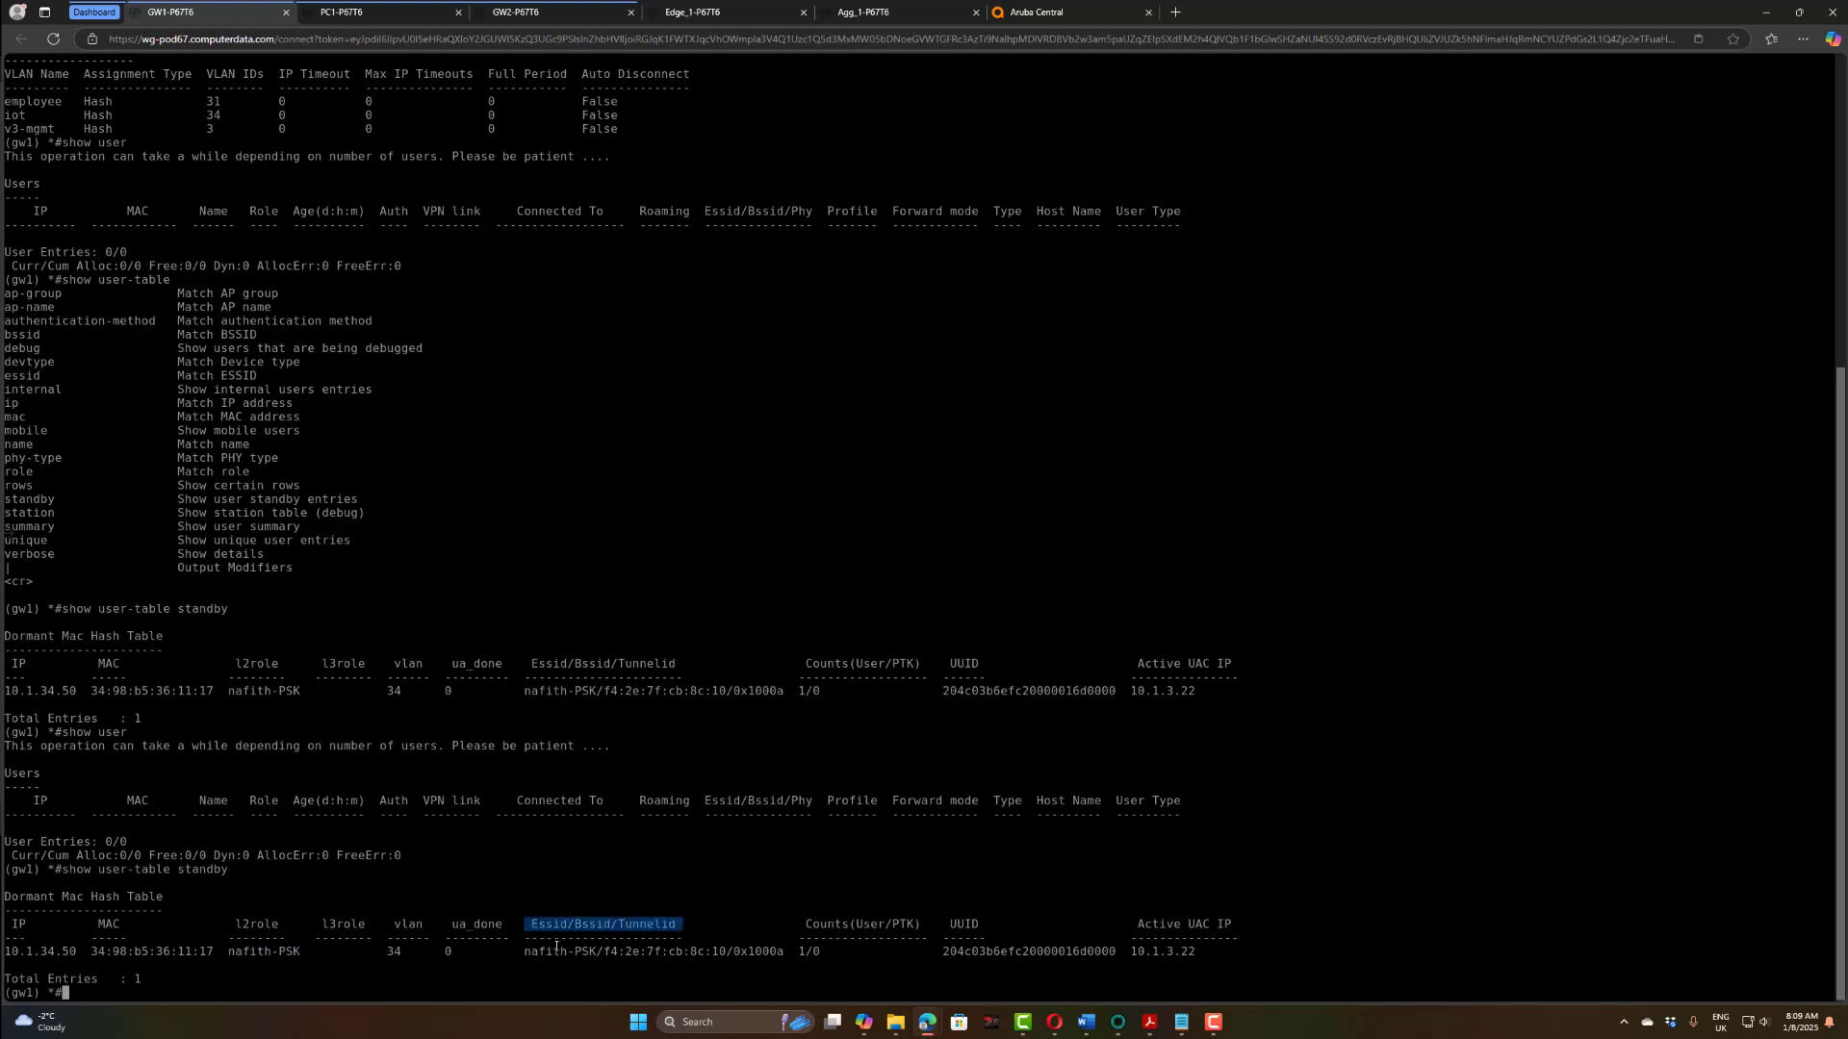
left_click(555, 932)
left_click_drag(540, 953, 723, 951)
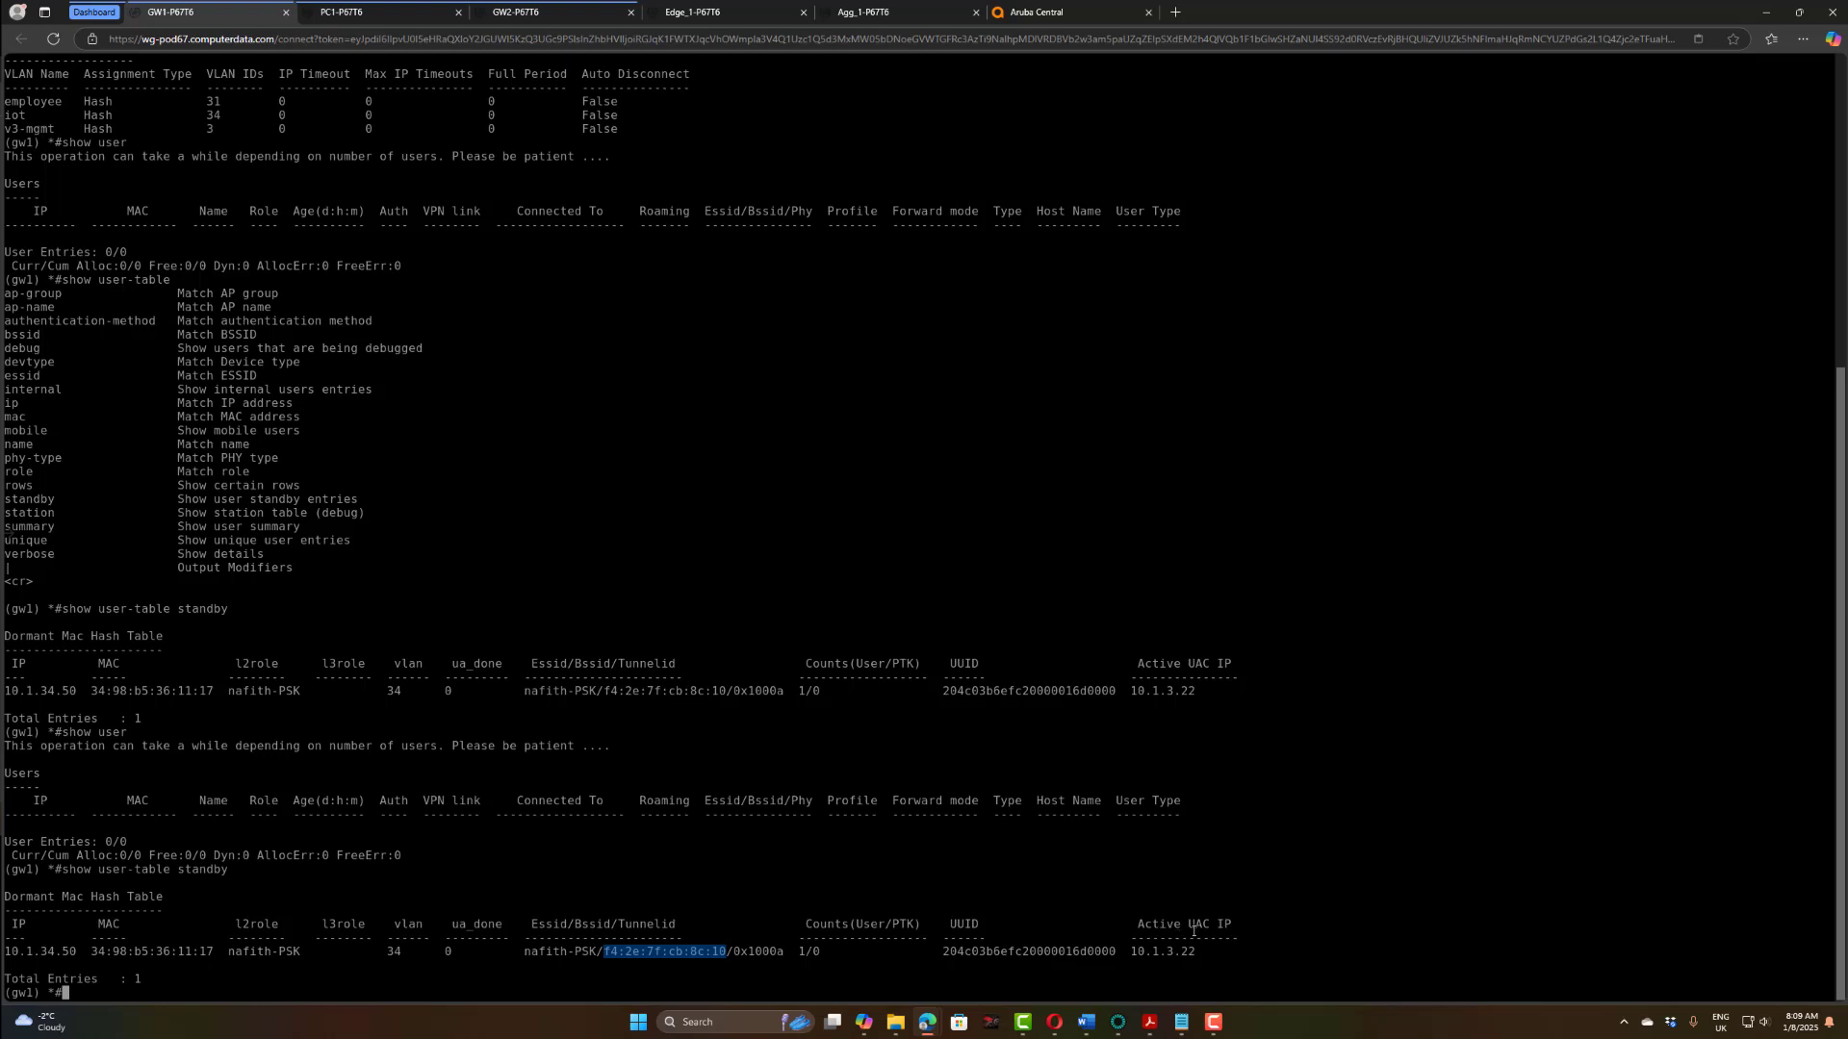
left_click_drag(1189, 924, 1134, 952)
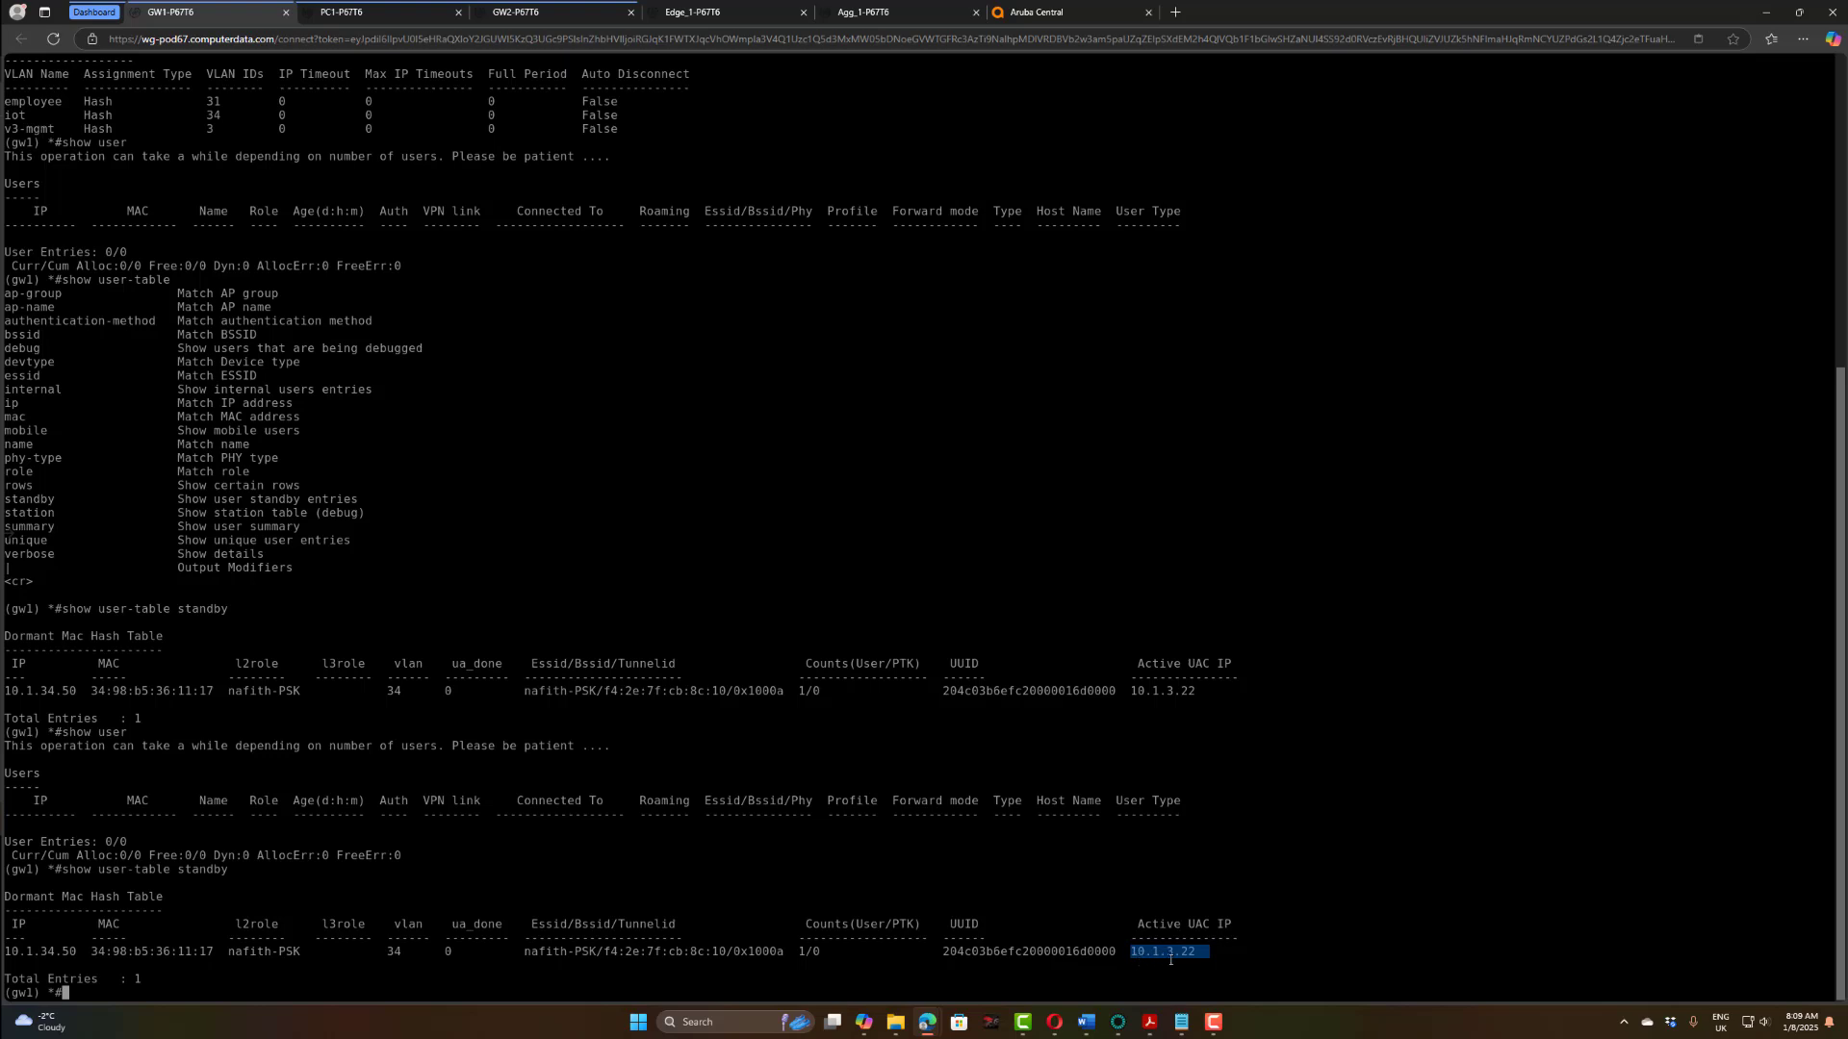
Step: Run show ip interface brief on gw1 to compare its own addresses with the active UAC IP
left_click(1164, 964)
type("show ip interface brief")
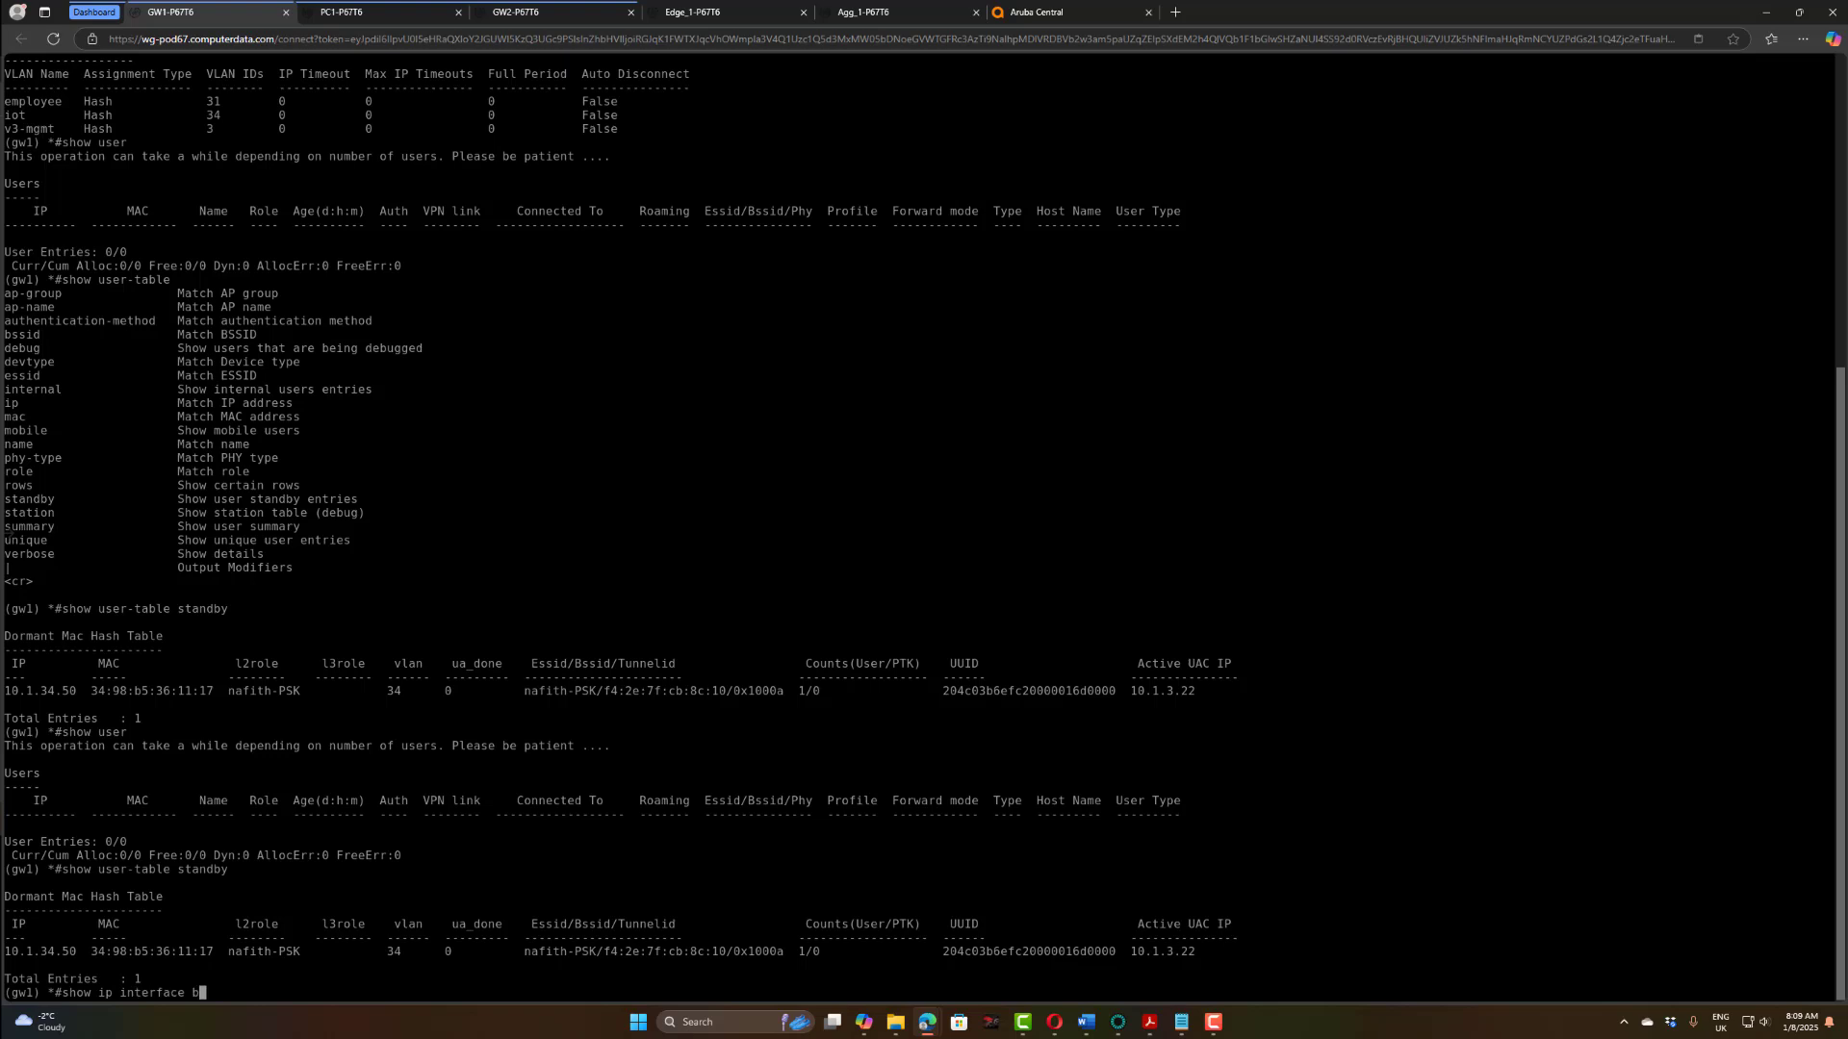
key("Return")
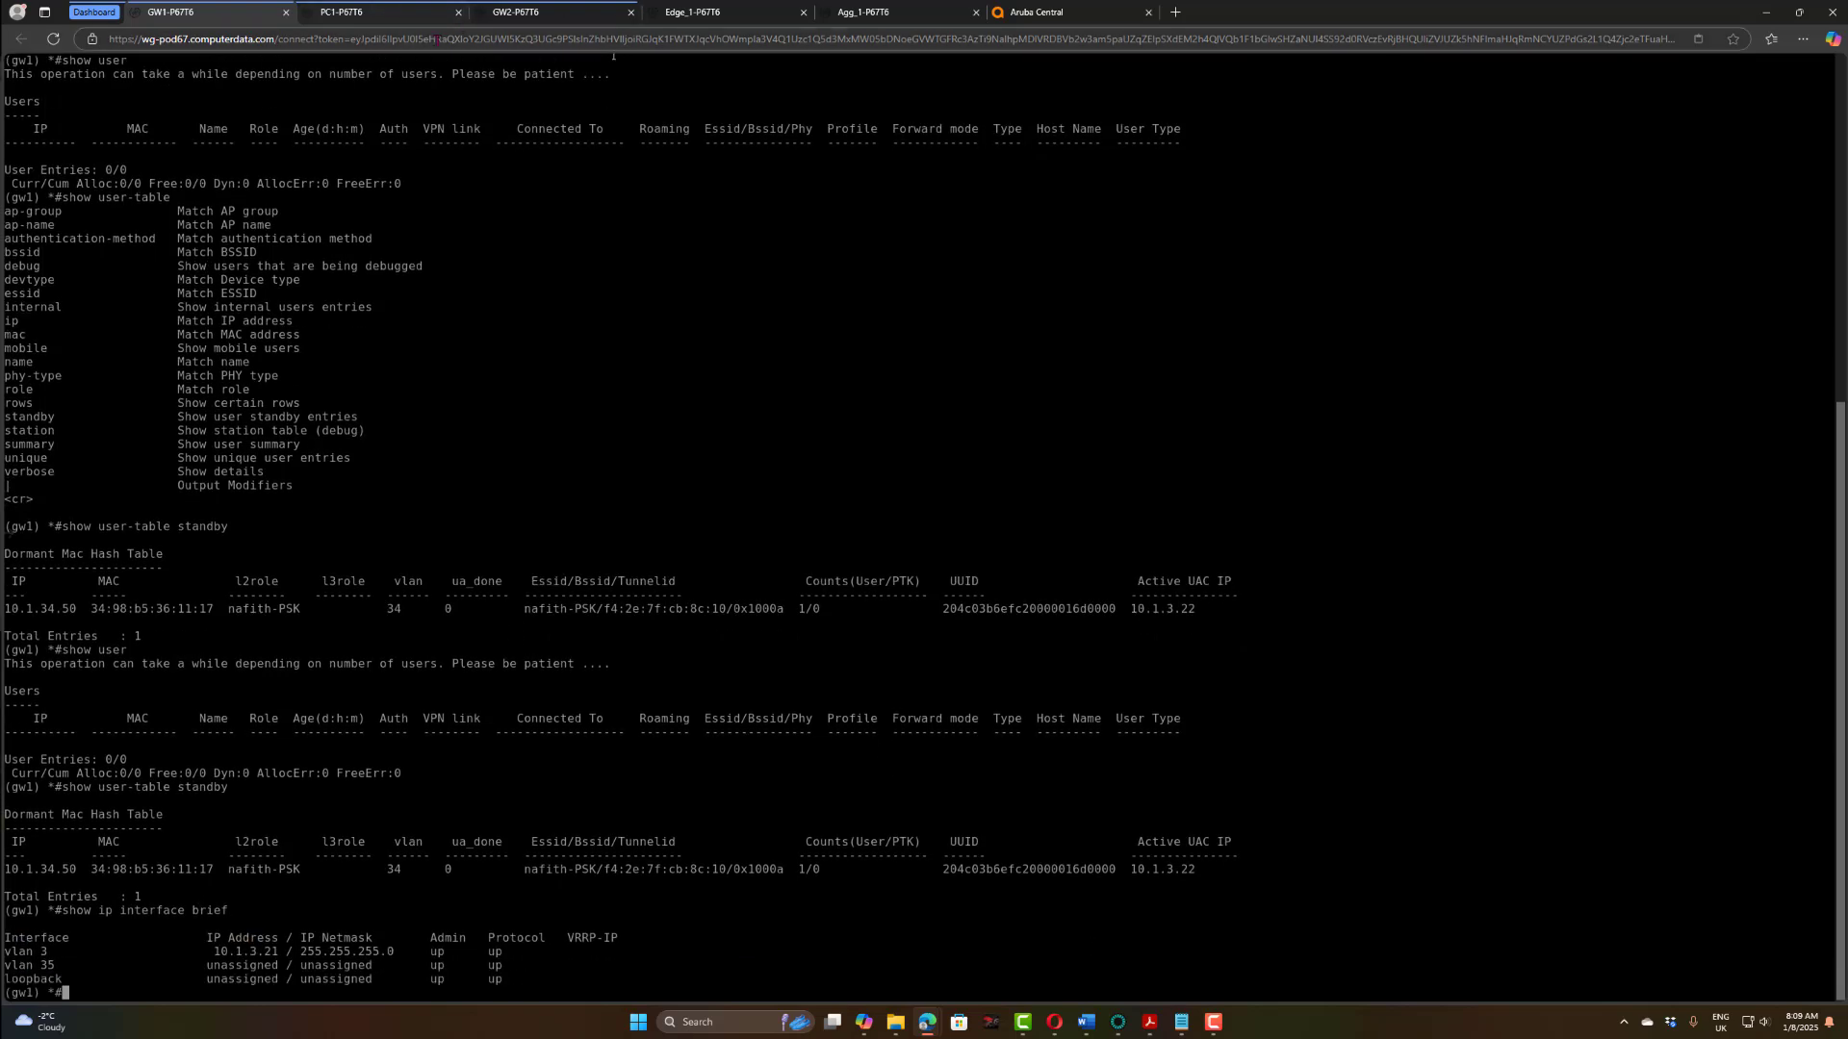
Step: Switch to the GW2 console, run show user, and examine the wireless client's MAC, name and connected access point
left_click(505, 13)
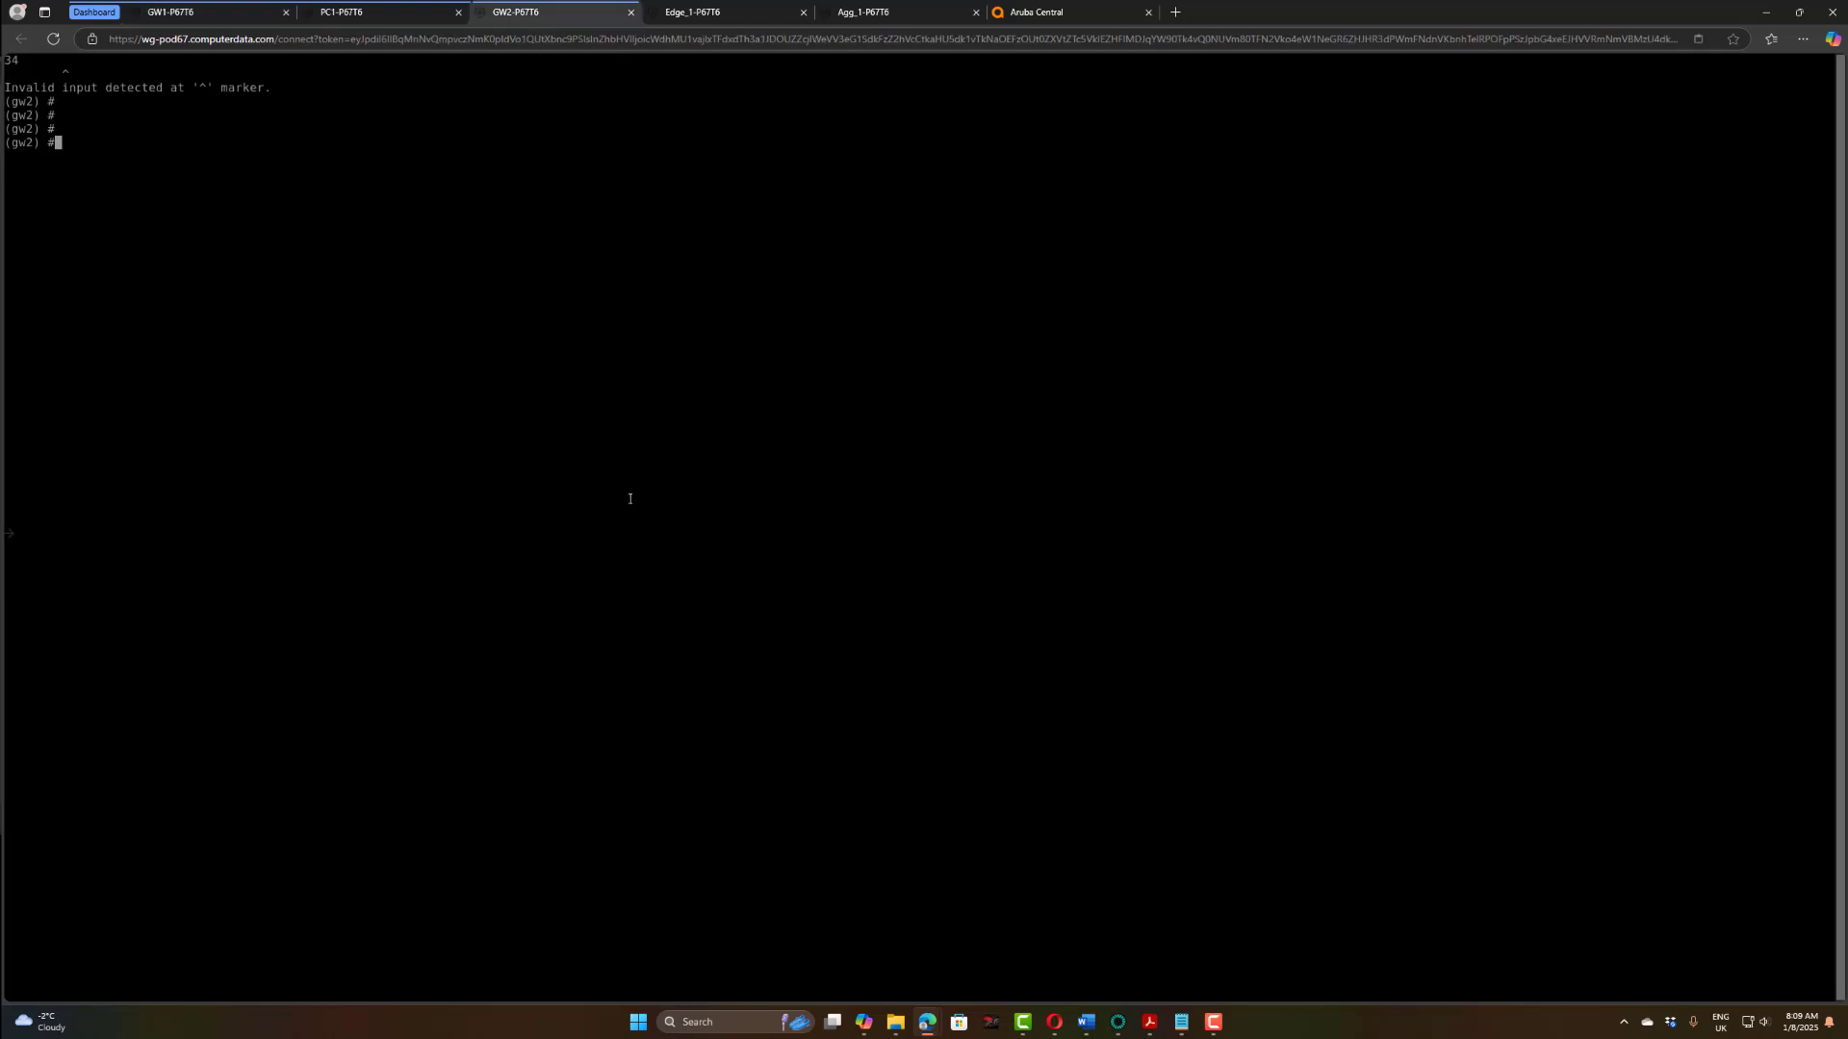
type("show user")
key("Return")
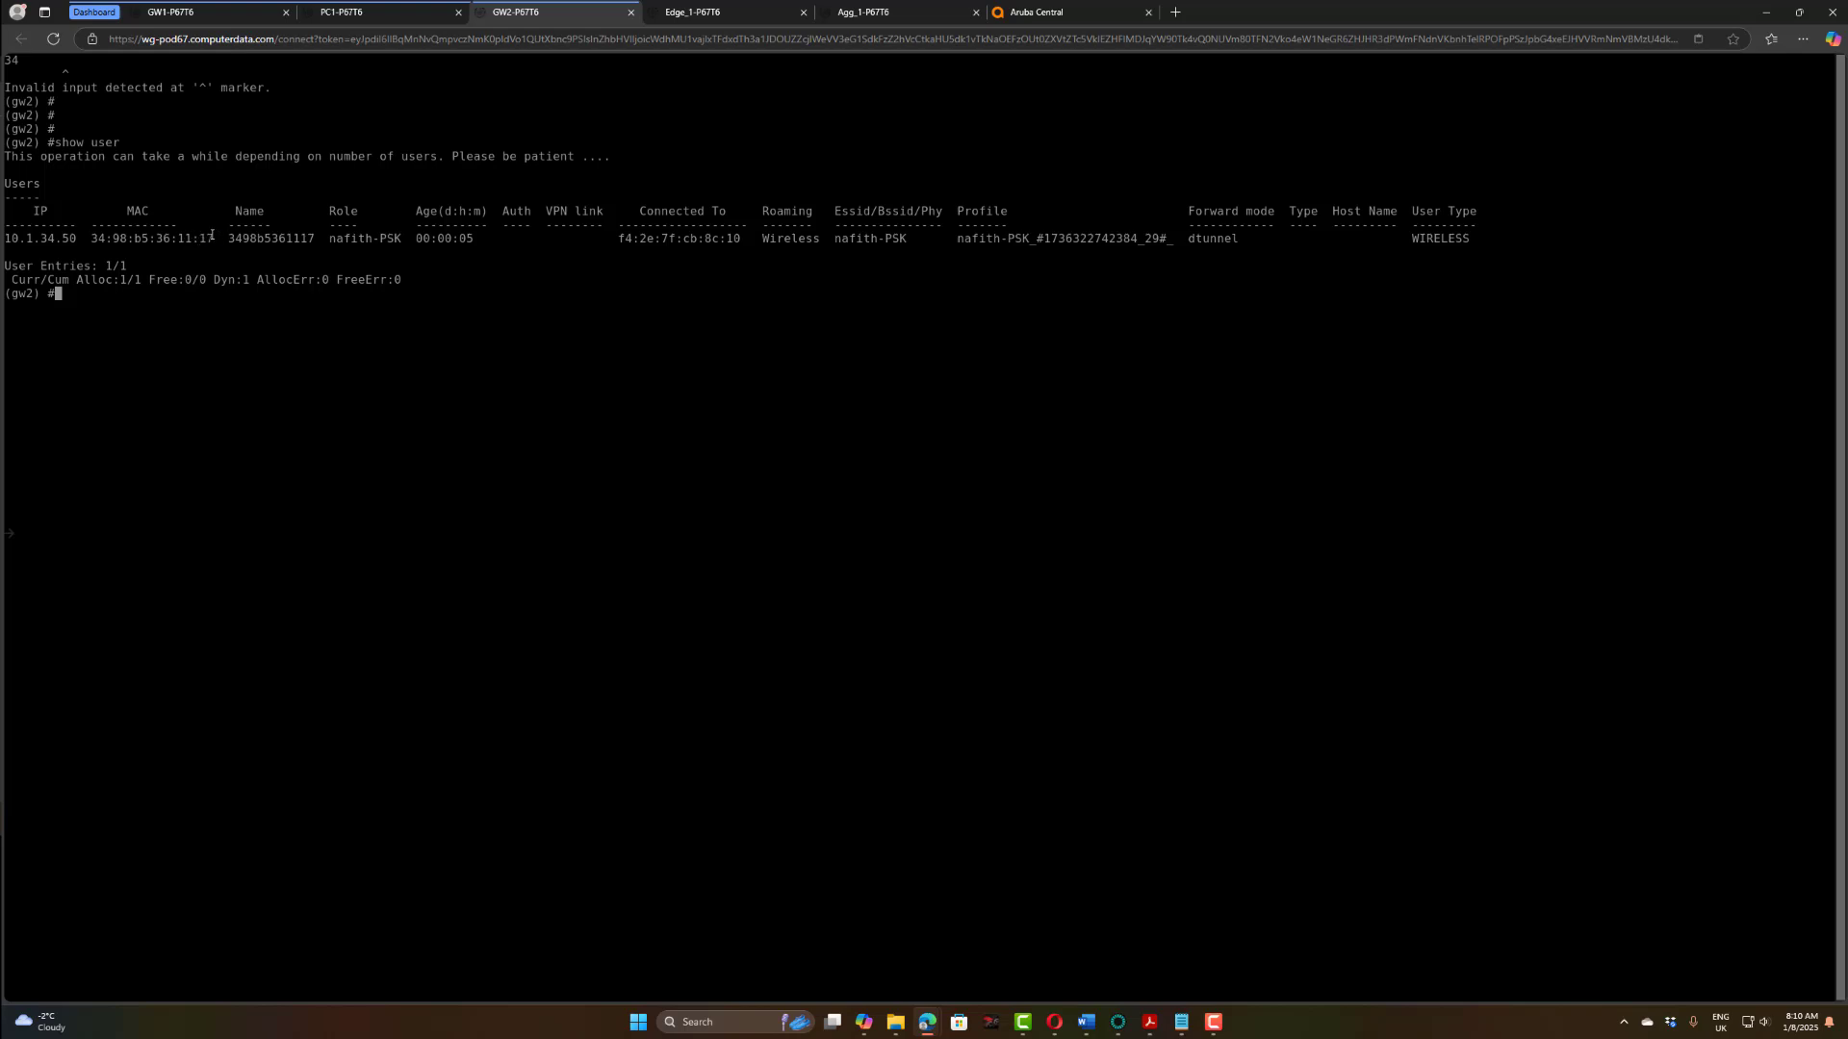
left_click_drag(214, 238, 93, 237)
left_click_drag(311, 237, 229, 242)
left_click_drag(743, 237, 622, 236)
Step: Return to Aruba Central, list clients at the Global level, and open the details of the tunneled client connected to gw2
left_click(1044, 12)
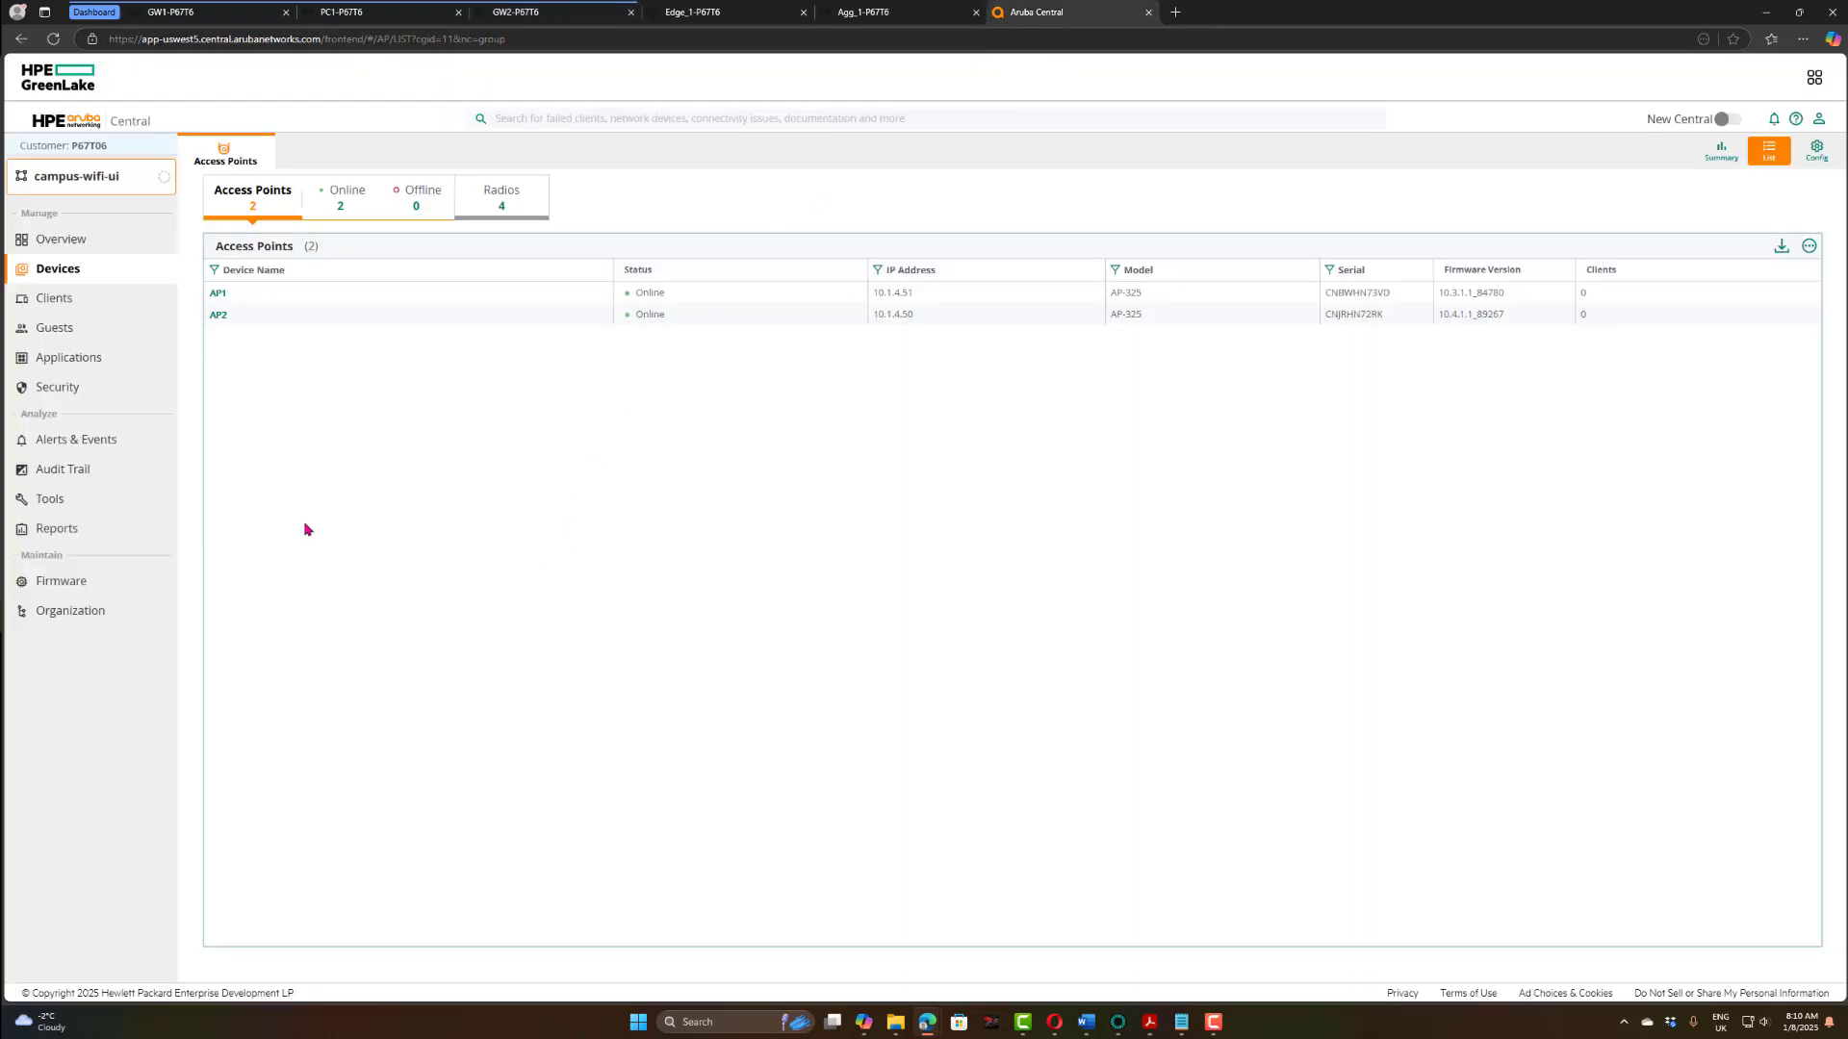
left_click(80, 302)
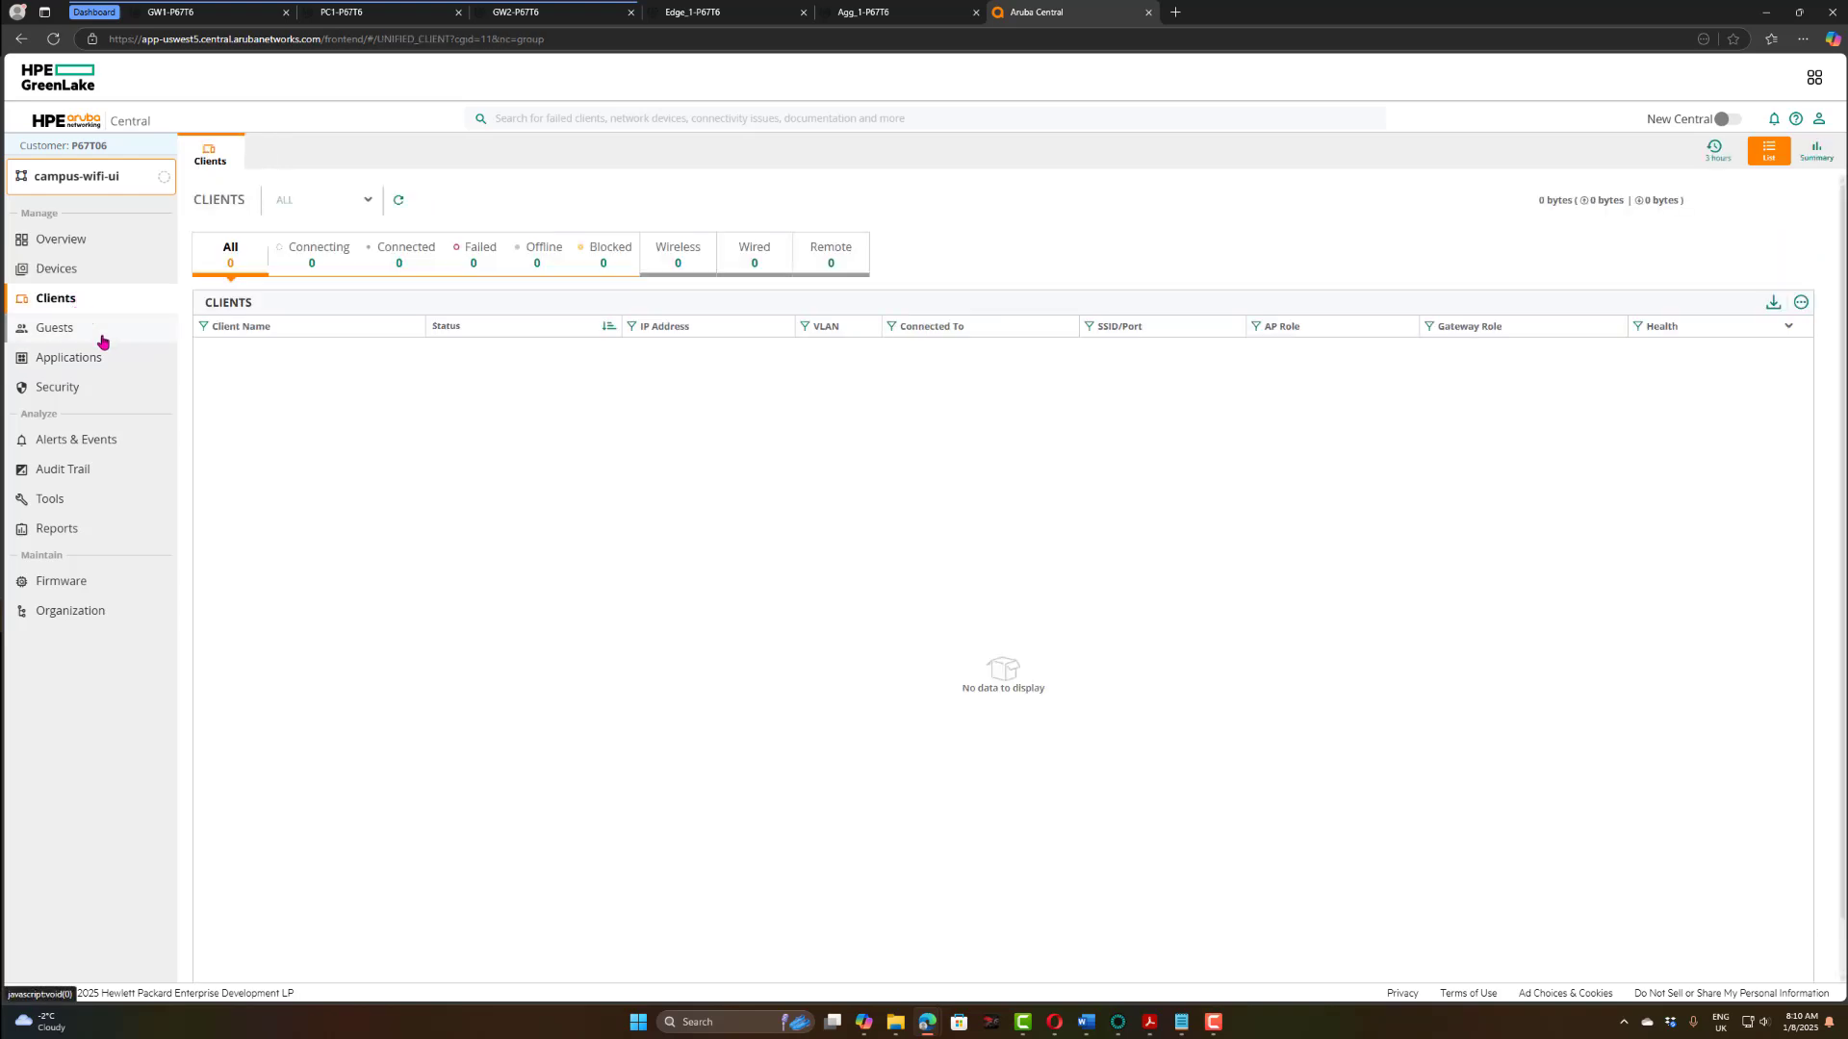
left_click(104, 178)
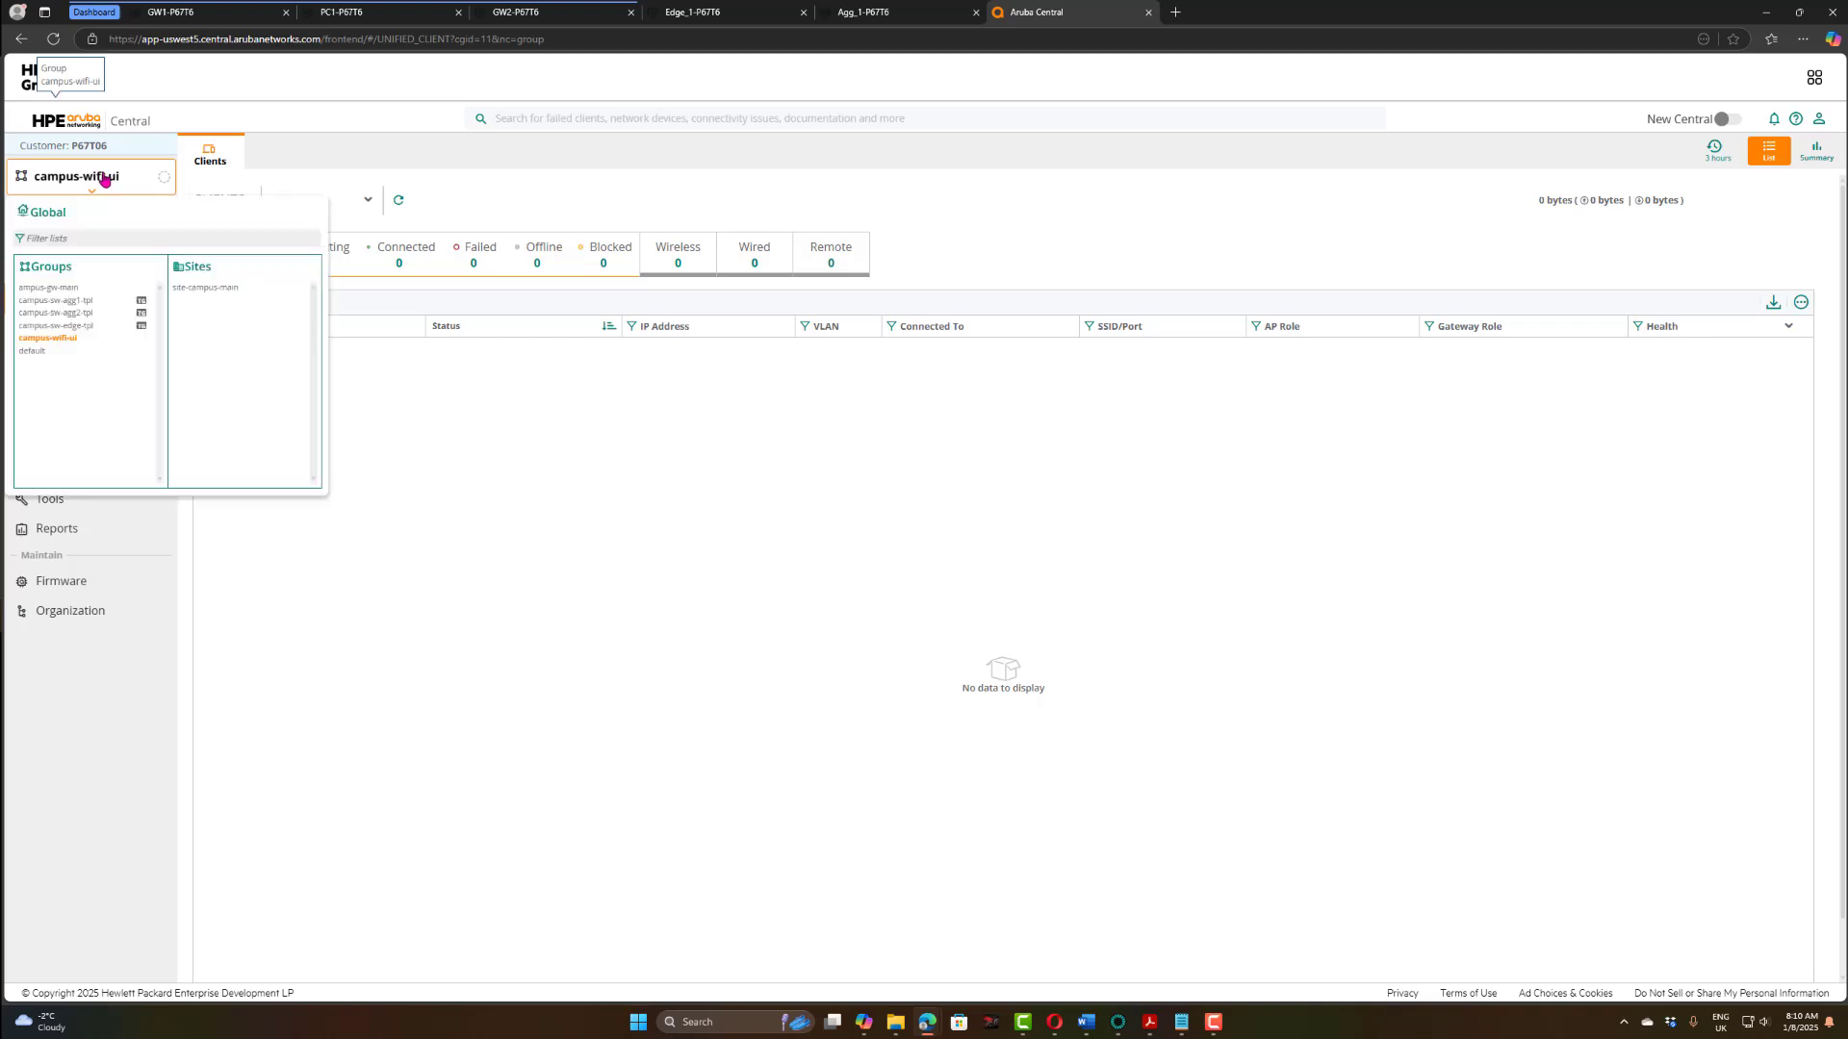
left_click(53, 212)
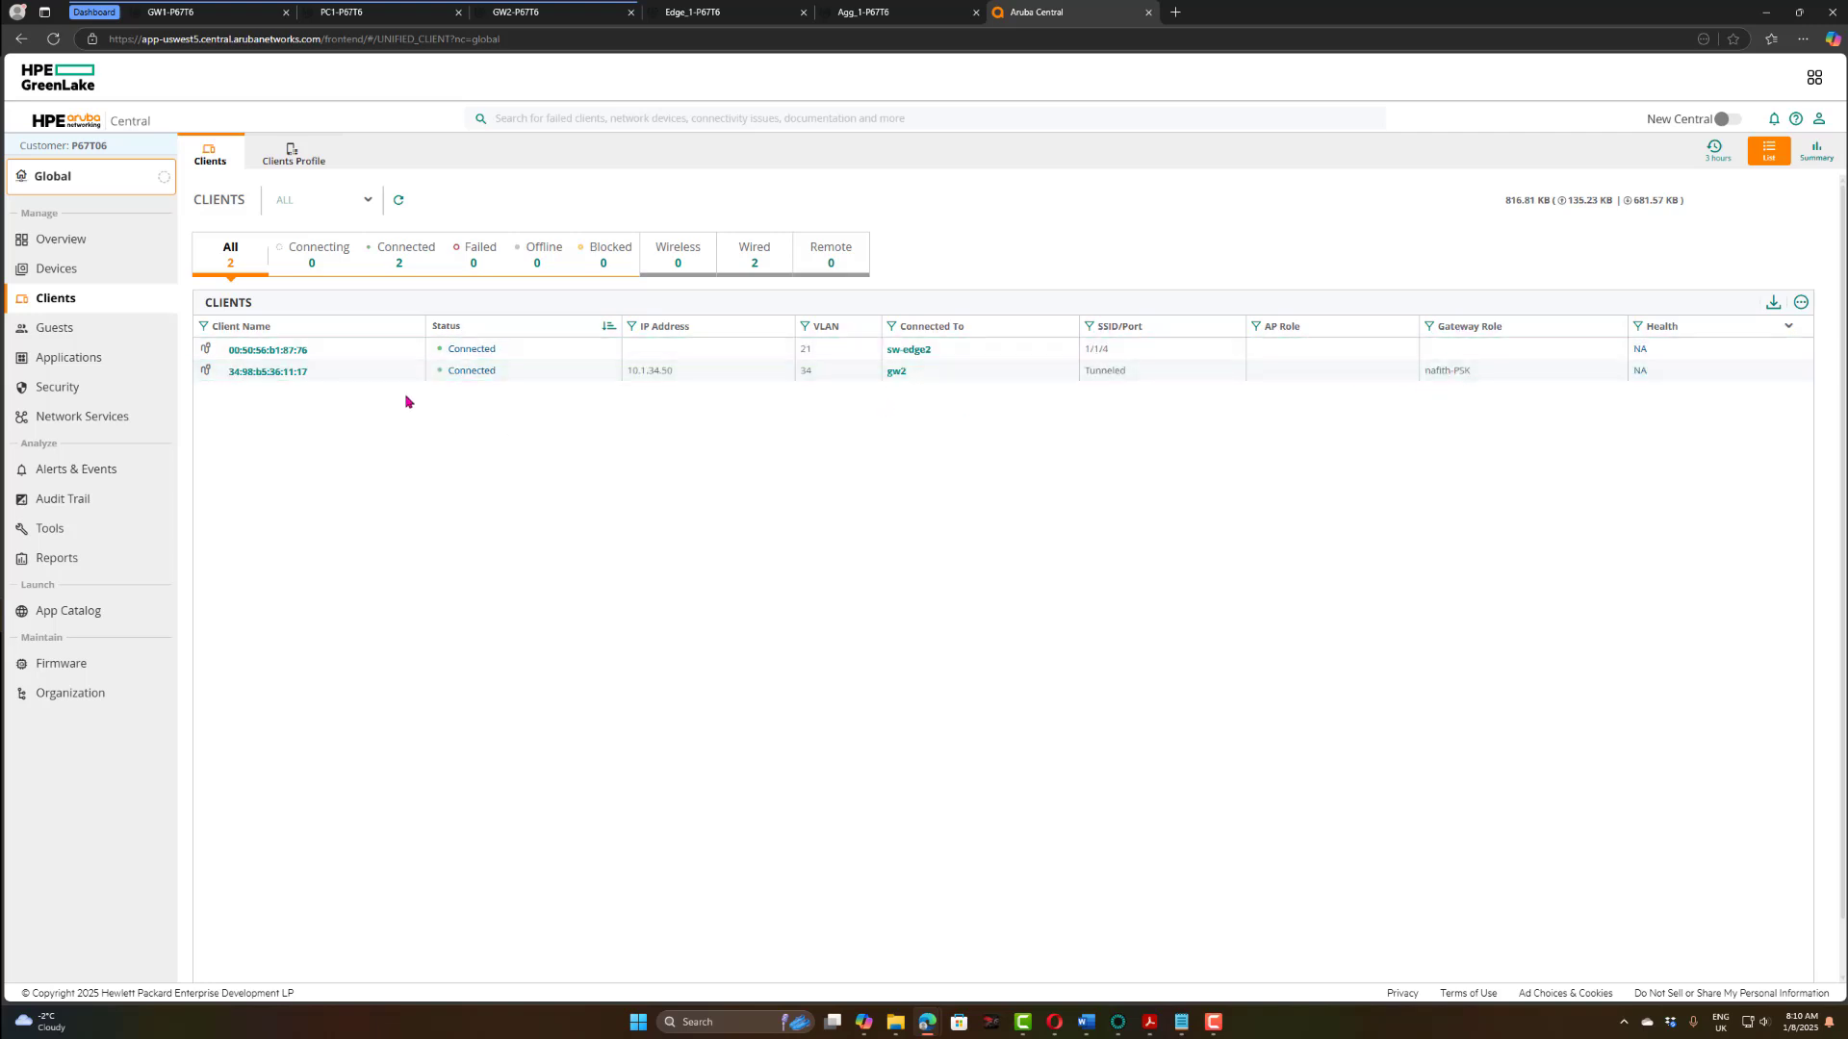
left_click(275, 373)
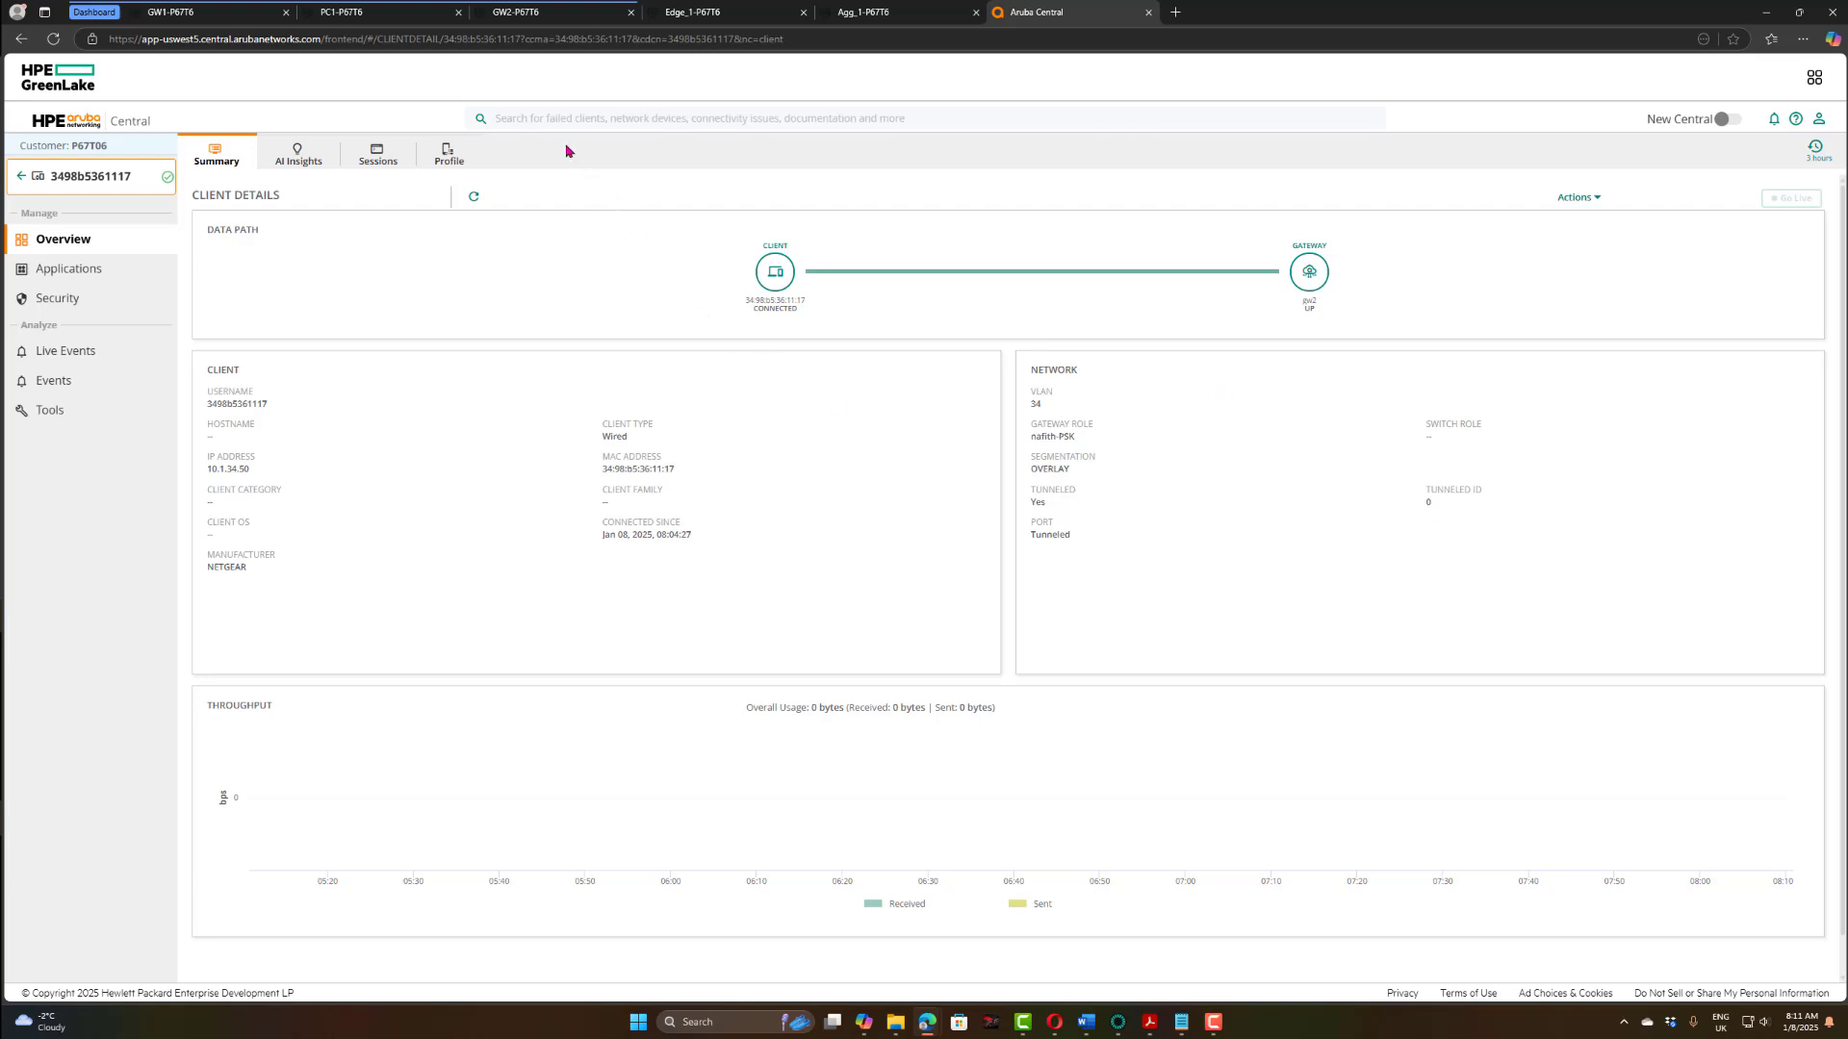
Step: Recheck the connected access point's MAC in the GW2 console's user table, then return to Aruba Central
left_click(536, 21)
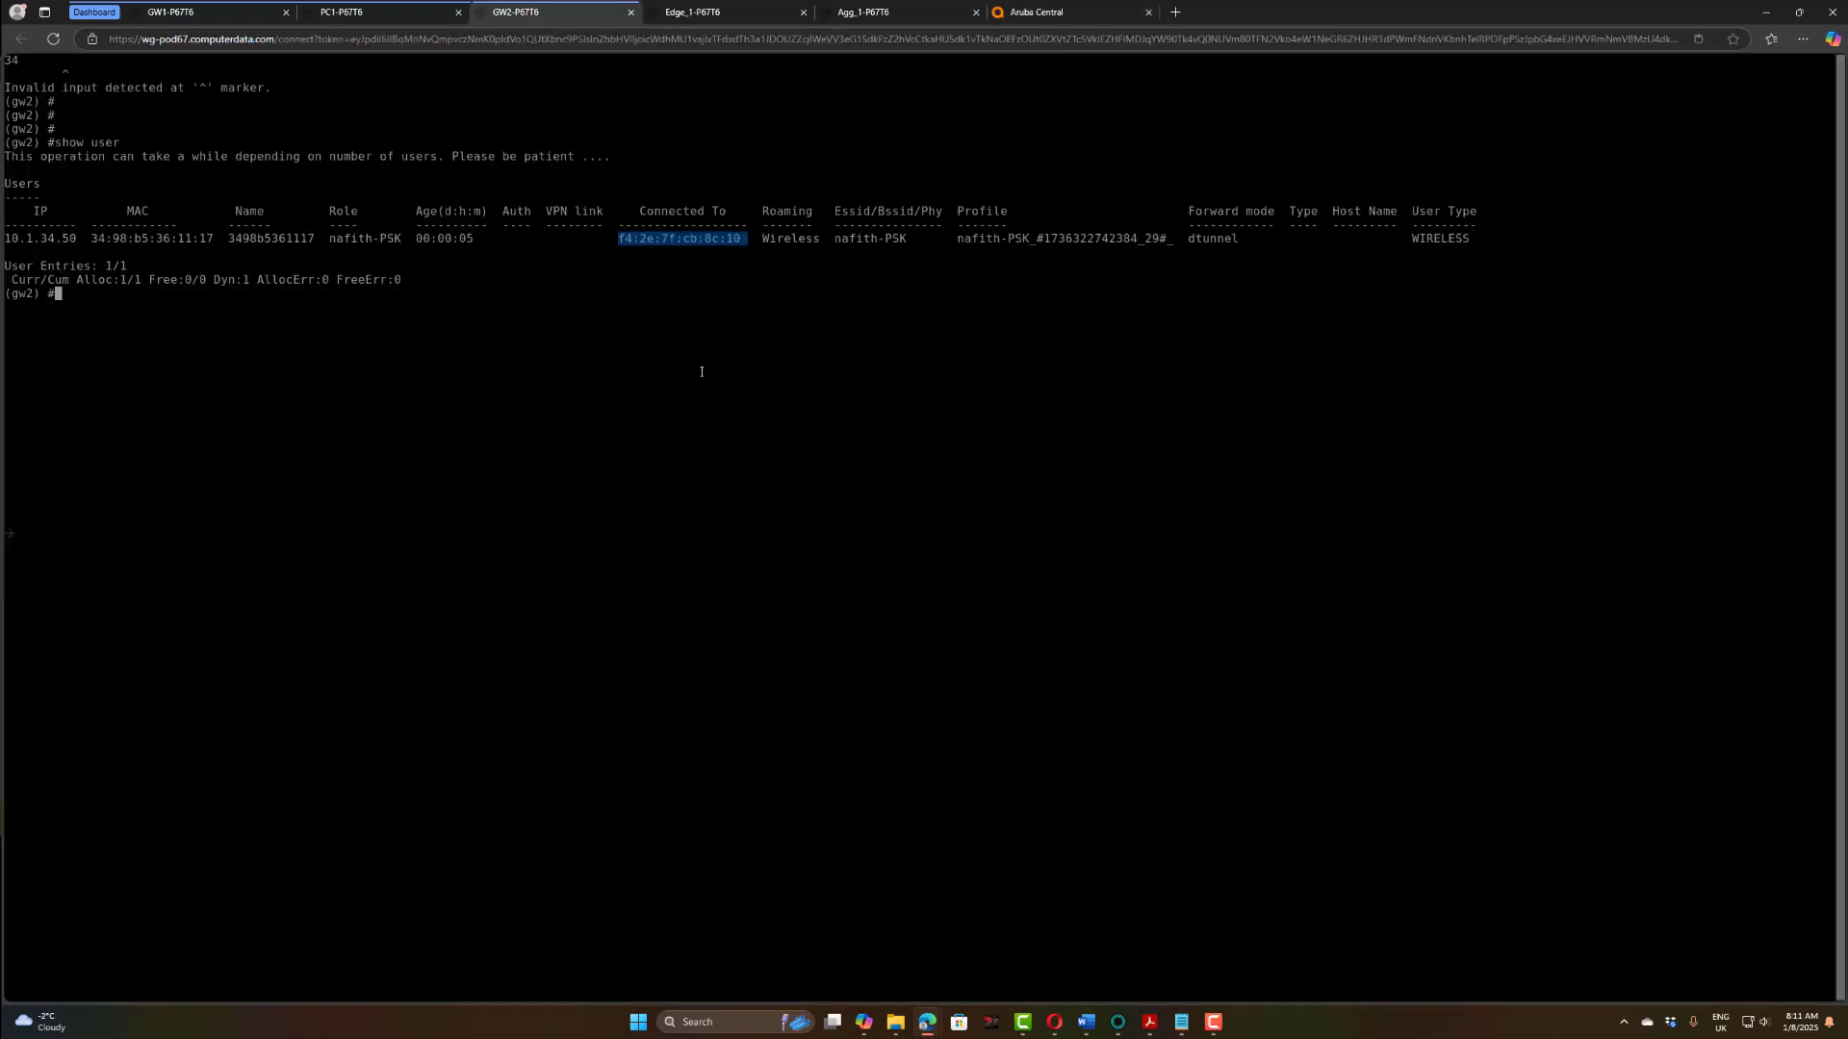
left_click(770, 261)
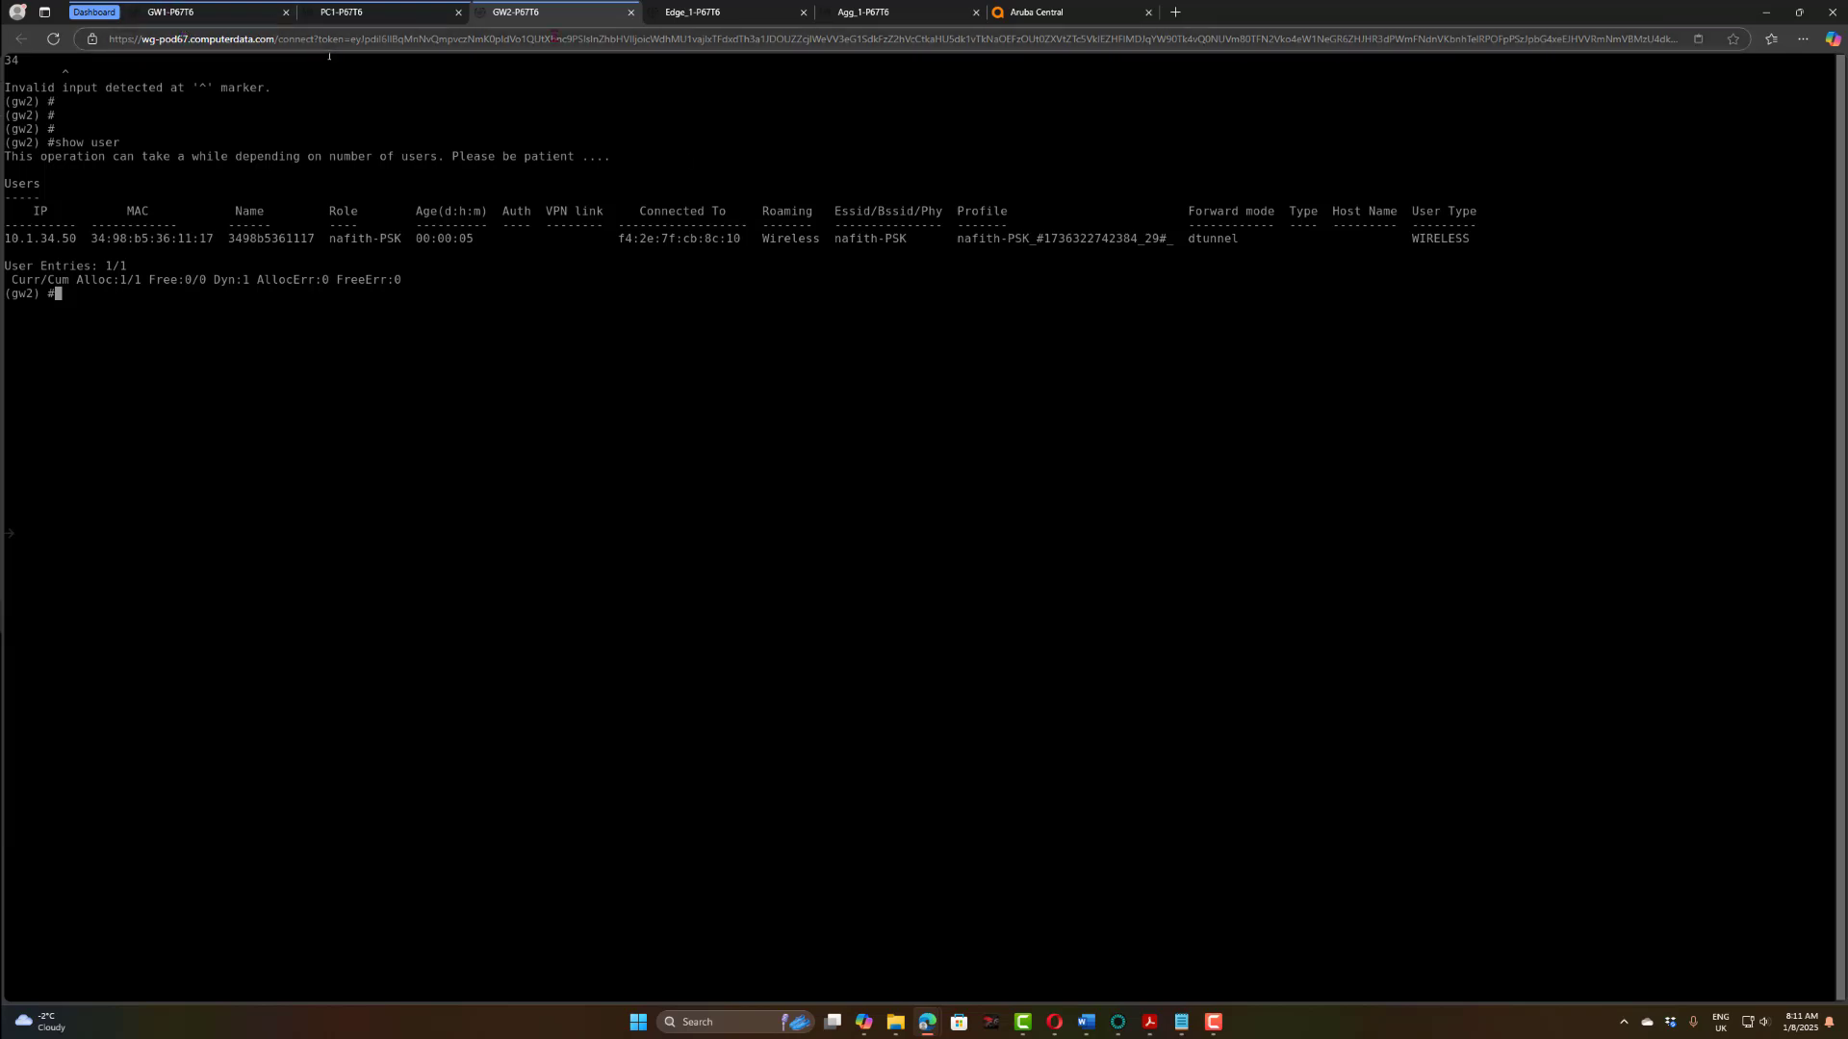
left_click(1046, 14)
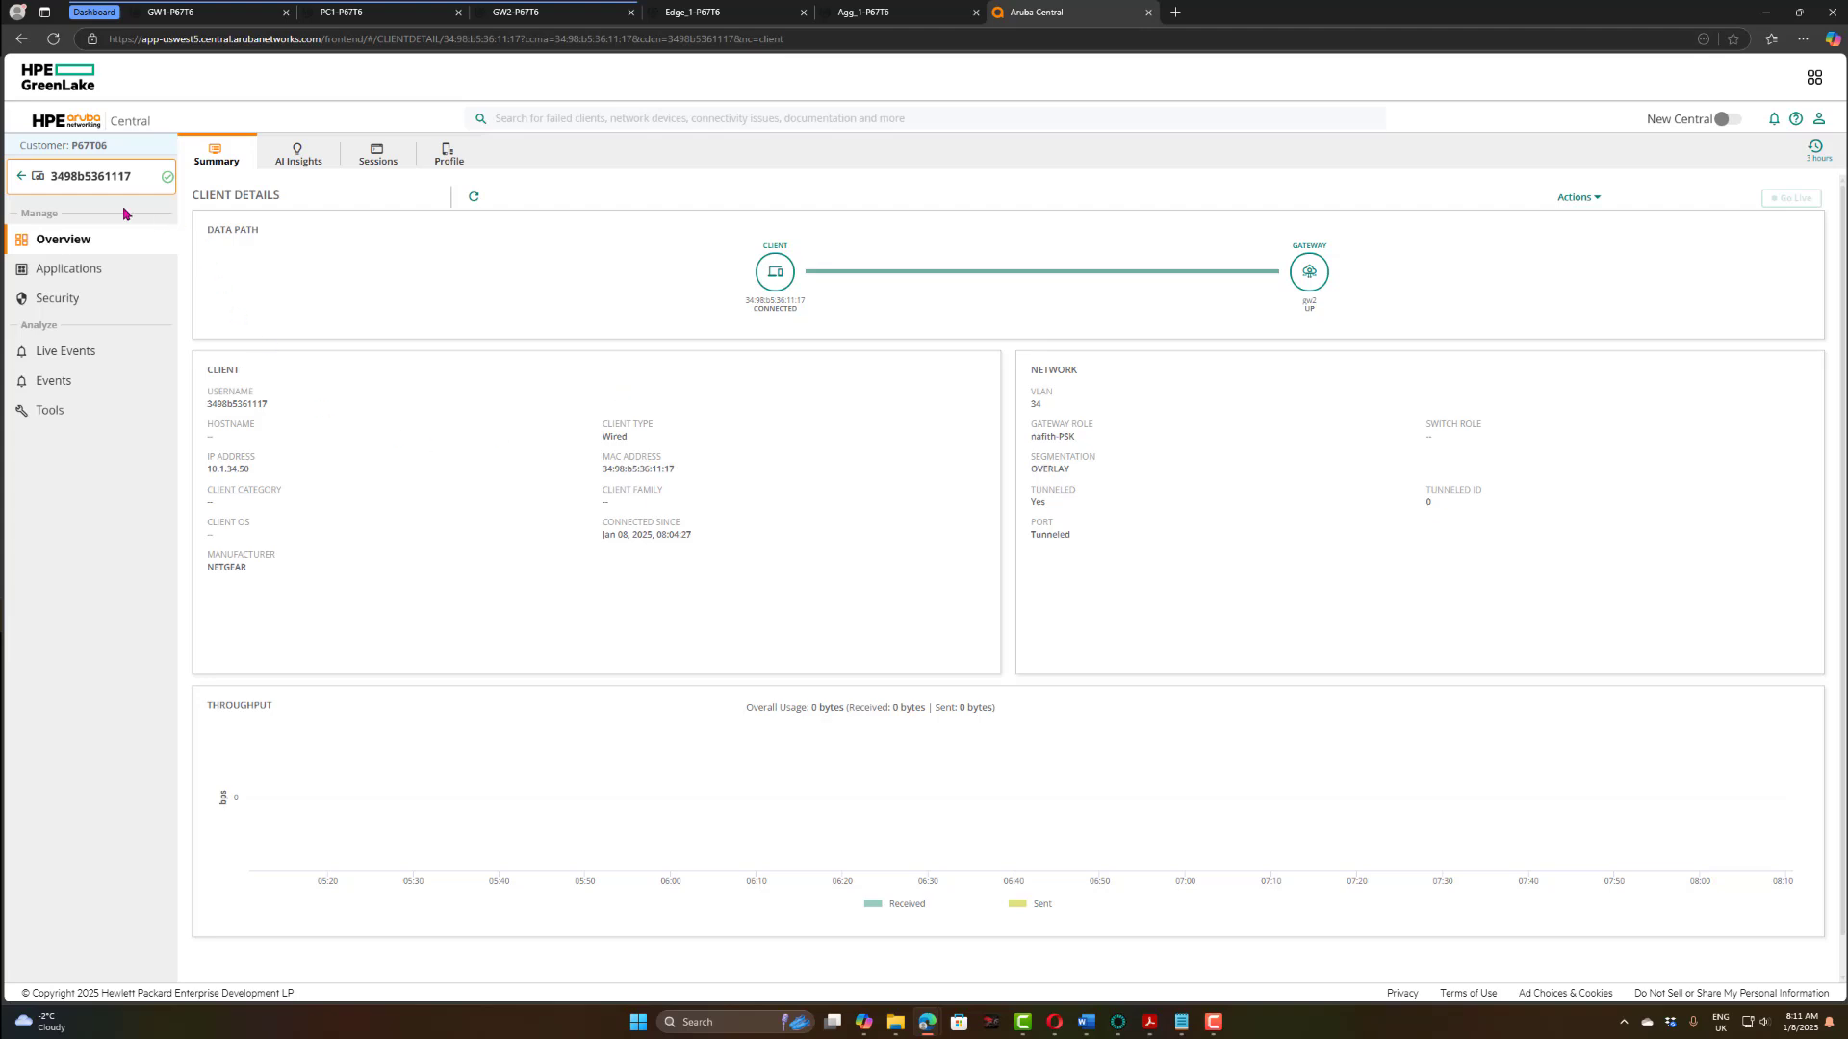
Step: Set the Central context to the campus-wifi-ui group and list its access points
left_click(104, 186)
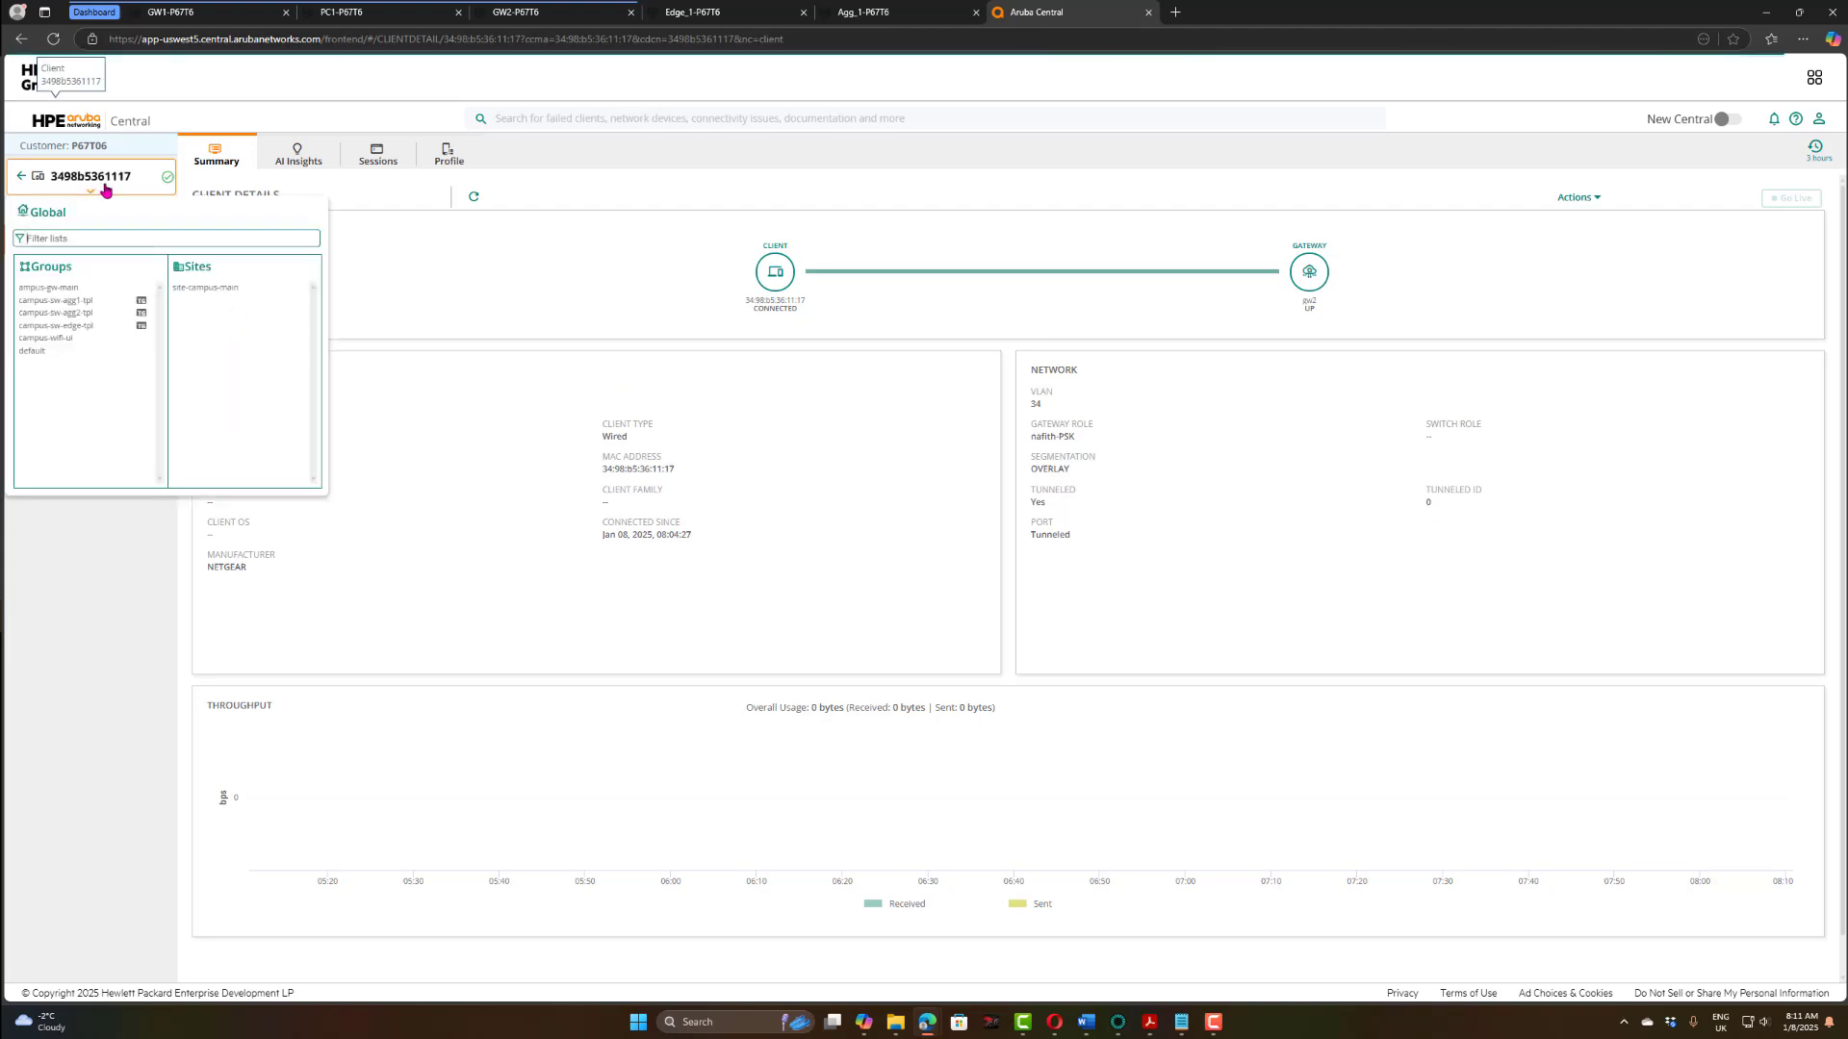
left_click(64, 338)
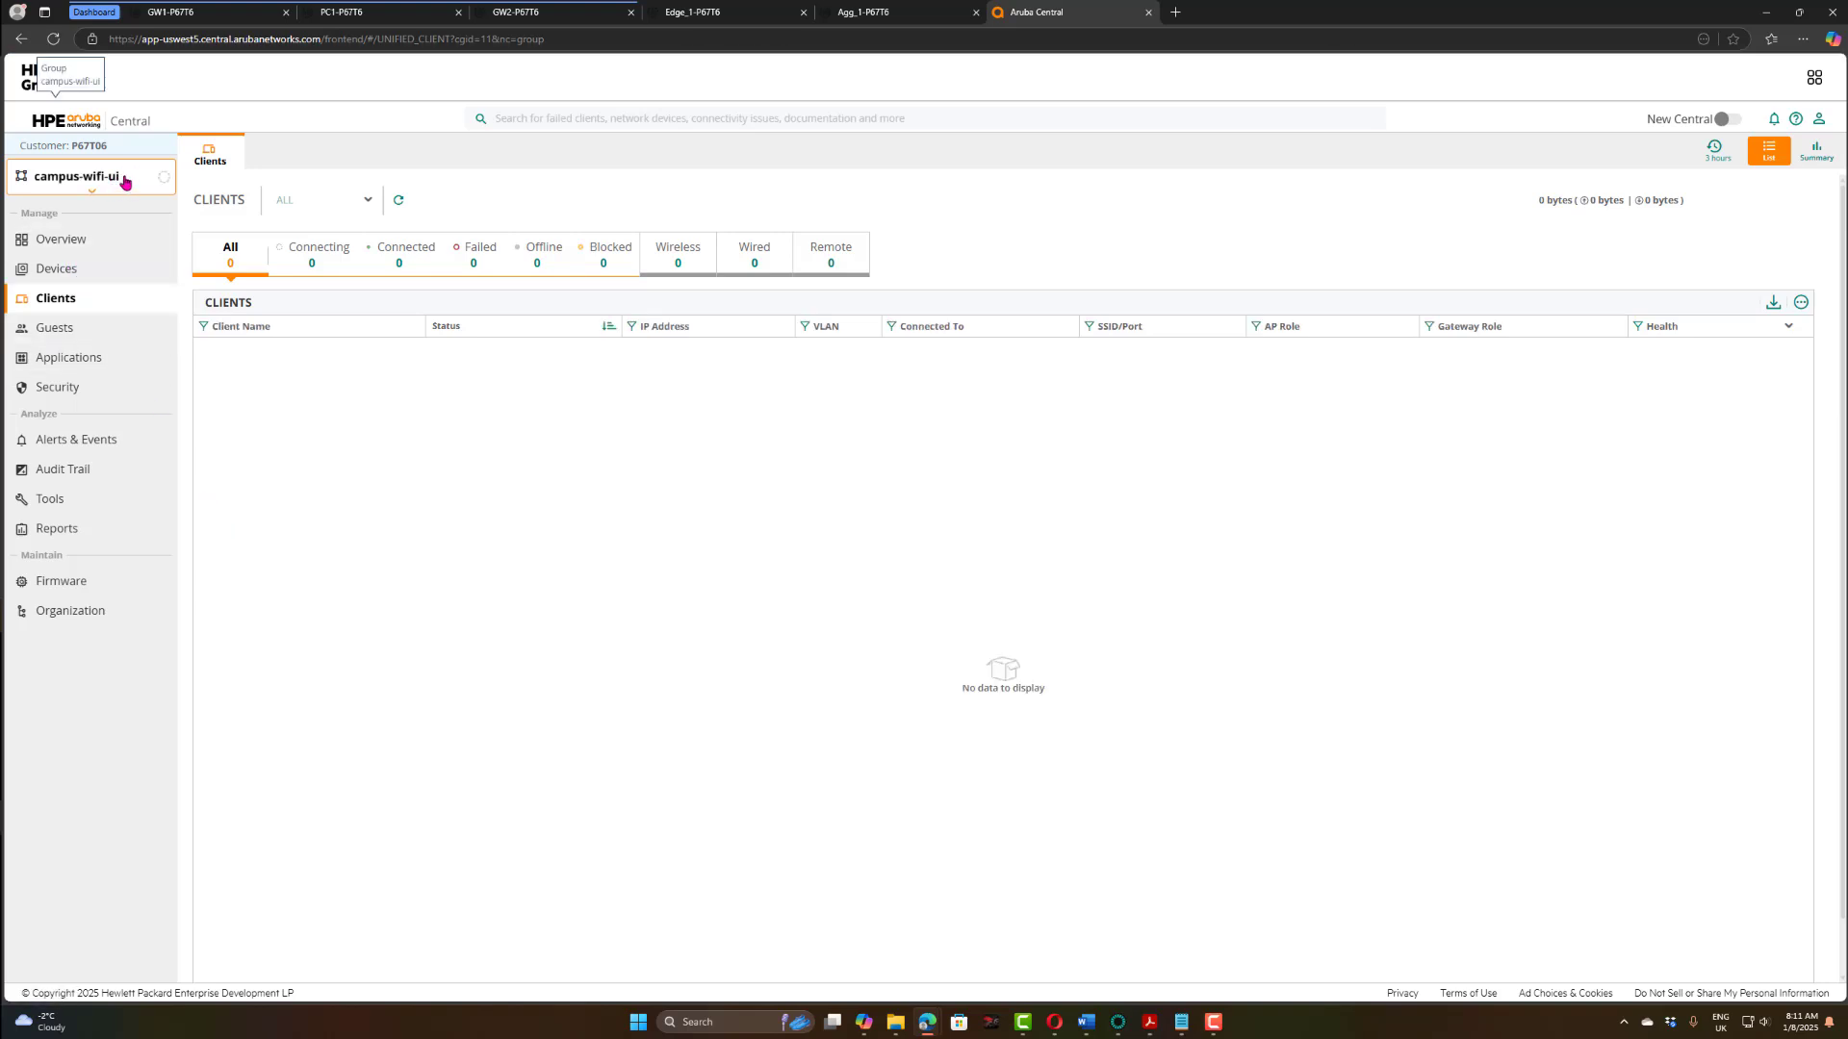
left_click(81, 269)
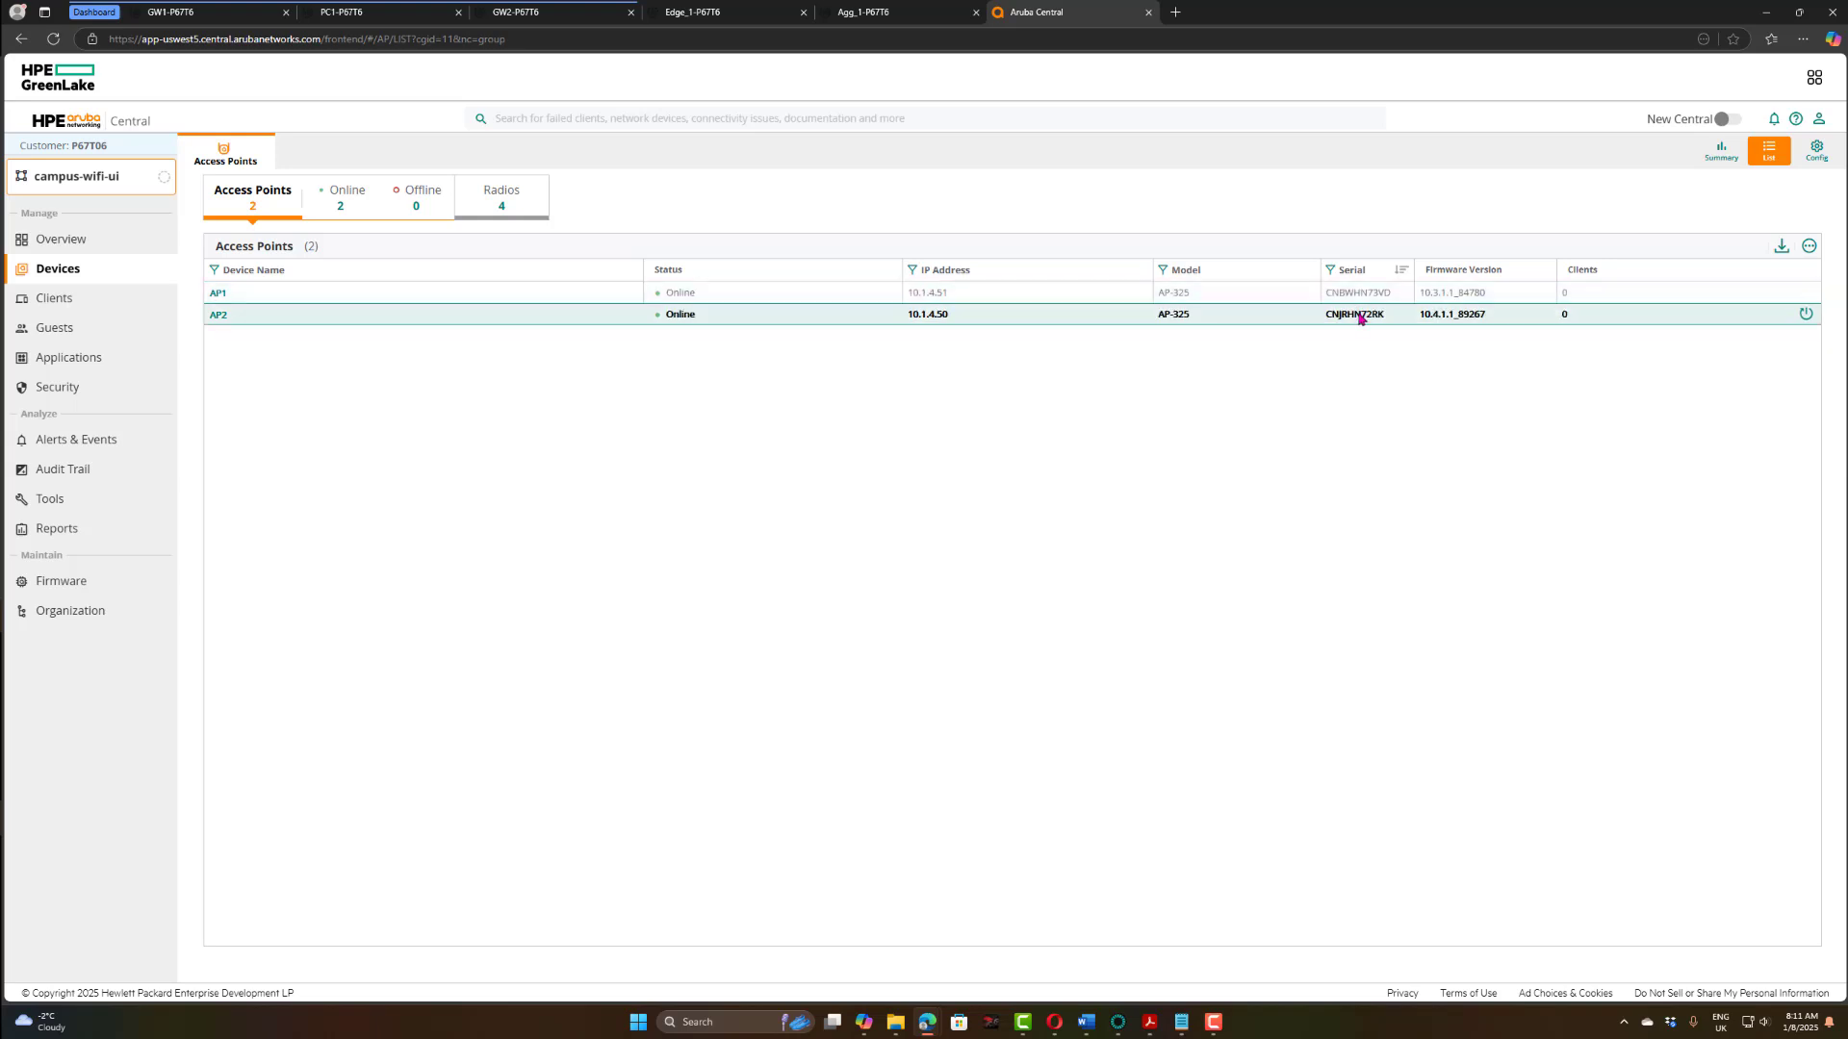
Step: Open AP1's details, examine its MAC address, and return to the access point list
left_click(219, 295)
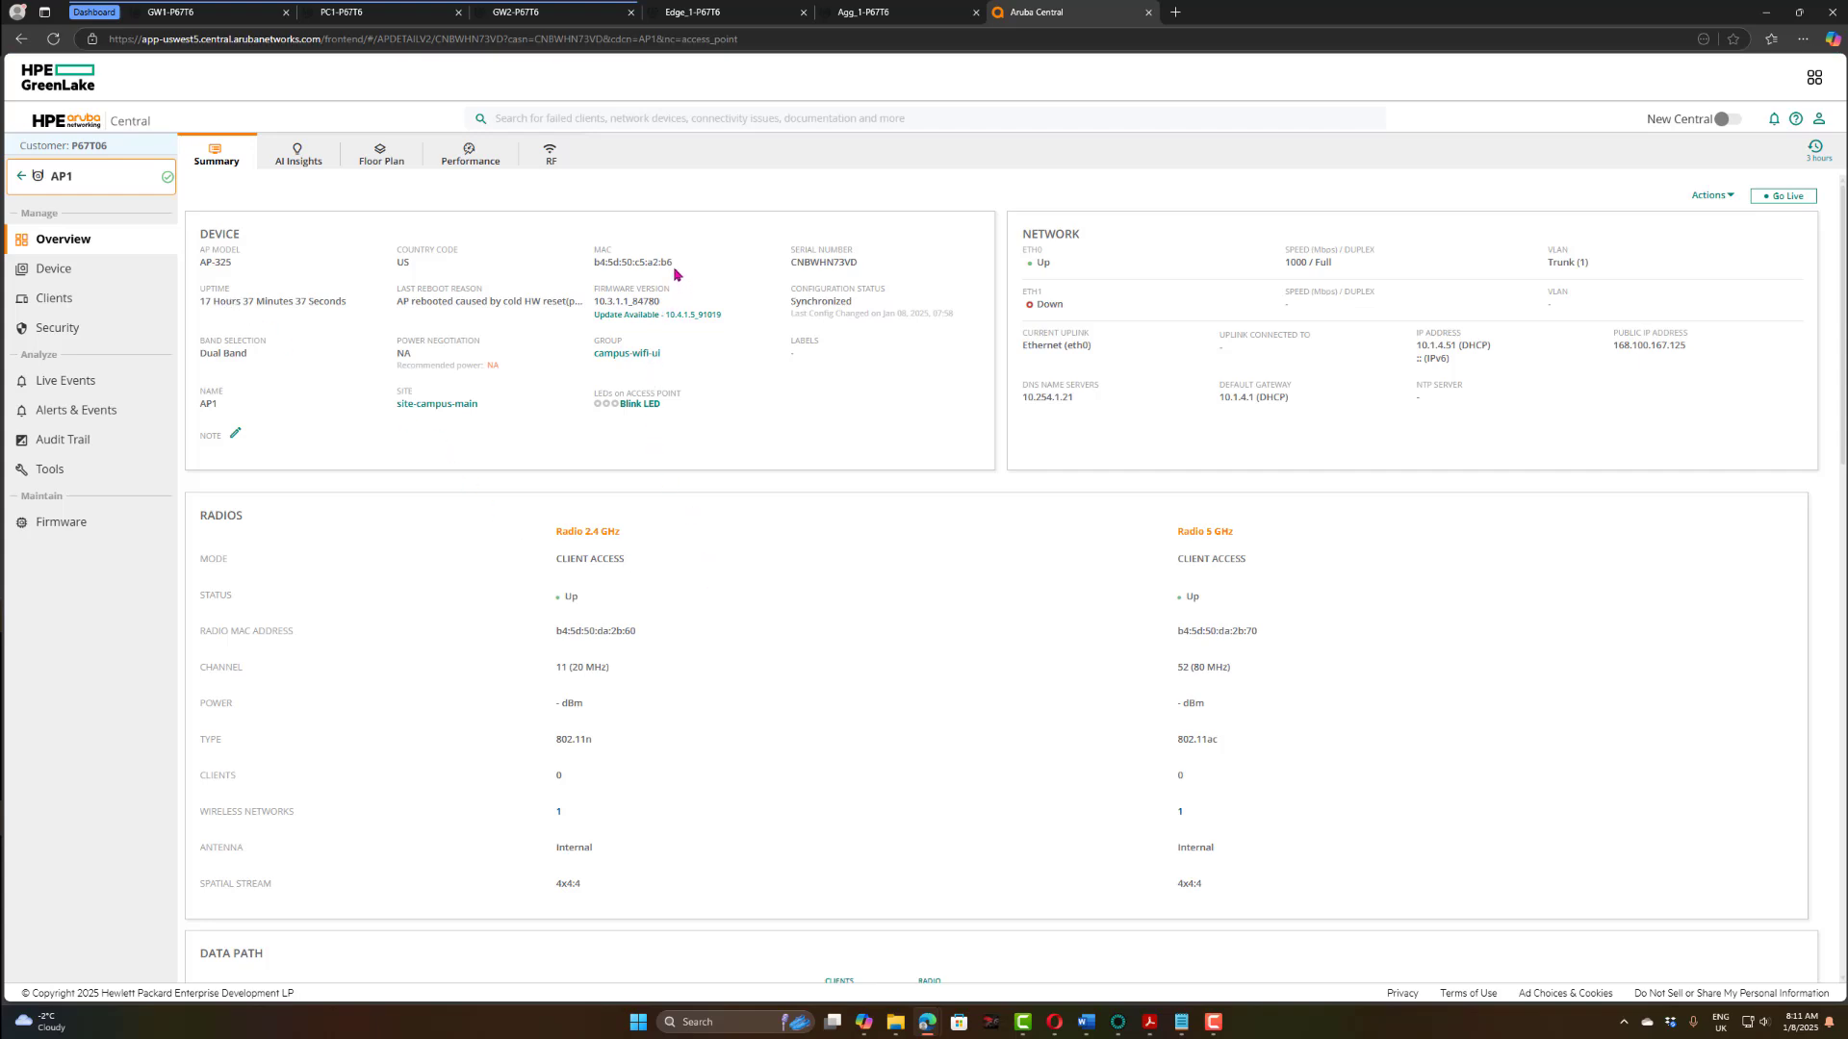
left_click_drag(673, 267, 613, 268)
left_click(23, 177)
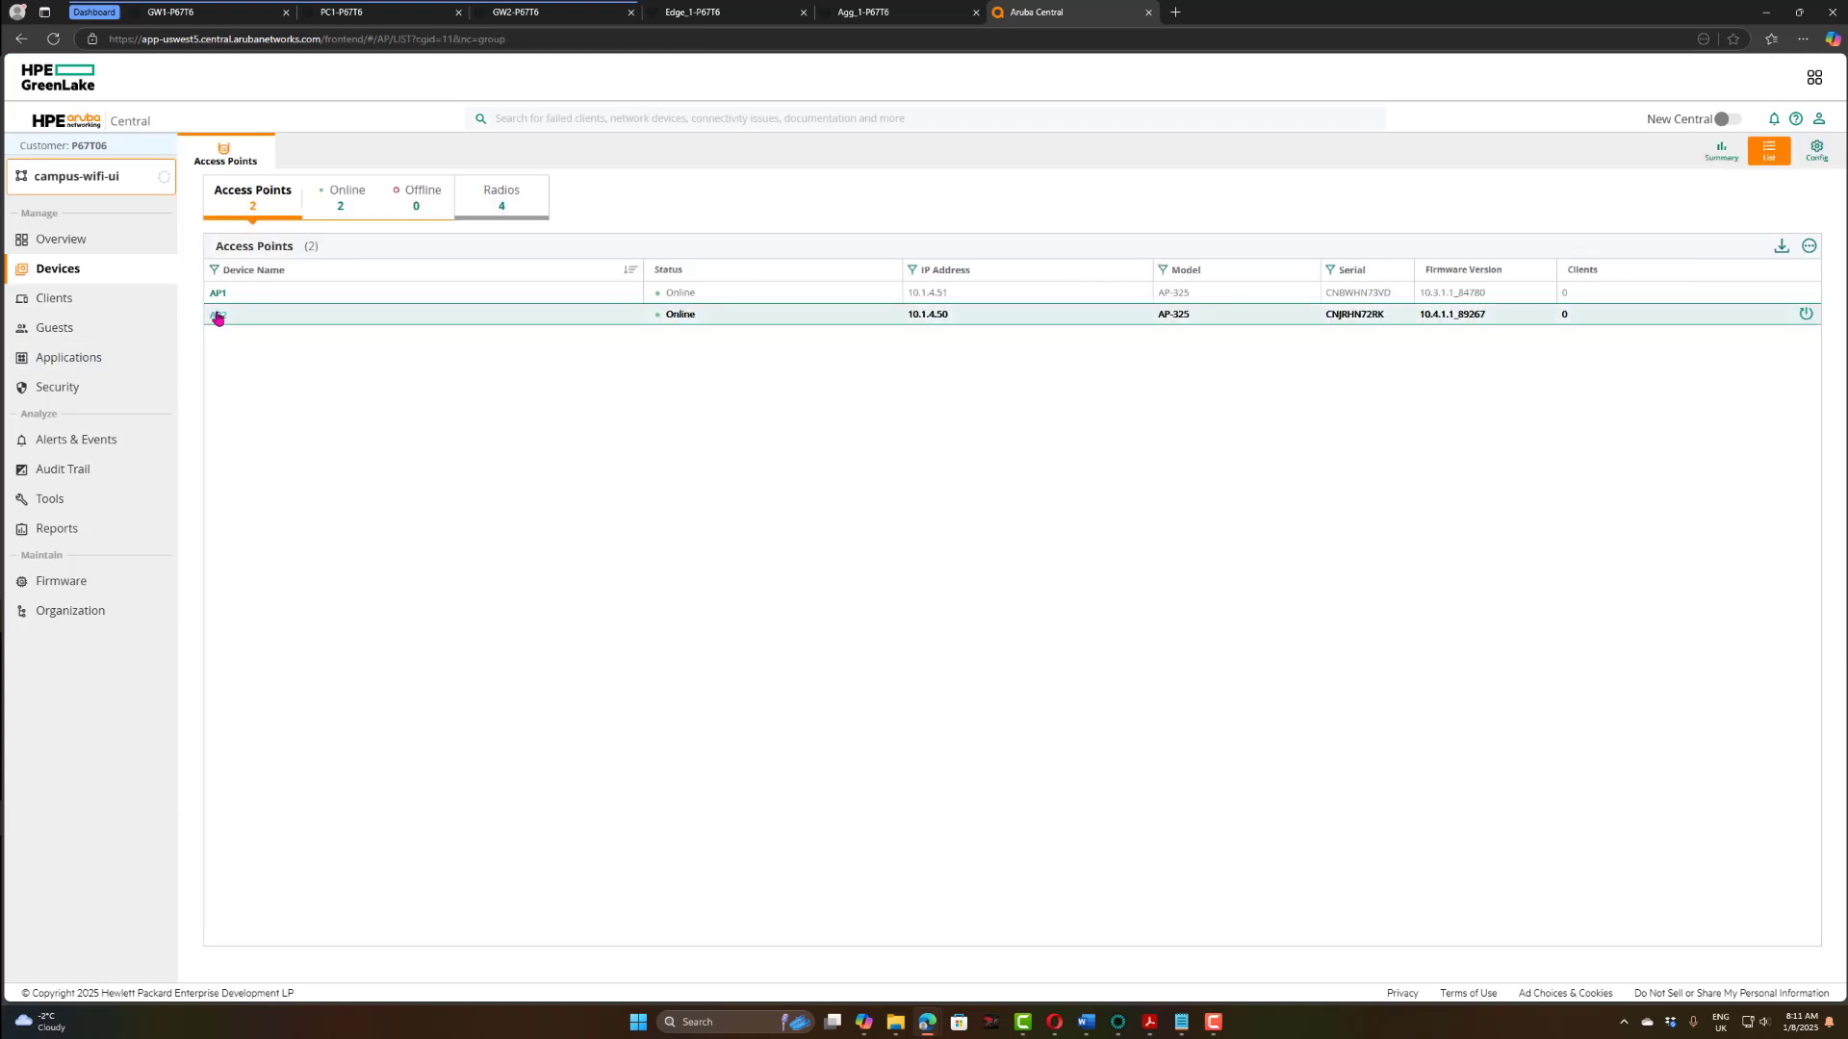
Step: Open AP2's details to compare its MAC address, check its client list, and leave the AP2 view
left_click(218, 320)
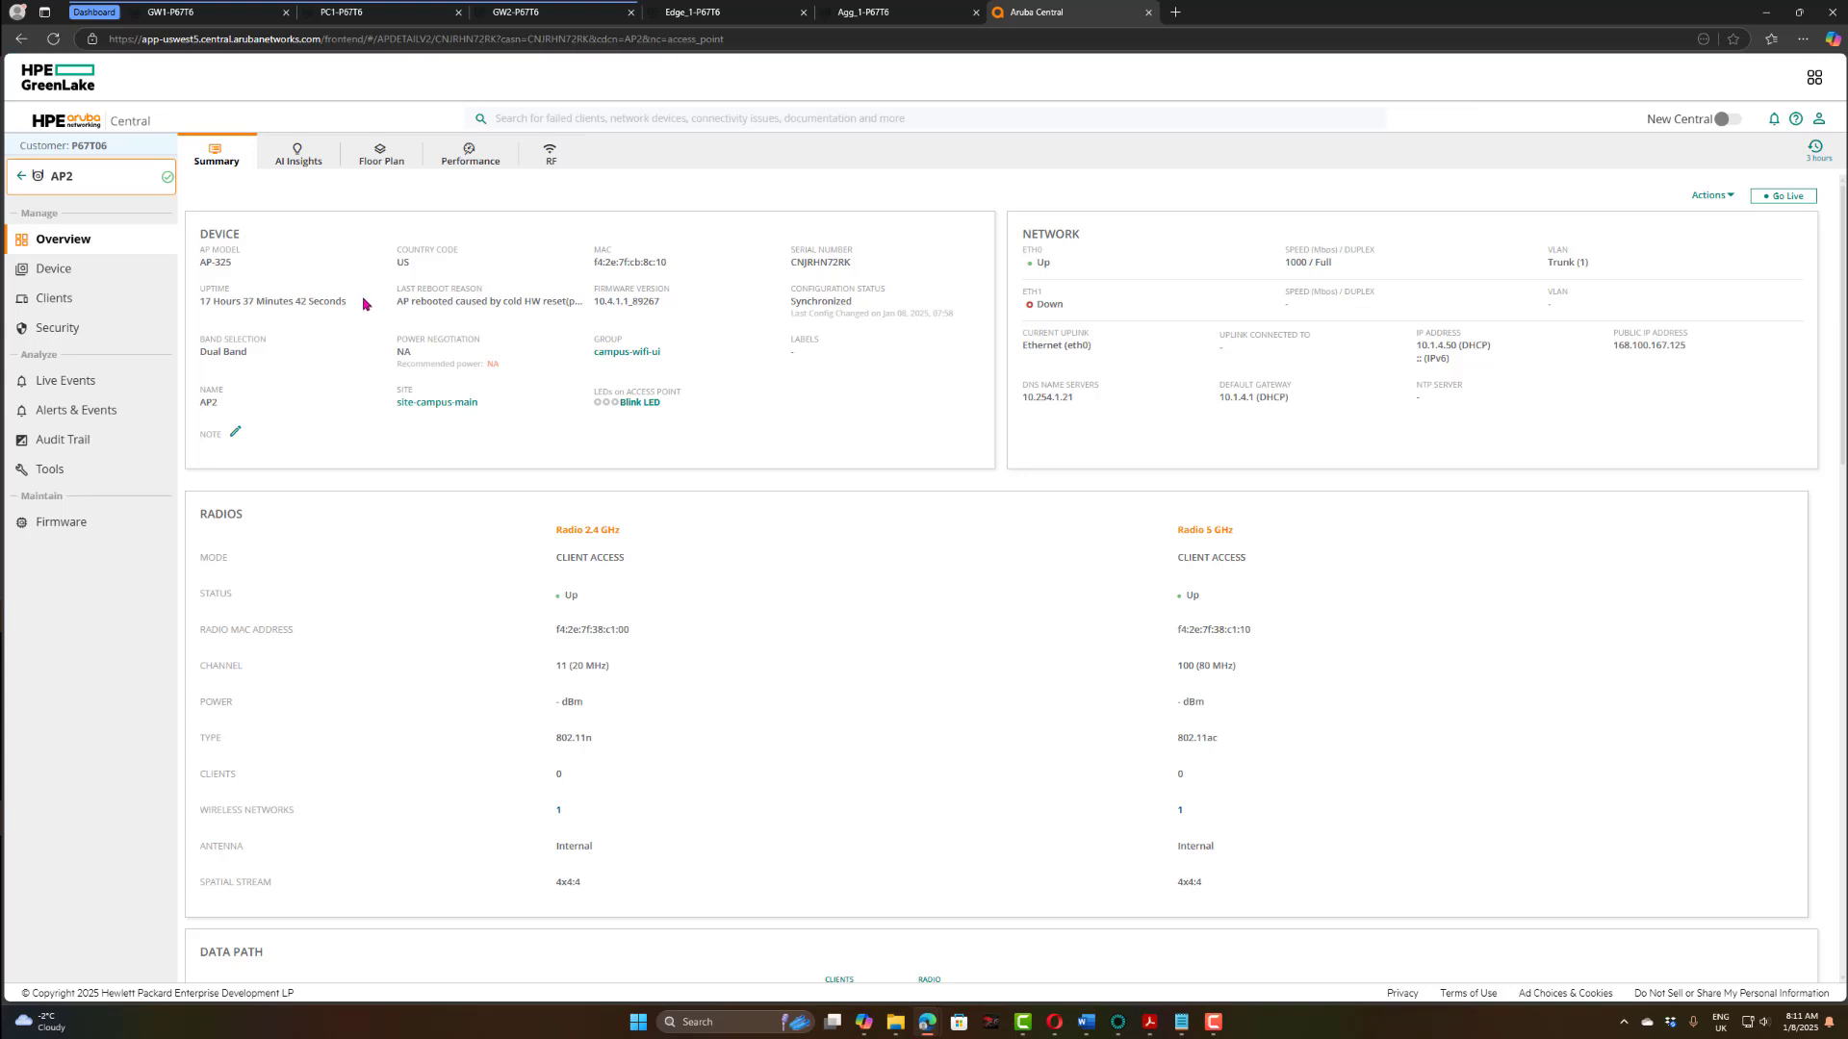
left_click(53, 300)
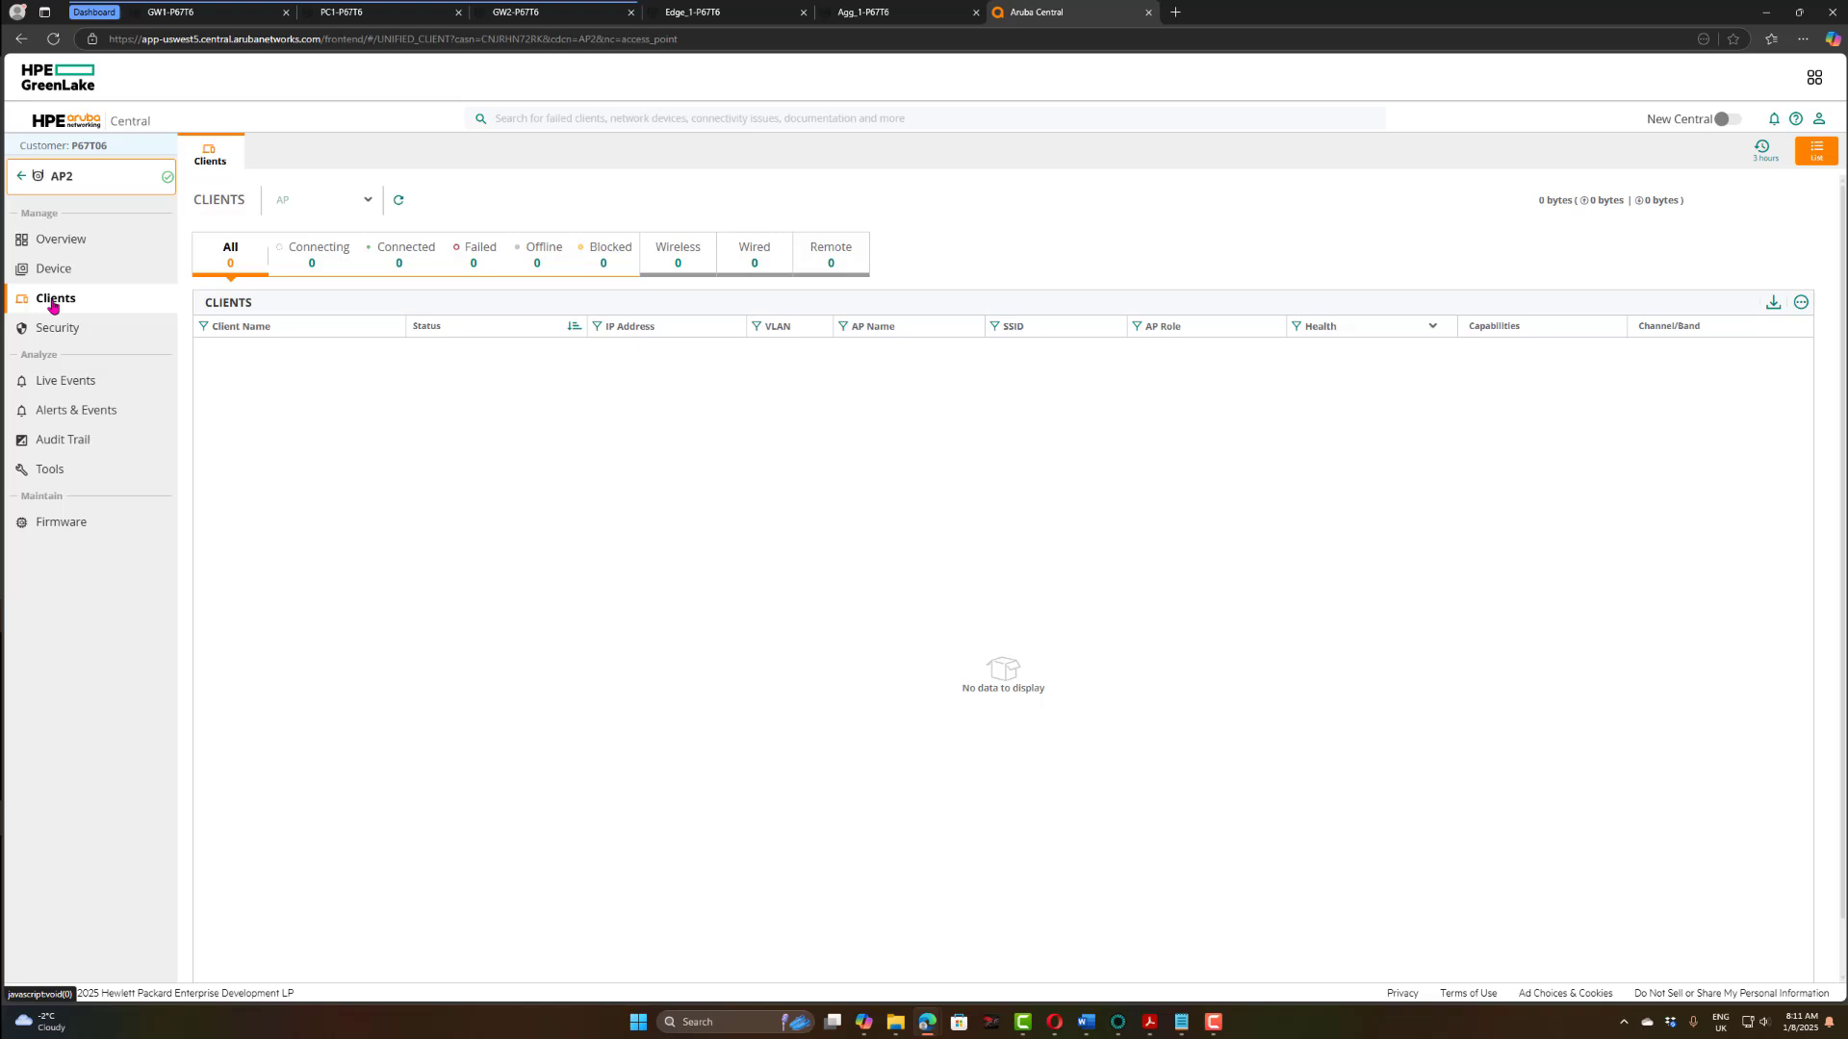
left_click(22, 177)
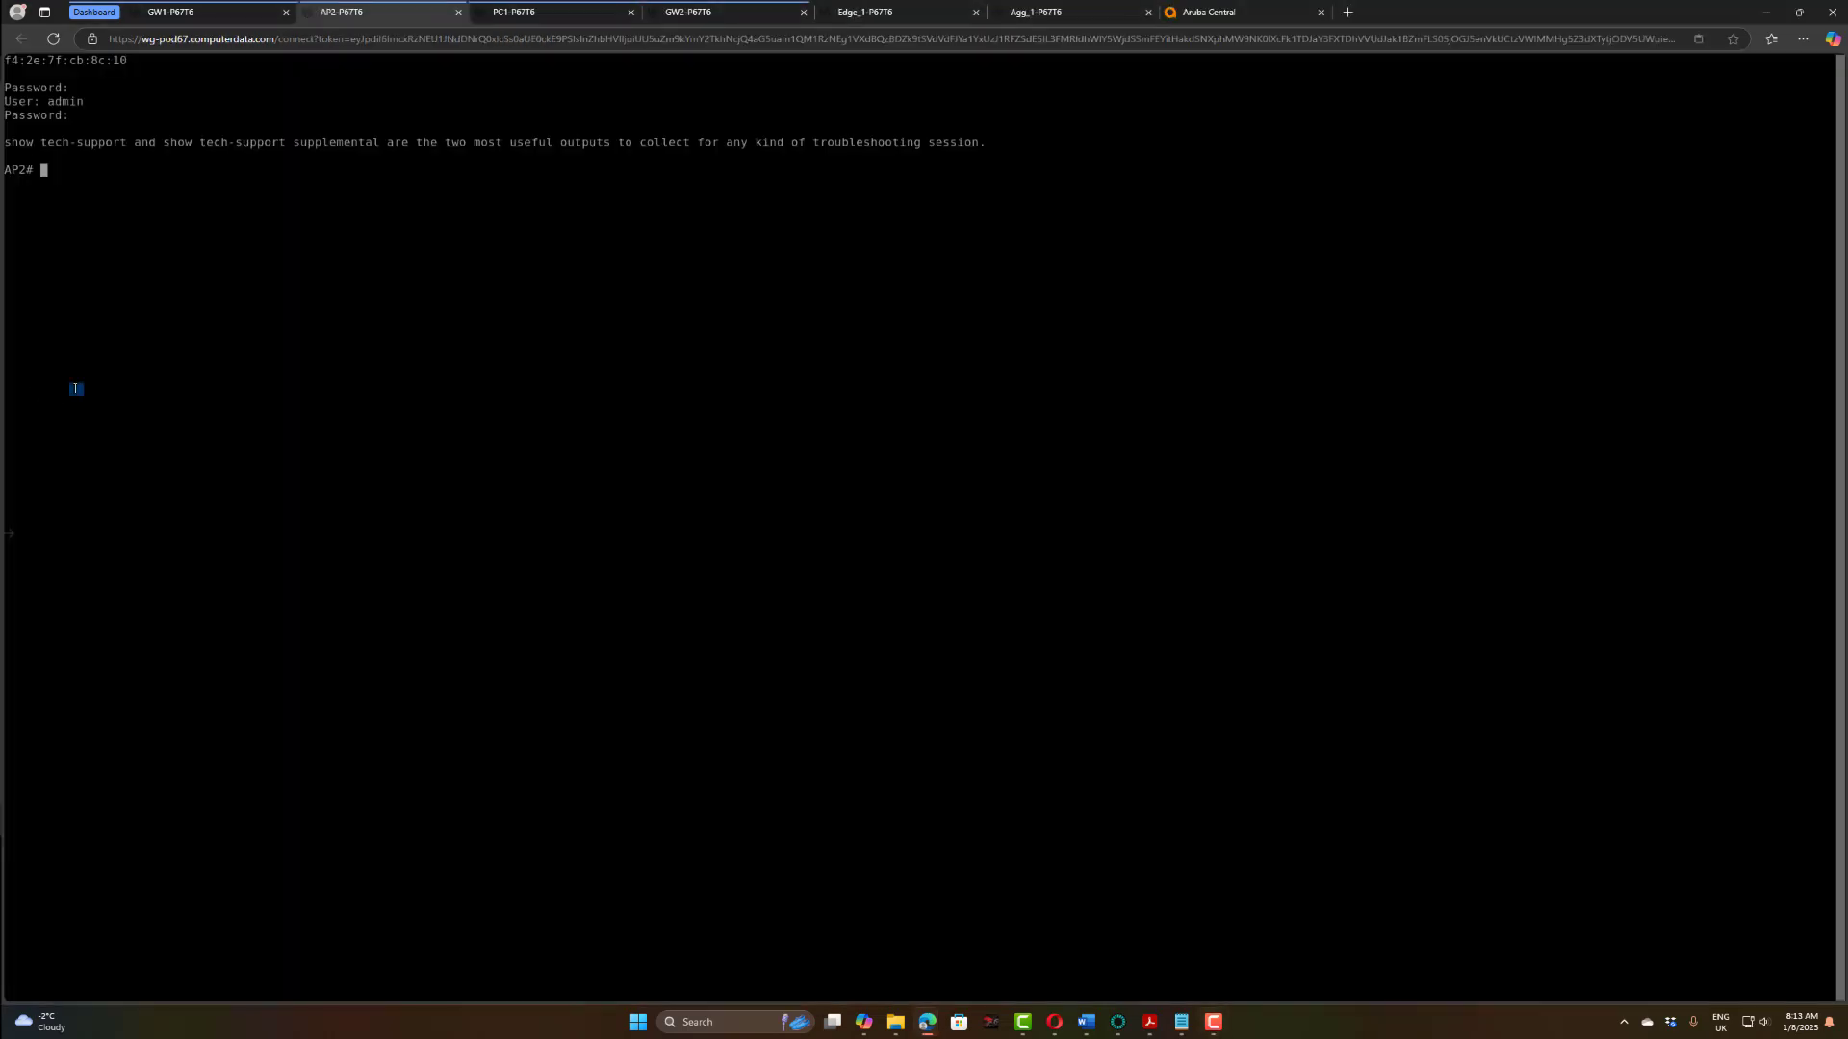
Step: Run sho clients in the AP2 console and examine the client's name, ESSID, MAC, access point, channel, type and signal
type("sho clients")
key("Return")
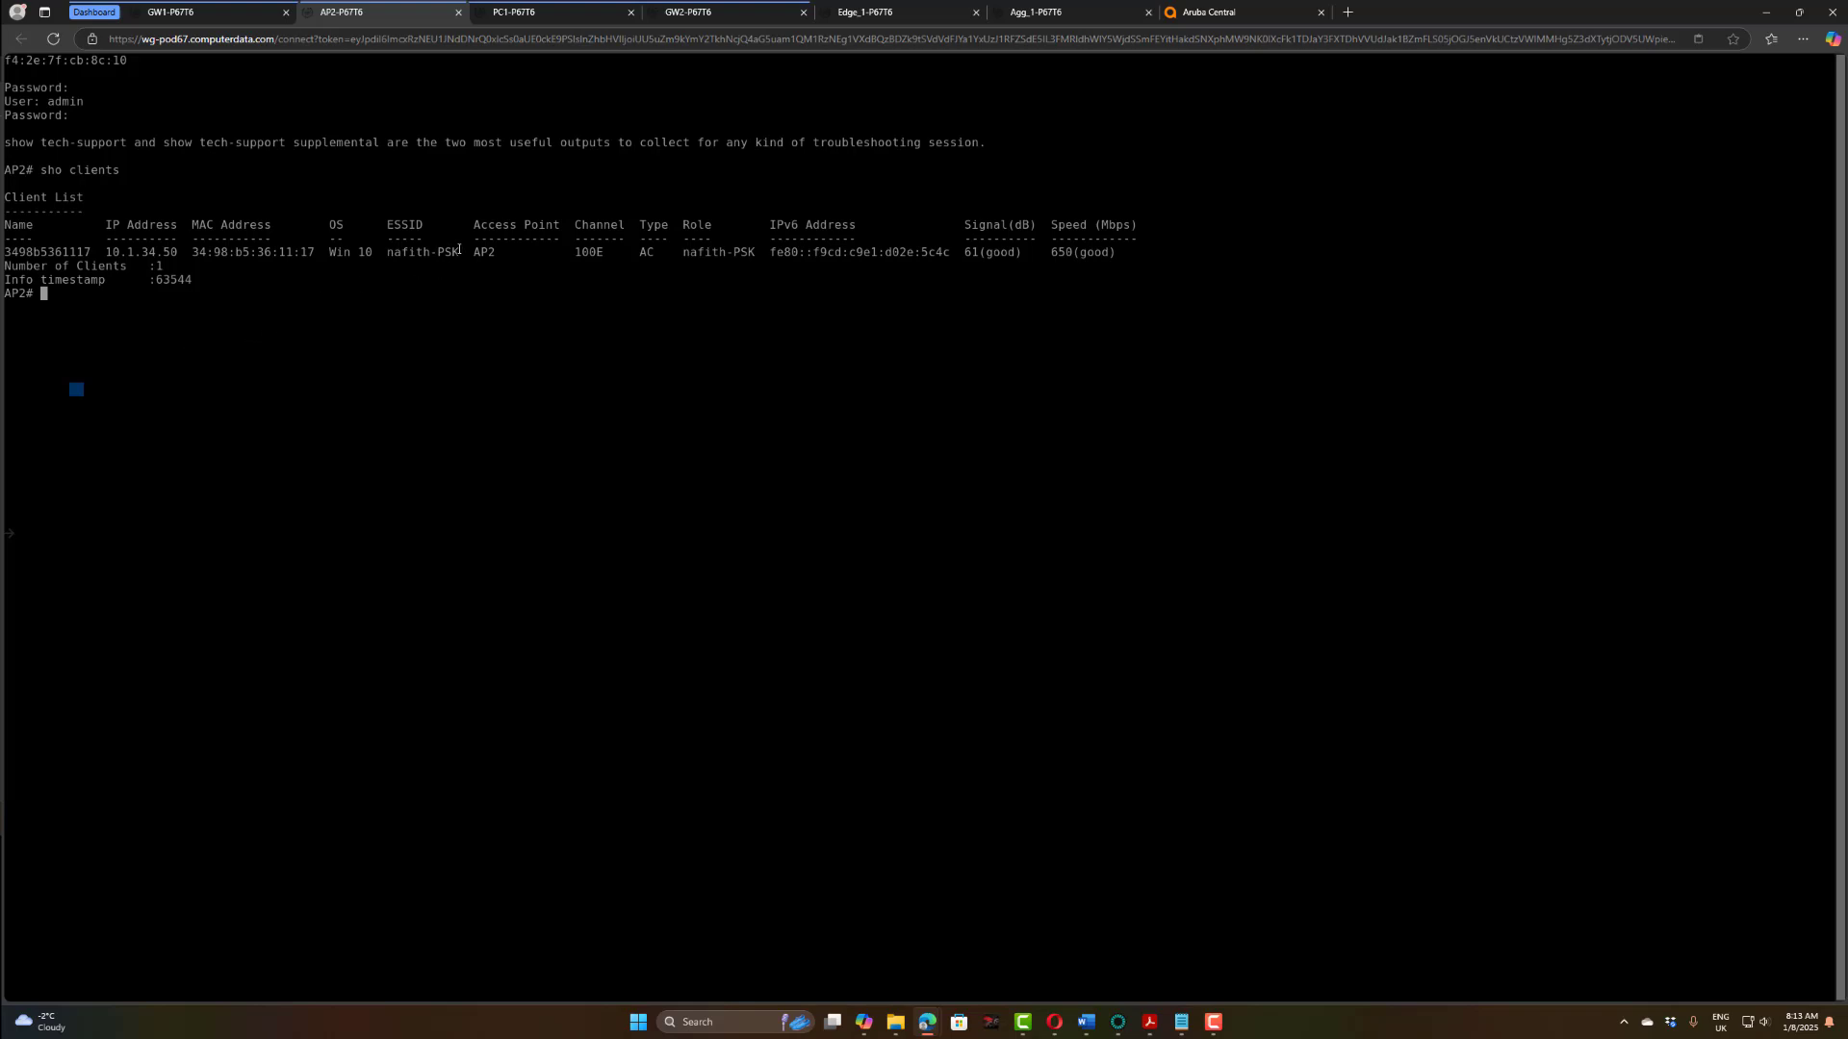
left_click_drag(459, 250, 7, 245)
left_click_drag(194, 252, 296, 252)
left_click_drag(501, 255, 465, 255)
left_click_drag(608, 253, 580, 254)
left_click_drag(640, 253, 649, 253)
left_click_drag(966, 252, 984, 250)
left_click(741, 375)
key("F10")
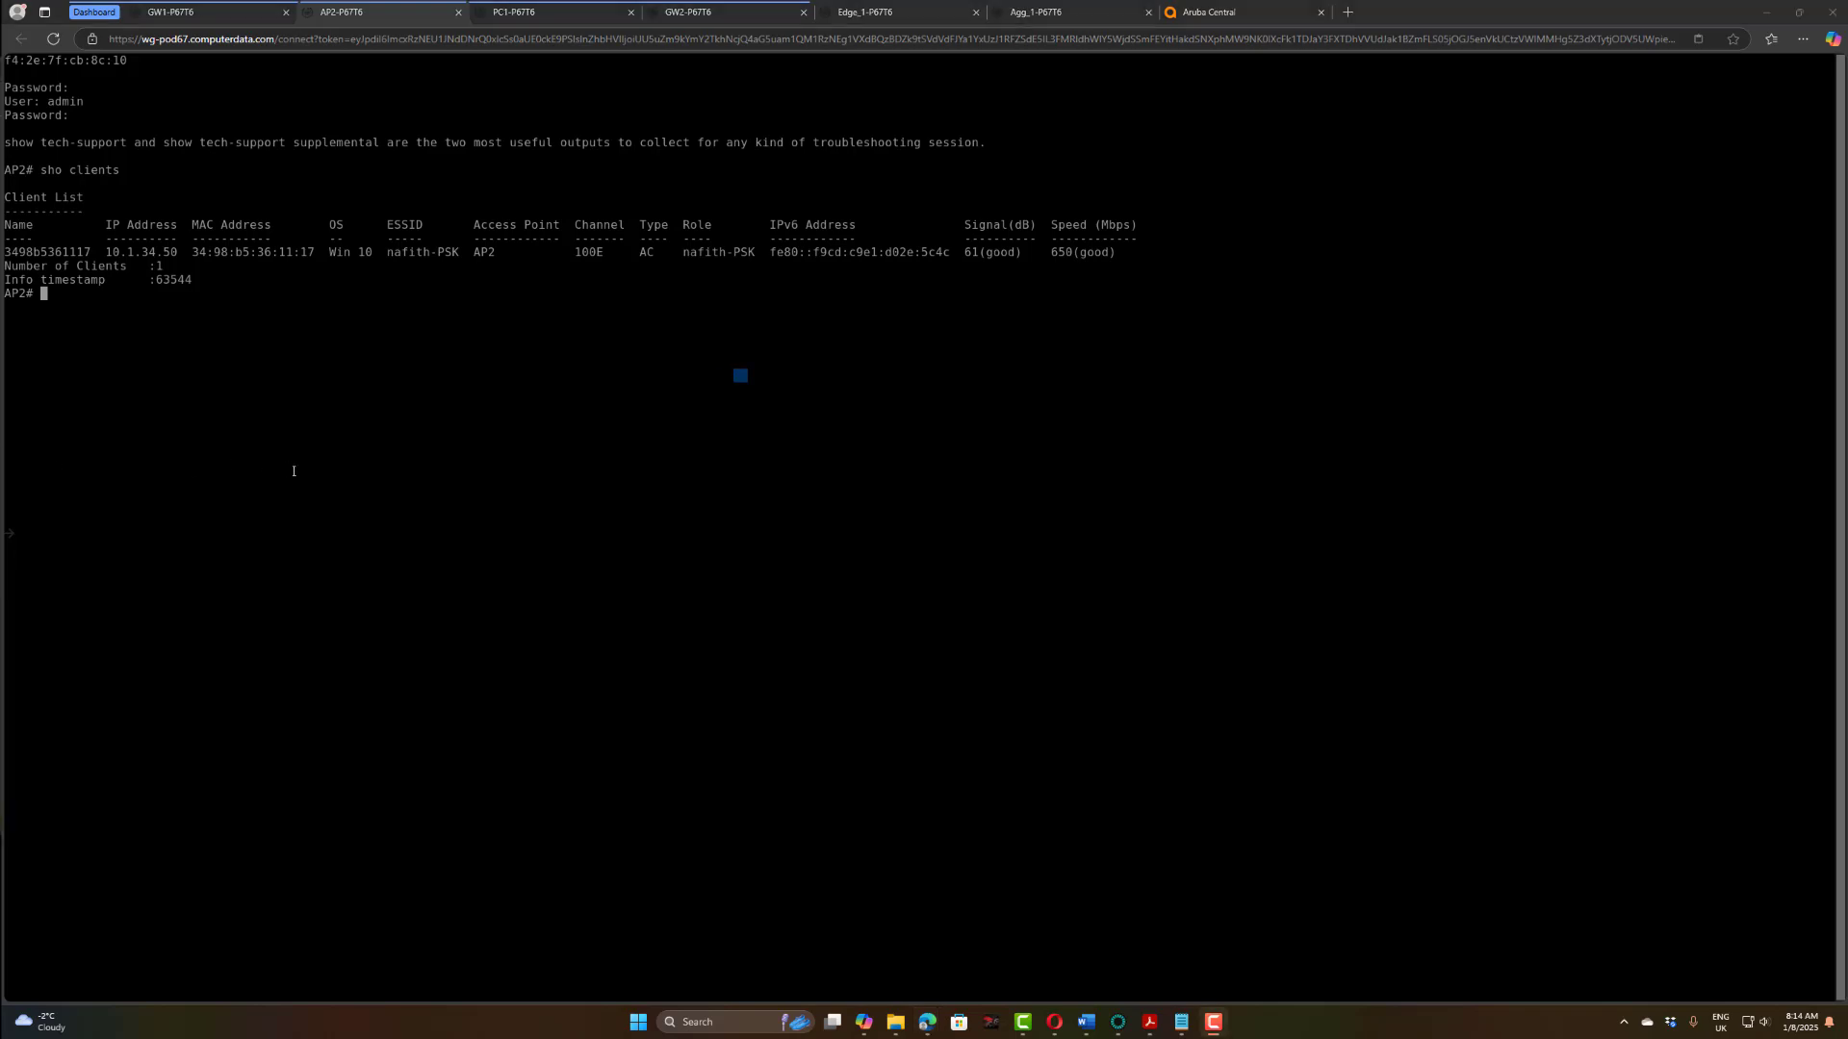
Step: Run show crypto ipsec stats on AP2 and examine the gateway IP addresses and tunnel device names
left_click(292, 470)
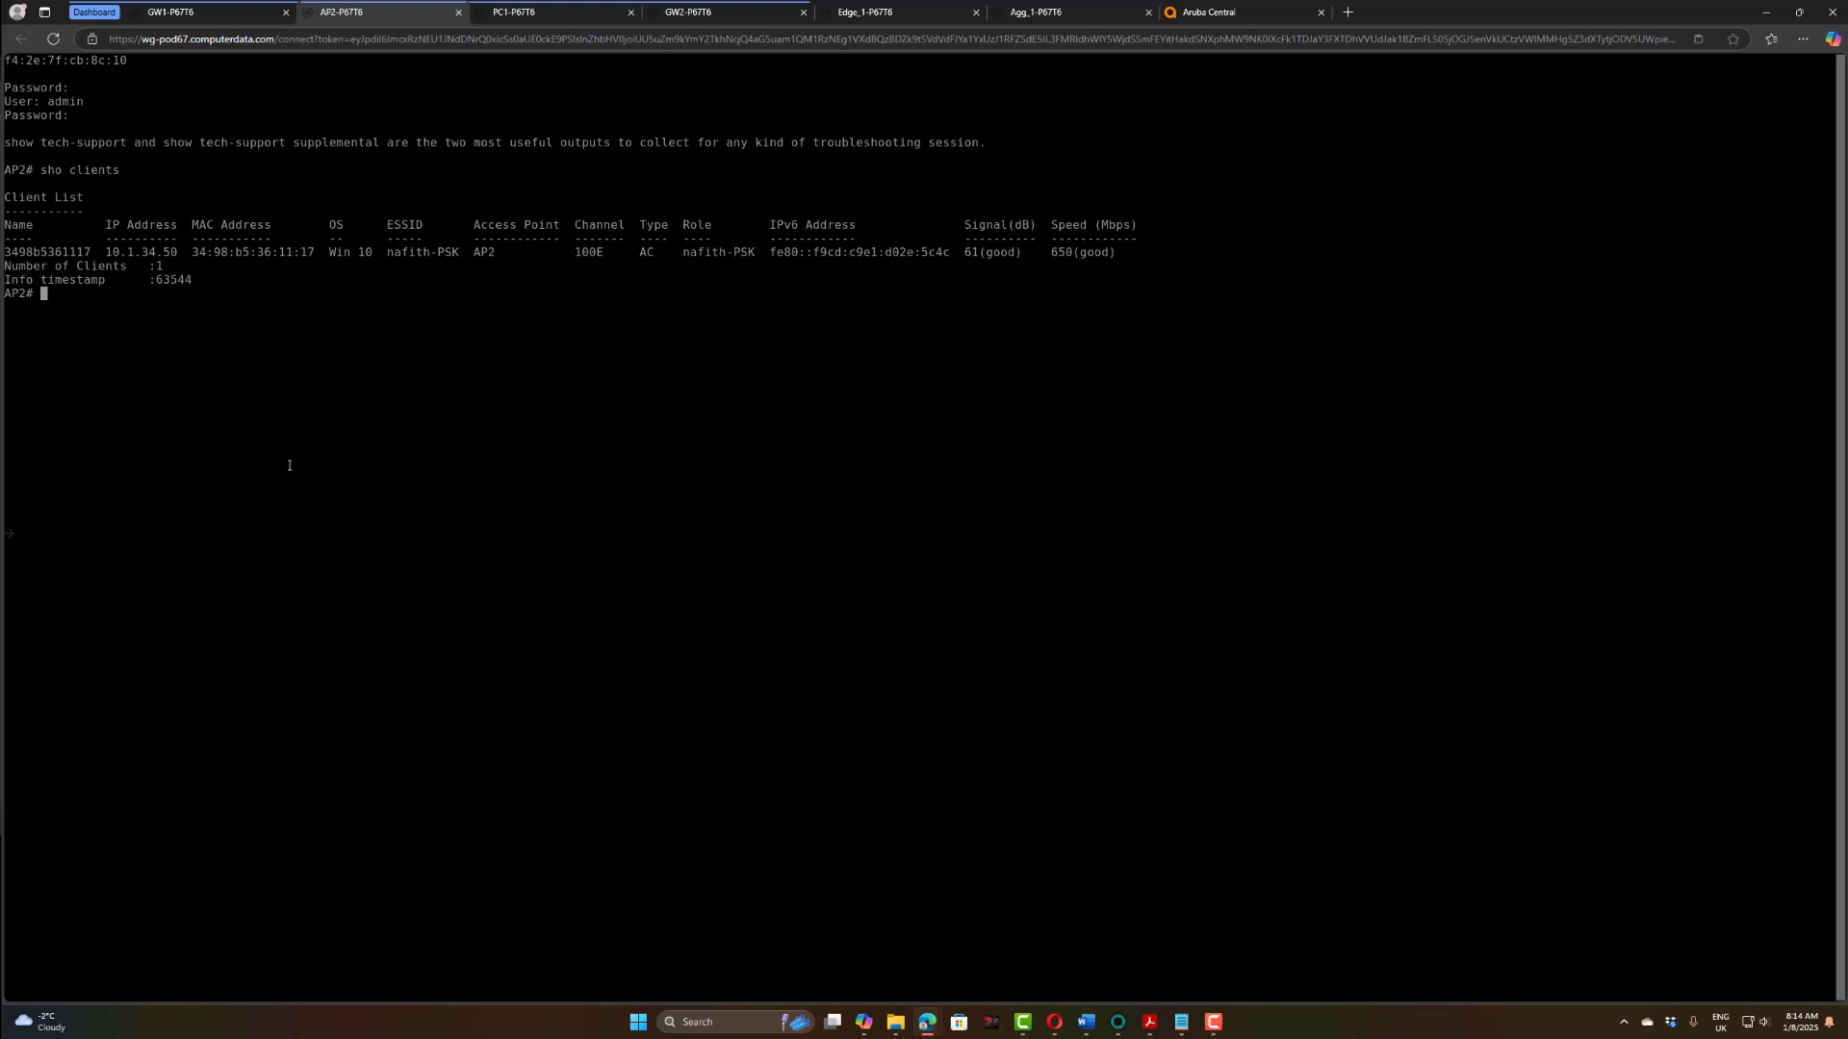
type("show crypto ipsec stats")
key("Return")
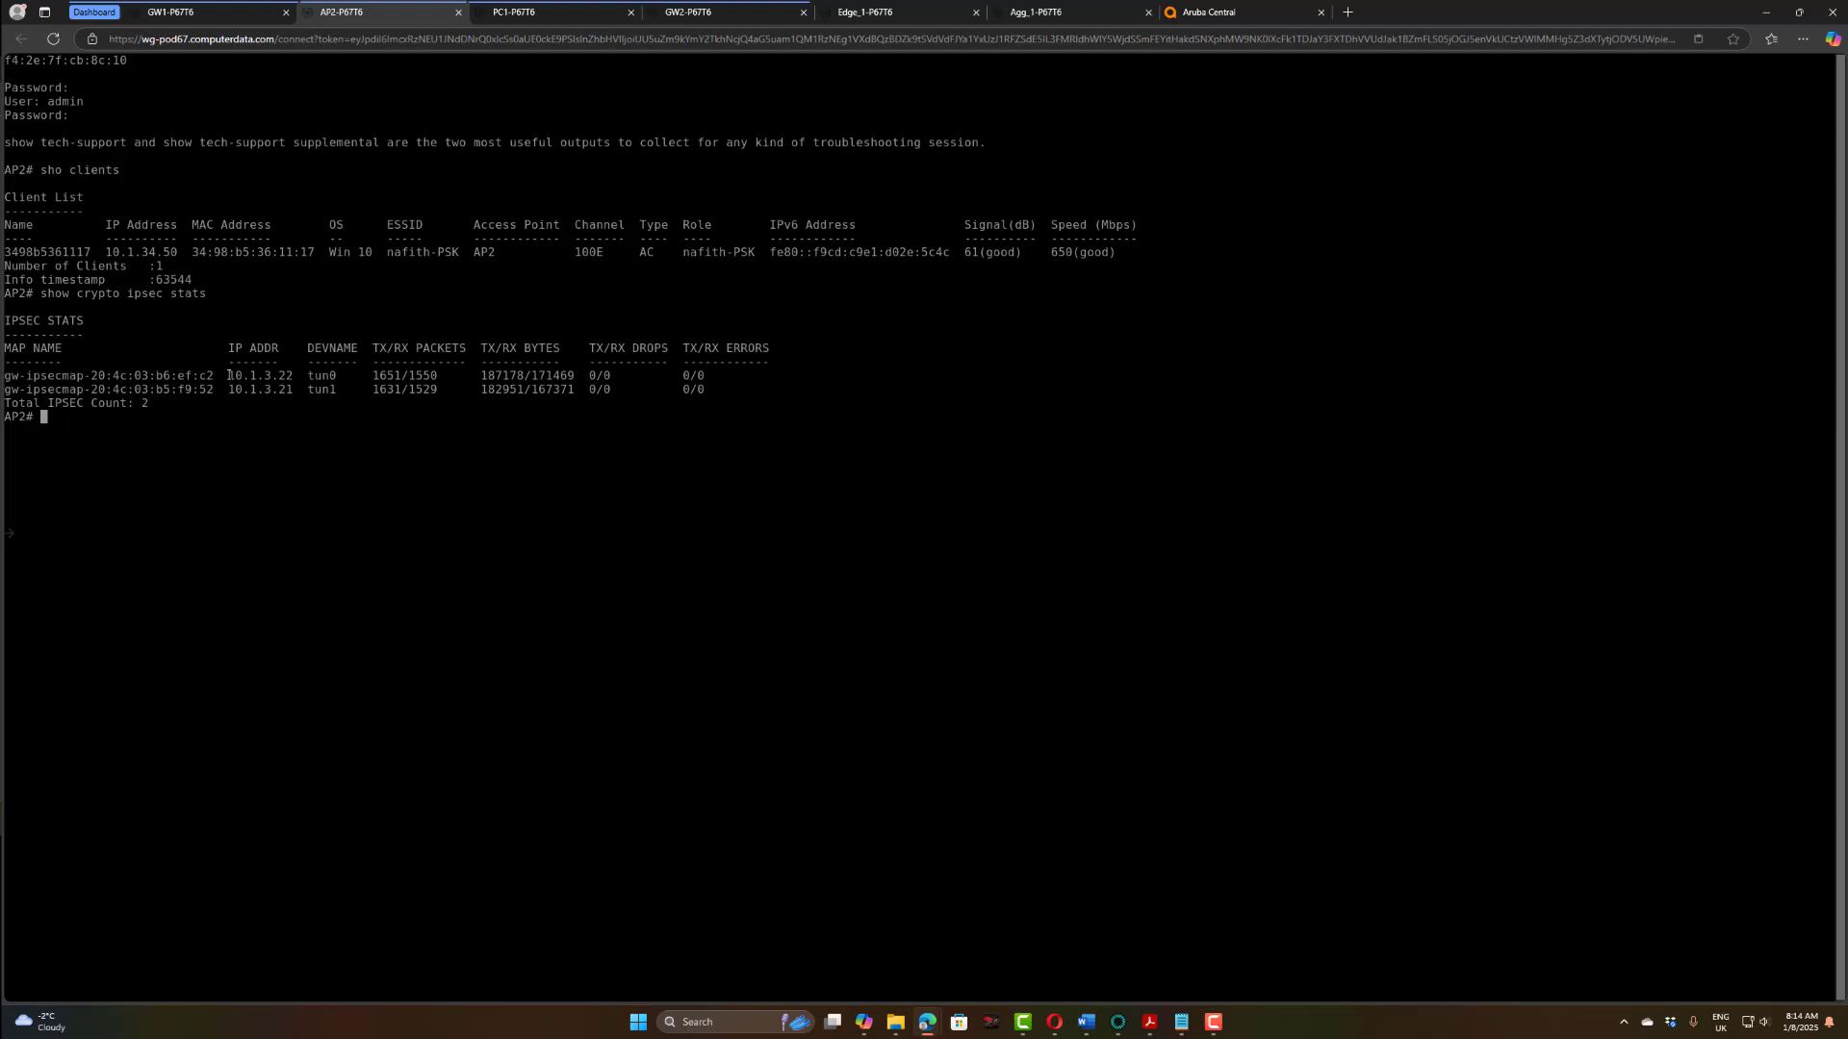
left_click_drag(294, 390, 231, 374)
left_click(323, 434)
left_click(6, 569)
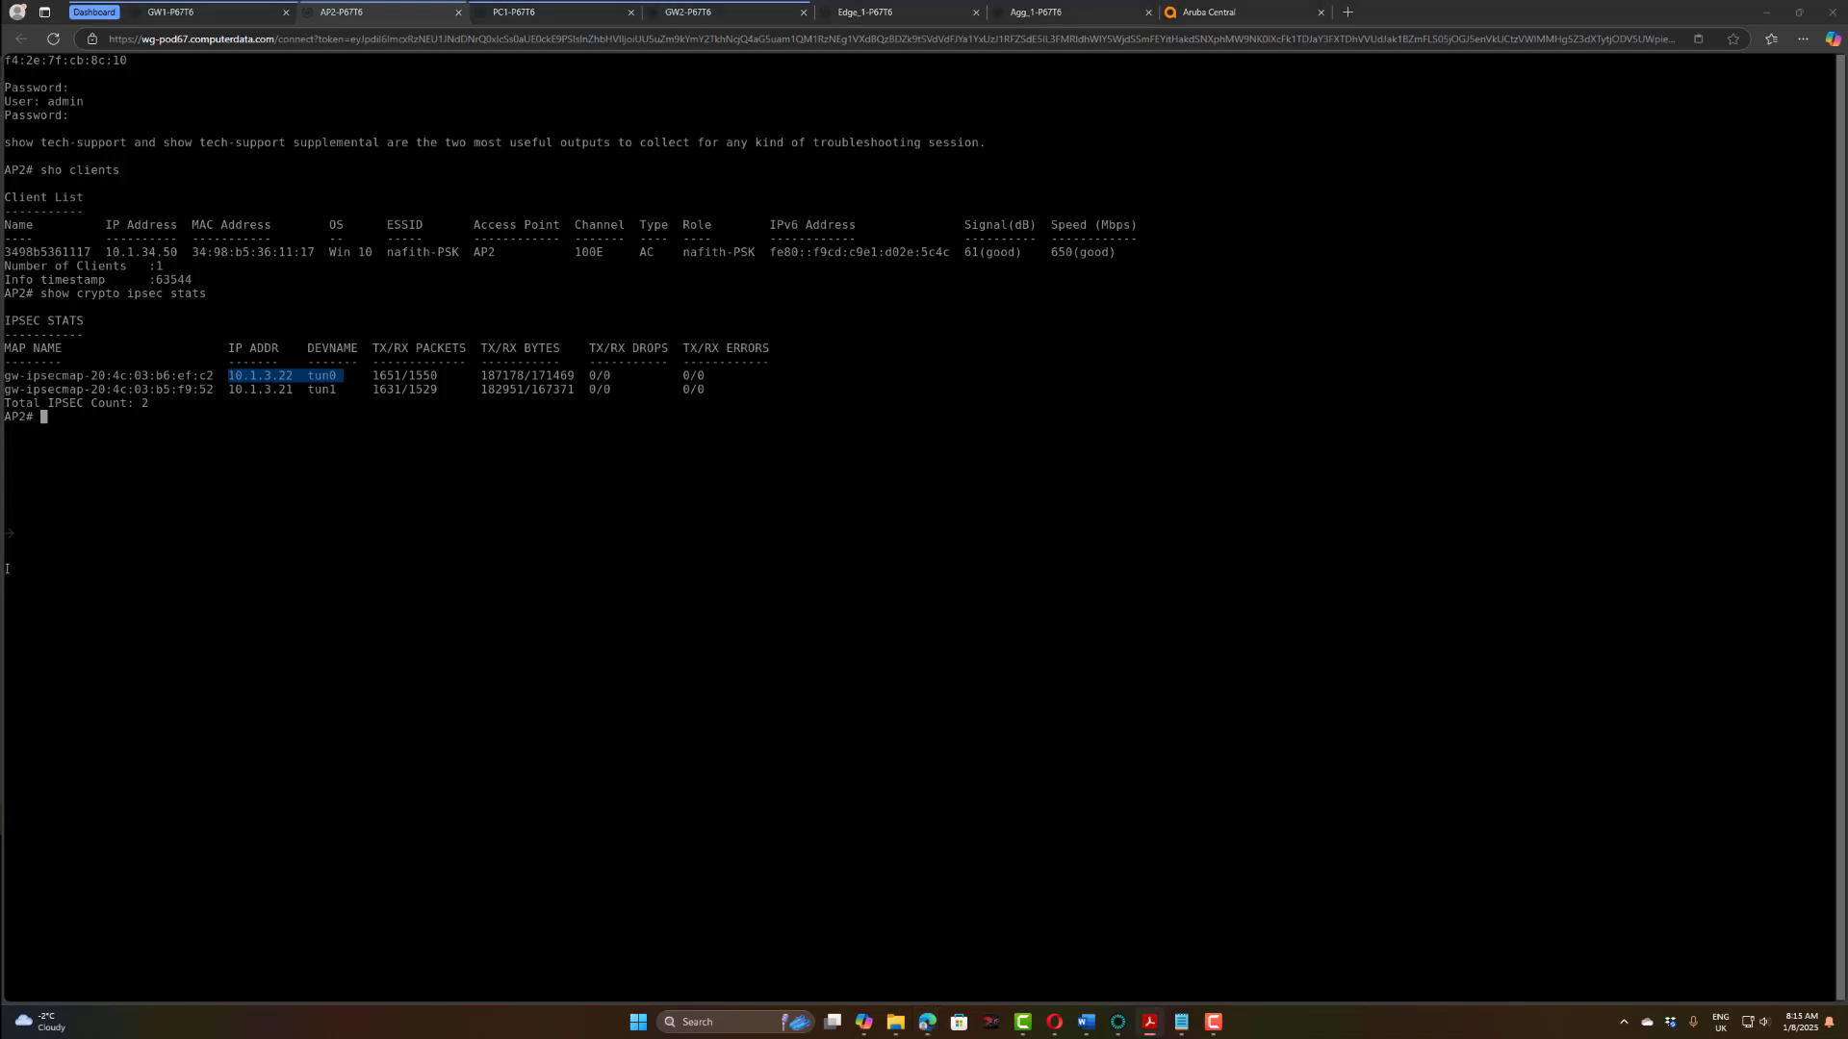
left_click(411, 684)
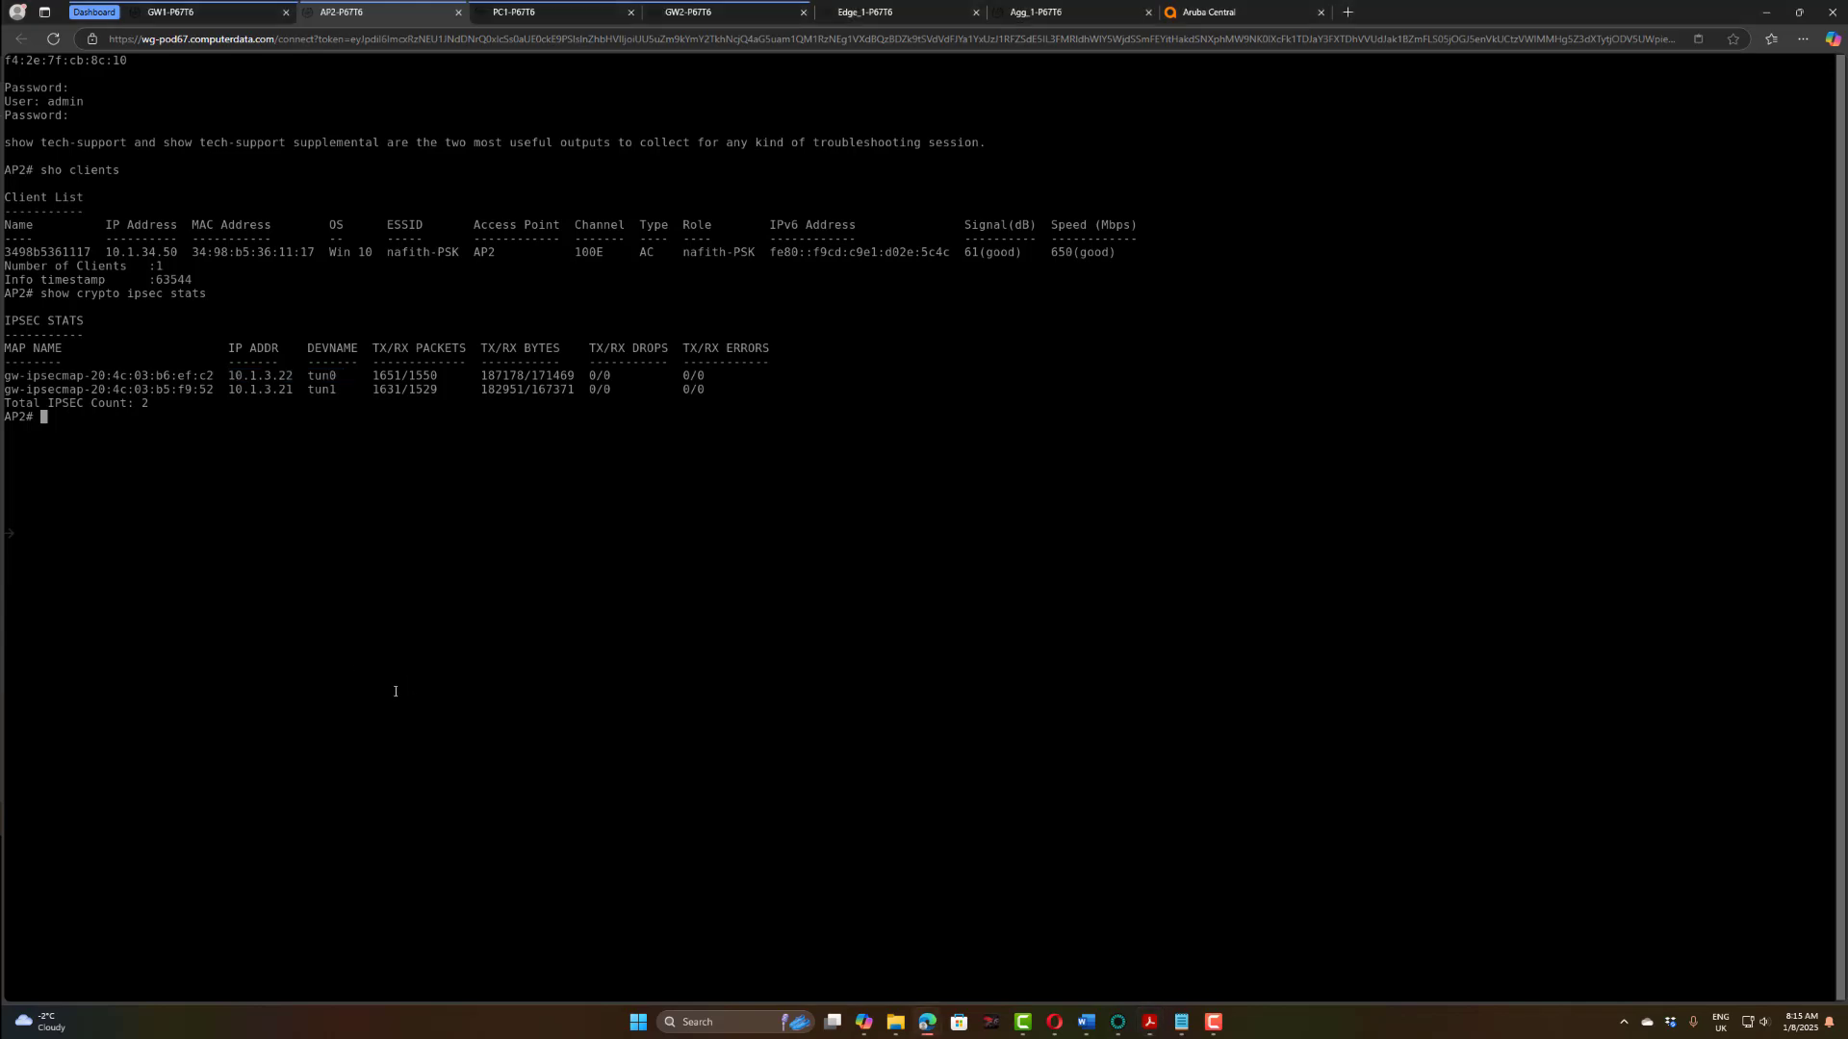
Step: Run show ata current-cfg on AP2 and examine the Central status, tunnel list and SSID list
type("show ata current-cfg")
key("Return")
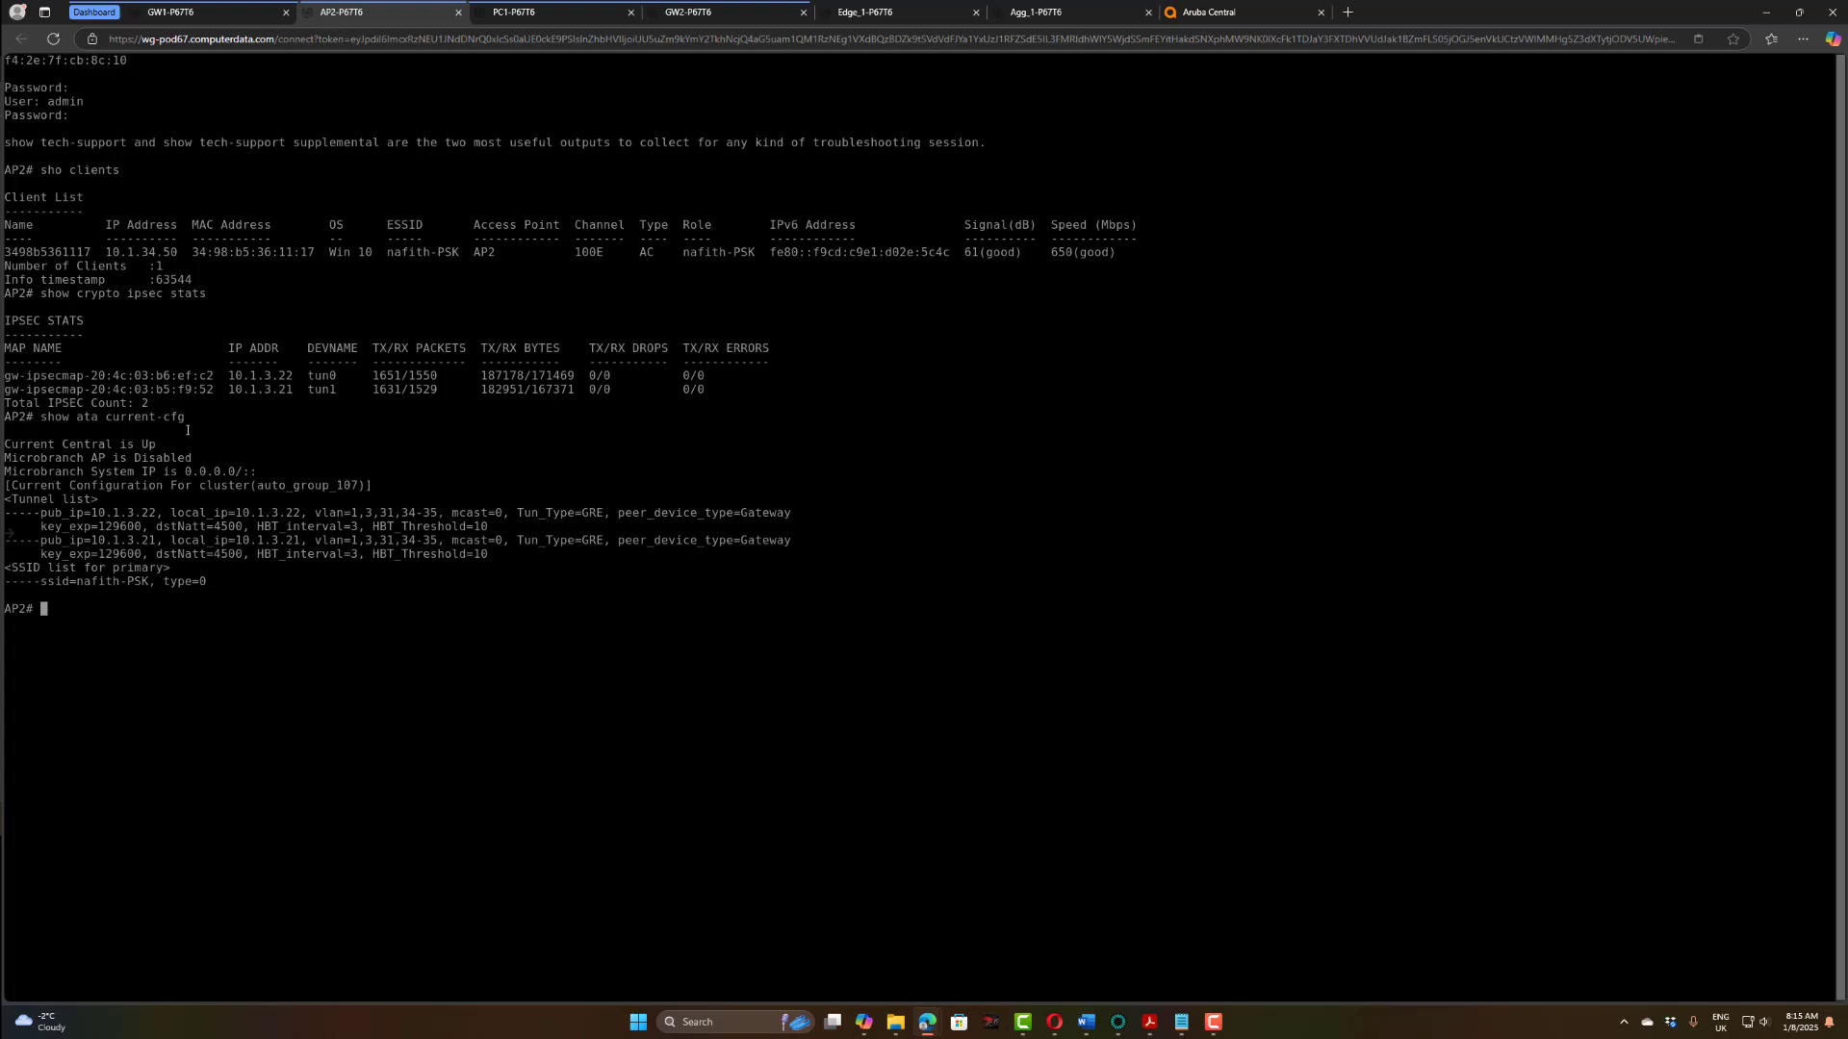
left_click_drag(161, 443, 5, 448)
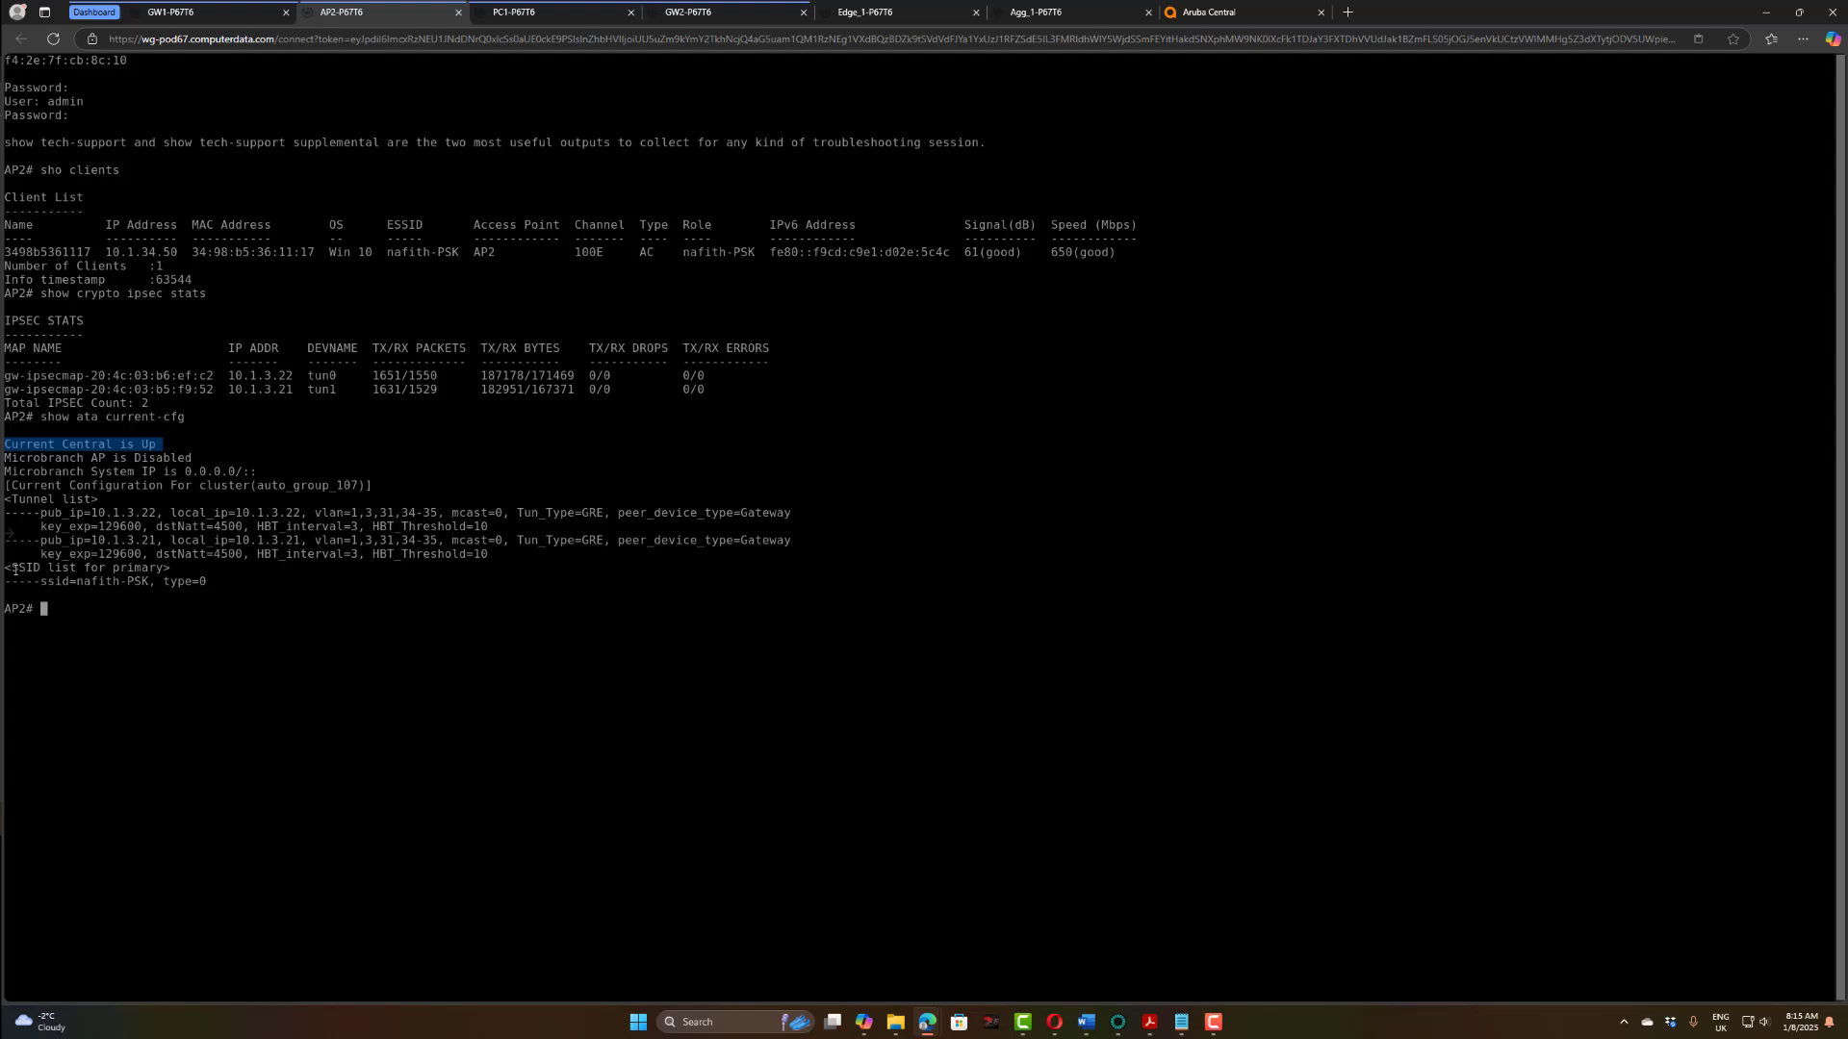
left_click_drag(14, 570, 55, 584)
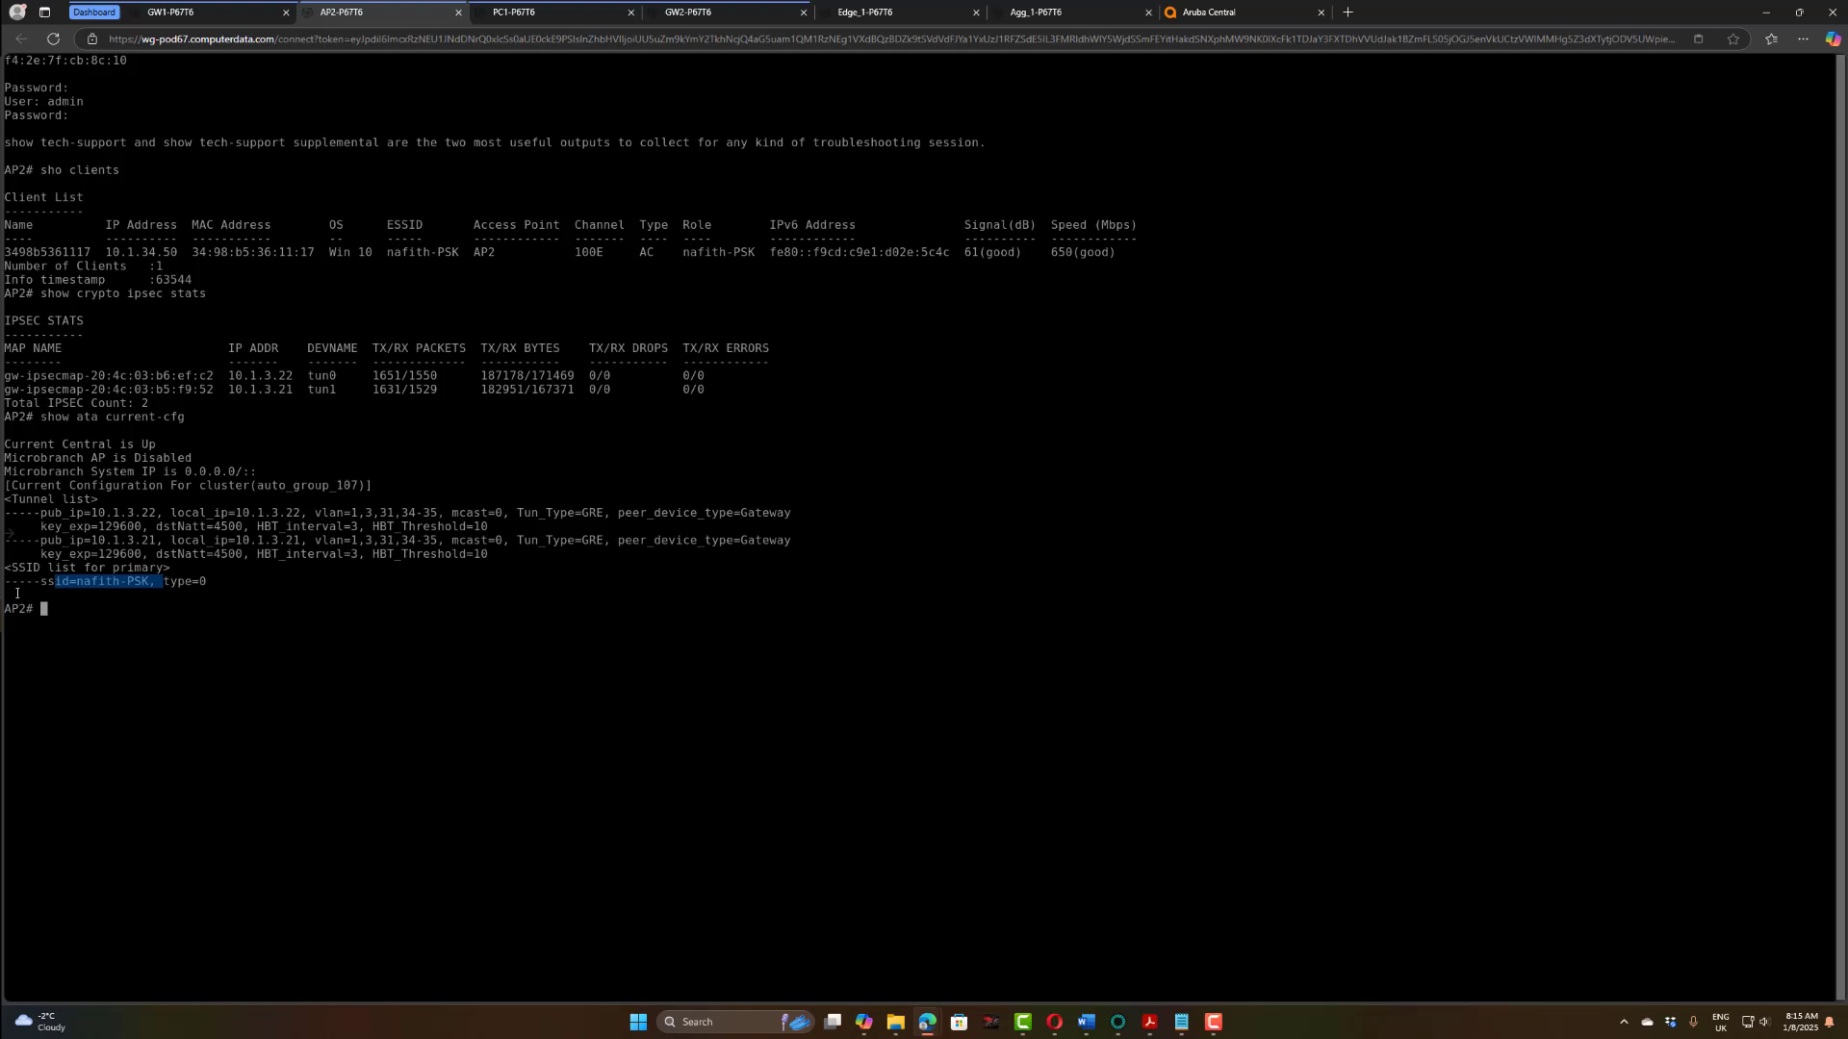
left_click(521, 661)
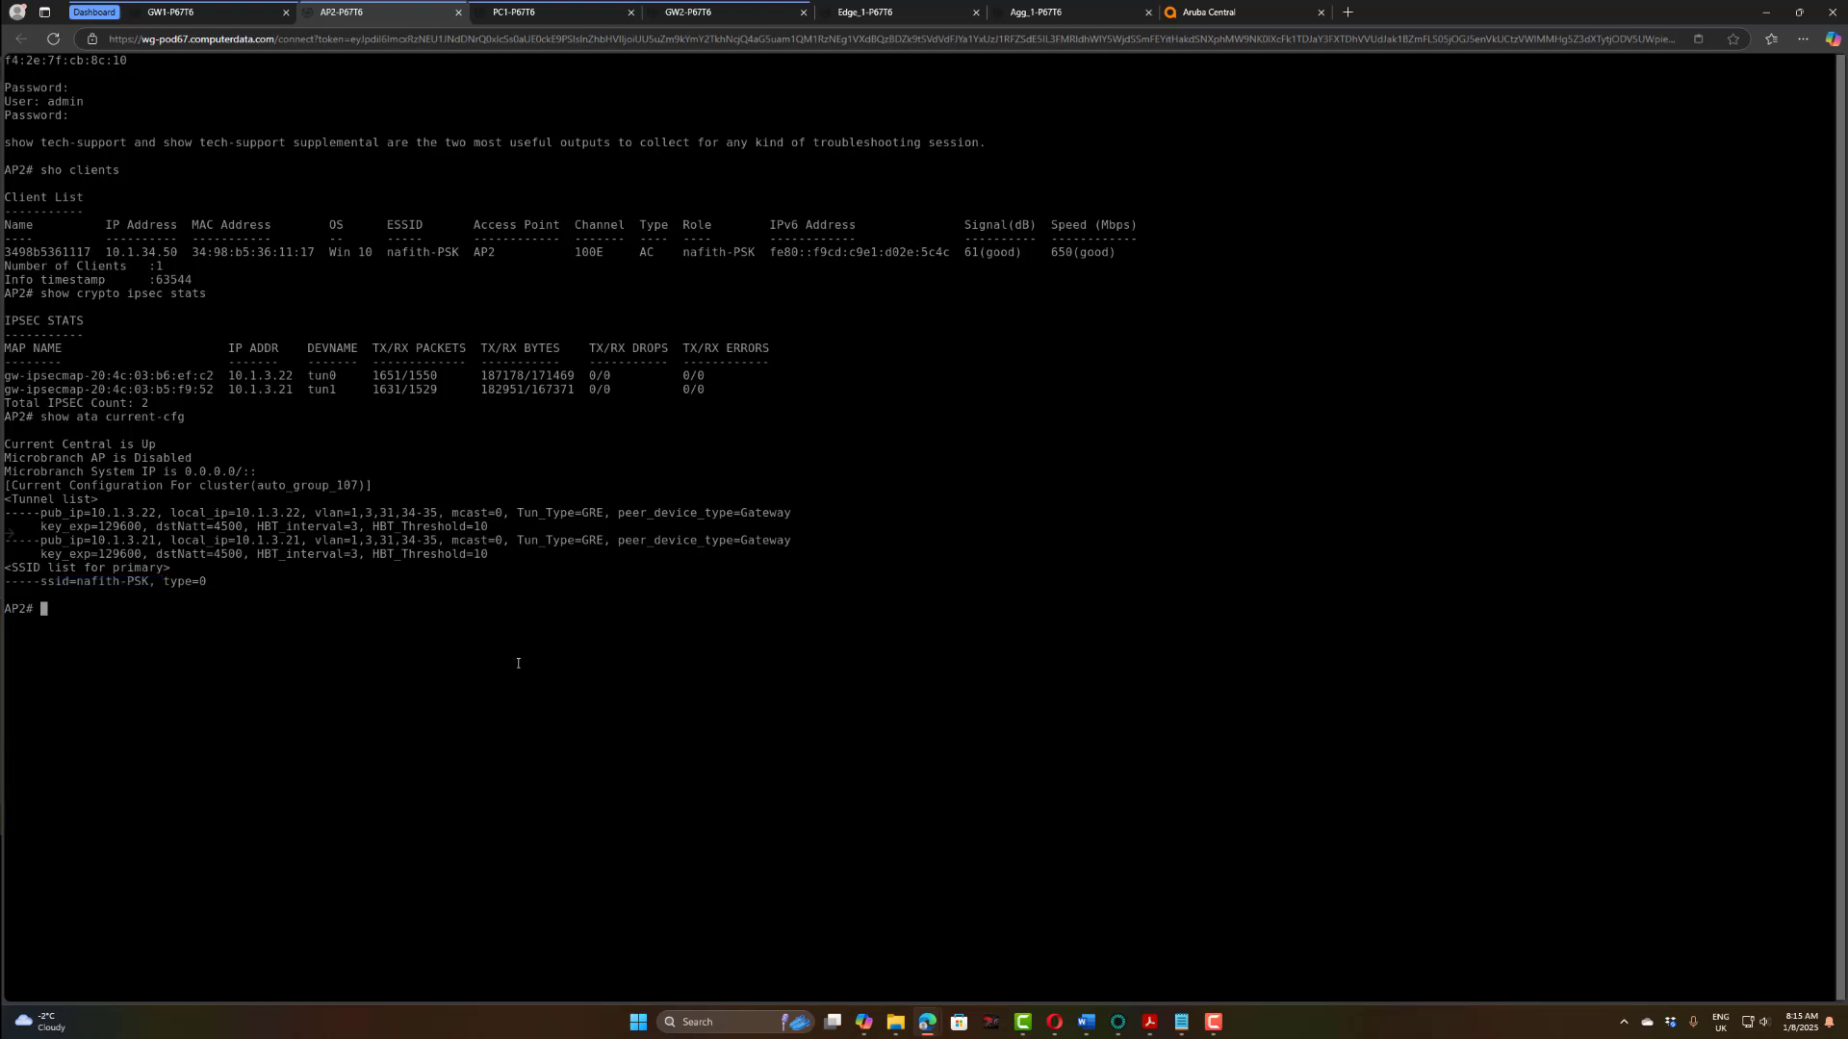
Step: Run show ata endpoint on AP2 and examine both tunnels' connection states and GRE VLANs
type("show ata endpoint")
key("Return")
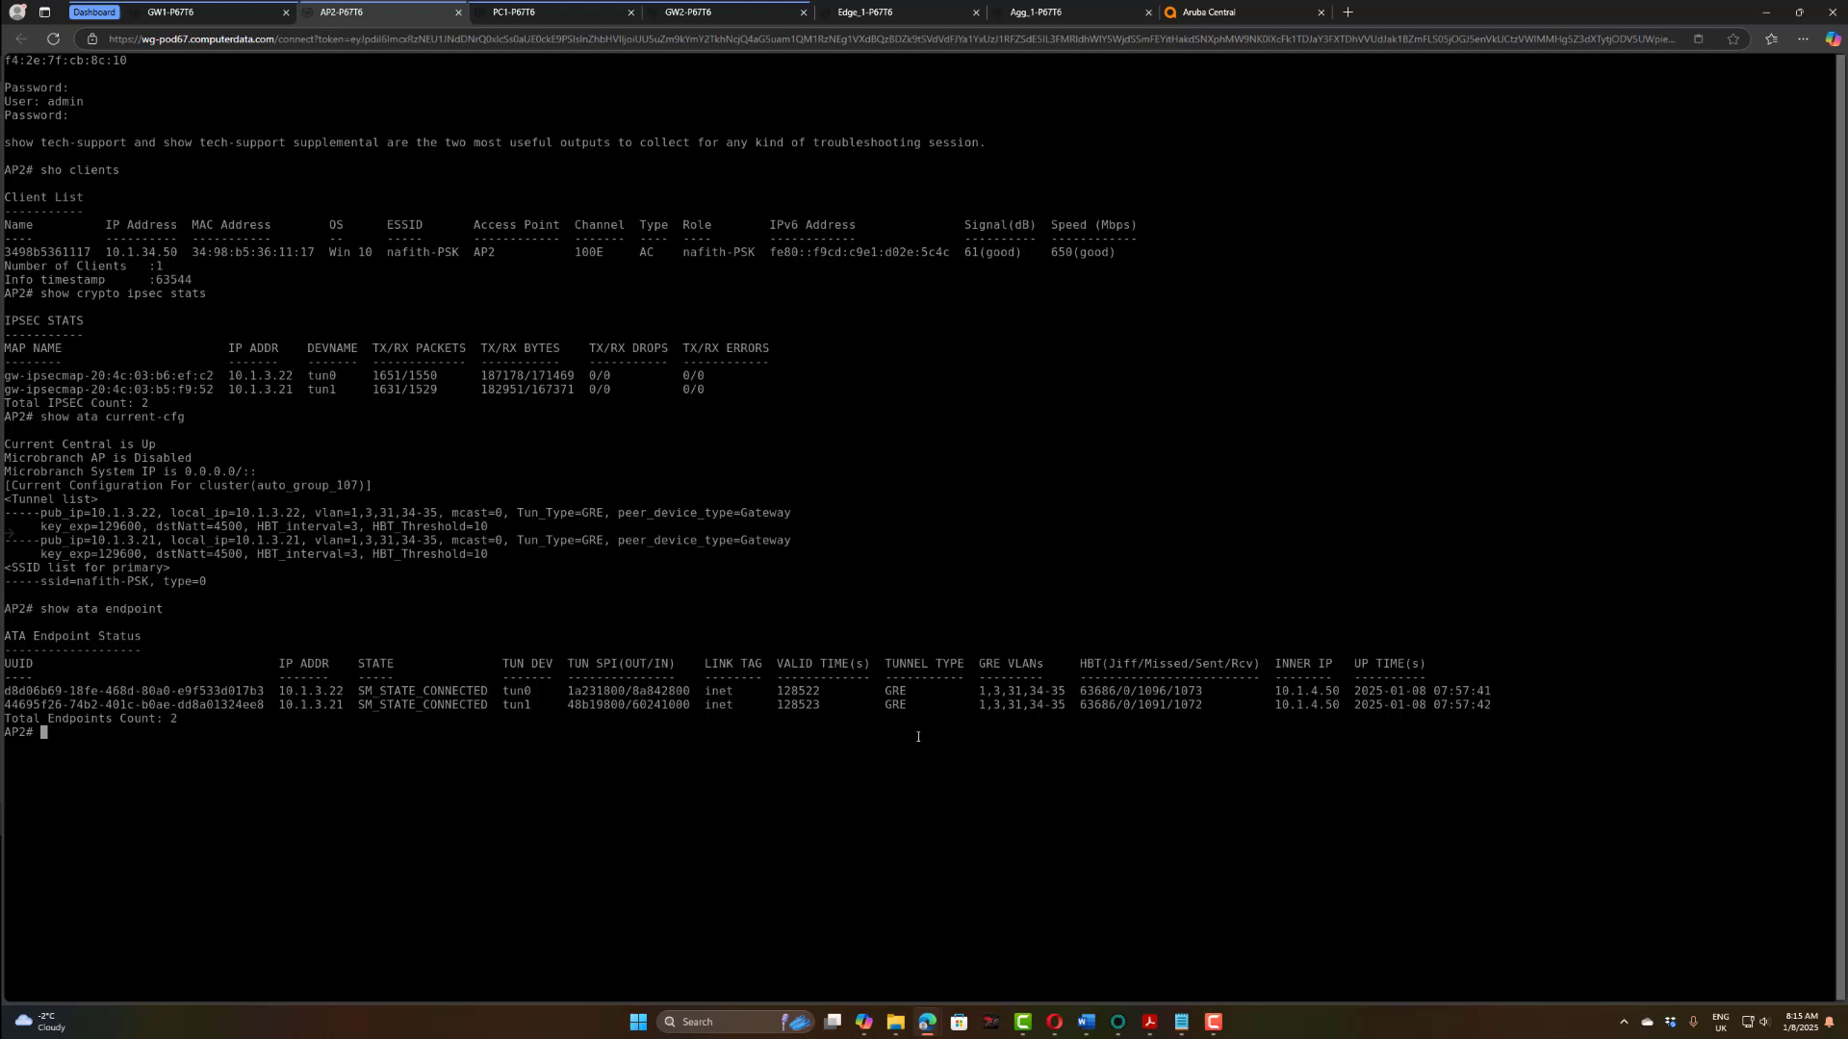
left_click_drag(357, 693, 491, 692)
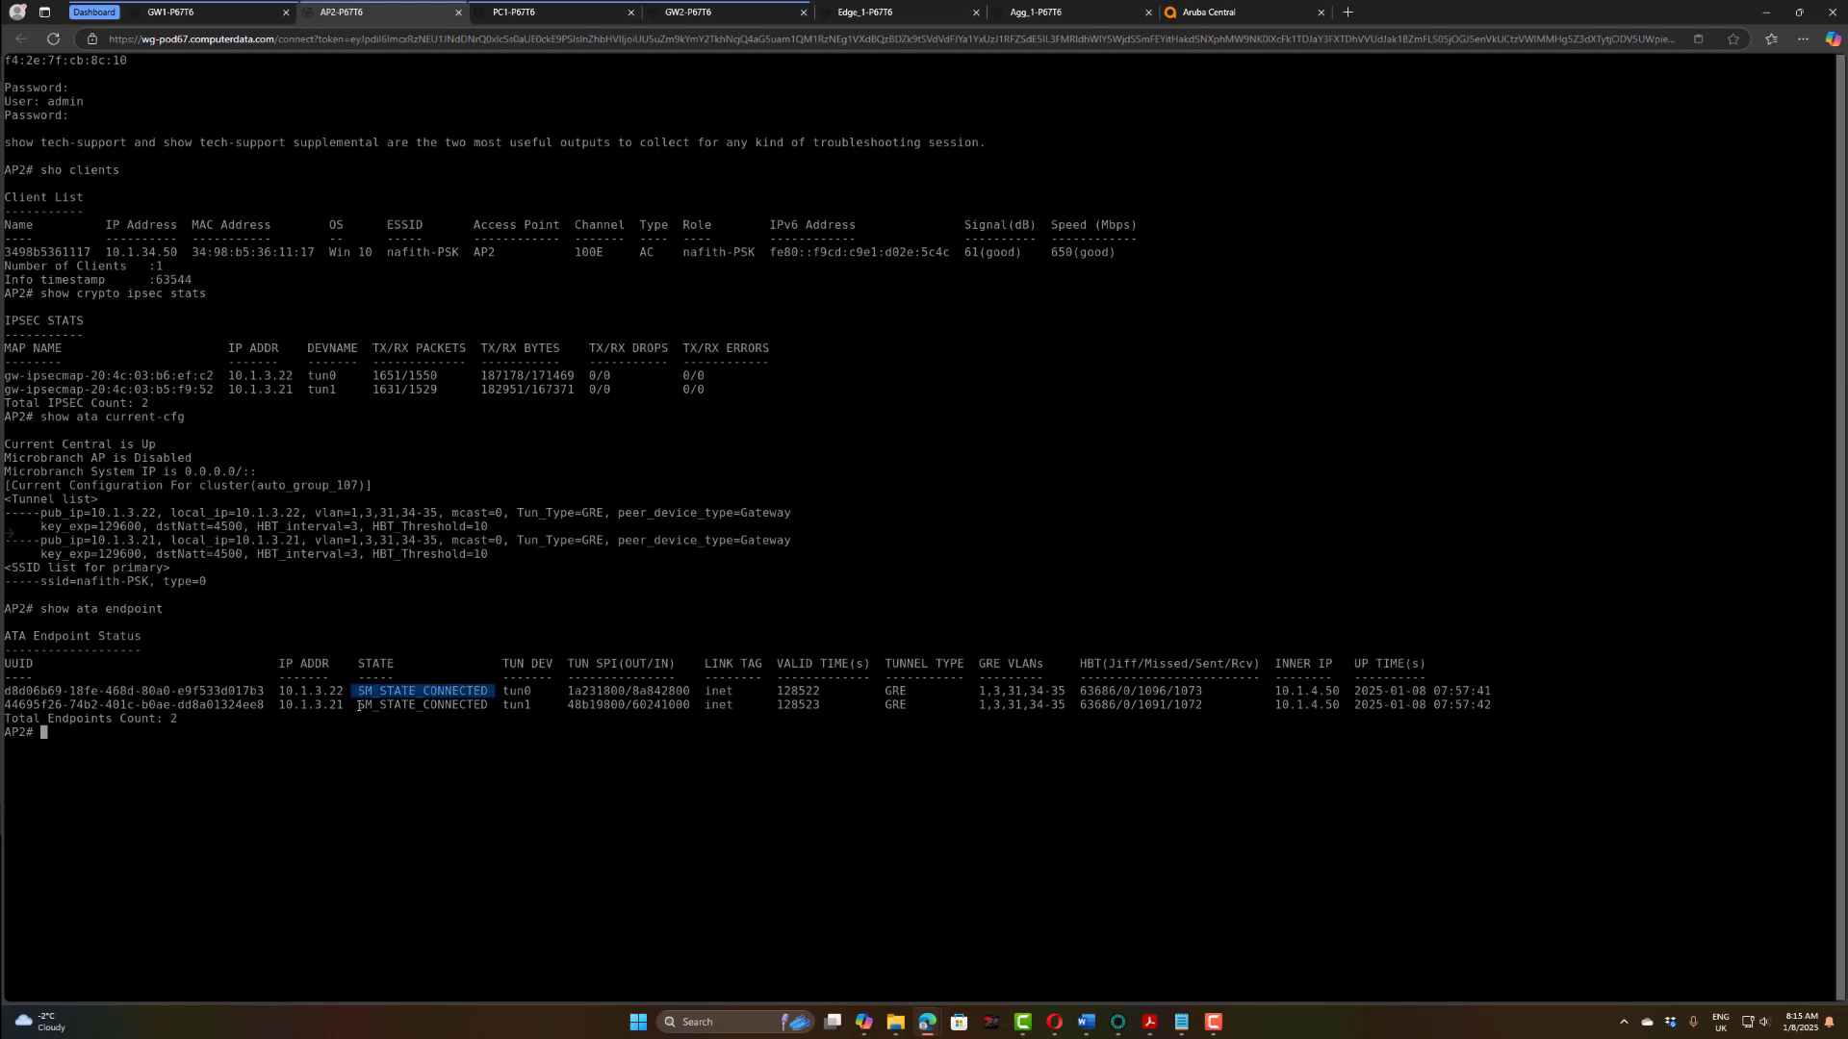
left_click_drag(355, 703, 491, 702)
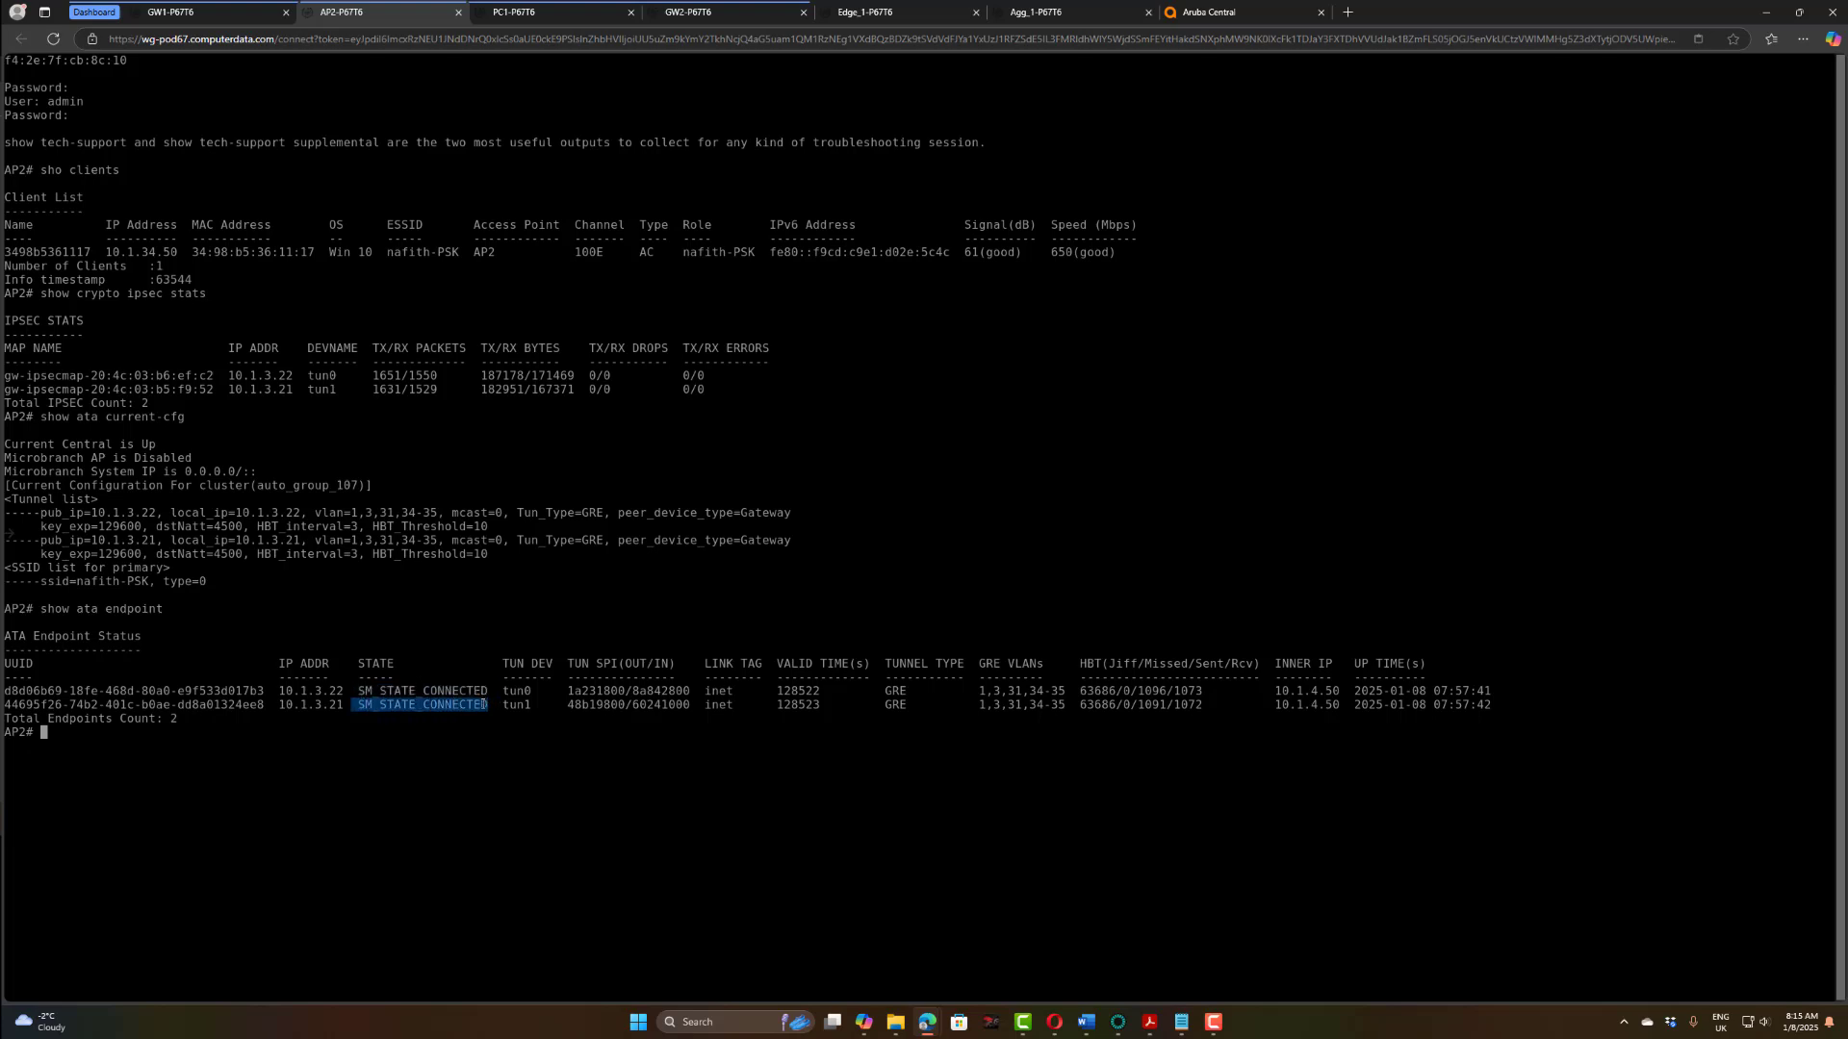
left_click(540, 790)
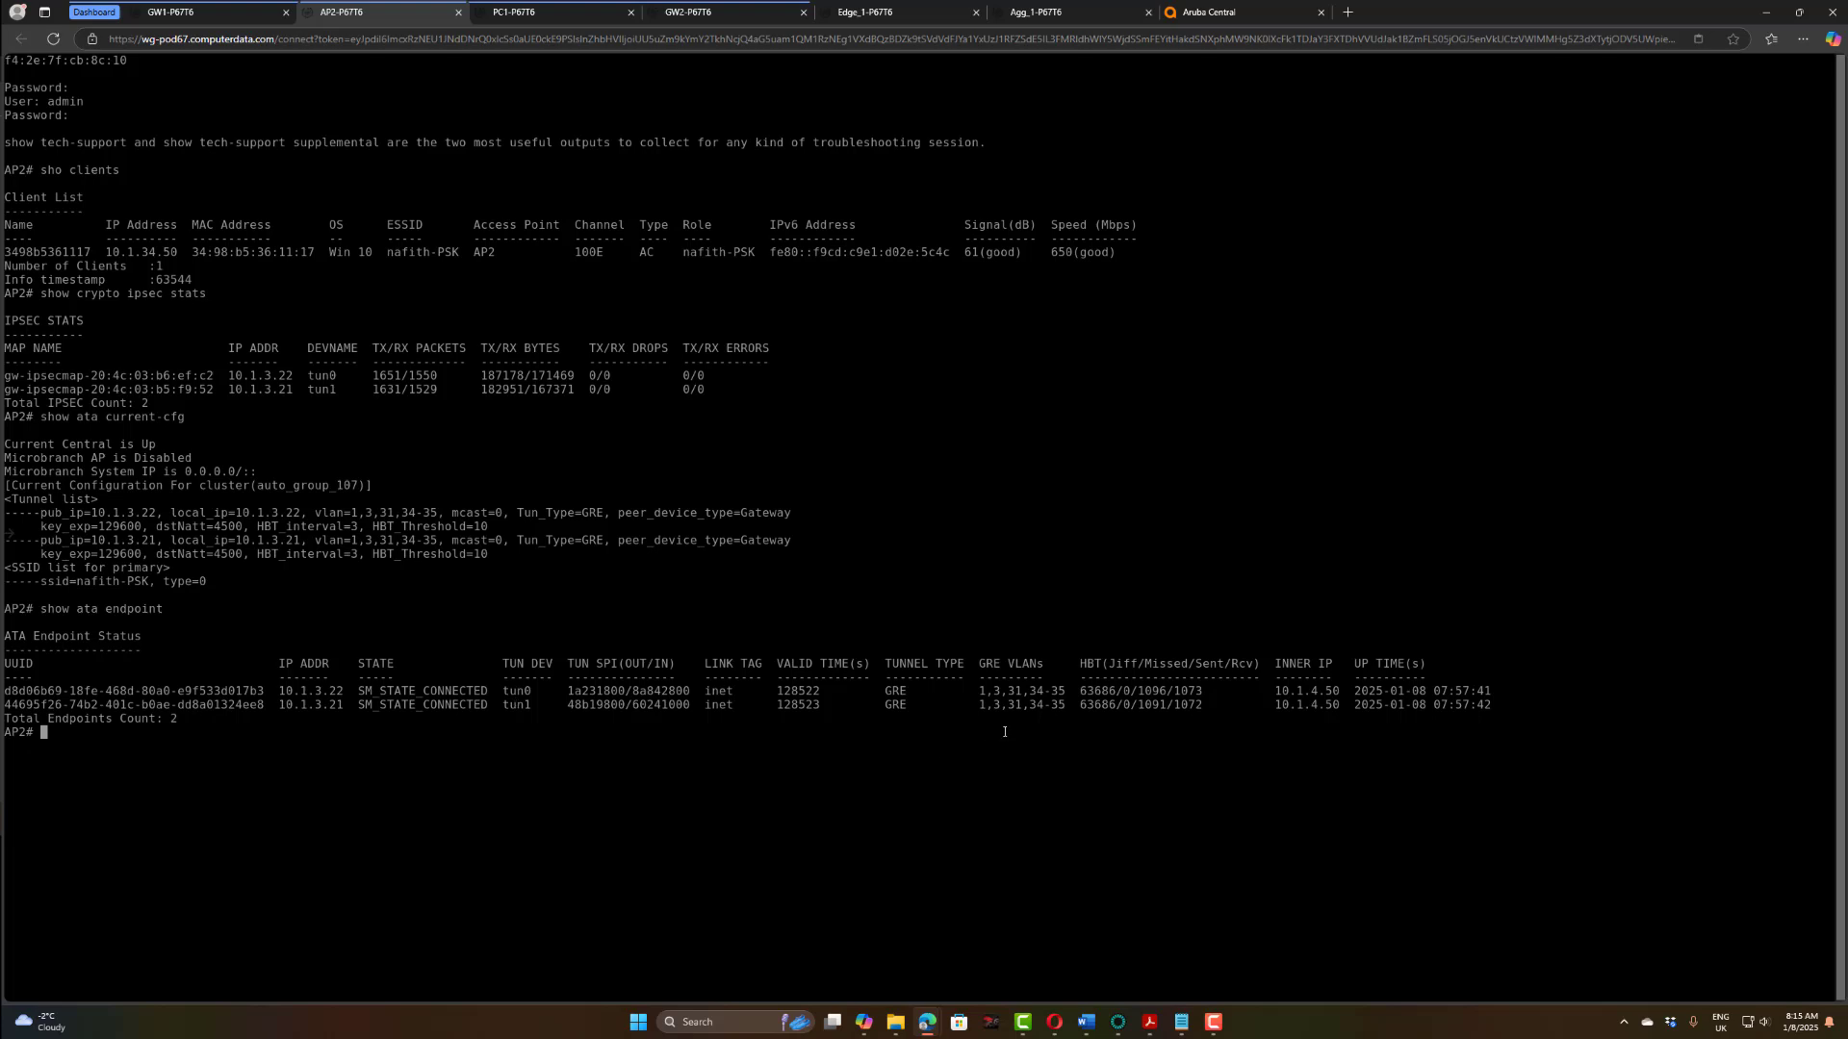
left_click_drag(981, 664, 1057, 667)
left_click_drag(974, 691, 1064, 691)
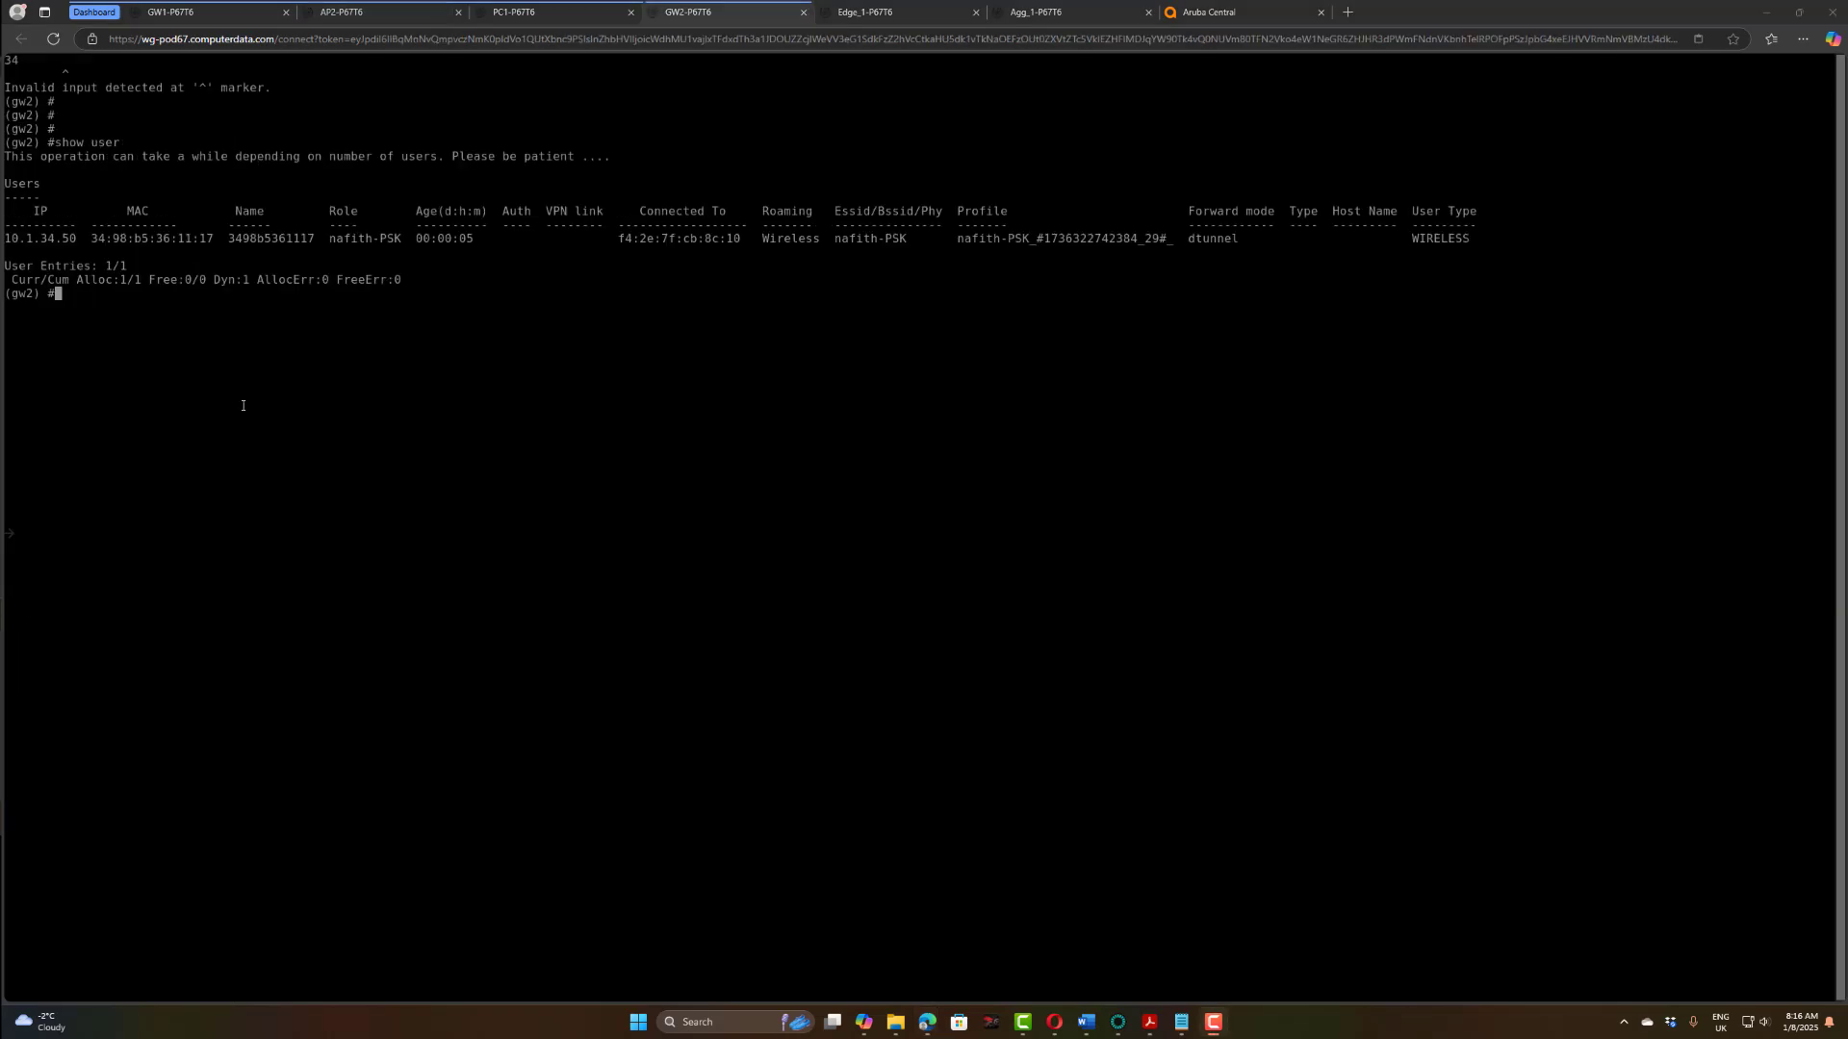
Step: Run show crypto ipsec sa in the GW2 console, page to the end, and examine the initiator and responder IPs
left_click(457, 409)
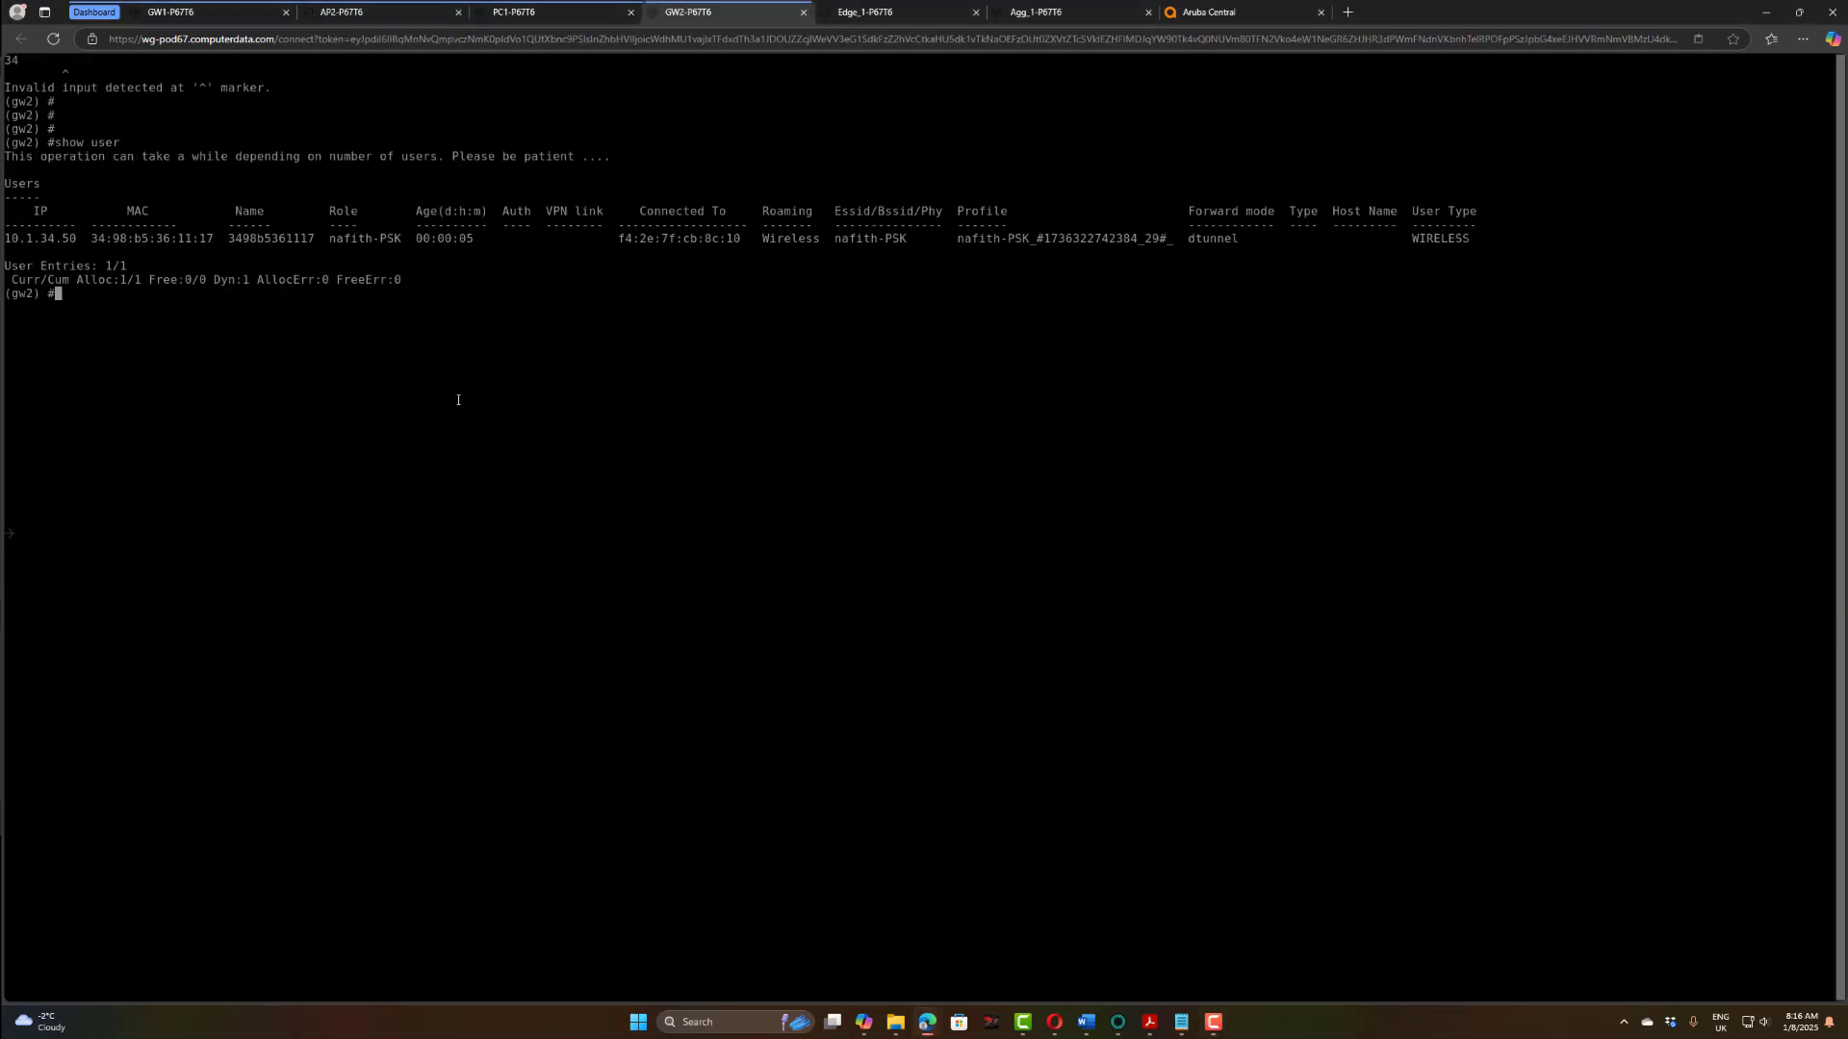
type("show crypto ipsec sa")
key("Return")
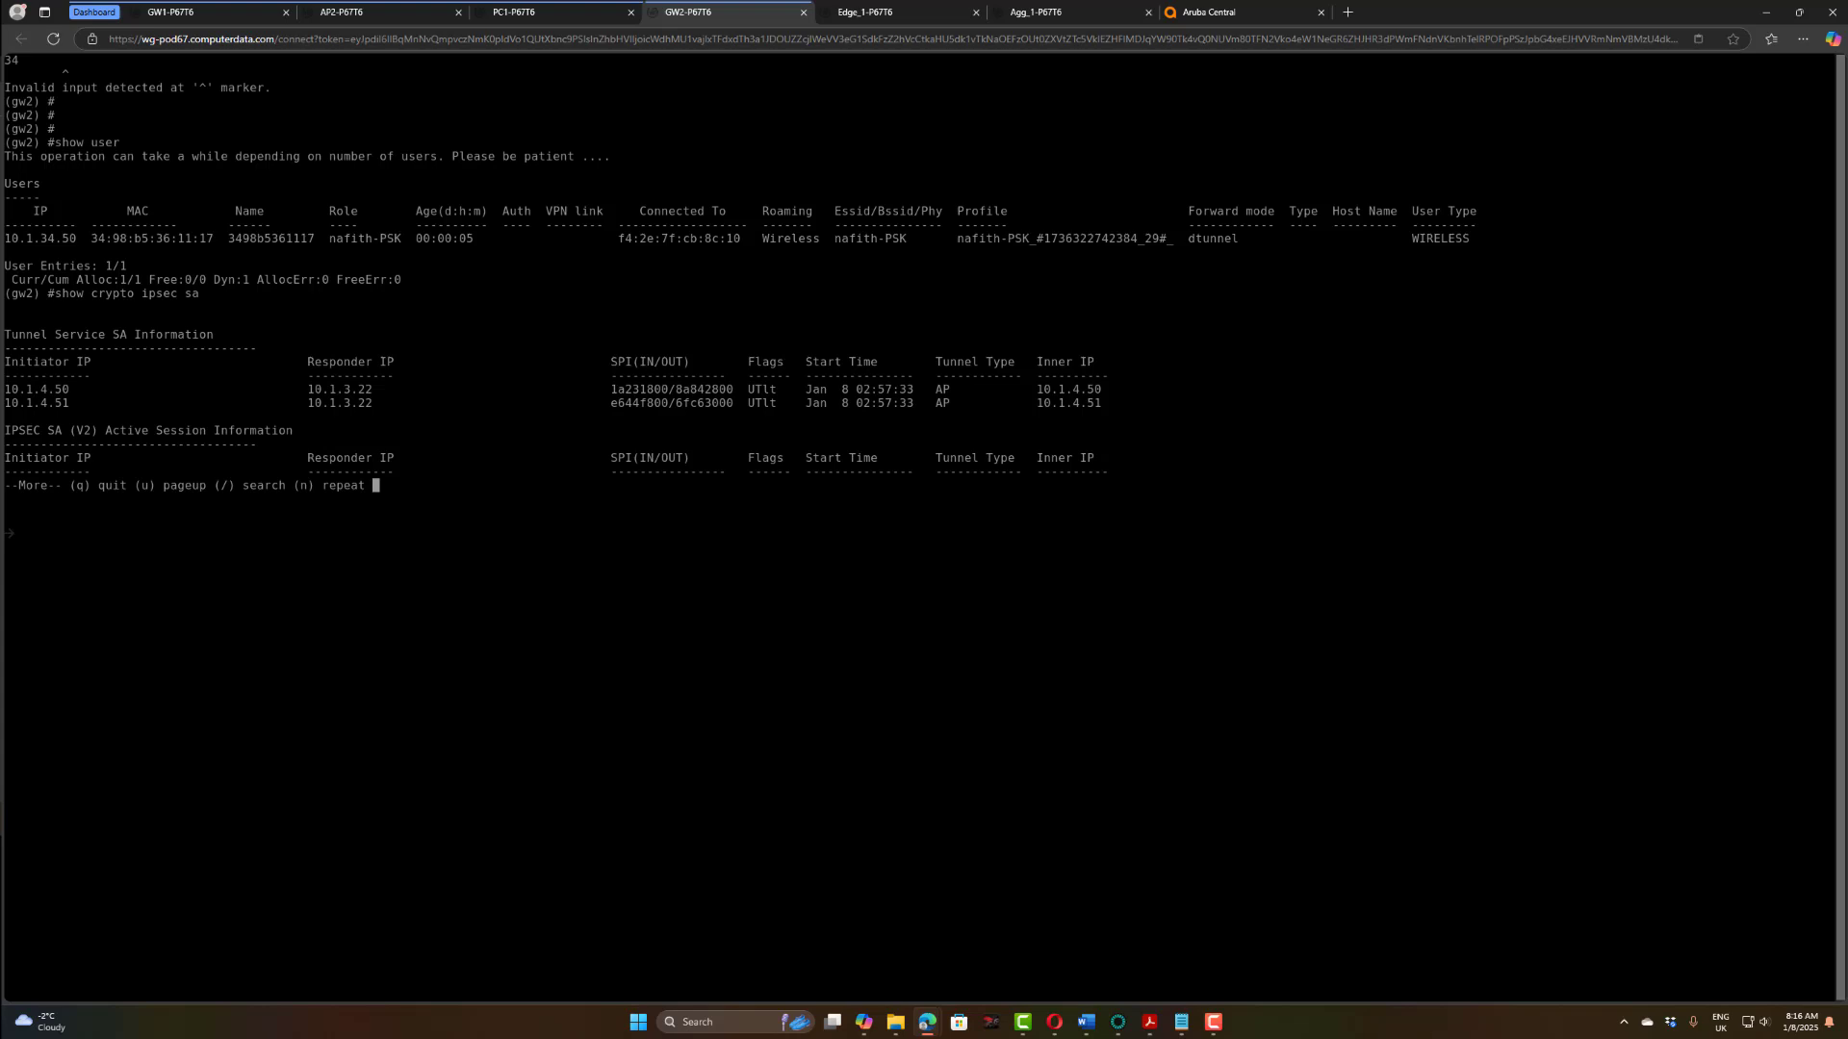
key("space")
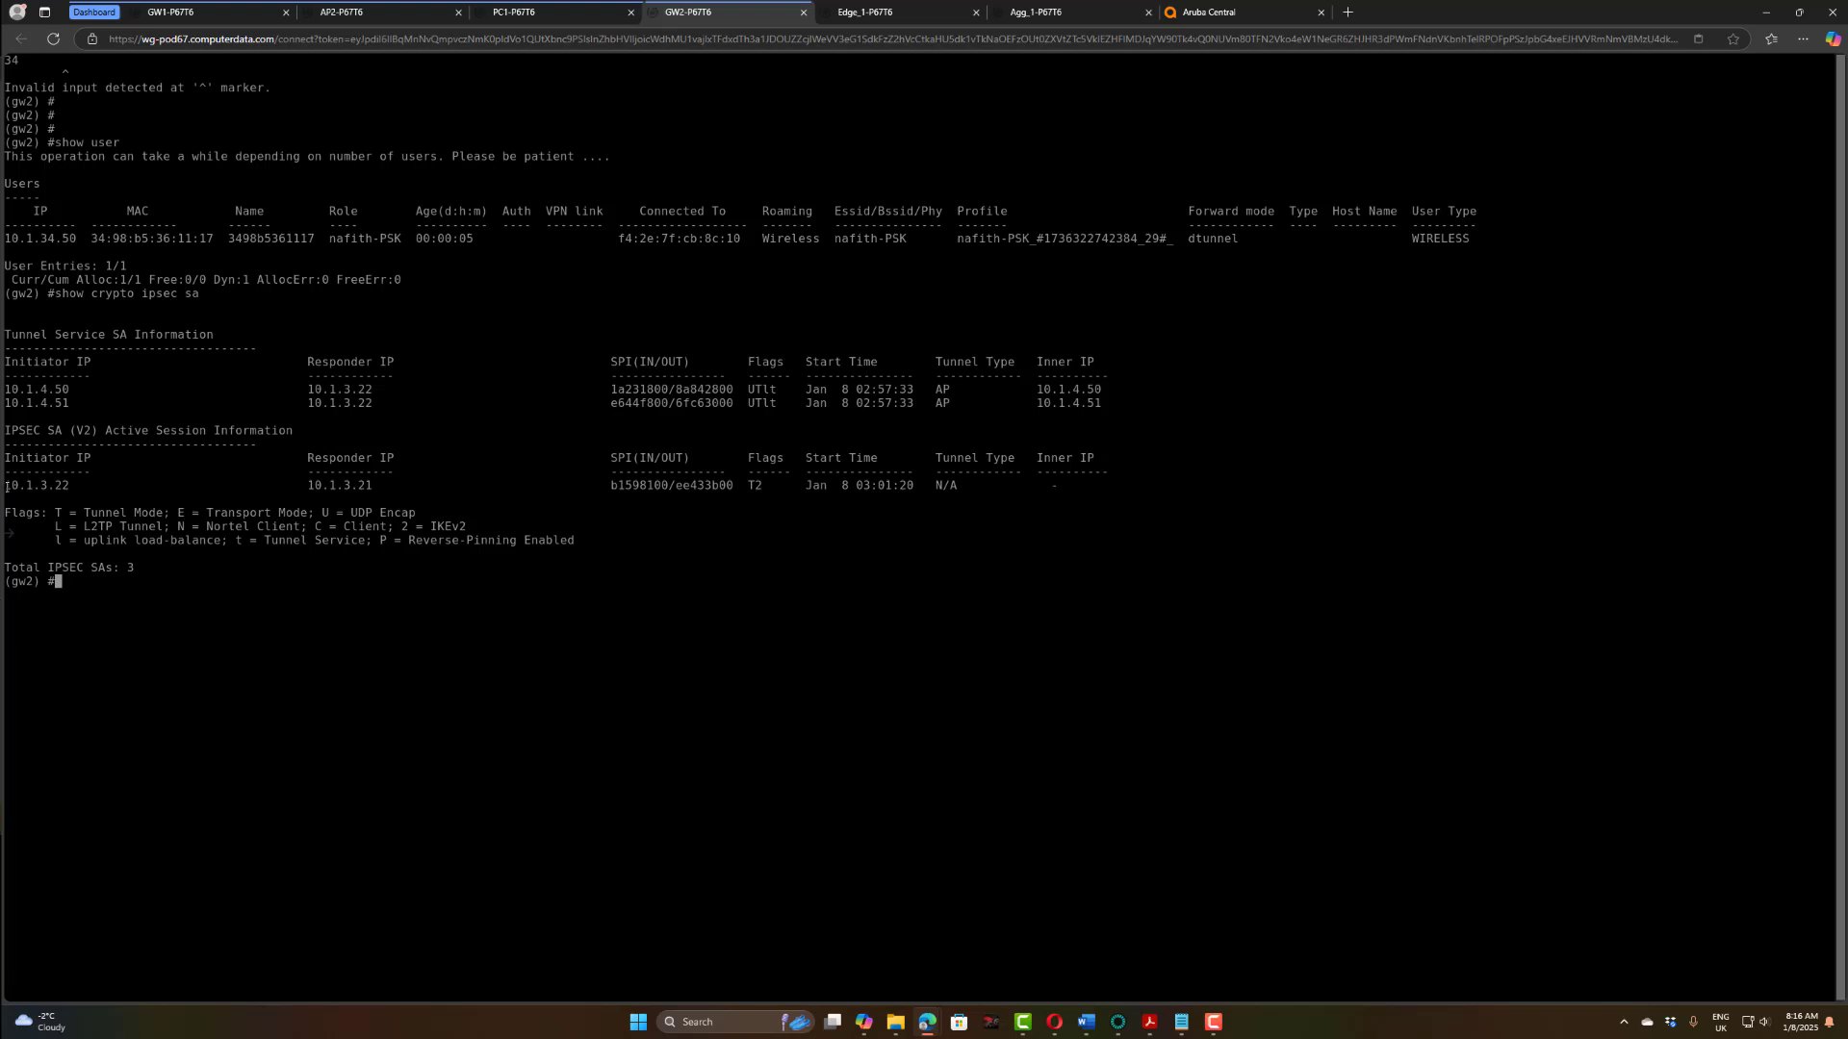
left_click_drag(4, 484, 70, 478)
left_click_drag(378, 484, 306, 485)
left_click_drag(395, 403, 6, 385)
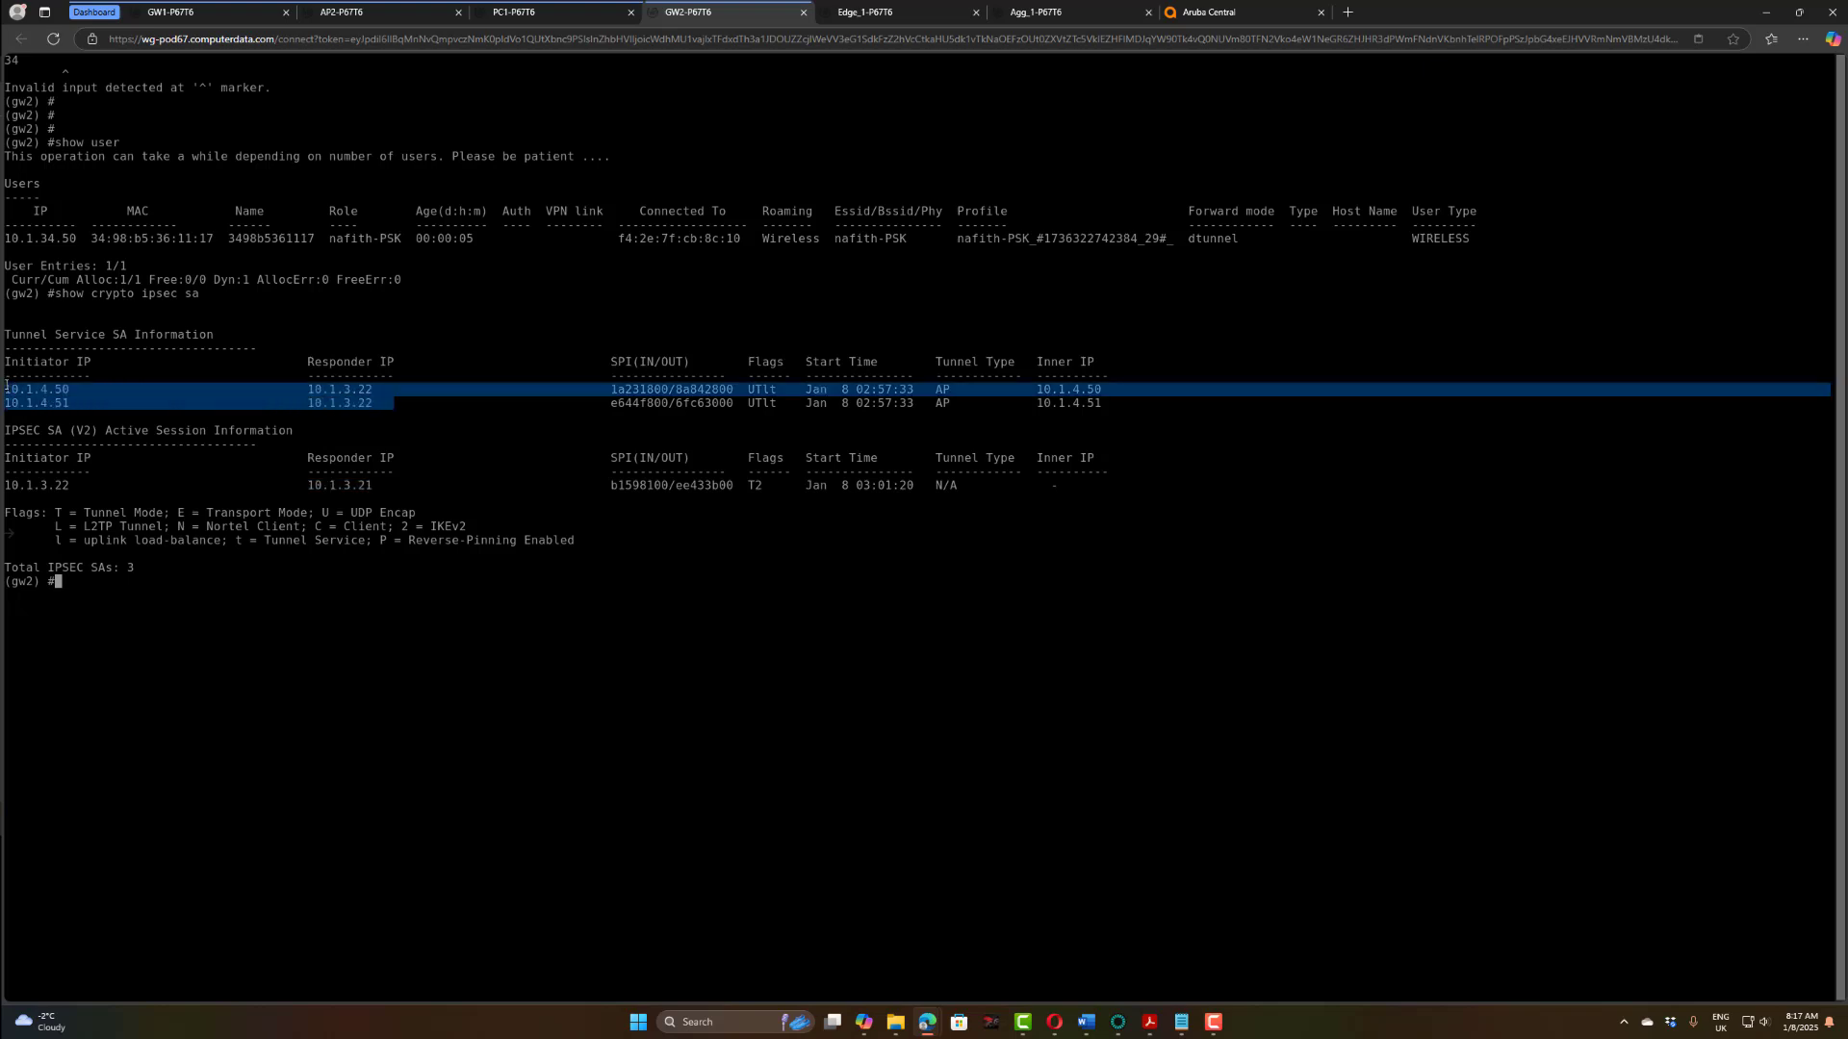
left_click(779, 417)
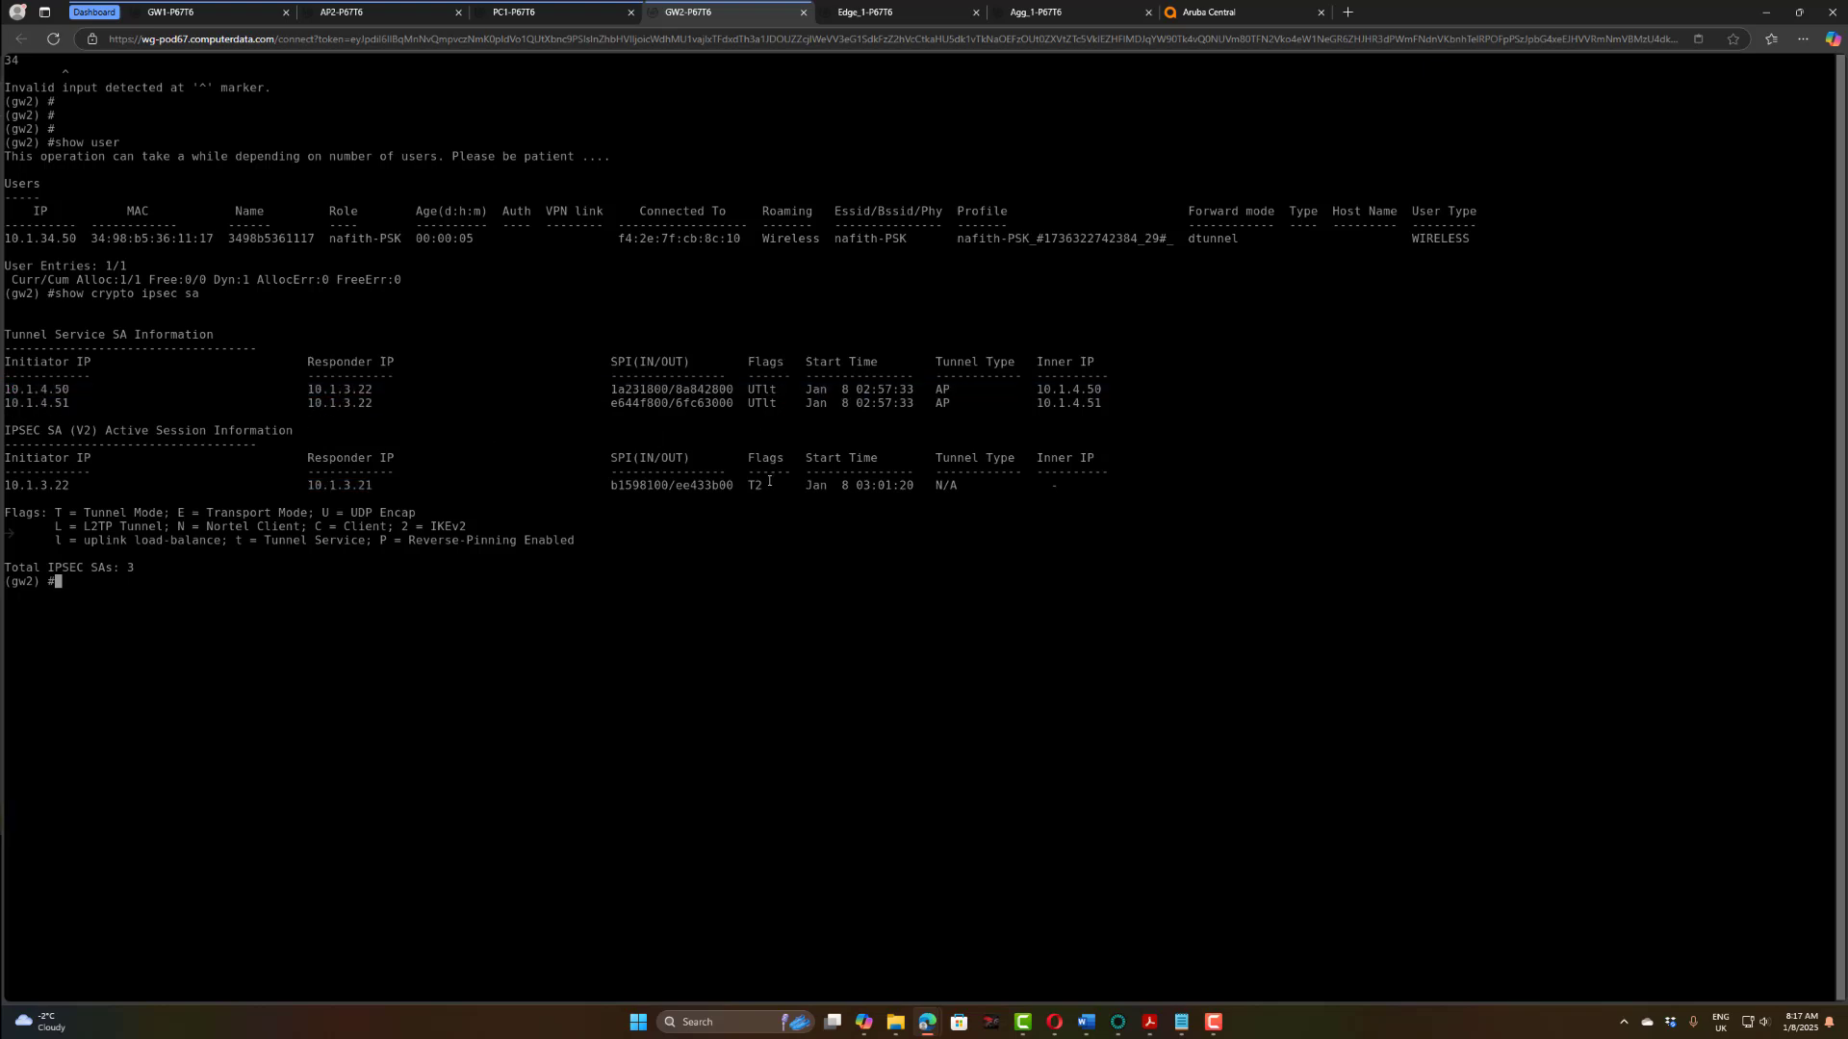
Step: Compare the flags of the AP tunnel service SAs with those of the gateway-to-gateway IPsec session on gw2
left_click_drag(769, 481, 751, 477)
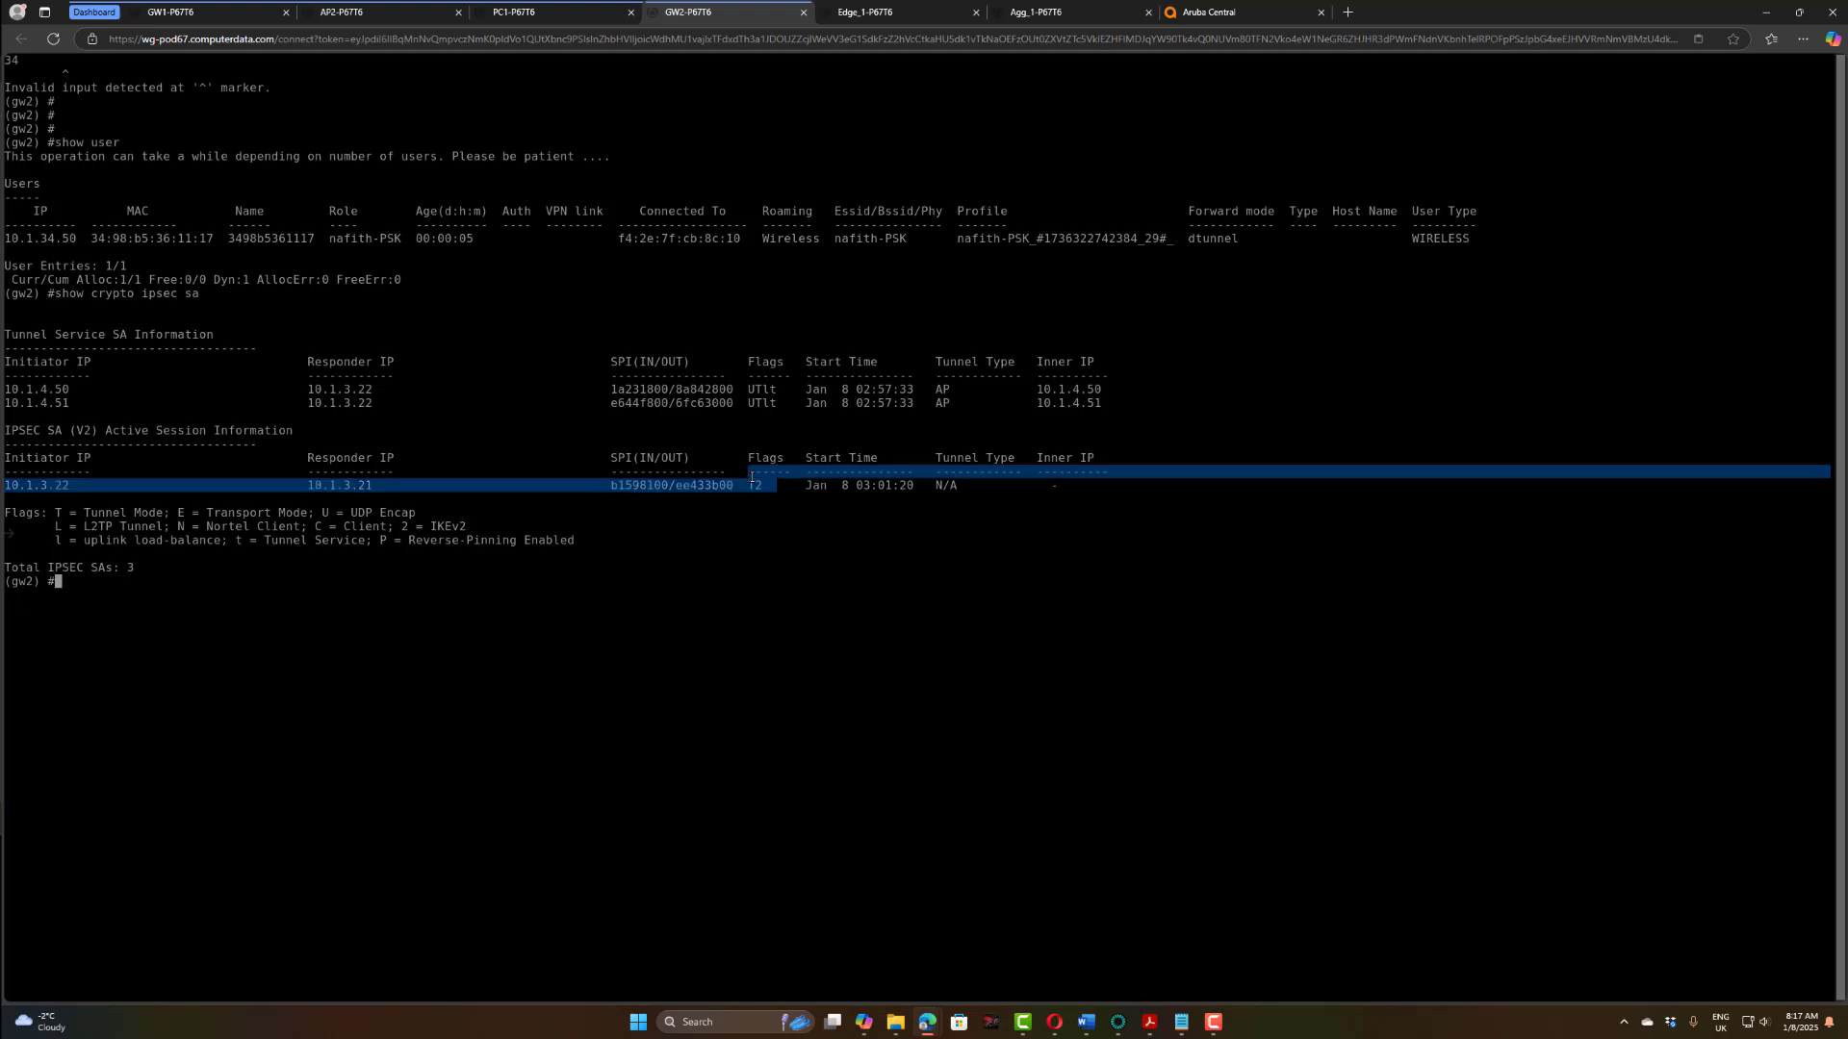
left_click(759, 542)
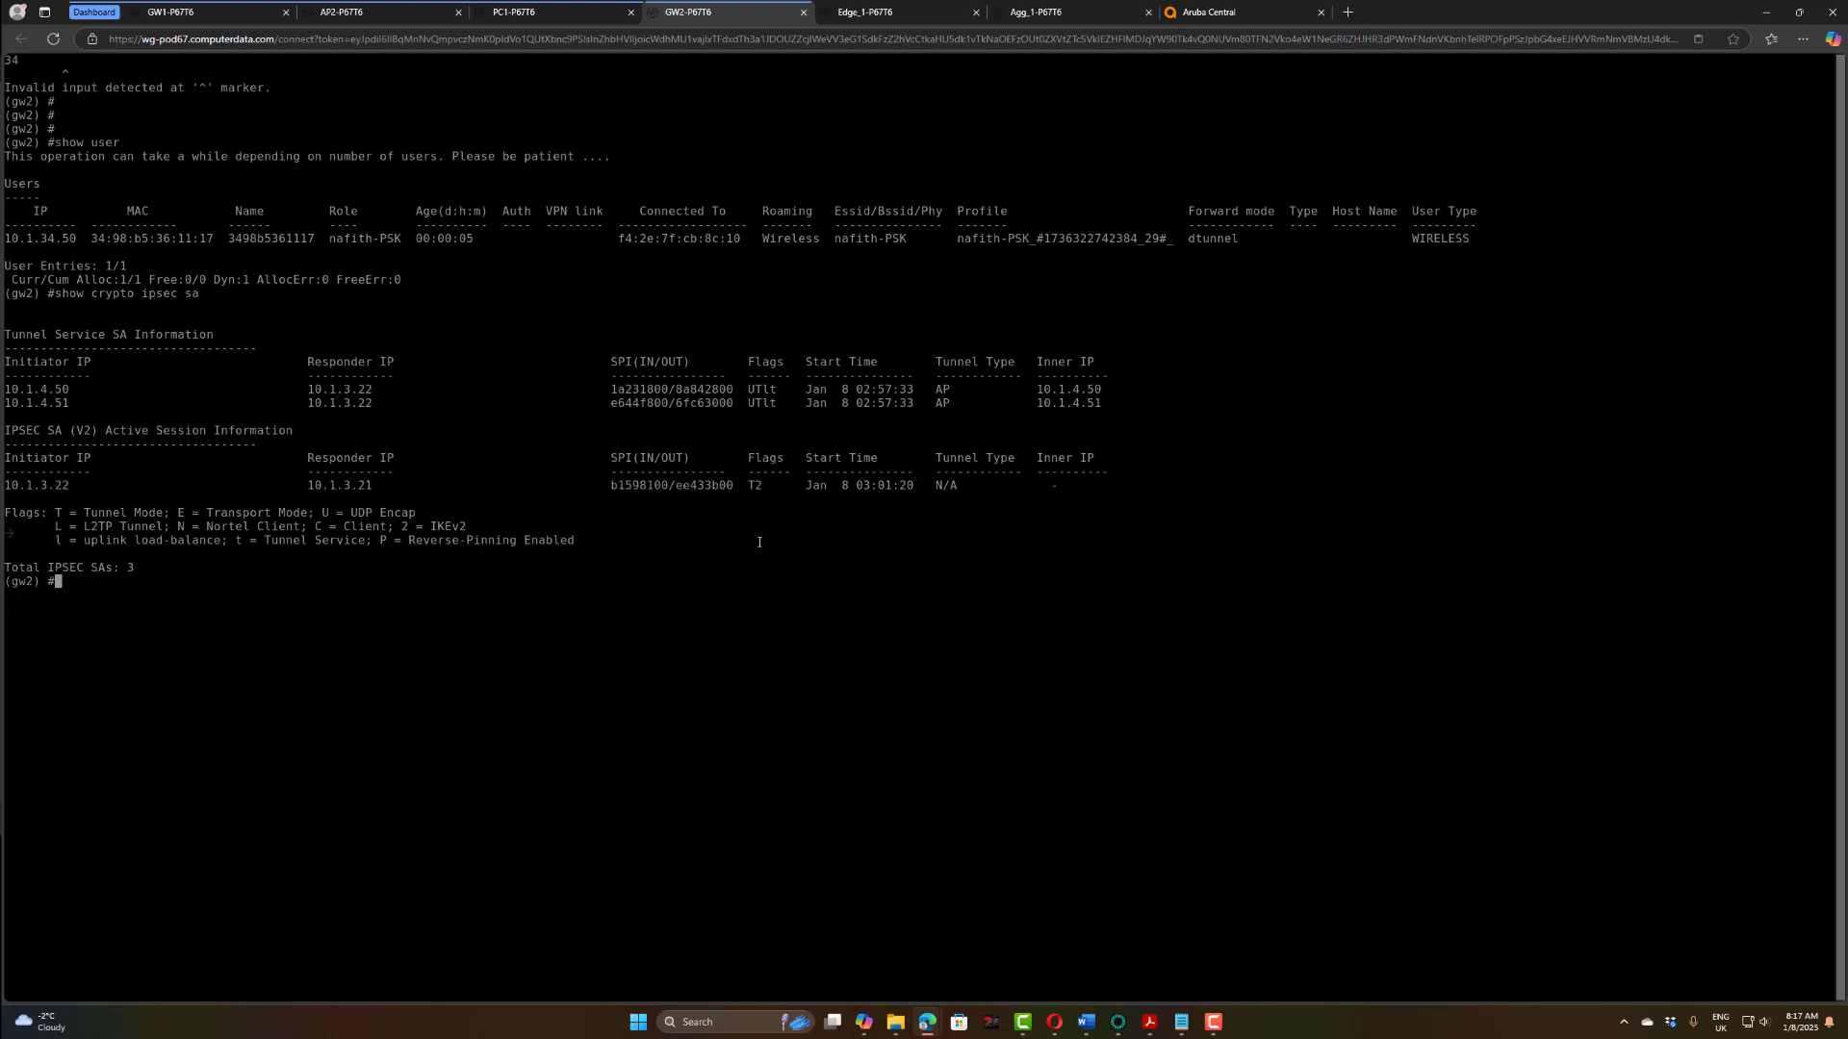
left_click_drag(751, 388, 793, 394)
left_click(760, 419)
left_click_drag(785, 402, 6, 394)
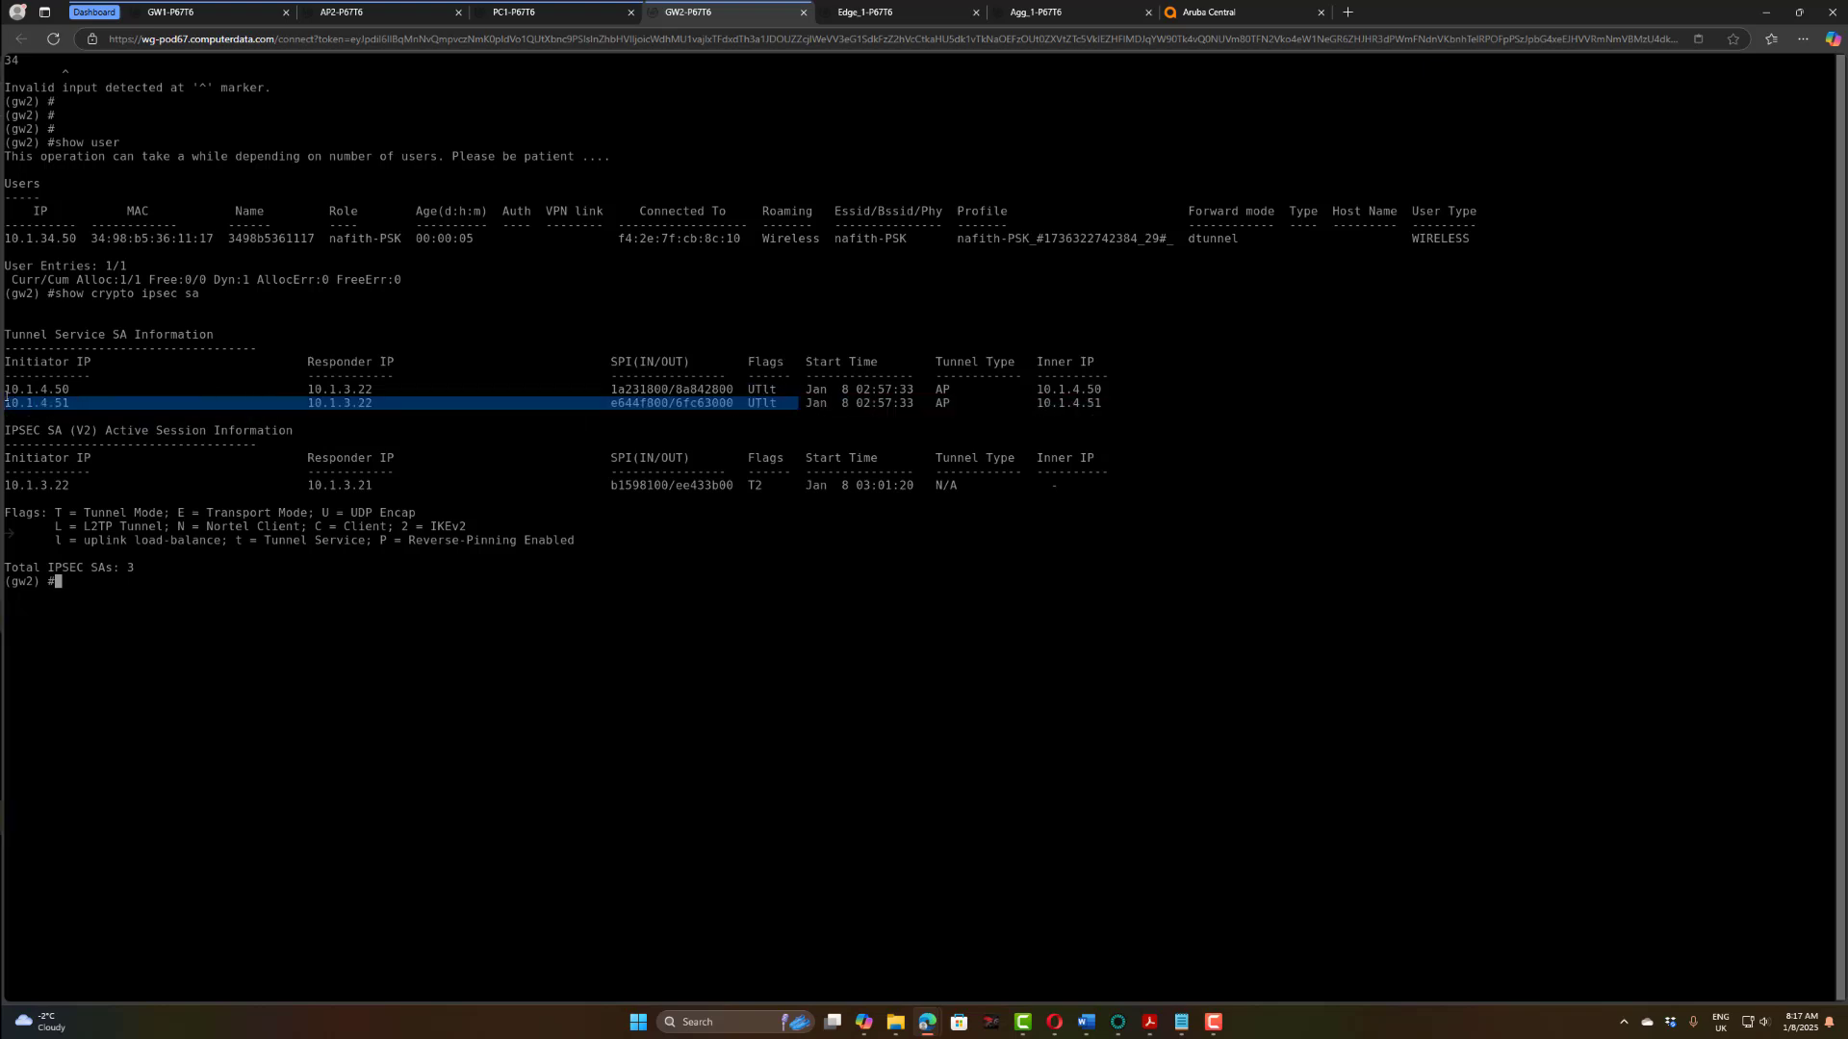
left_click_drag(47, 484, 1008, 486)
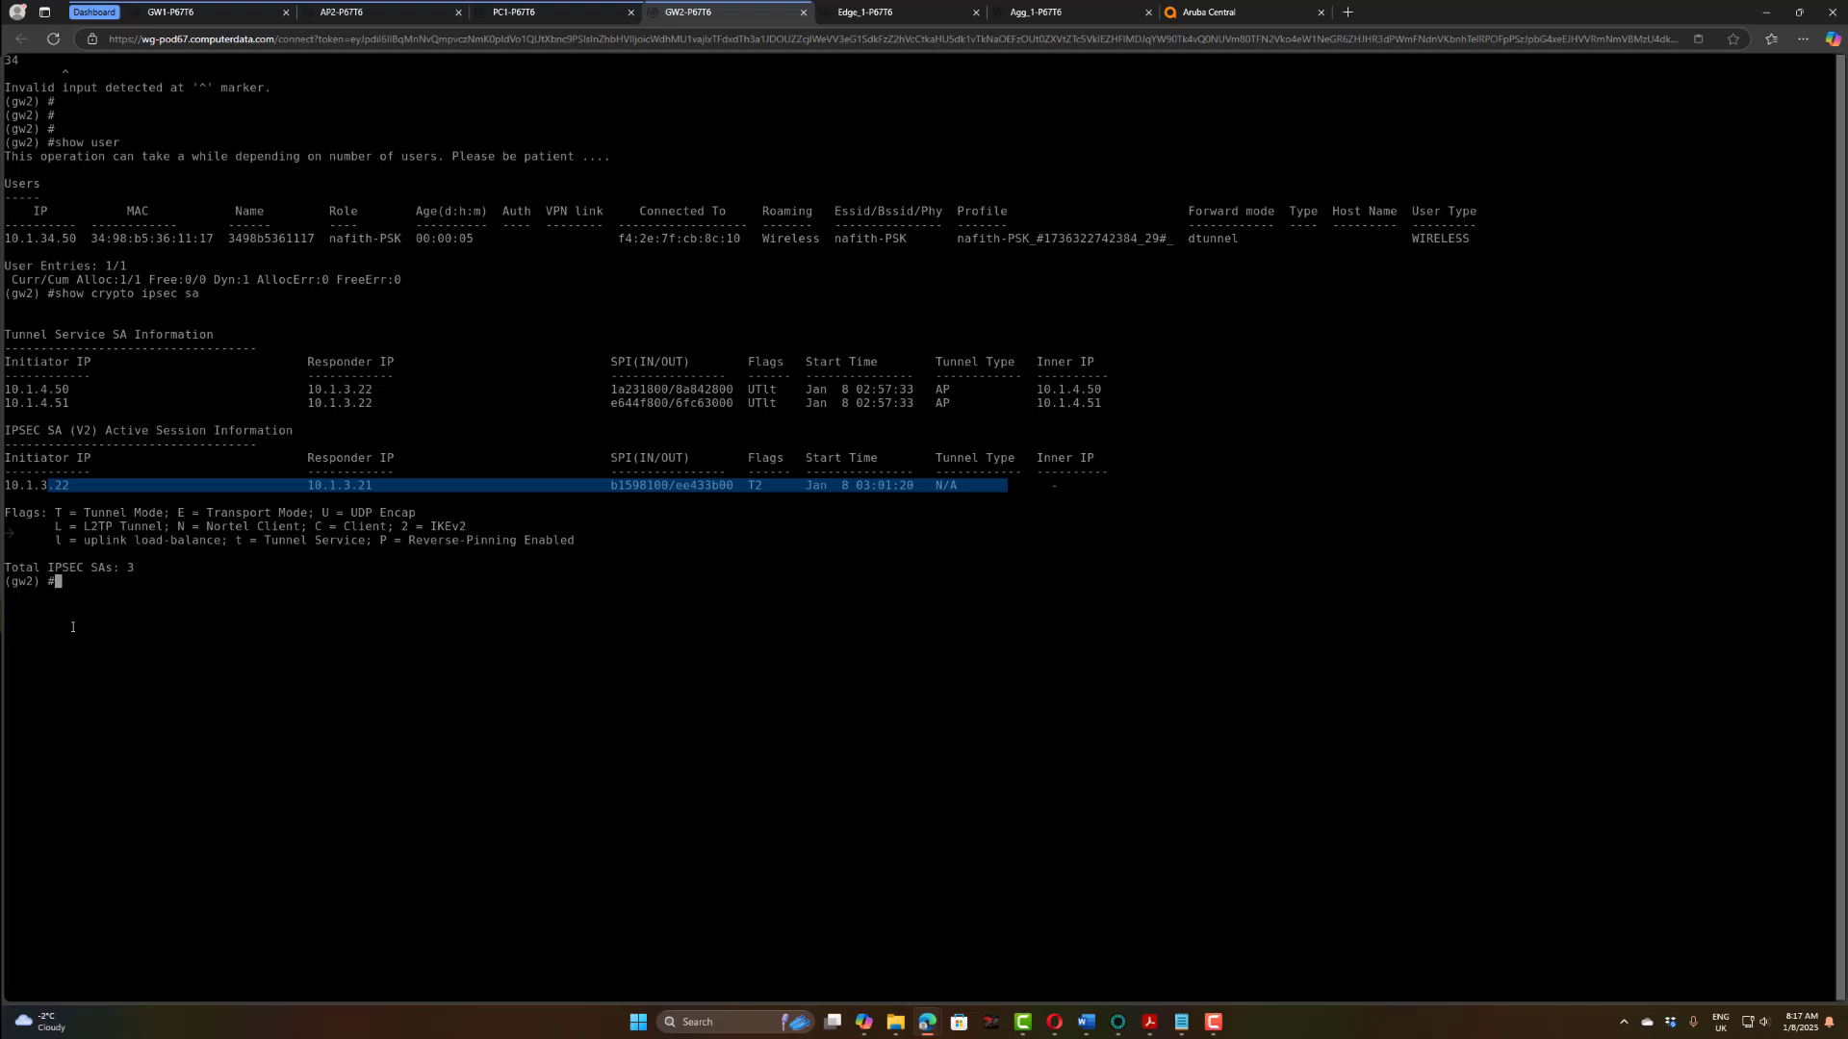
Step: Run show crypto isakmp sa on gw2 to examine the gateway-to-gateway session, and check the tunnel type in AP2's ATA endpoint table
left_click(277, 643)
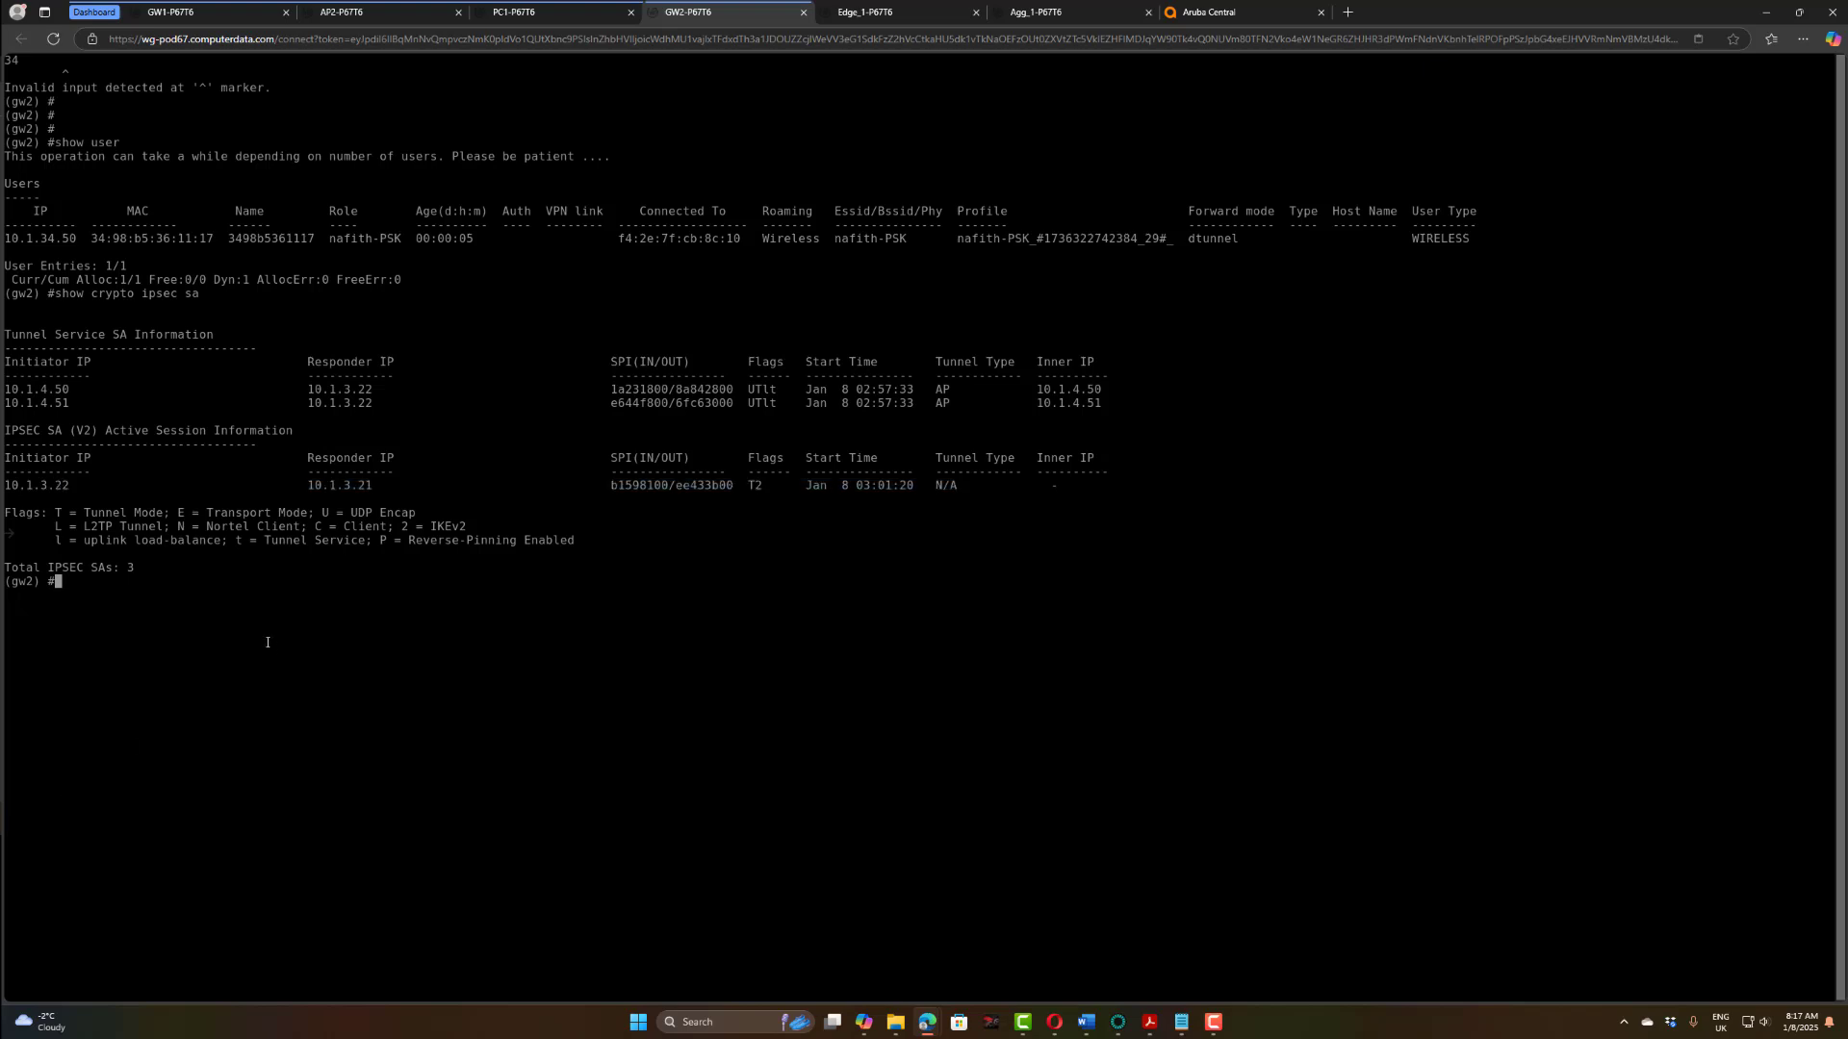
type("show crypto isakmp sa")
key("Return")
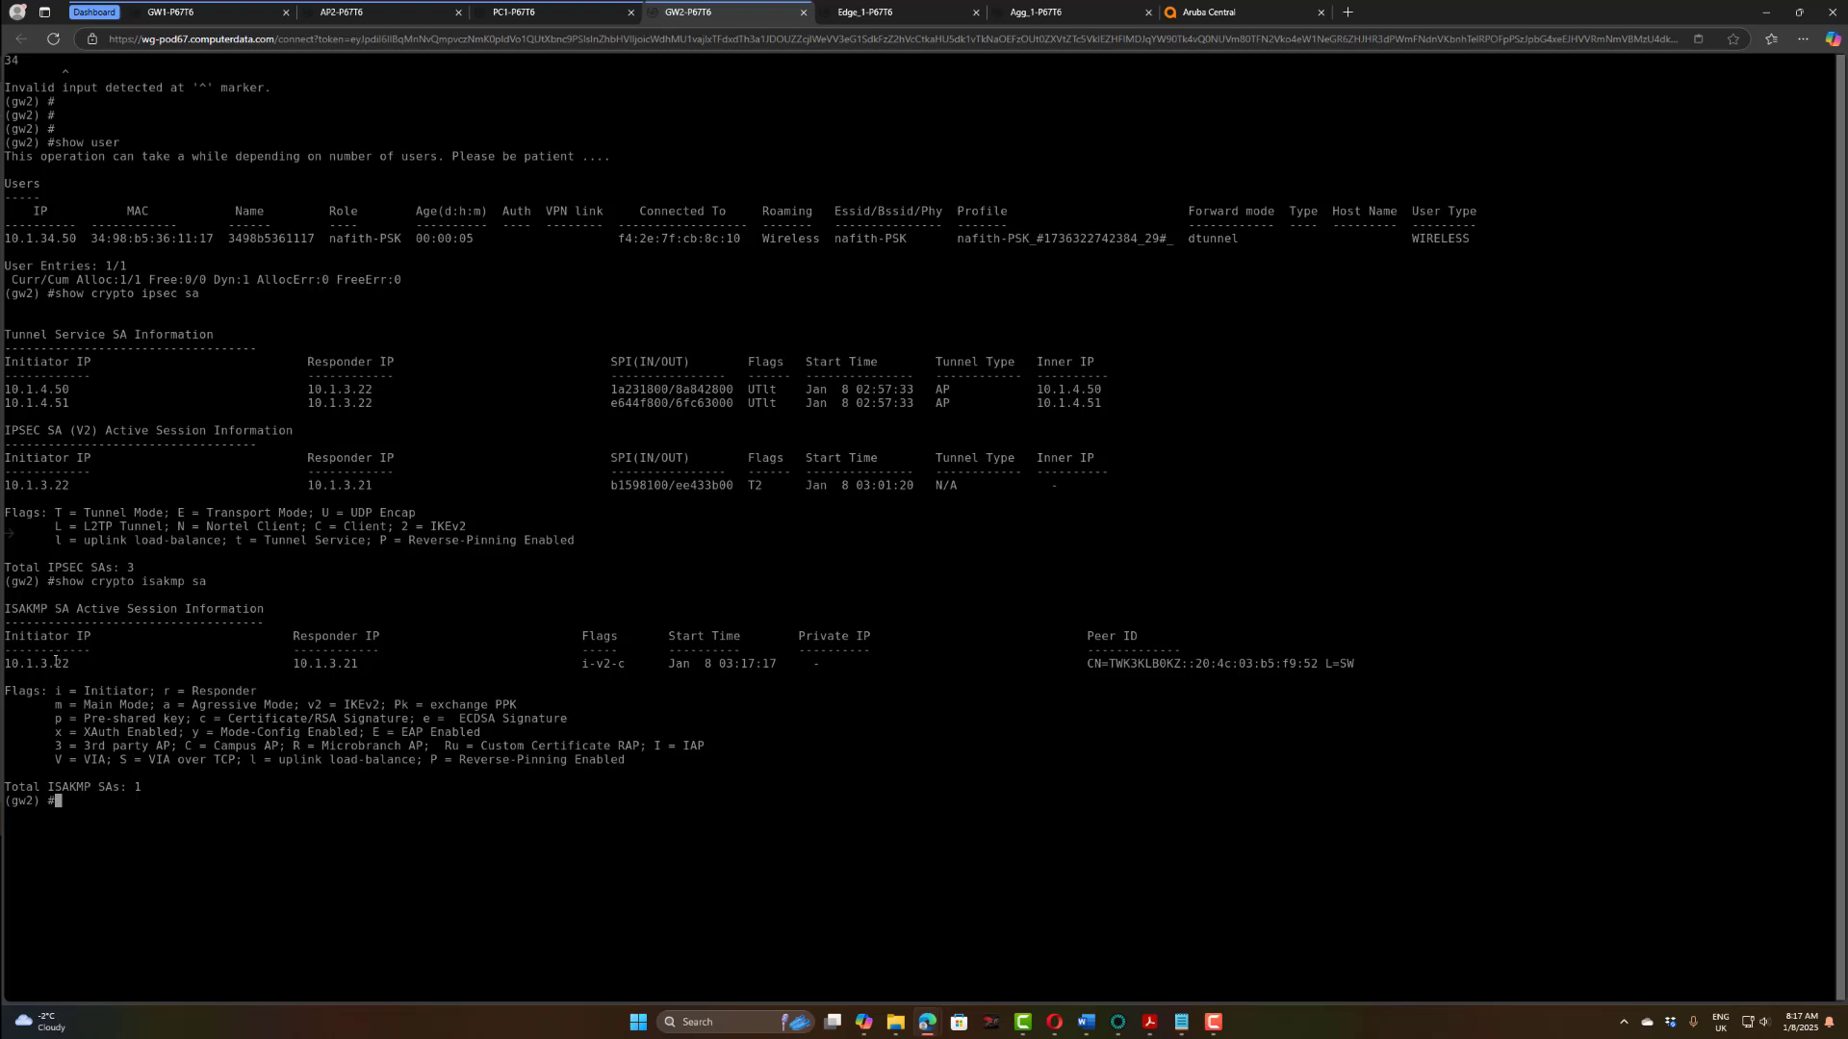
left_click_drag(13, 663, 665, 667)
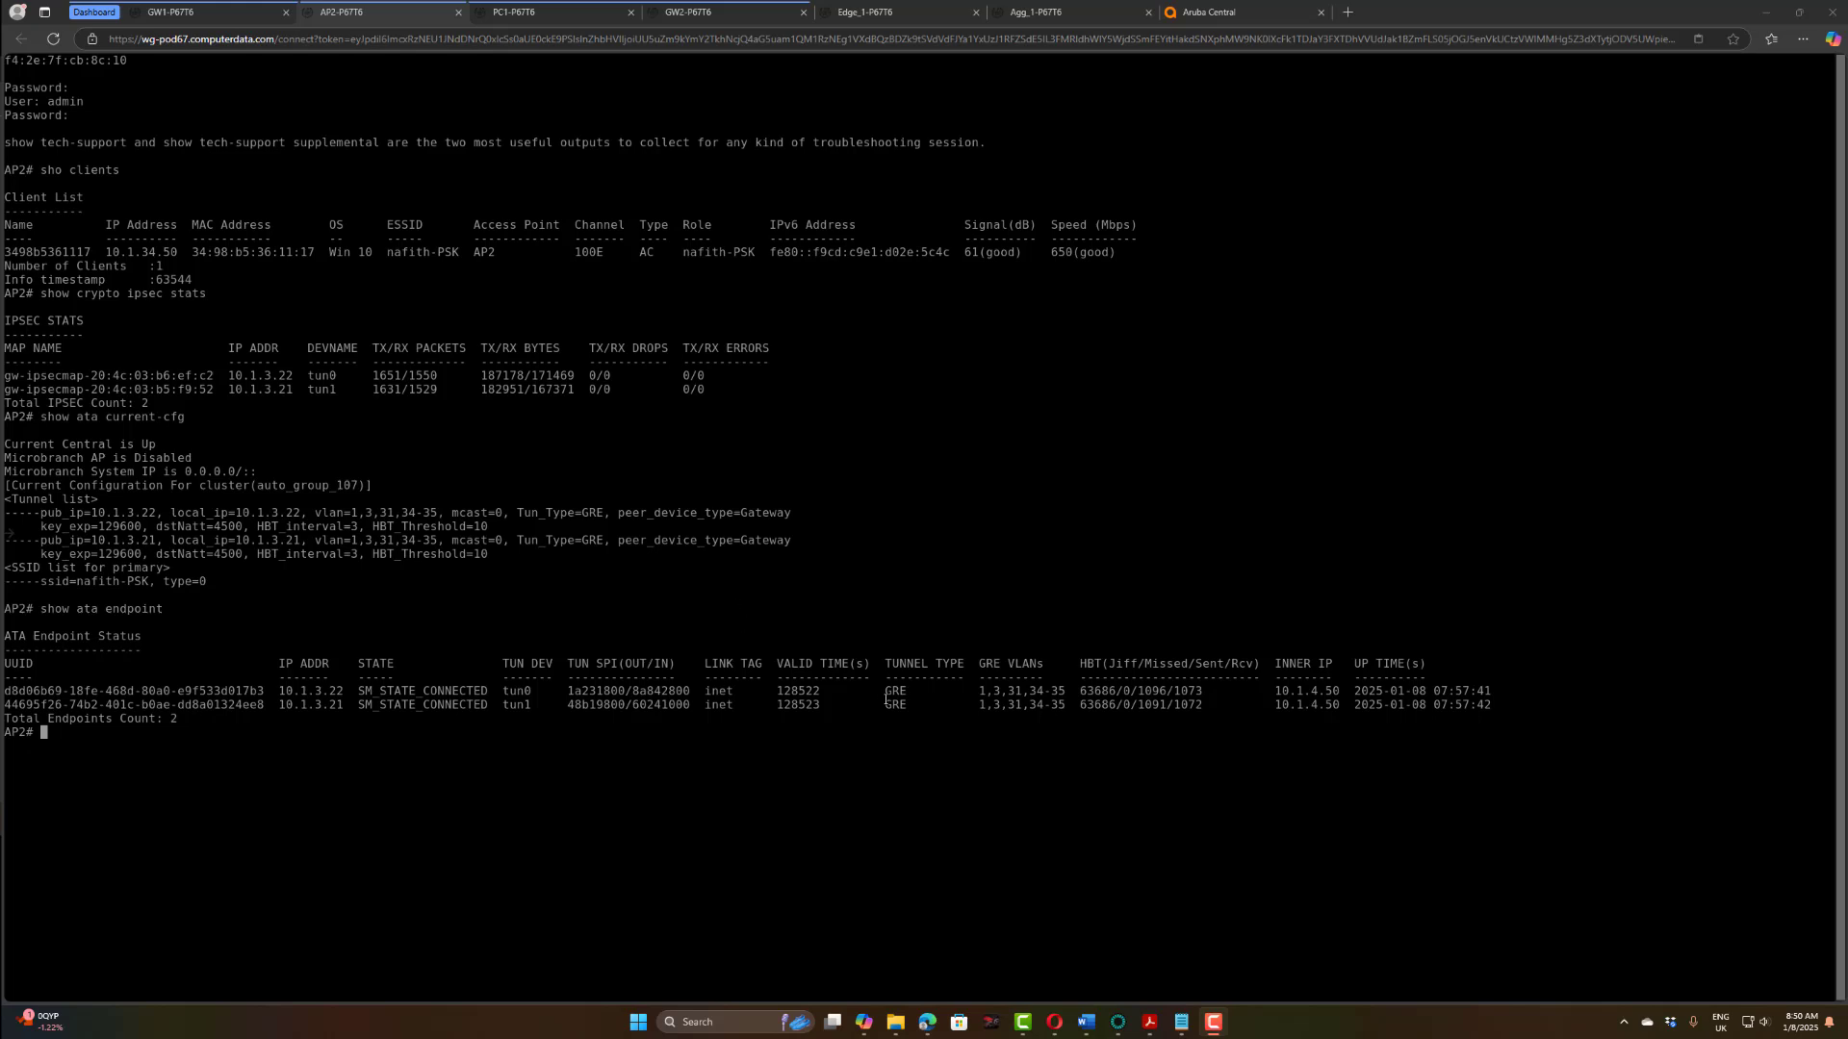
left_click_drag(913, 695, 879, 692)
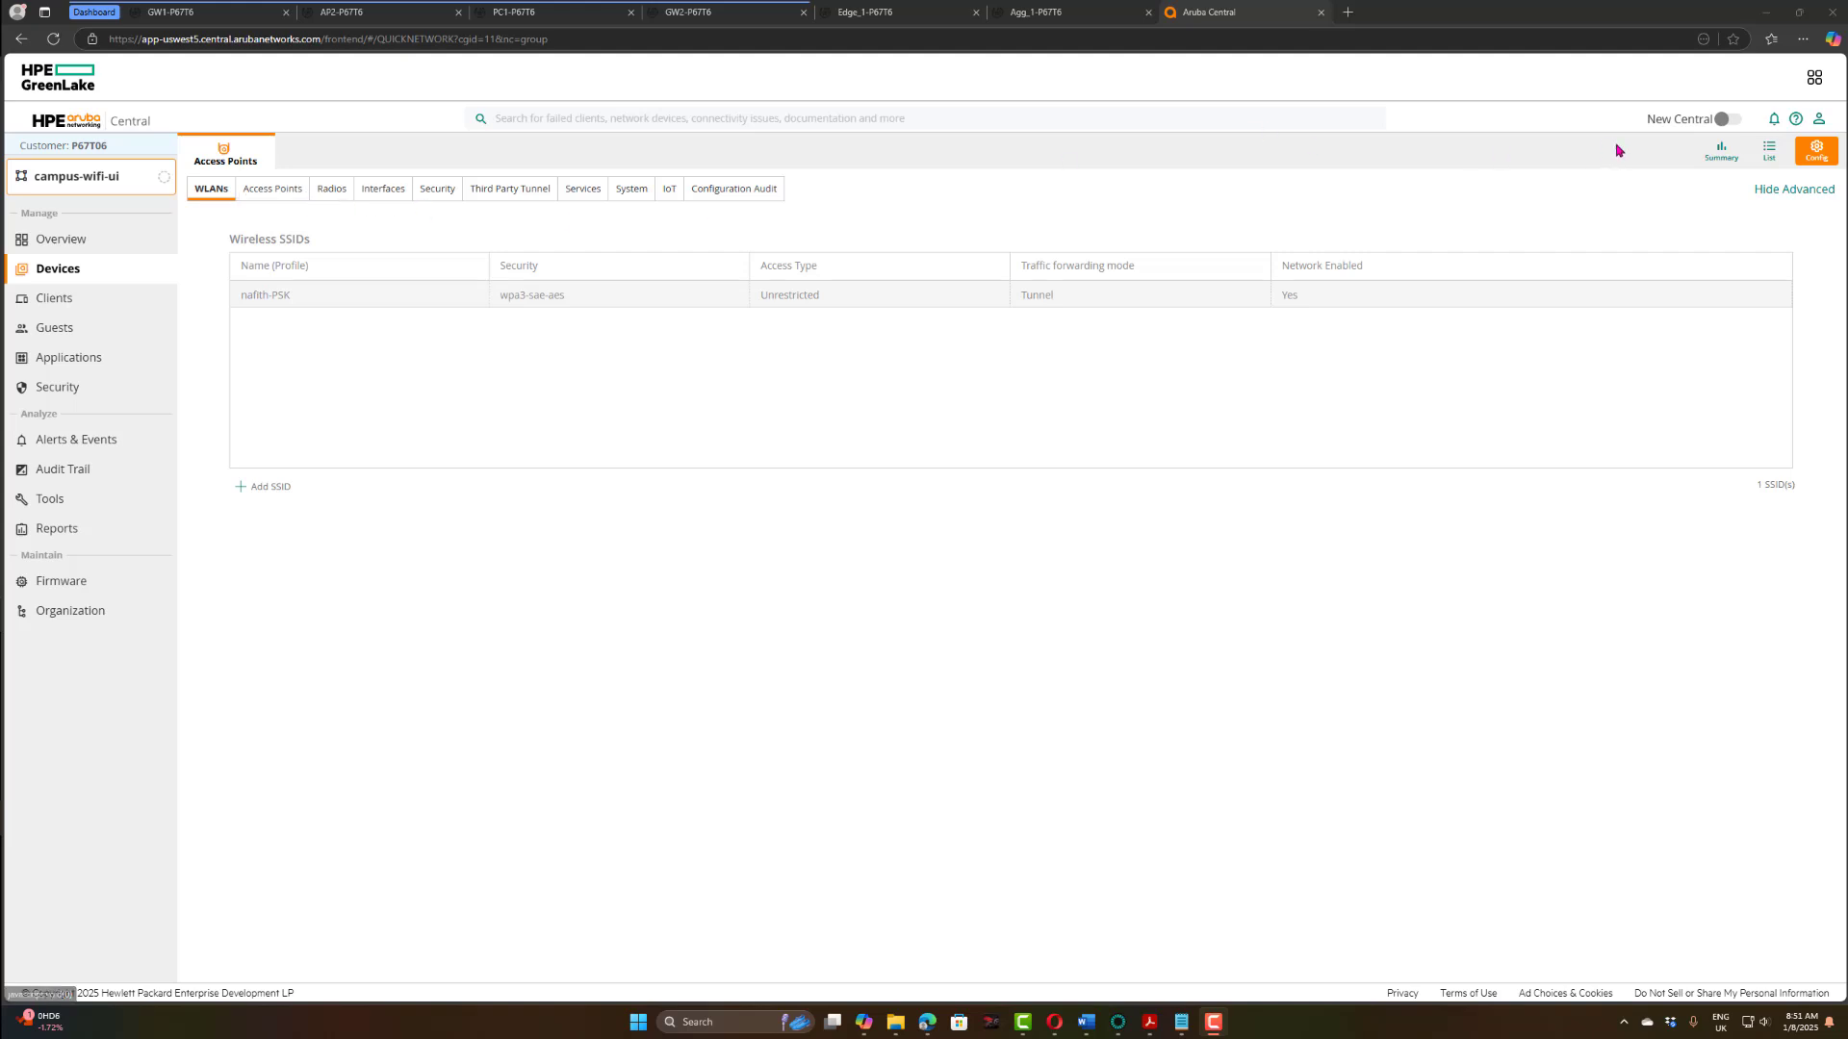
Step: Enable Data Encryption in the Data Handling security settings of the campus-wifi-ui access points and save, discarding the stray vlan_35 entries
left_click(279, 189)
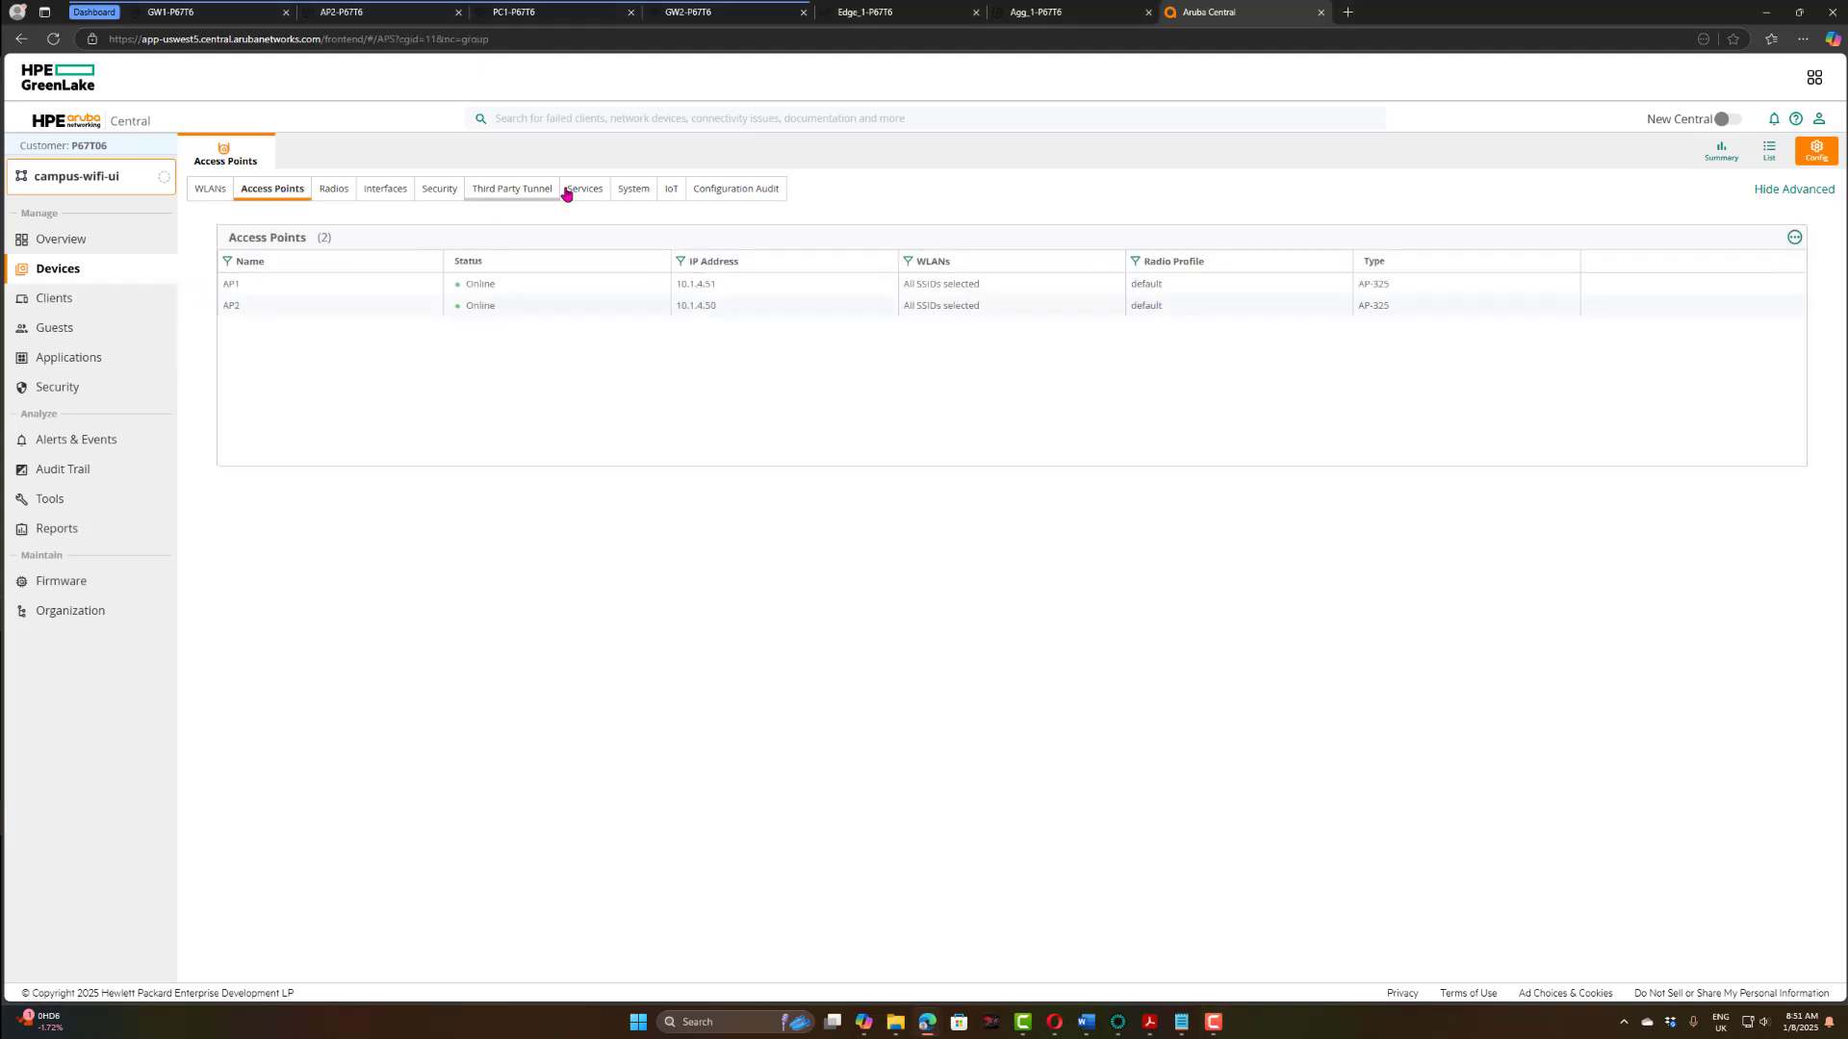
left_click(443, 189)
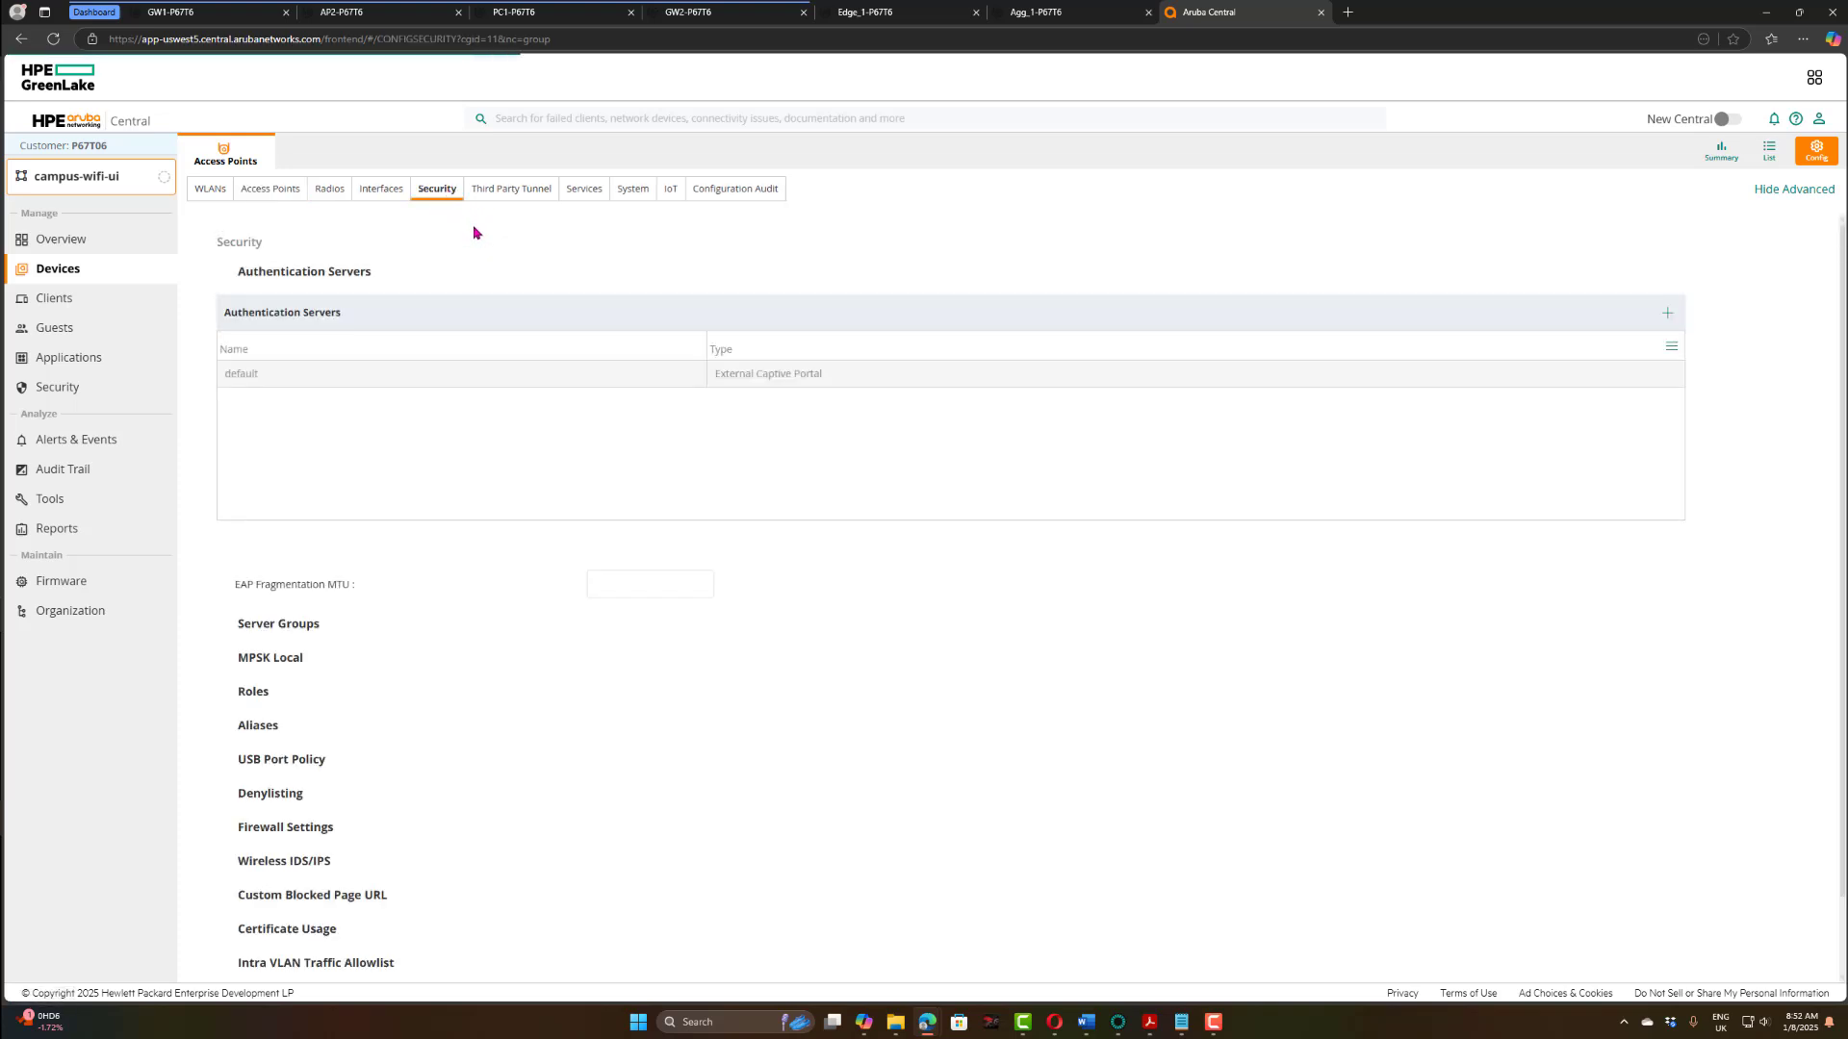
scroll(595, 651, "down", 1)
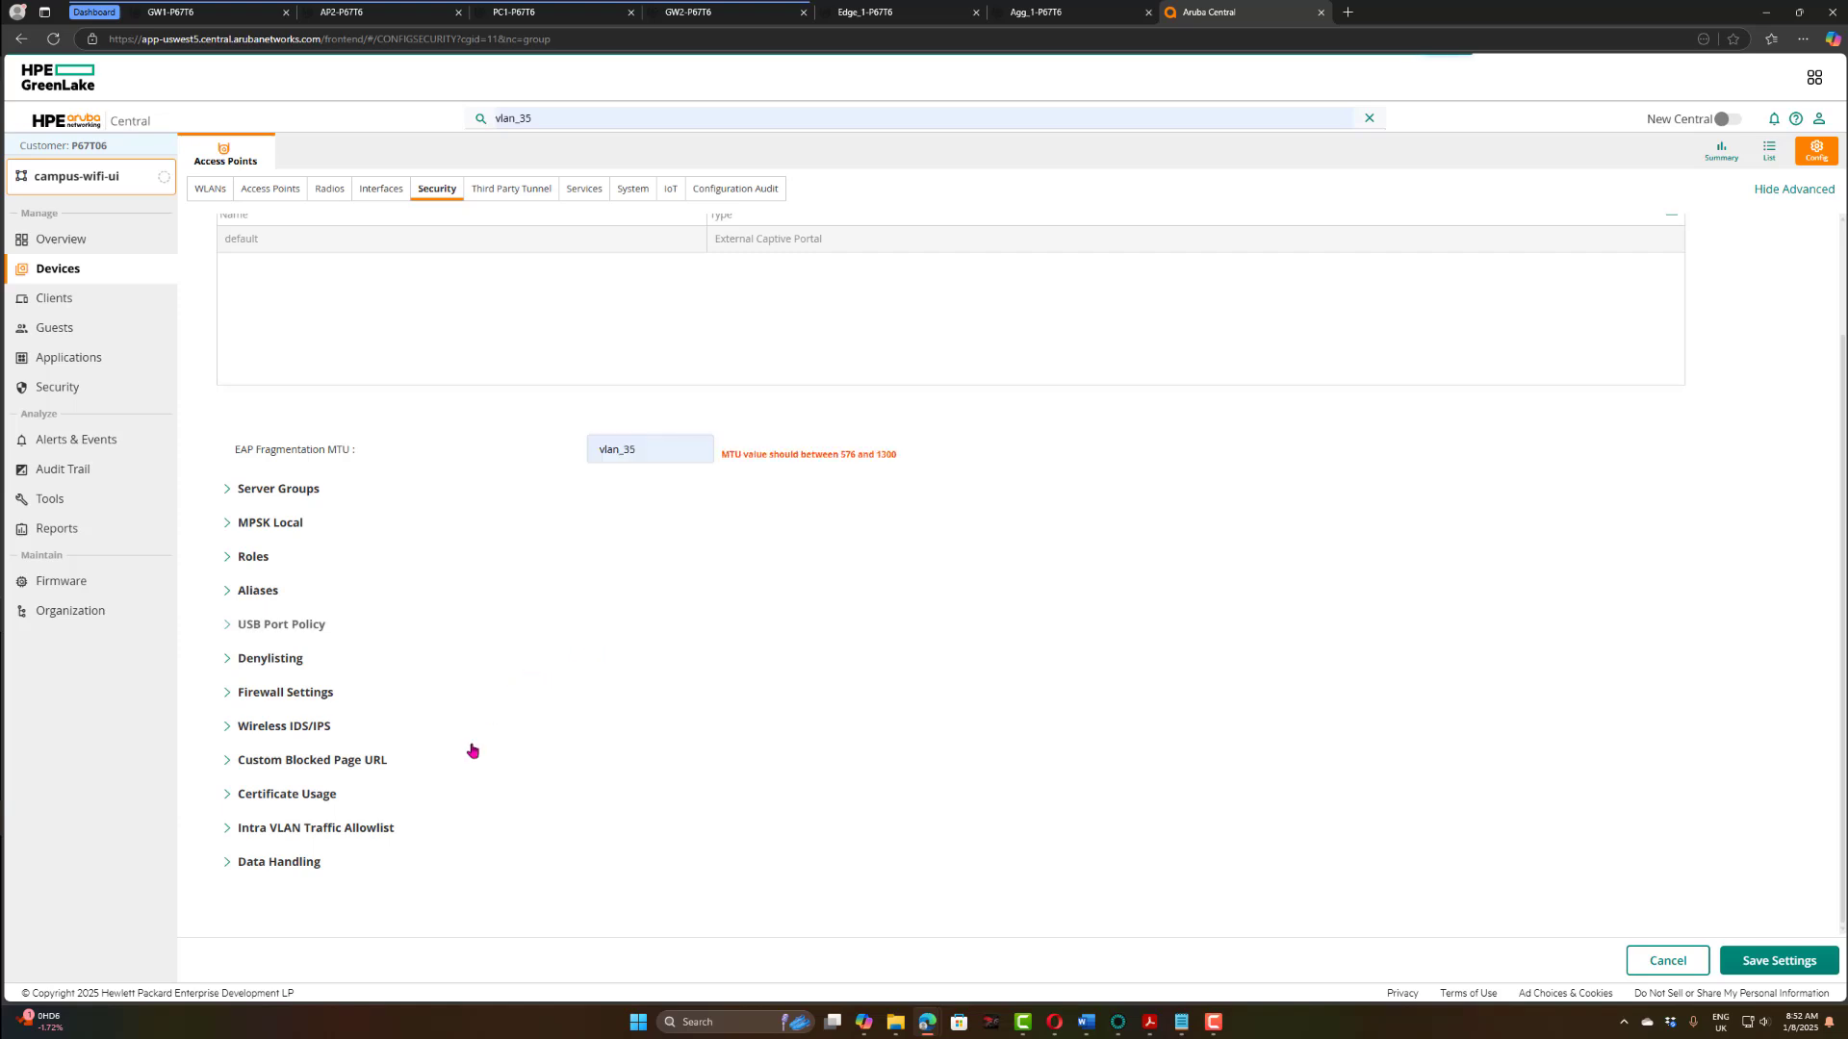
left_click(227, 863)
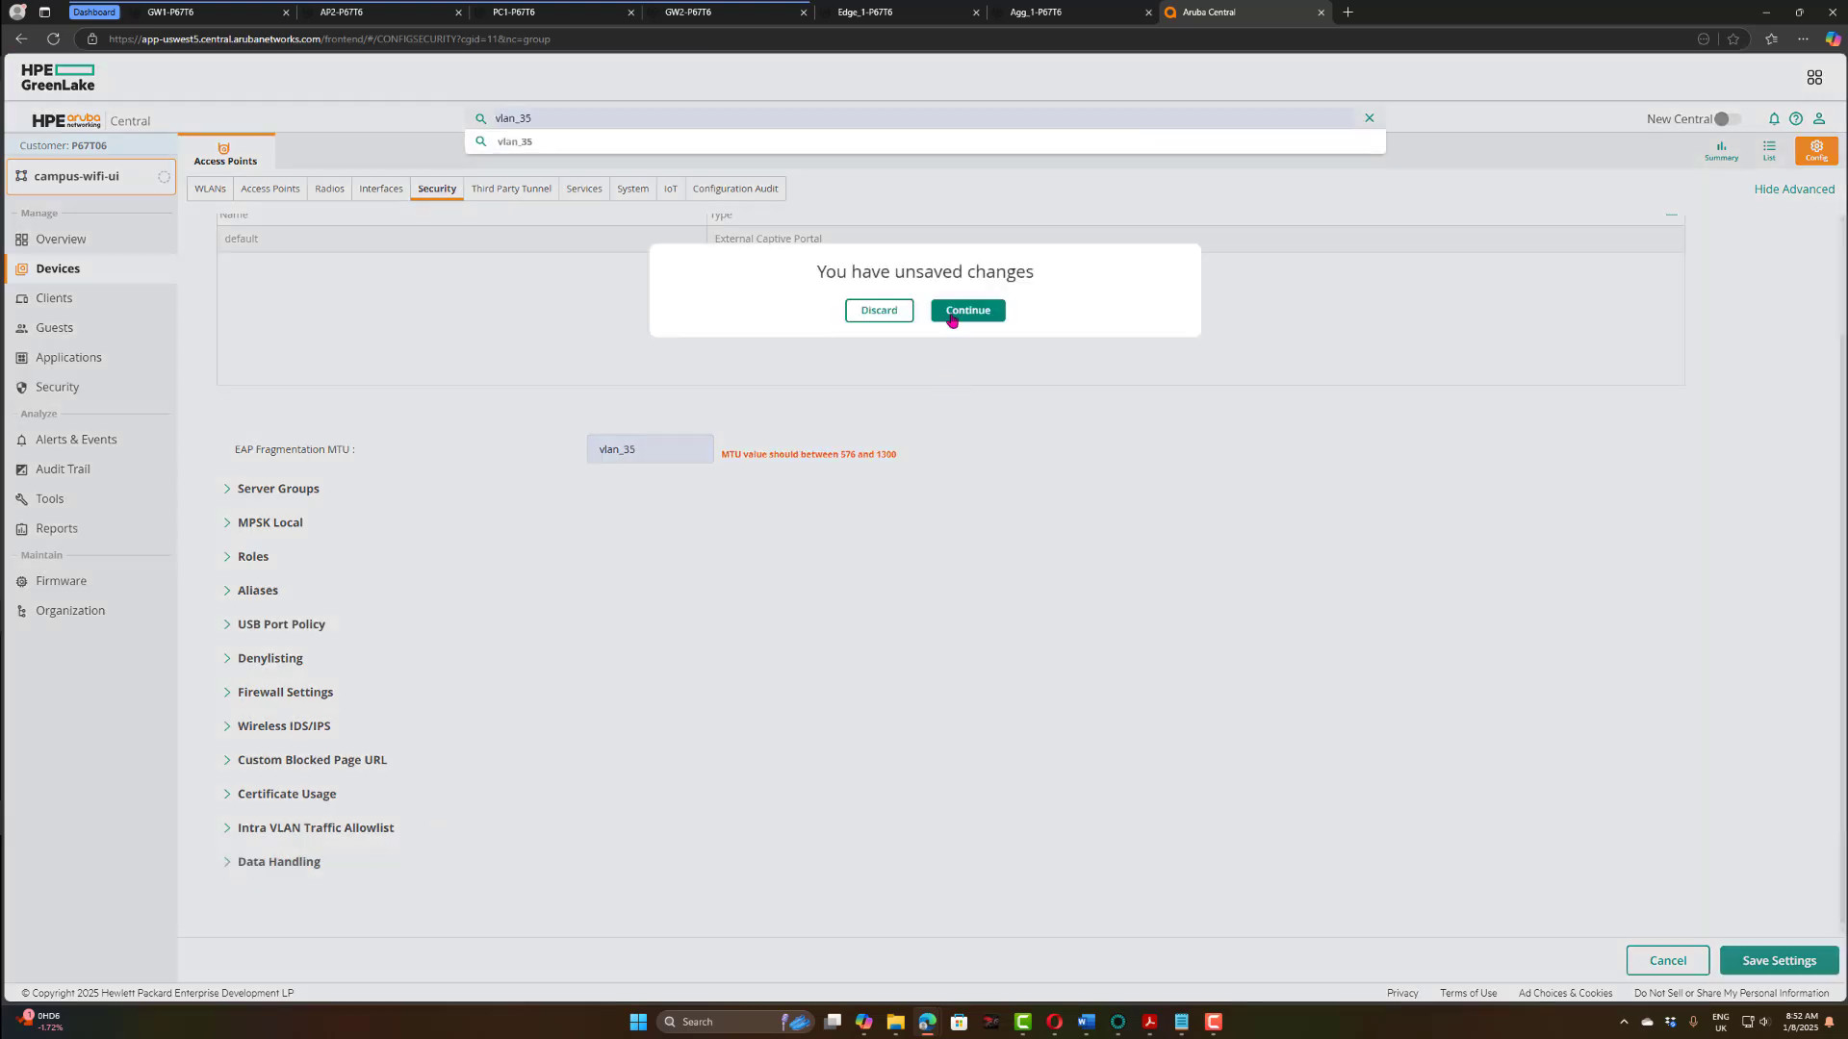
left_click(897, 313)
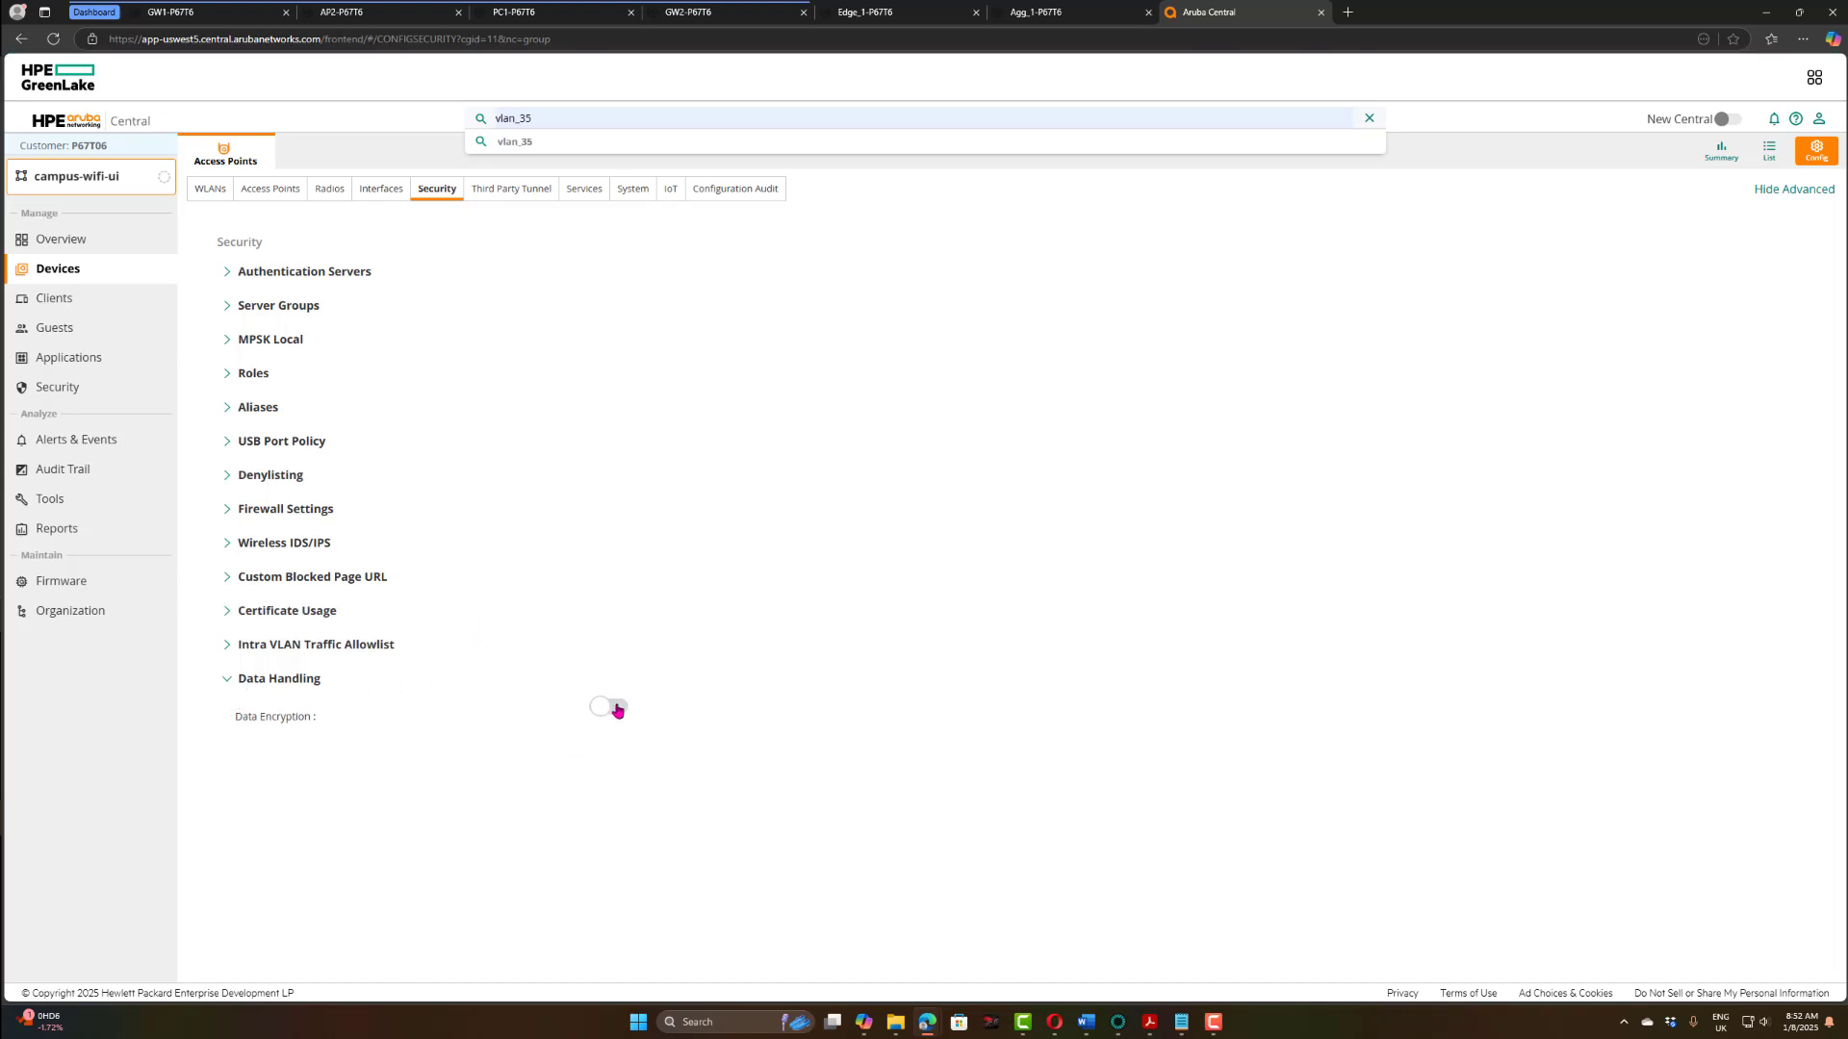
left_click(616, 706)
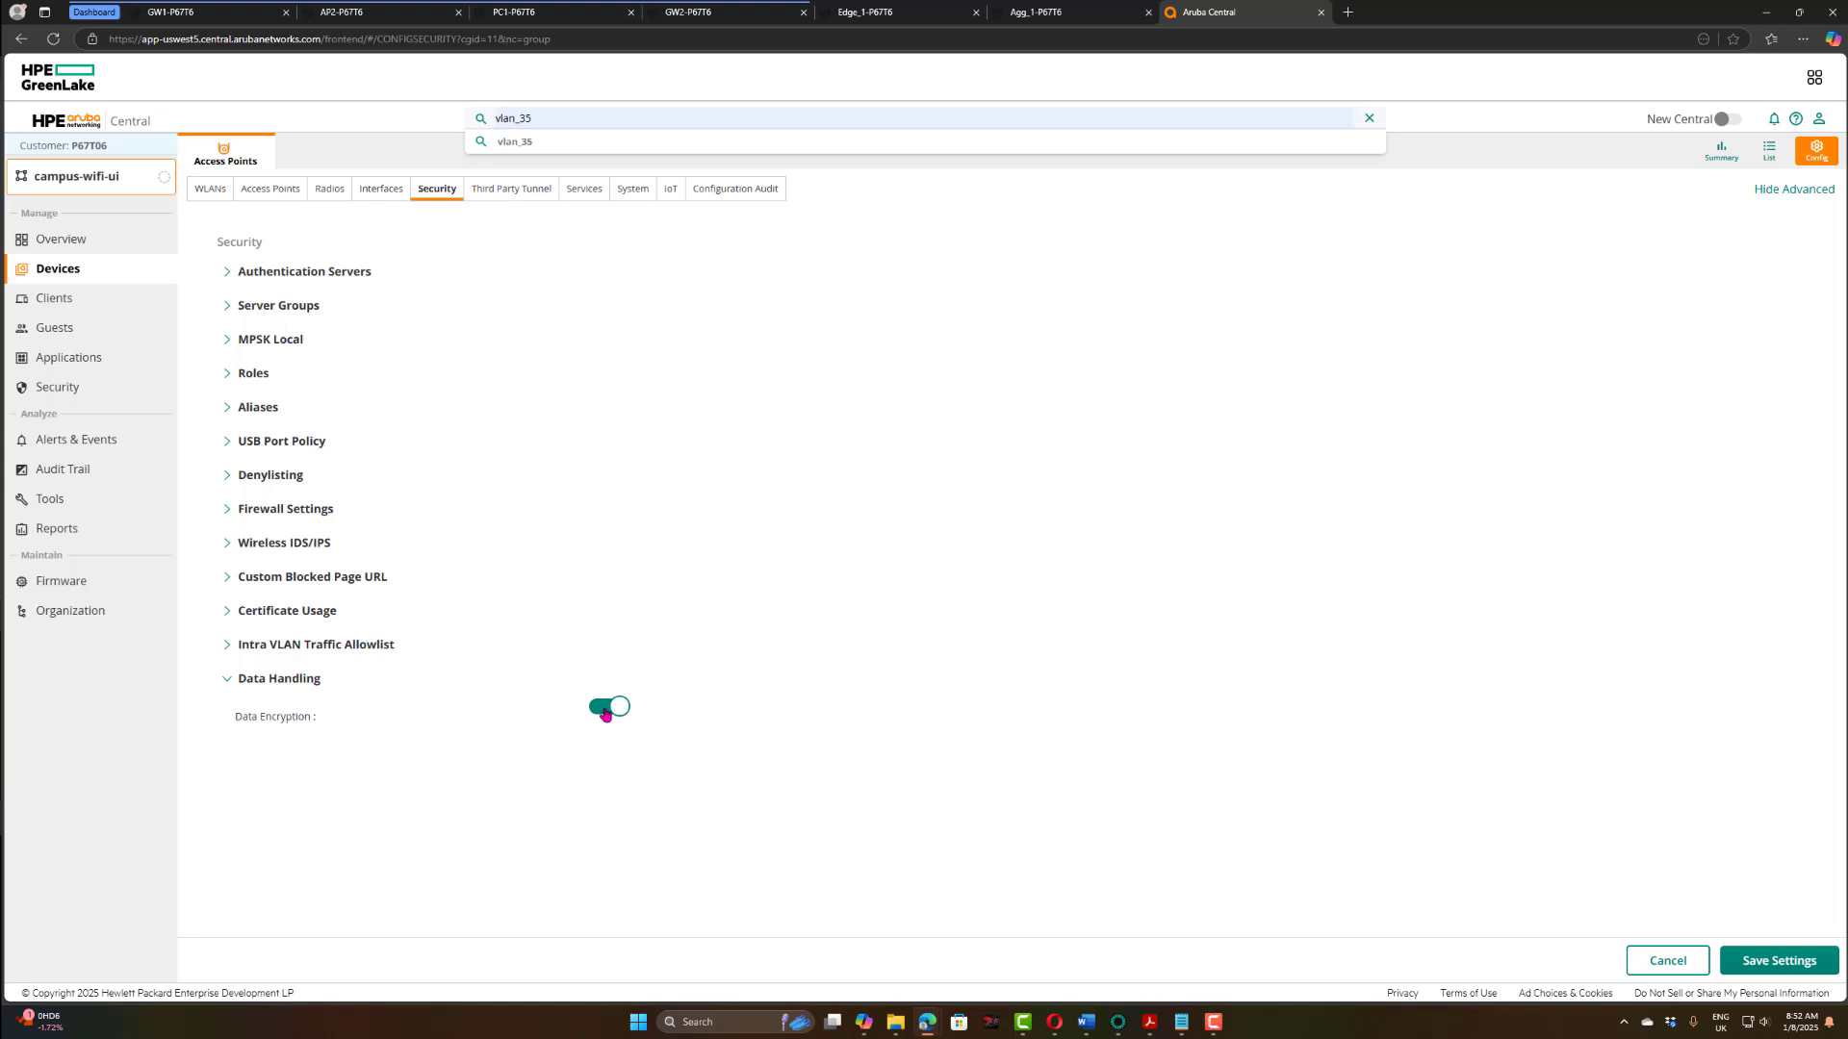
left_click(1790, 961)
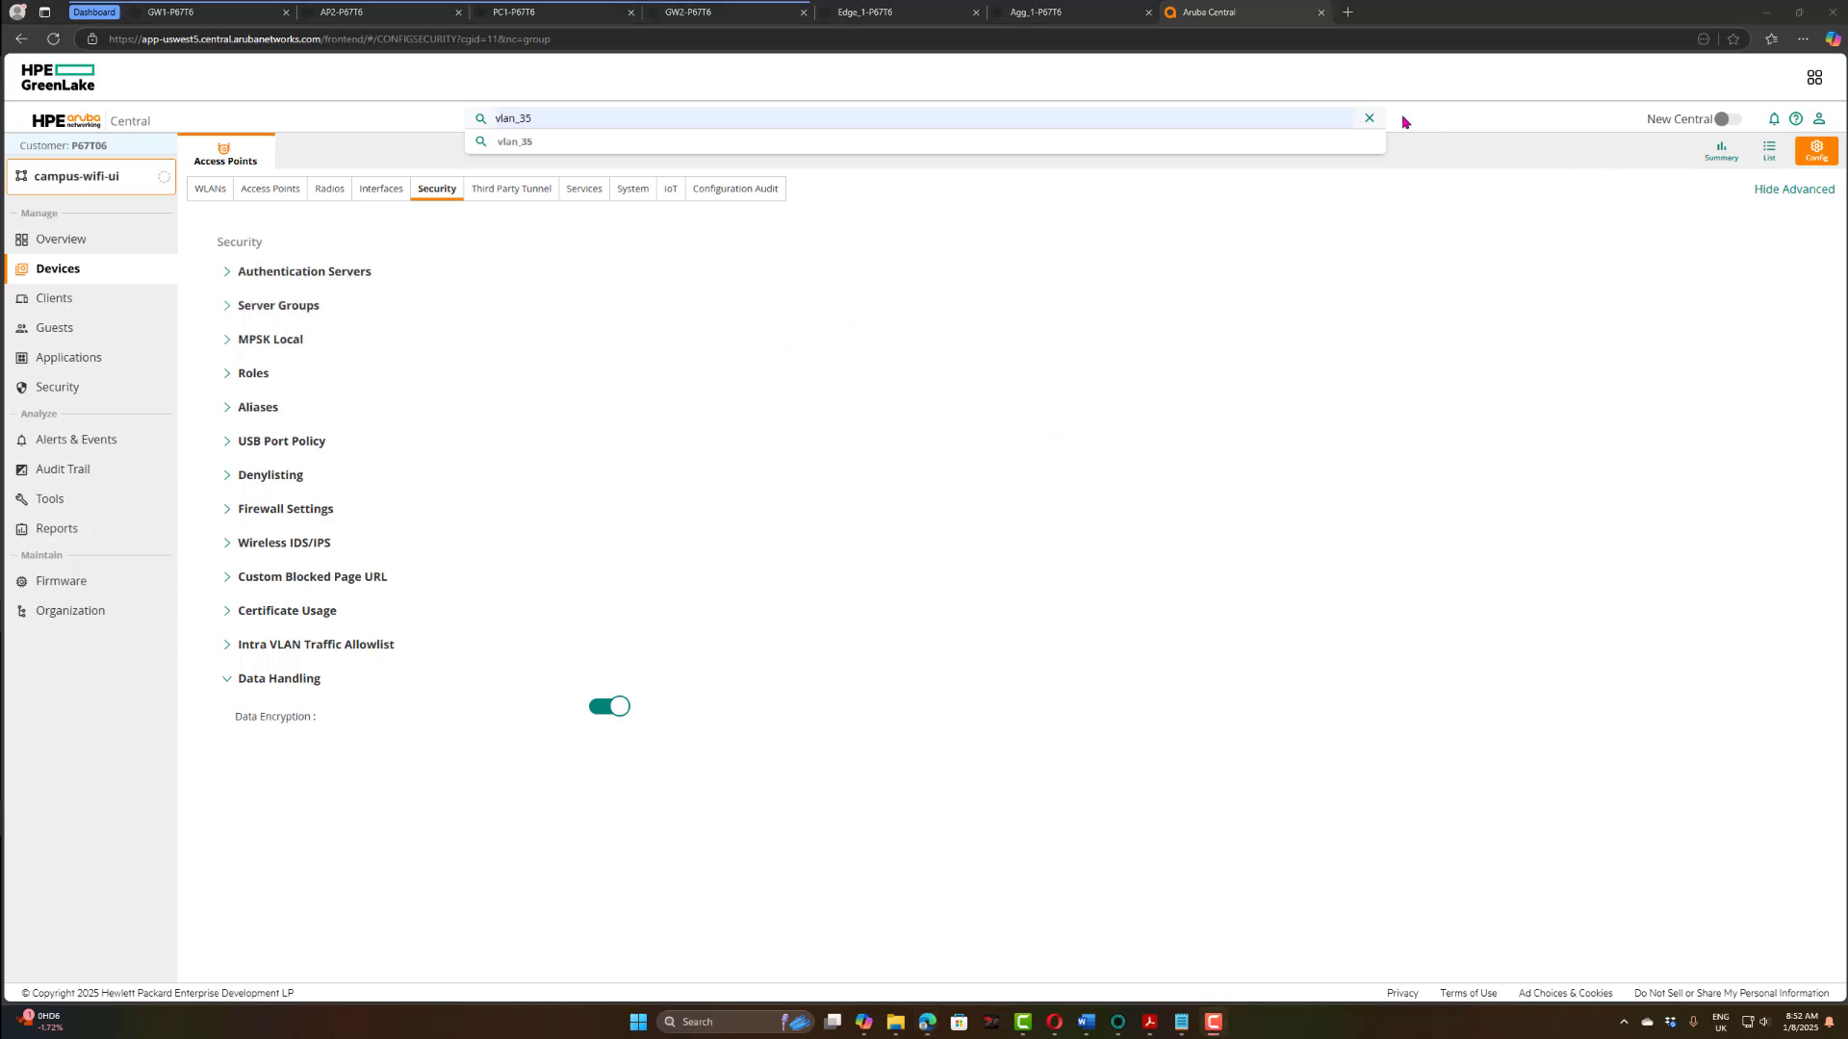
left_click(1369, 117)
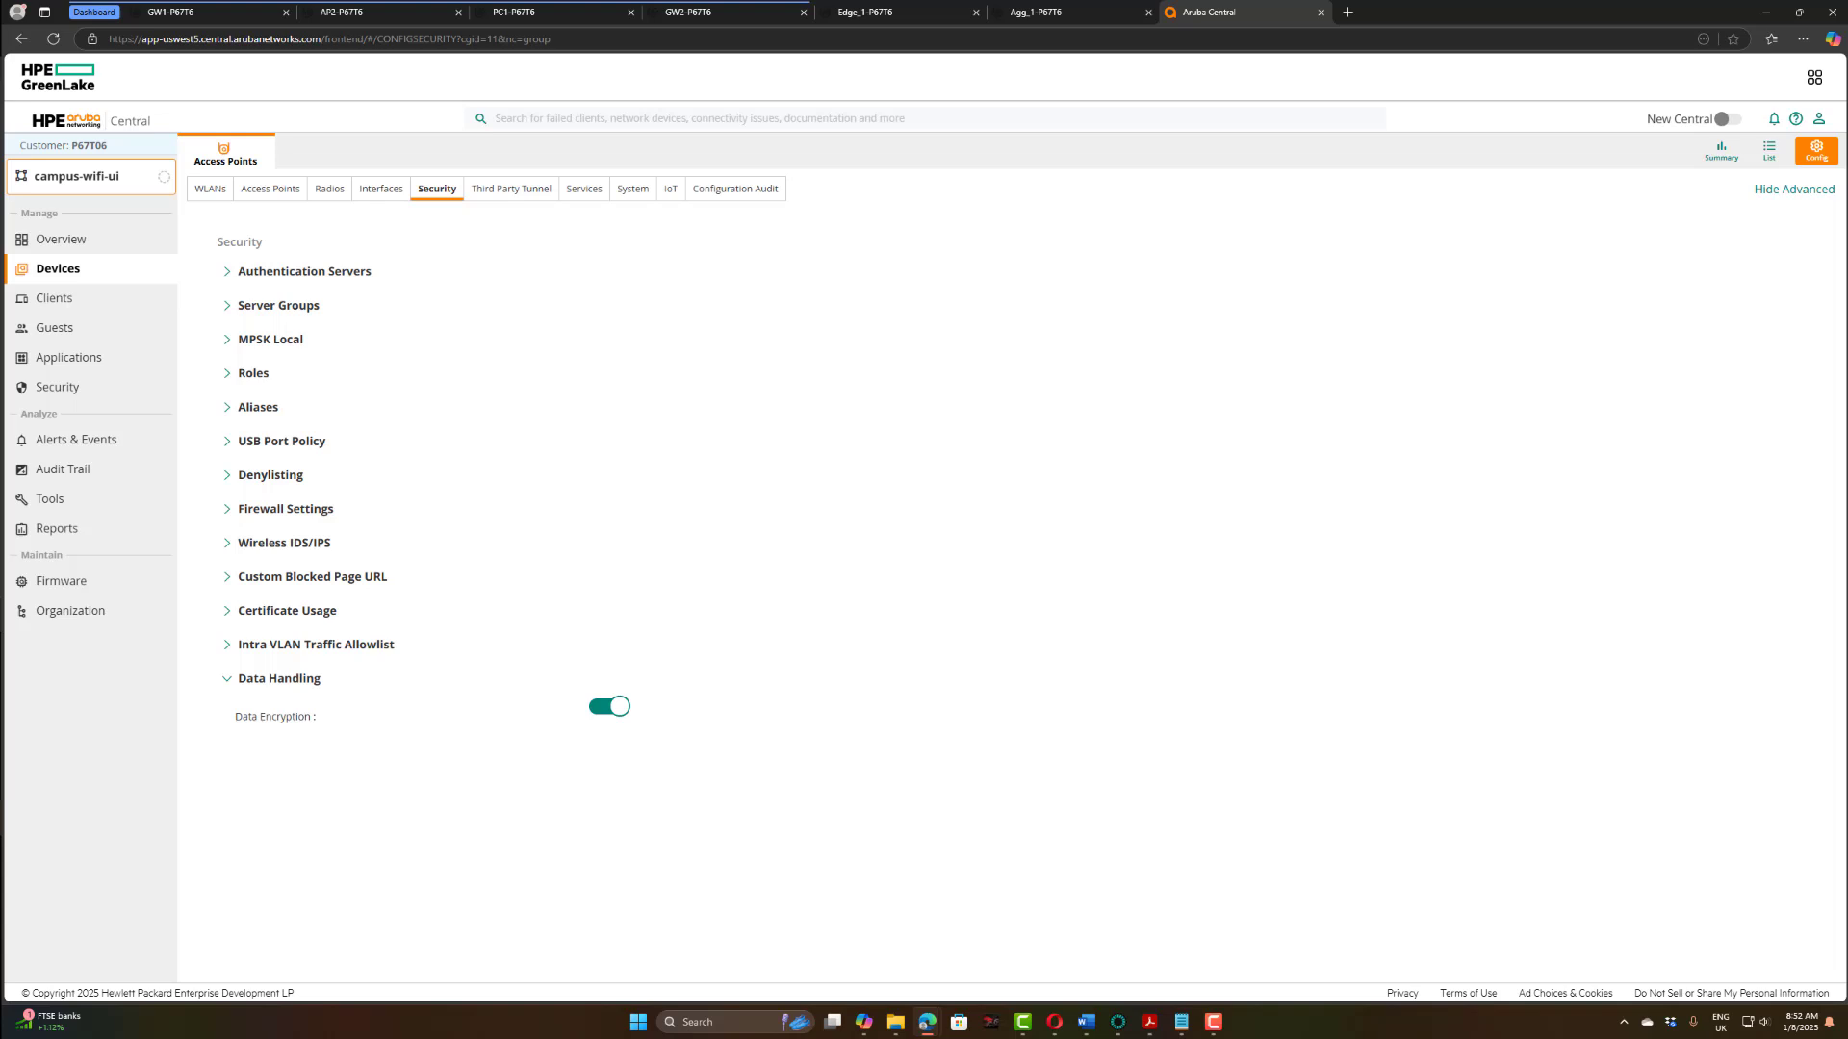
Step: Open the campus-wifi-ui audit trail and examine the profile and tunnel type in the latest Overlay_wlan config update's details
left_click(76, 470)
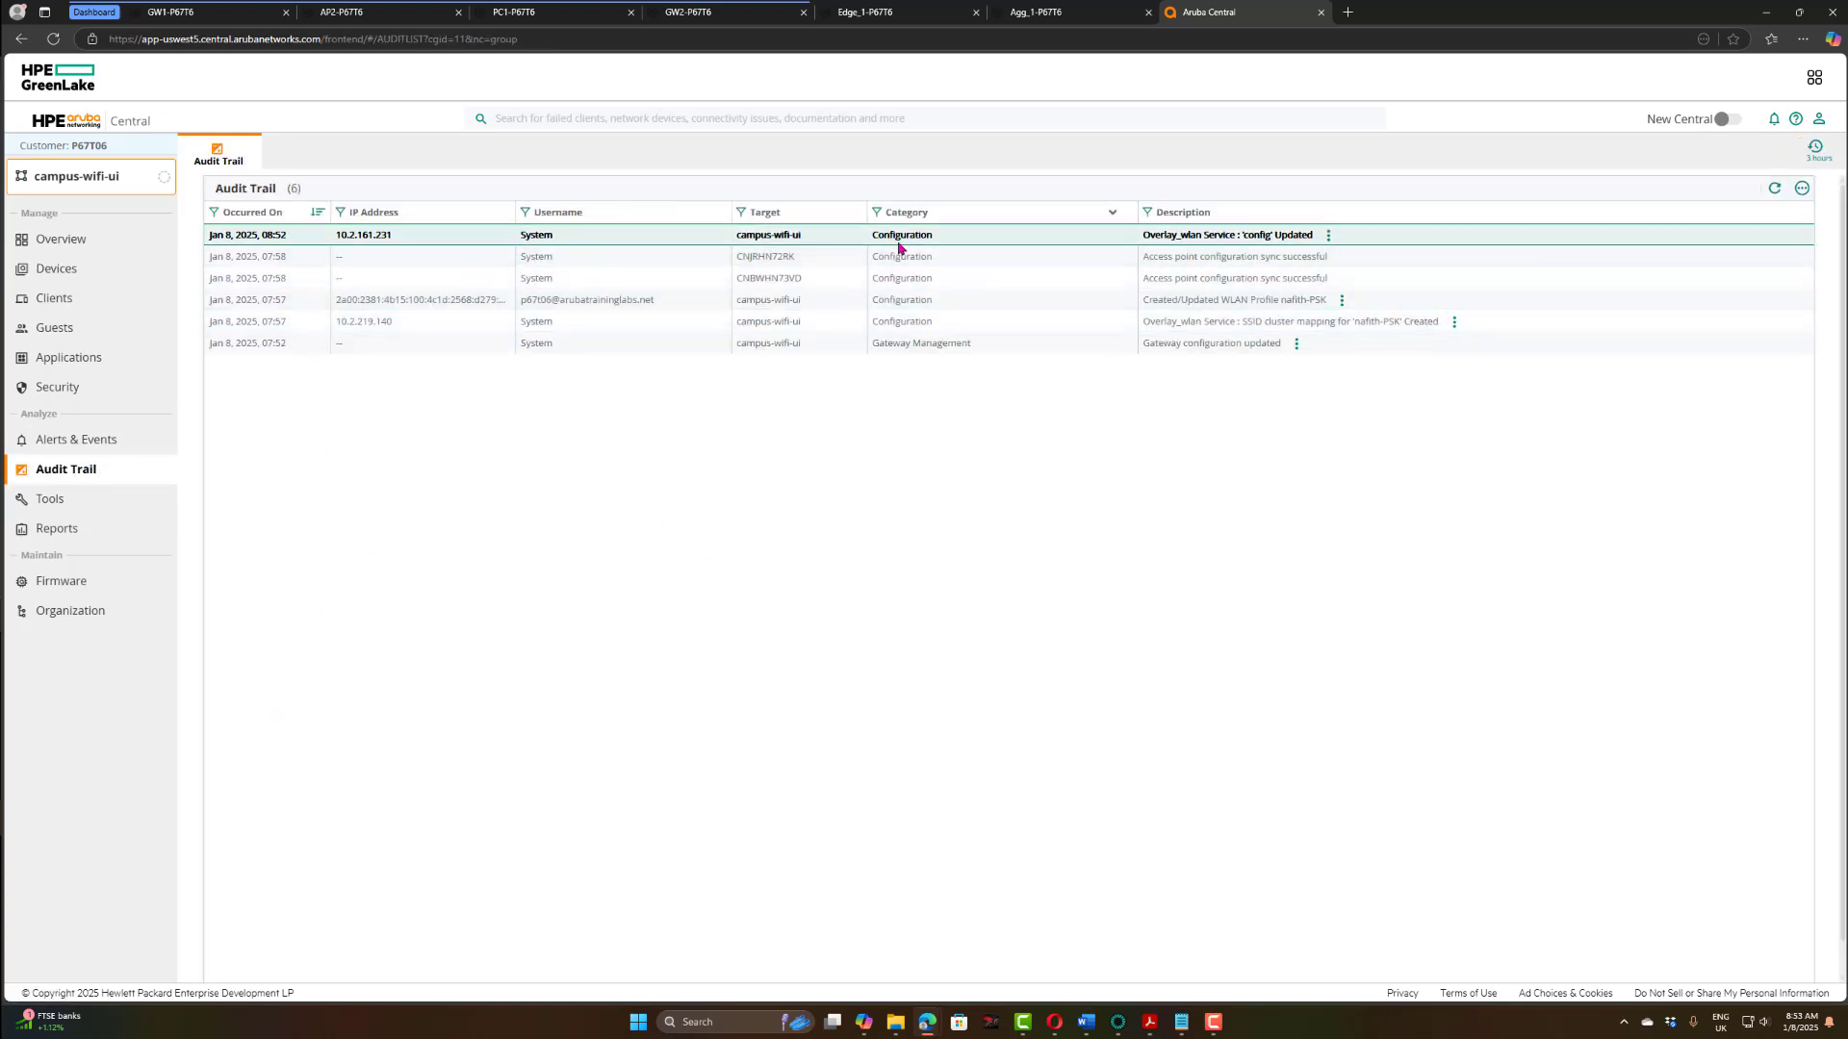
left_click(1329, 237)
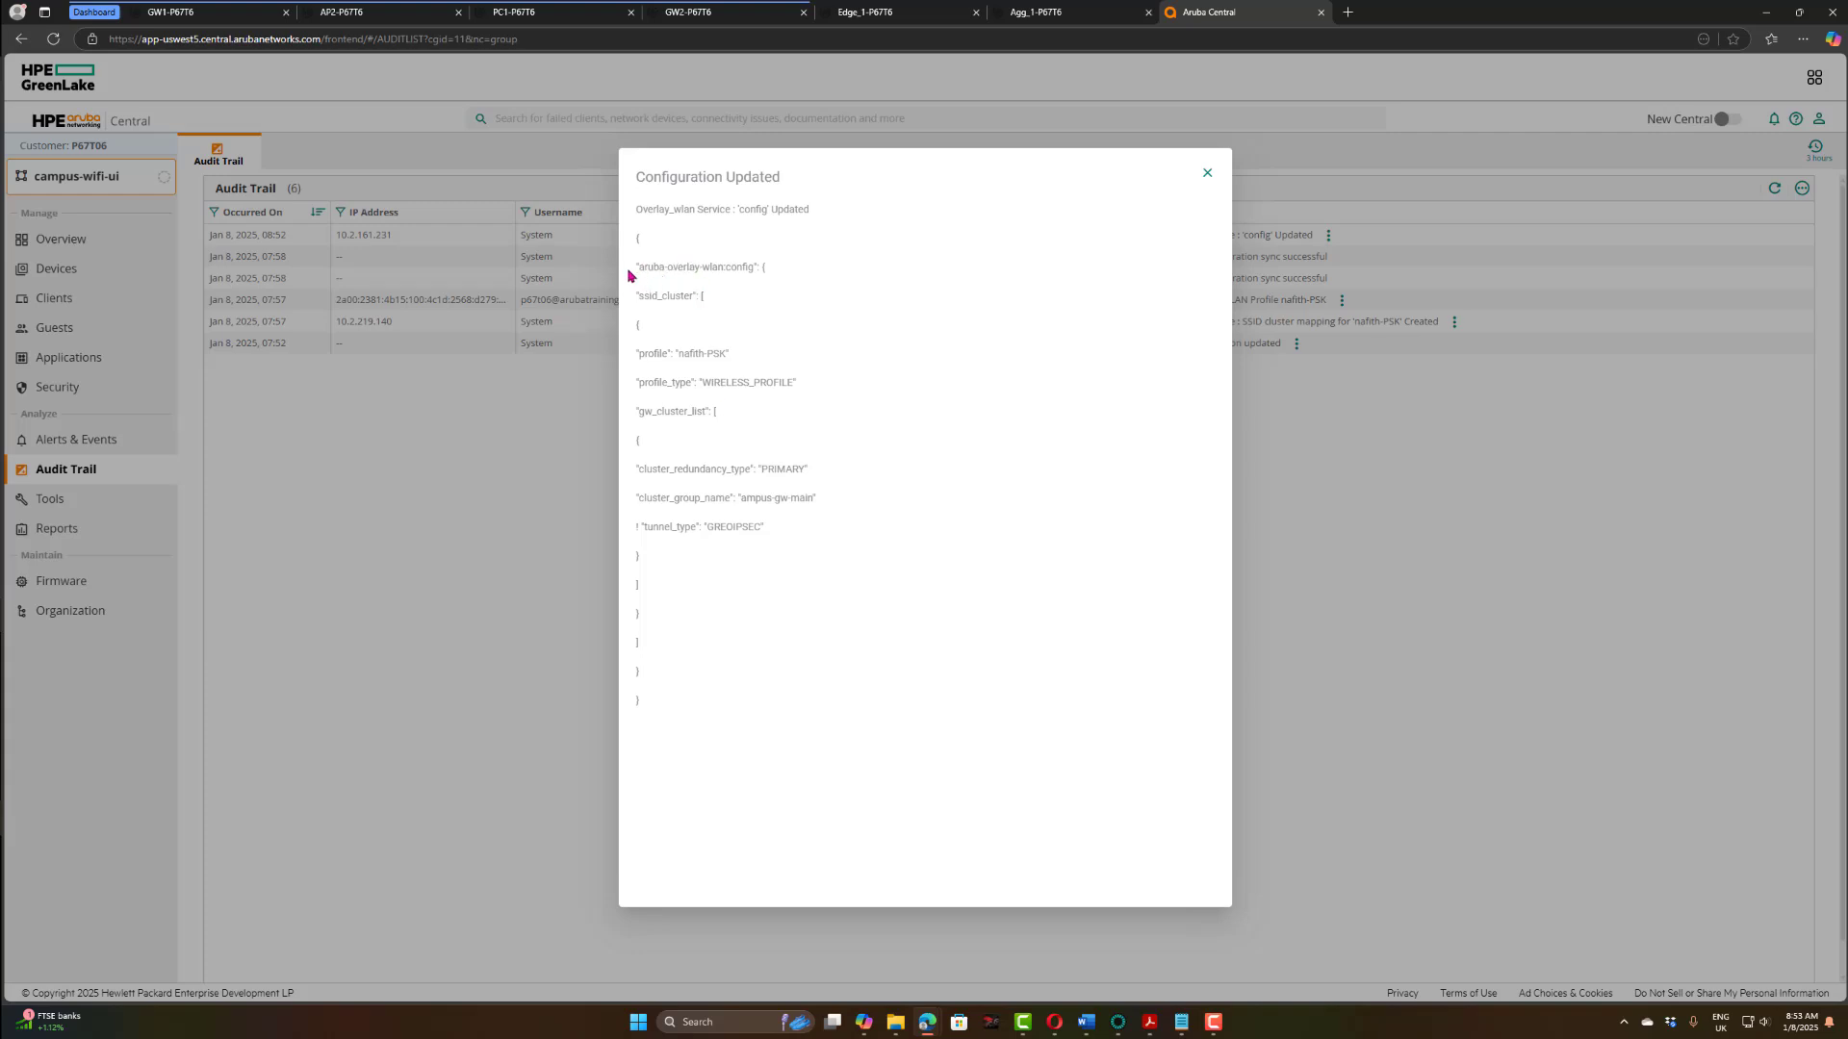
left_click_drag(636, 274, 729, 315)
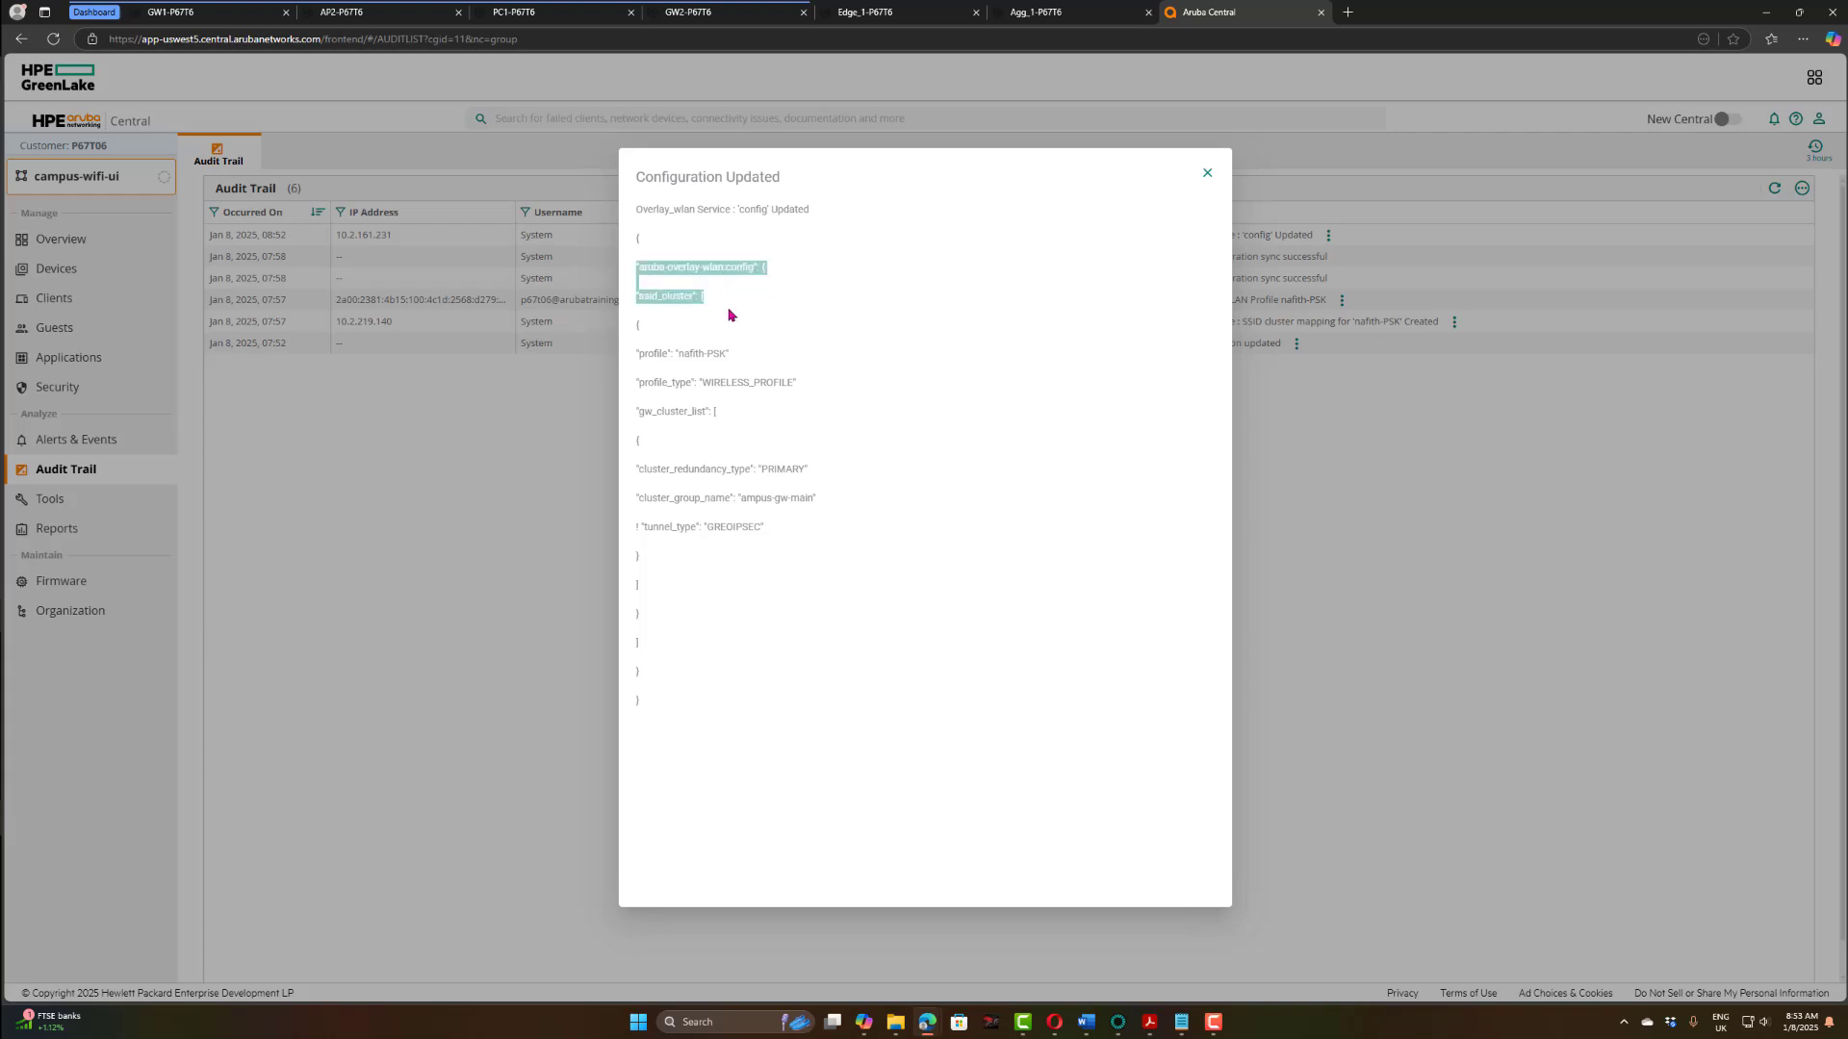
left_click(725, 376)
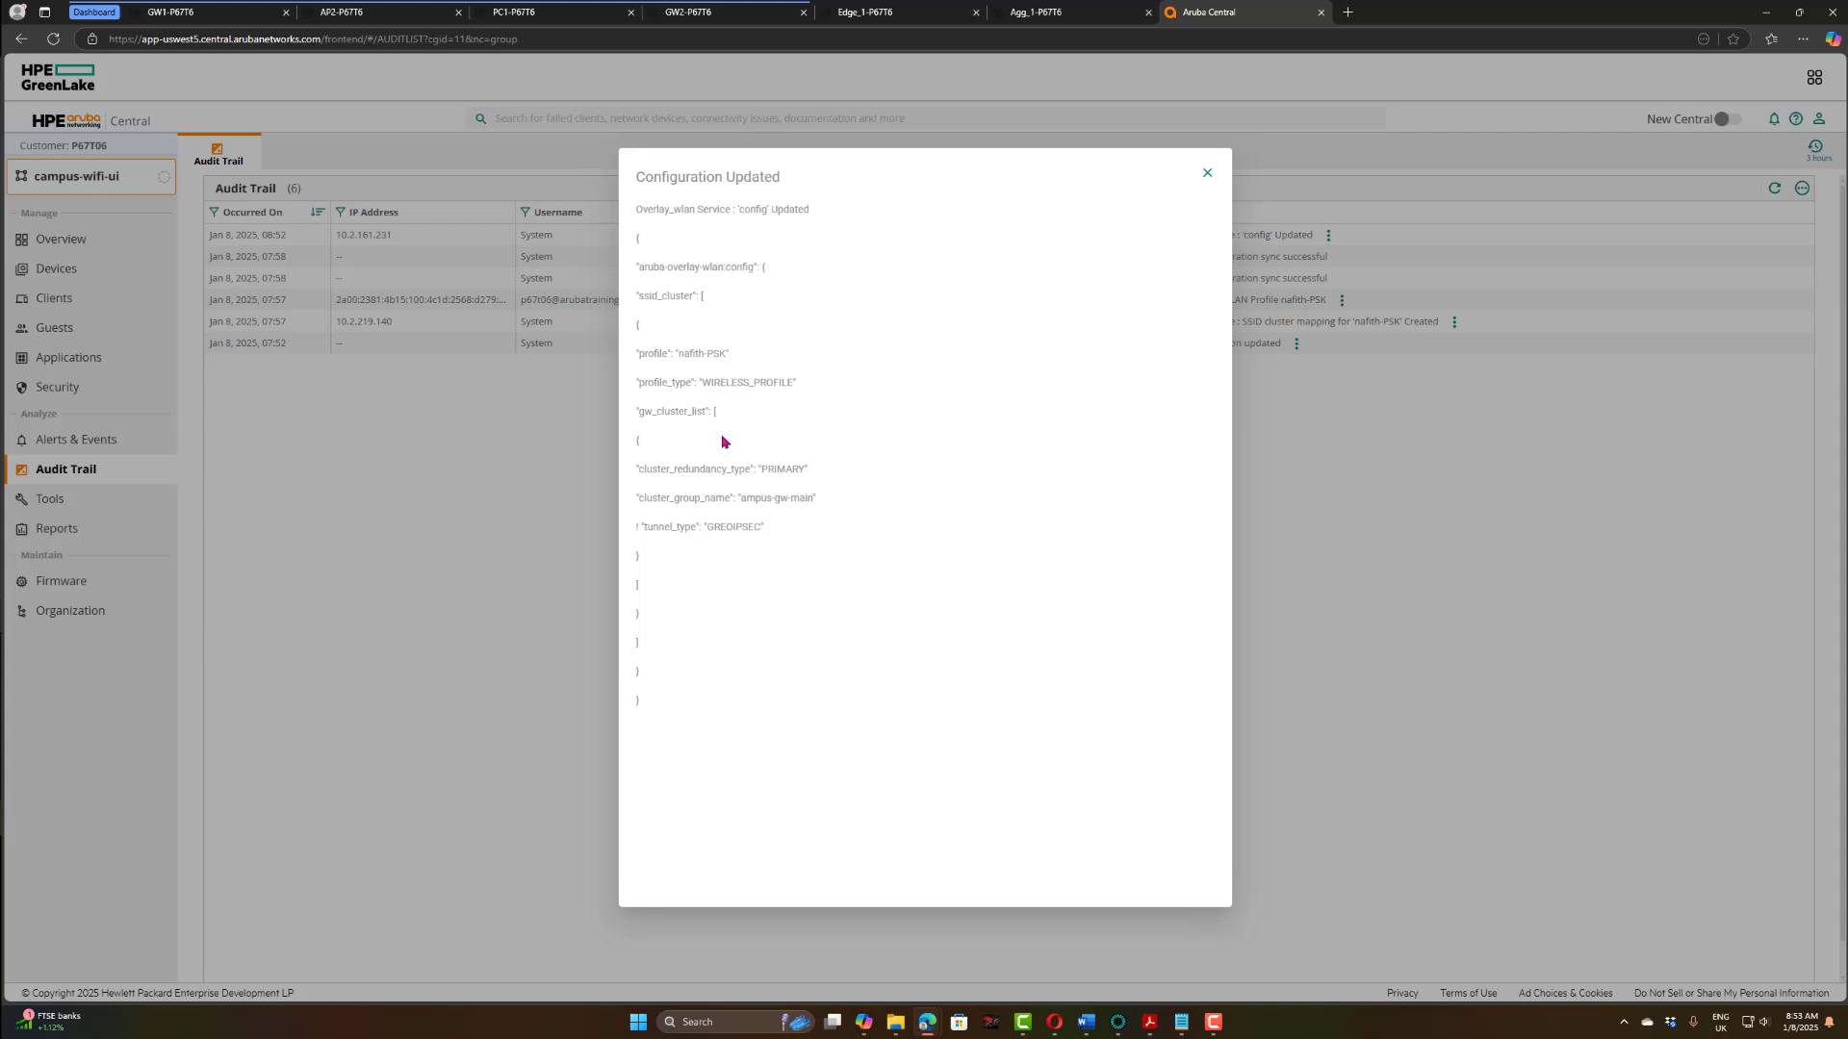
left_click_drag(730, 354, 686, 356)
left_click_drag(764, 527, 650, 532)
Step: Run show ata current-cfg in the AP2 console and examine the tunnel type in the tunnel list
left_click(362, 18)
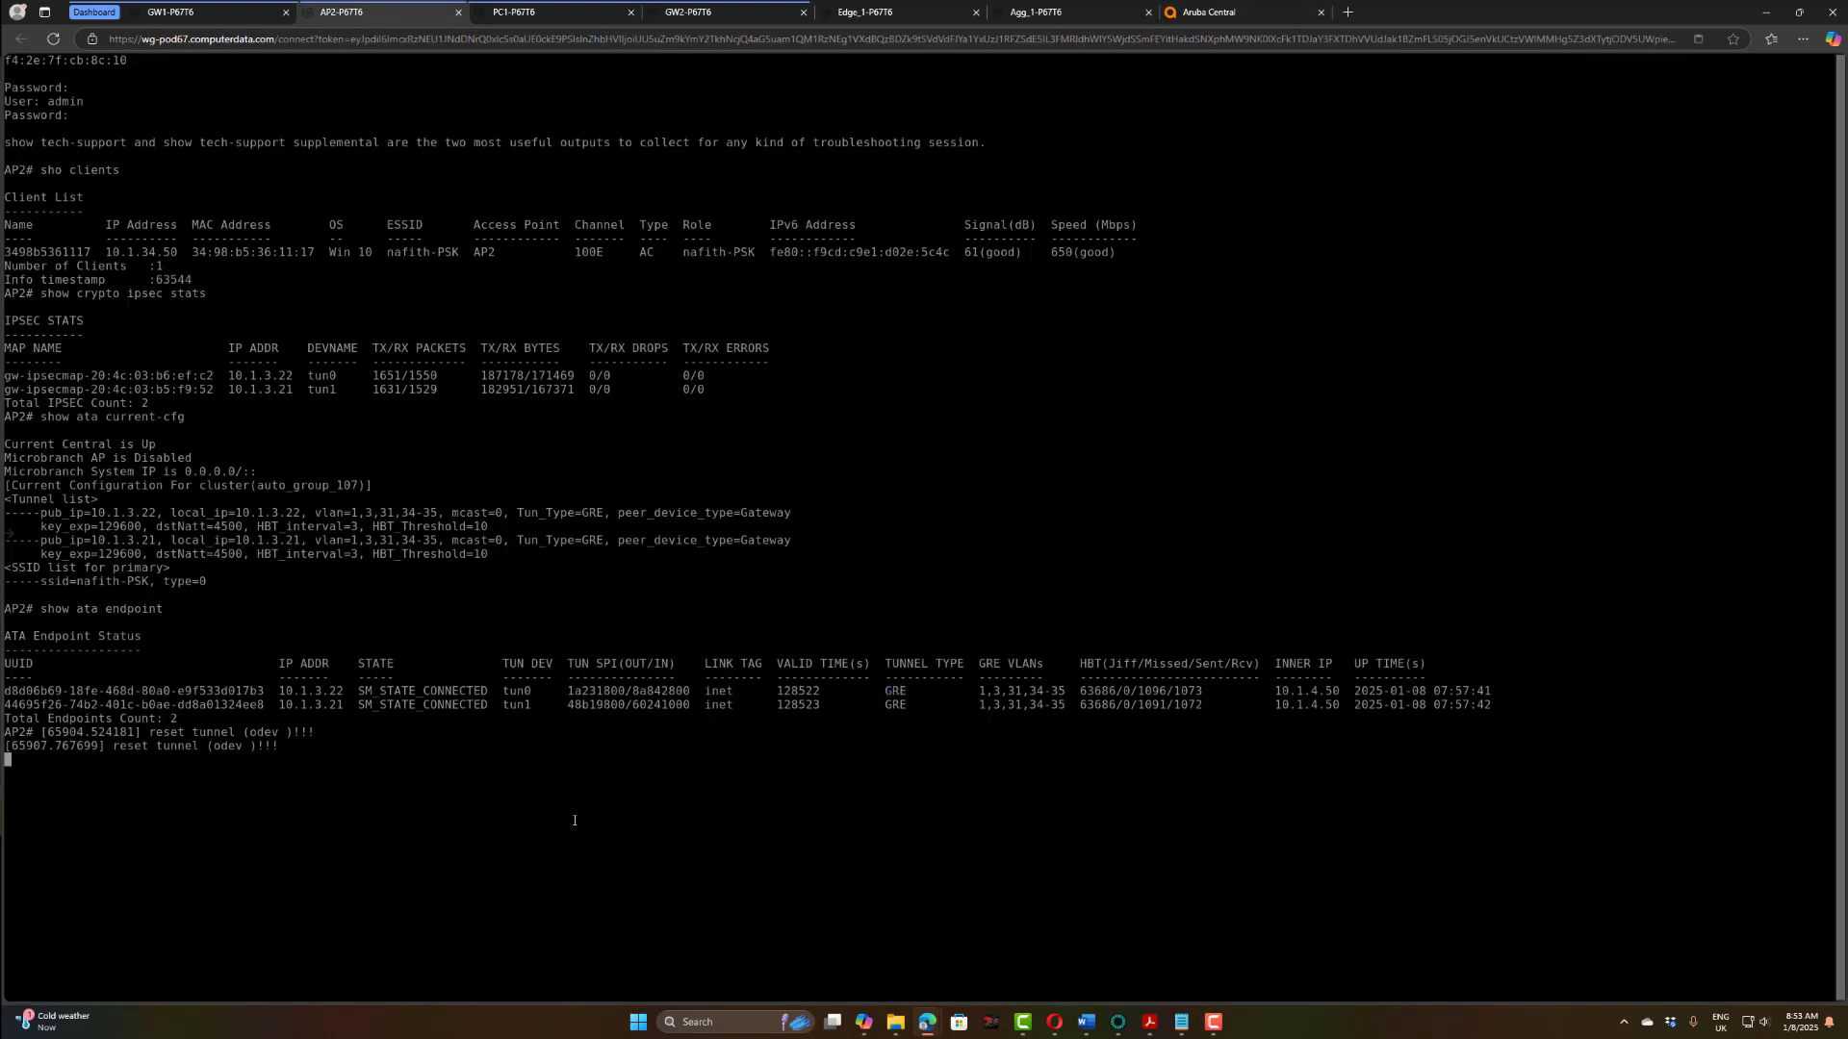
type("show")
key("Return")
key("Return")
key("Return")
type("show ata")
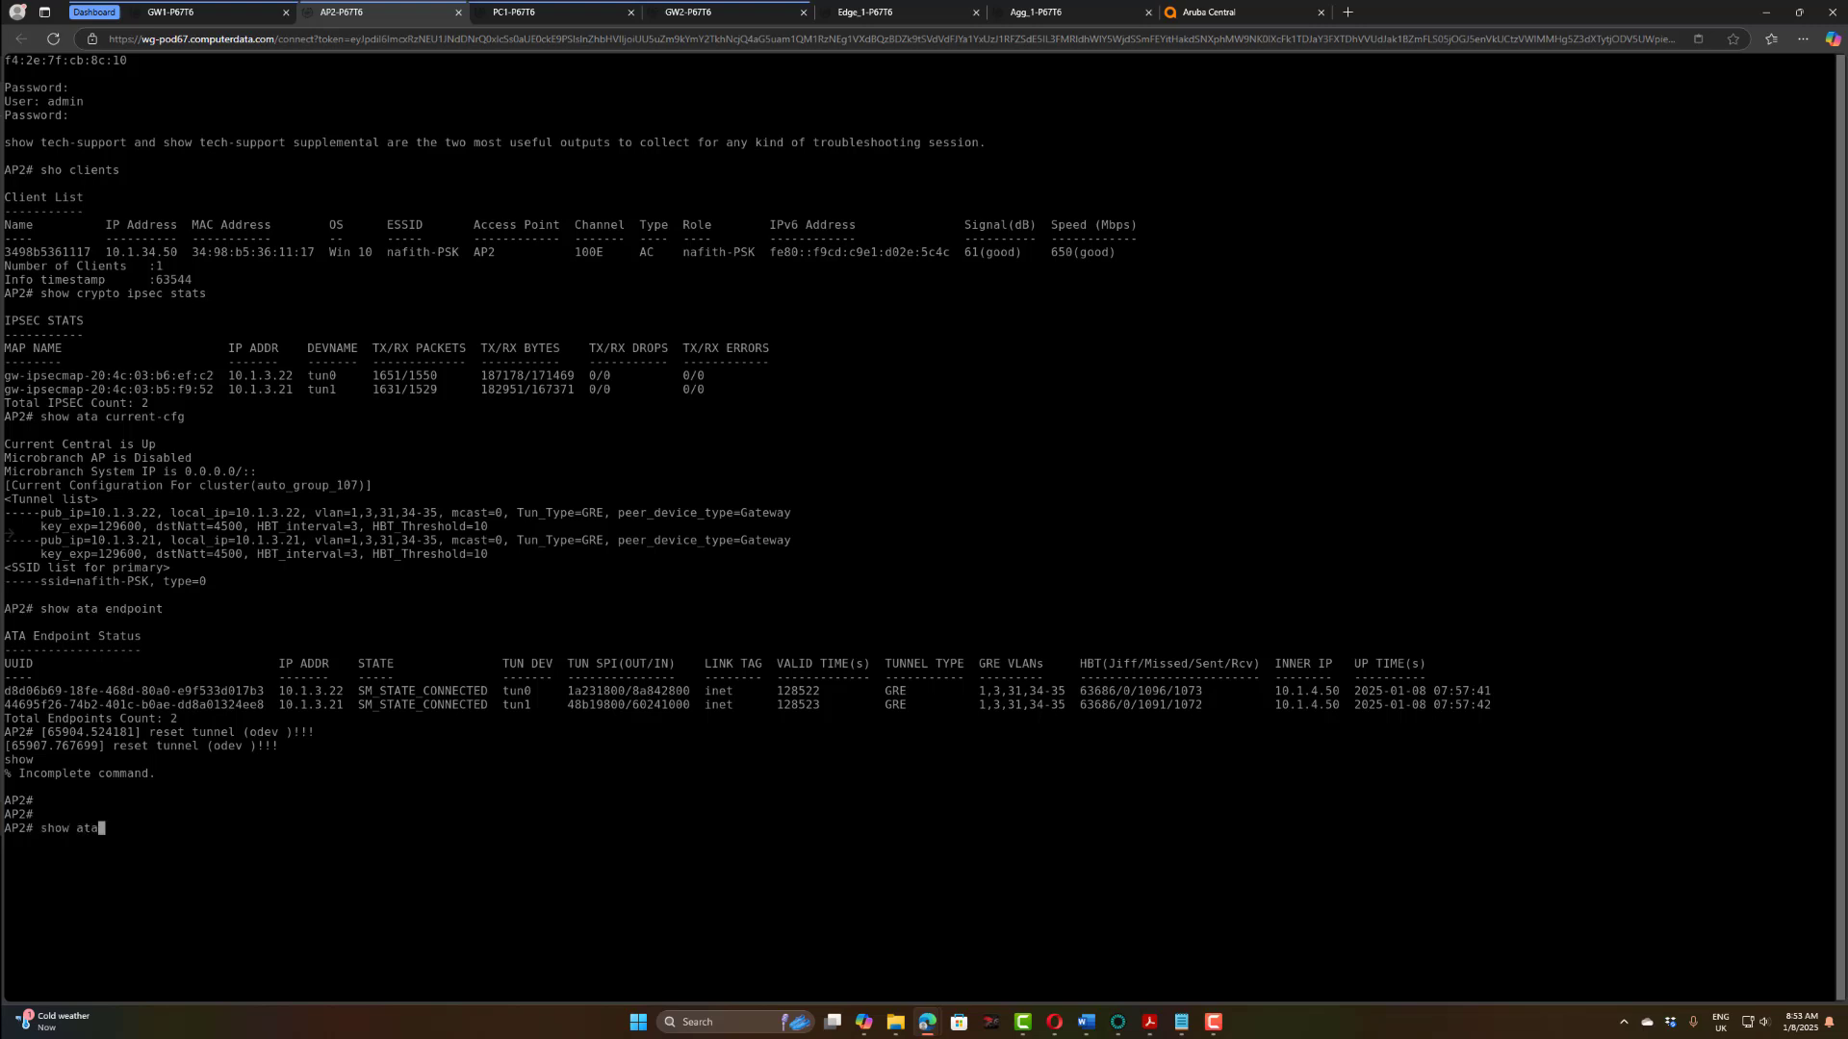
type(" current-cfg")
key("Return")
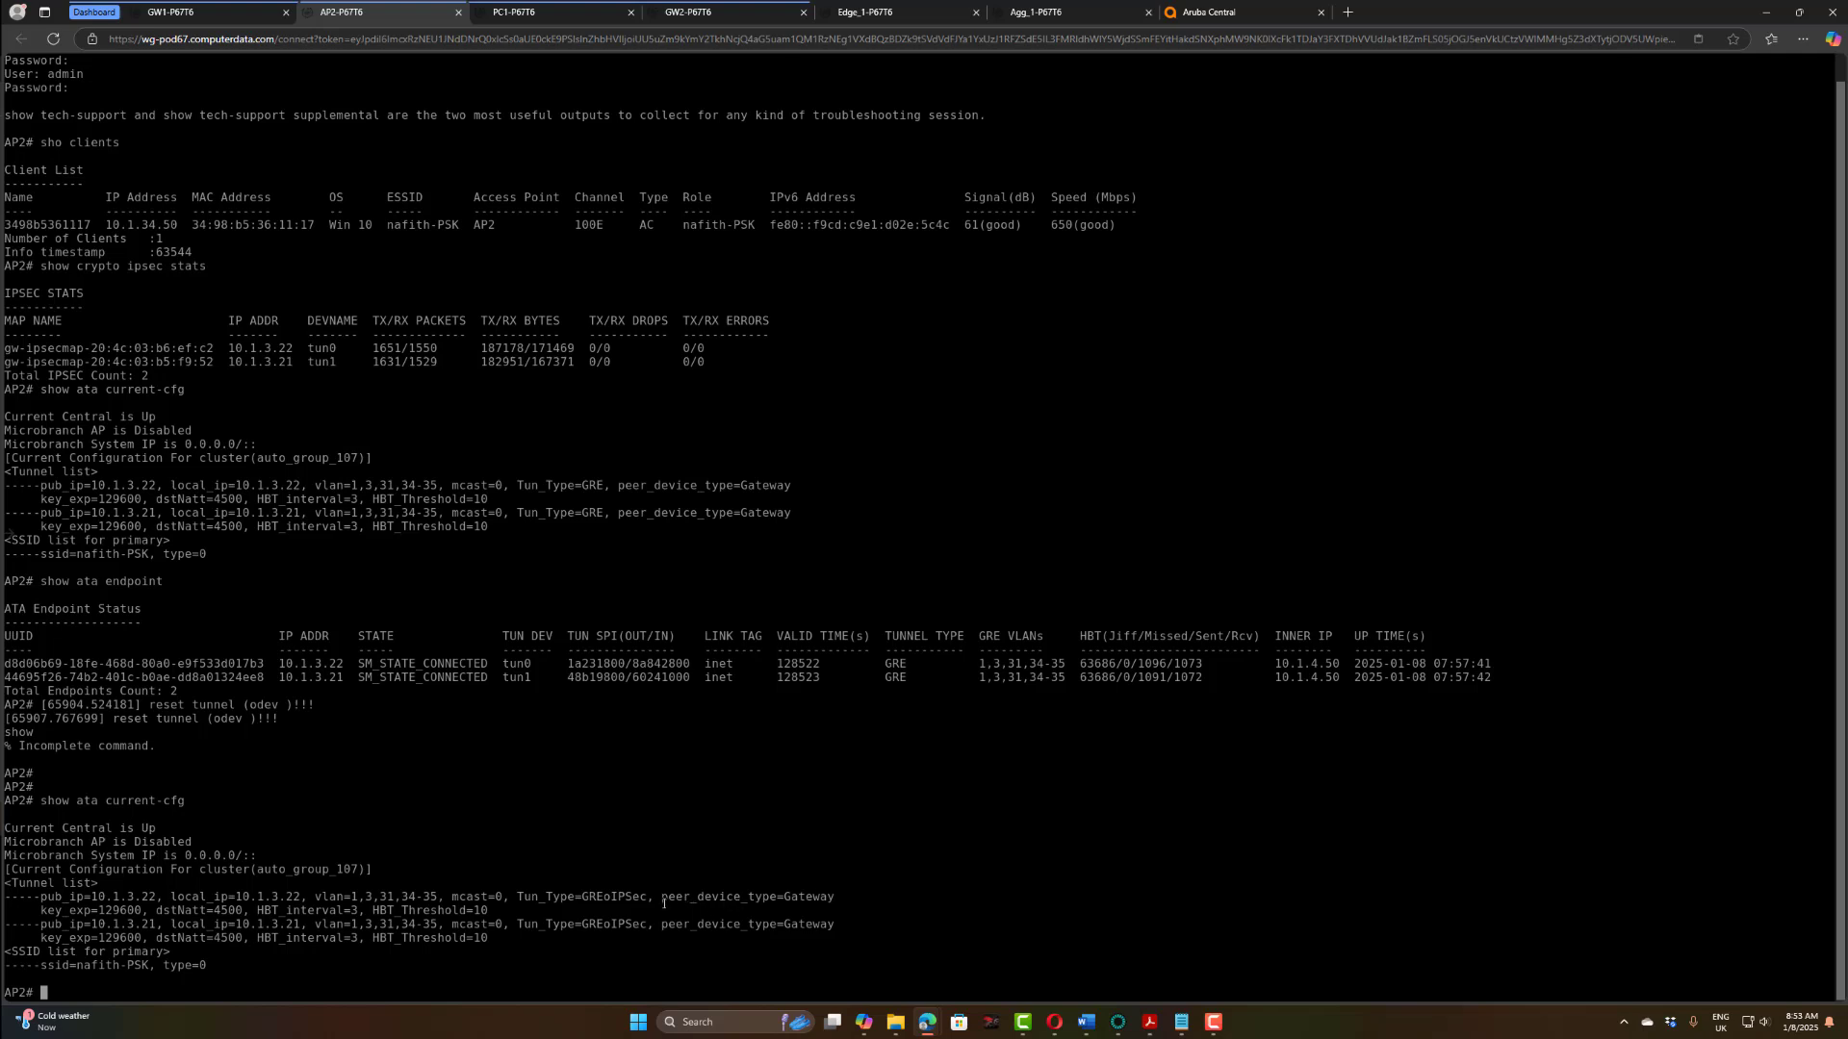
left_click_drag(580, 896, 656, 896)
left_click(989, 676)
Step: Run show ata endpoint on AP2 and examine the tunnel type of the endpoints
type("show ata endpoint")
key("Return")
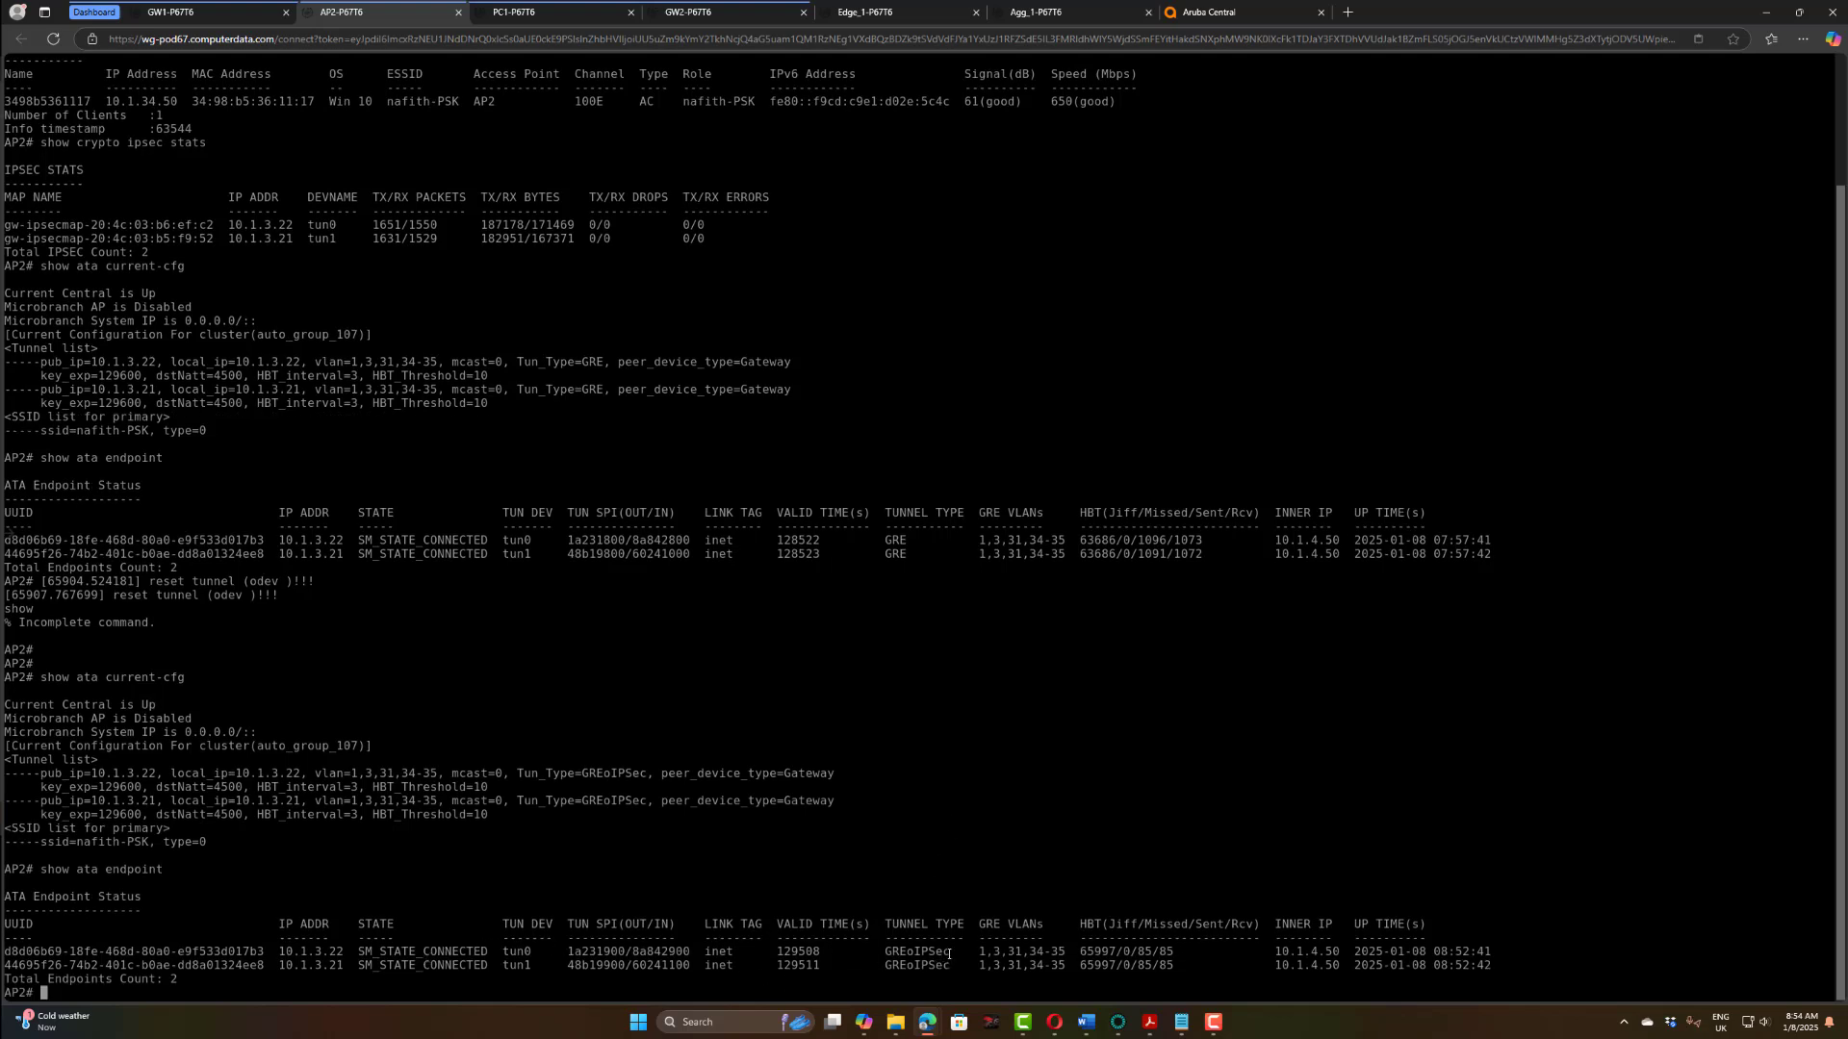
left_click_drag(948, 953, 881, 951)
left_click_drag(953, 954, 880, 951)
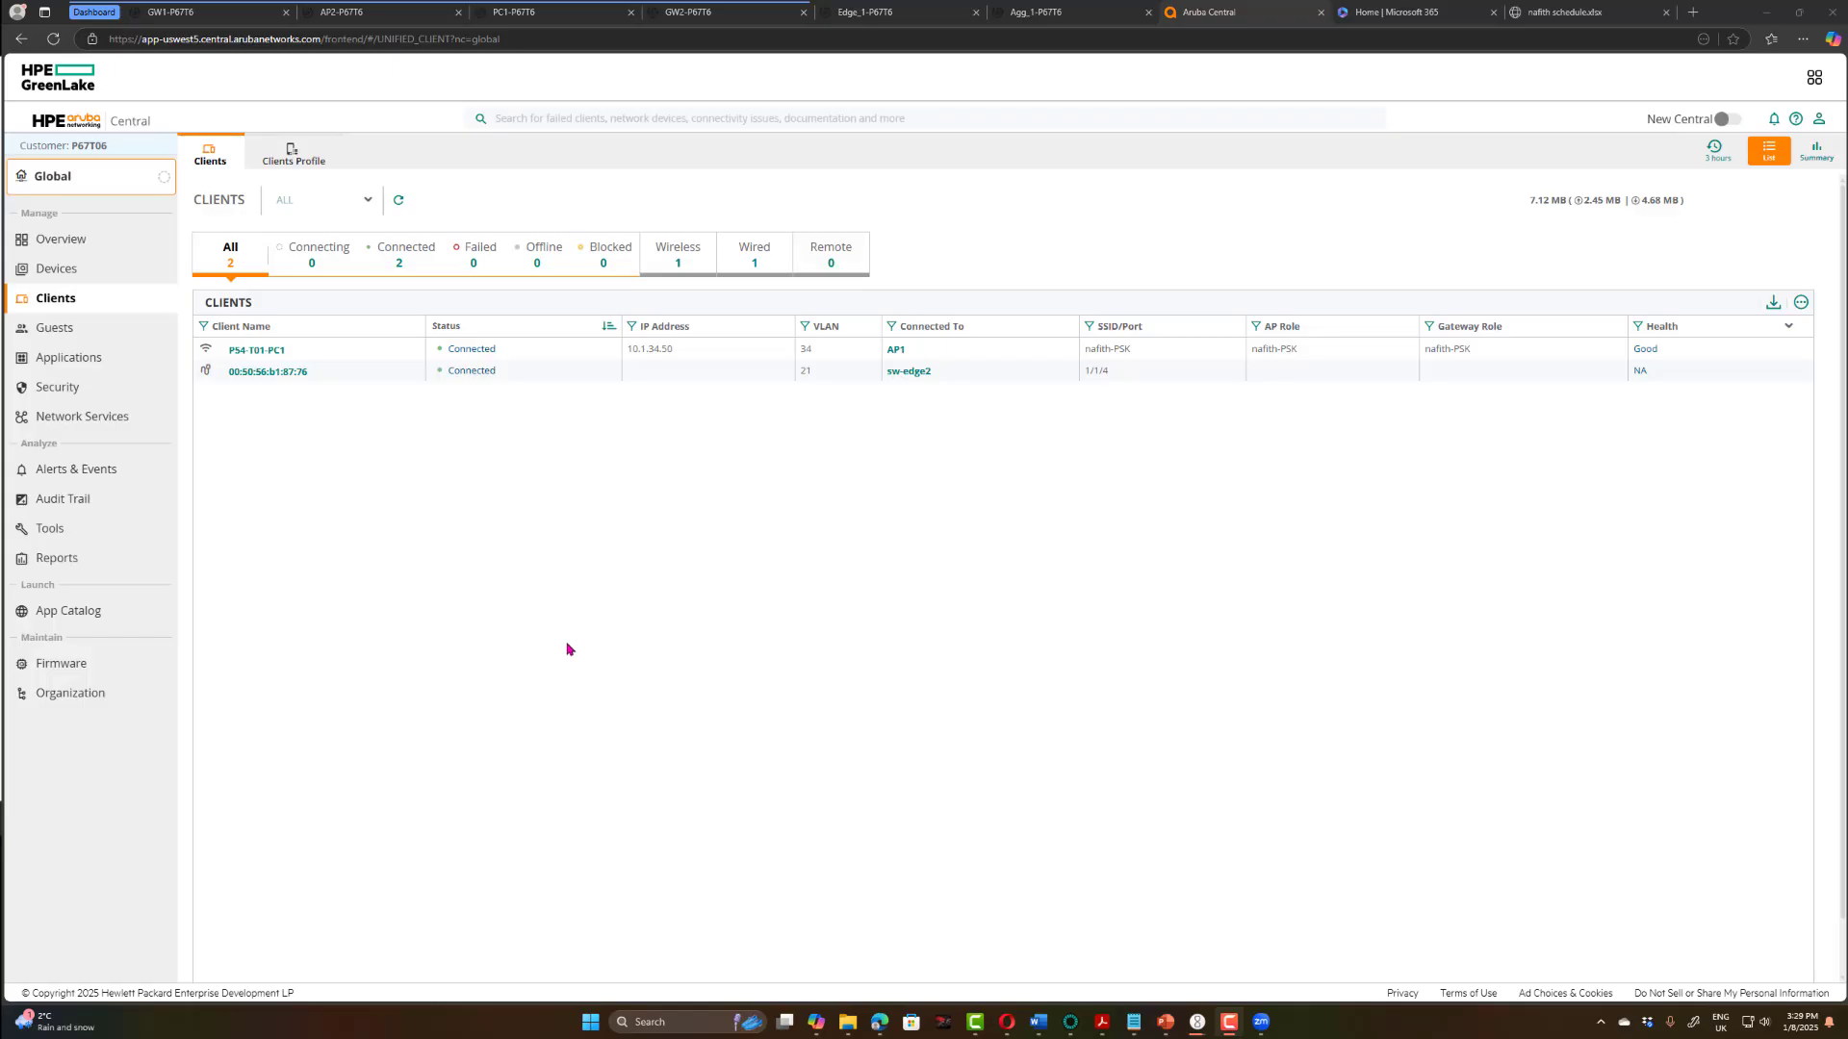
Step: Open the details of the wireless client P54-T01-PC1, connected to AP1, from Aruba Central's global client list
left_click(255, 352)
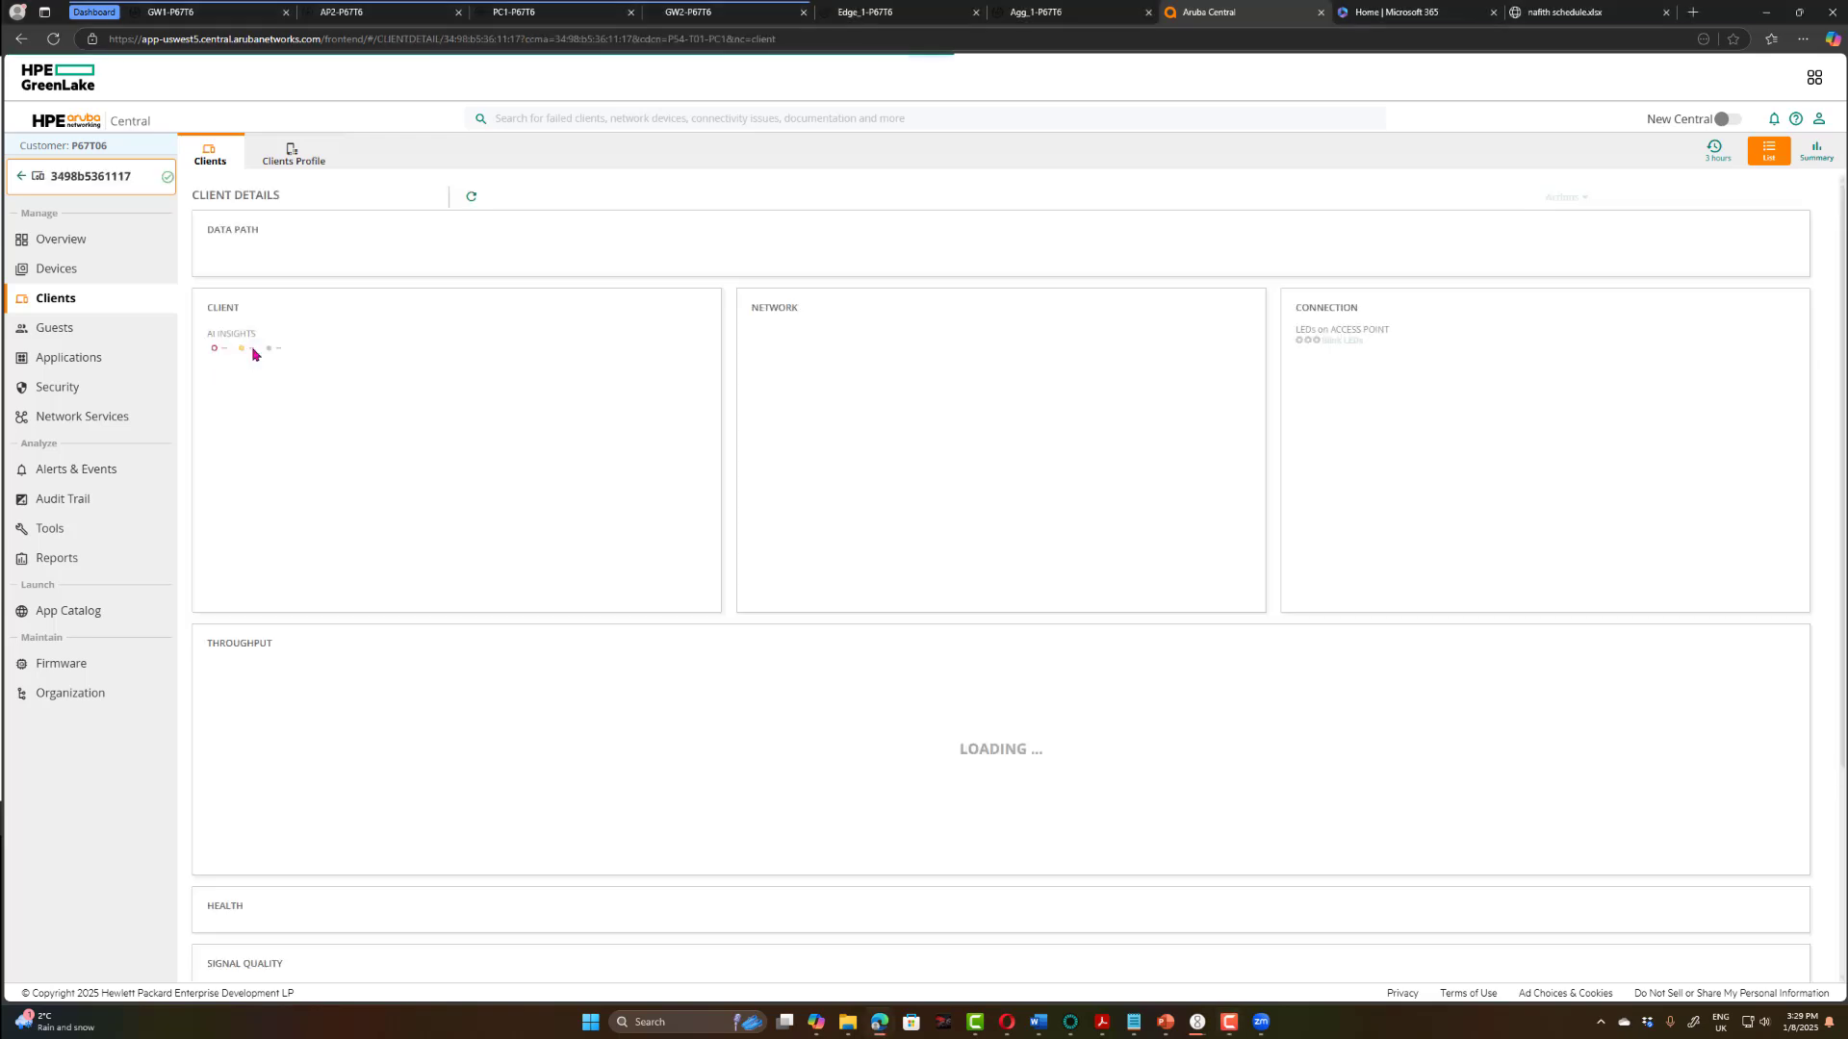